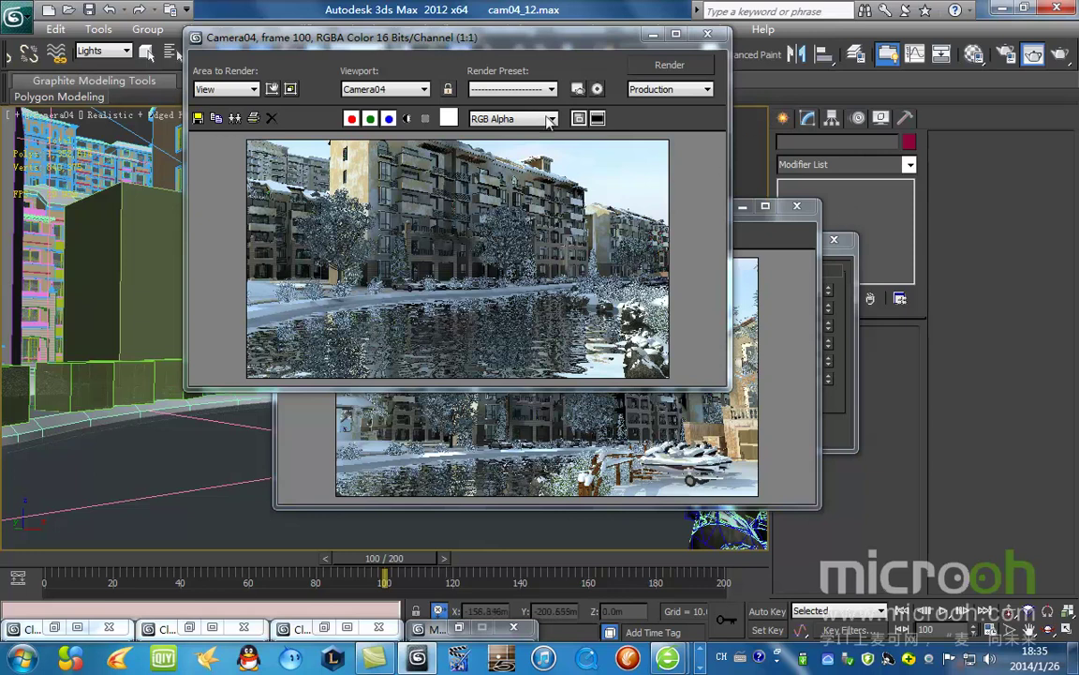
Step: Move the Camera04 rendered frame window aside and close the minimized windows along the lower edge
drag(486, 39, 318, 25)
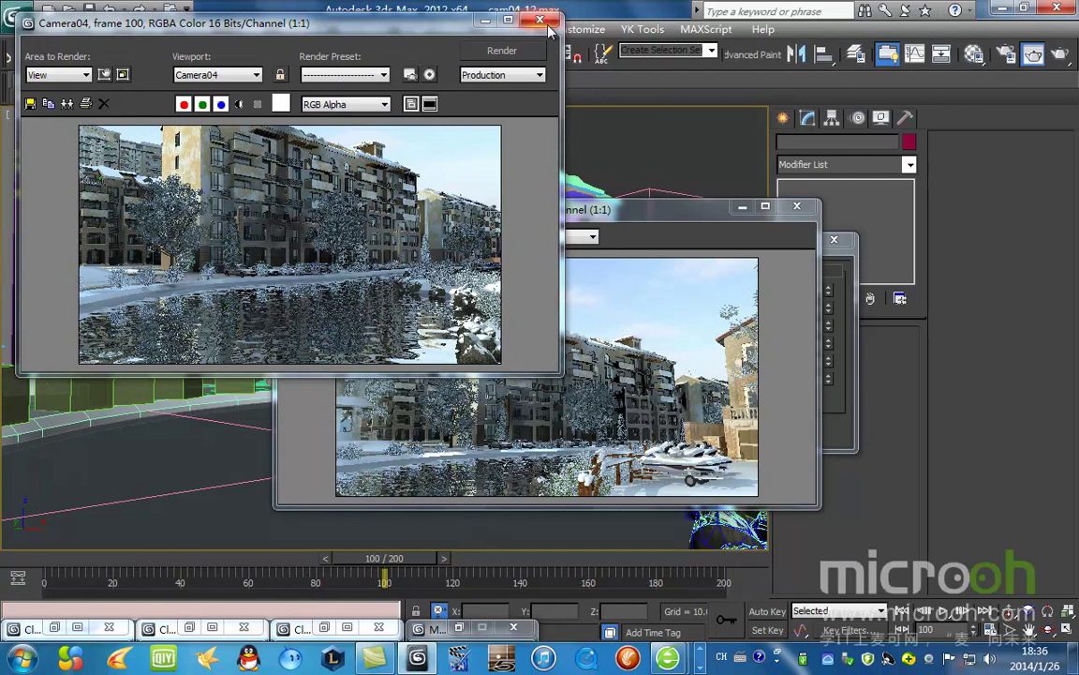
drag(403, 30, 414, 93)
click(514, 627)
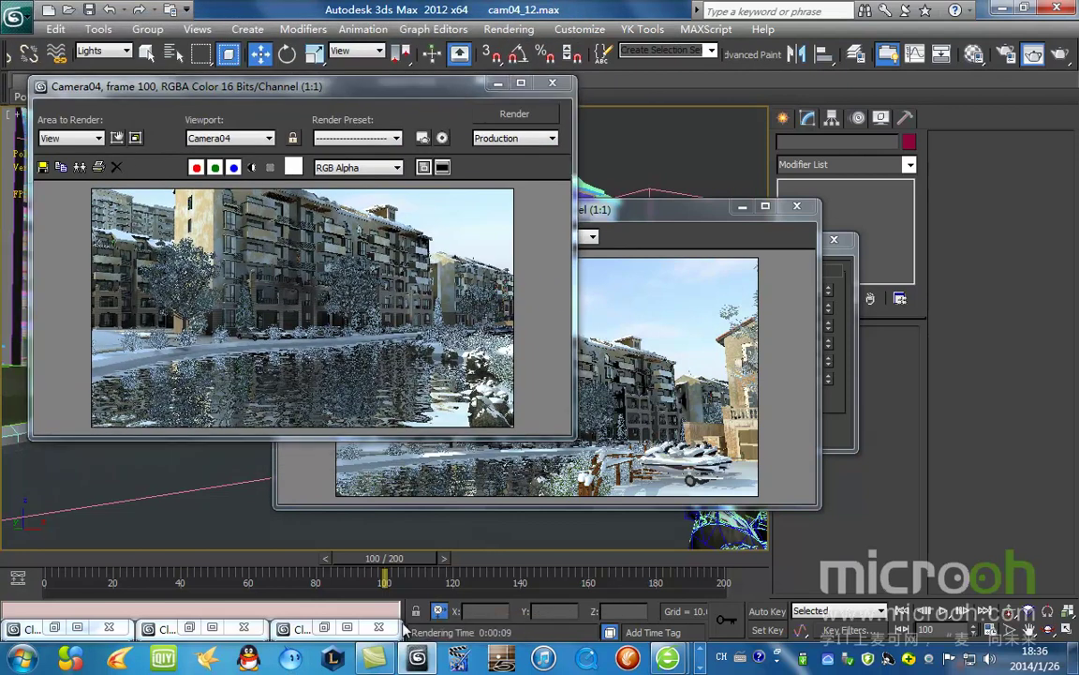
click(379, 627)
click(243, 628)
click(110, 627)
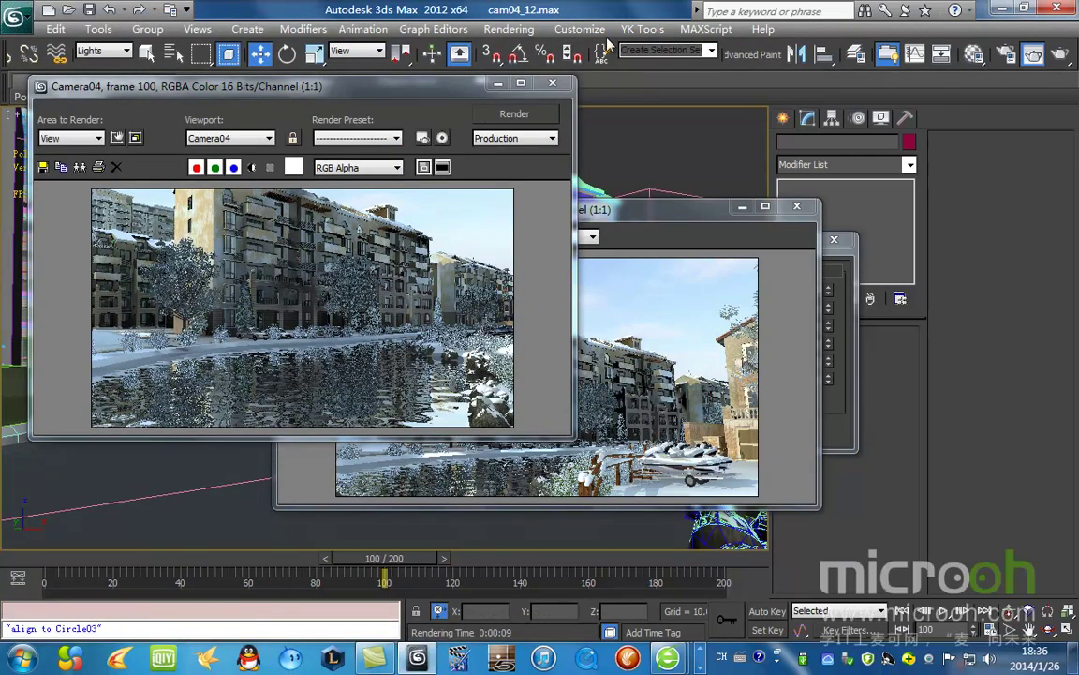
Step: Open Render Setup beside the rendered frame and enable Render Hidden Geometry in the common parameters
click(579, 29)
mouse_move(508, 29)
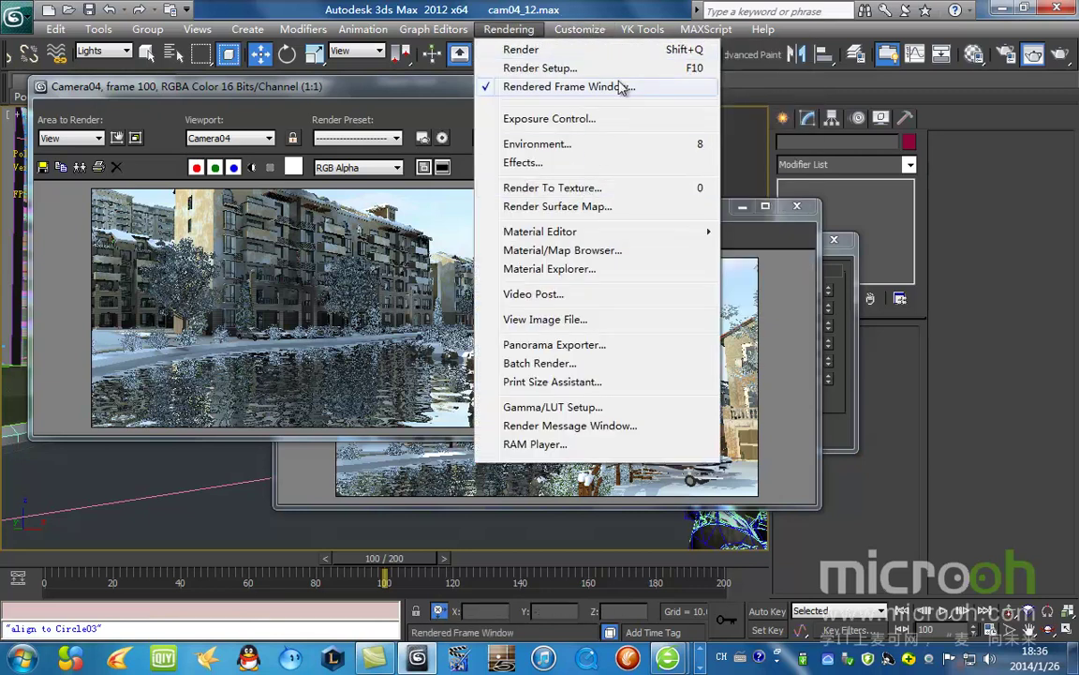
click(552, 67)
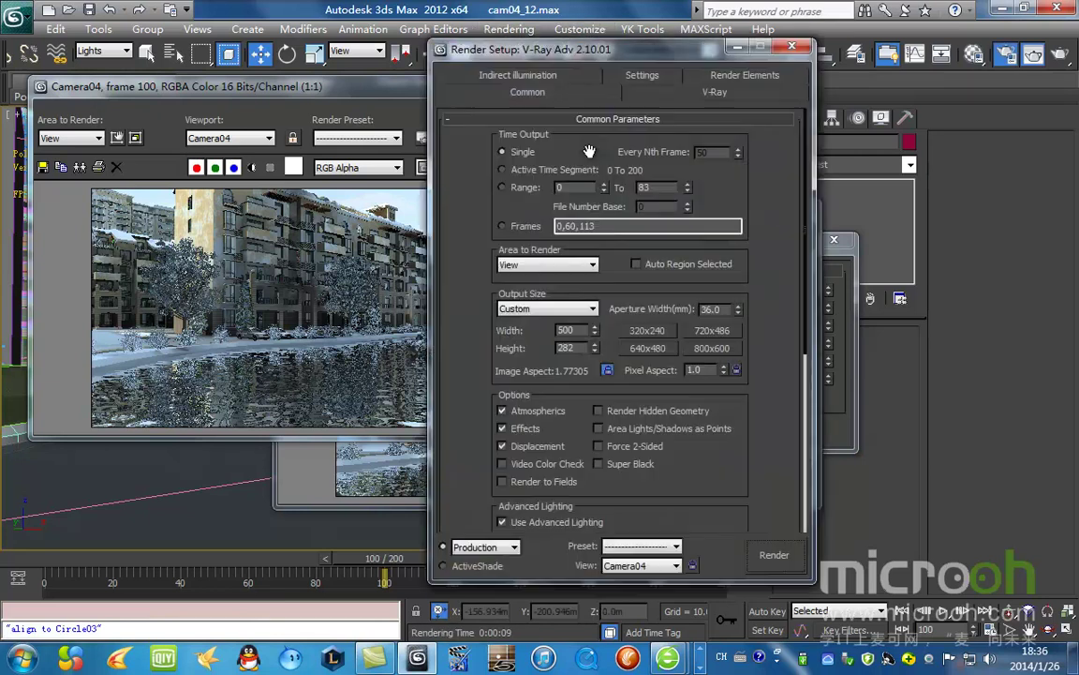
drag(597, 32, 759, 44)
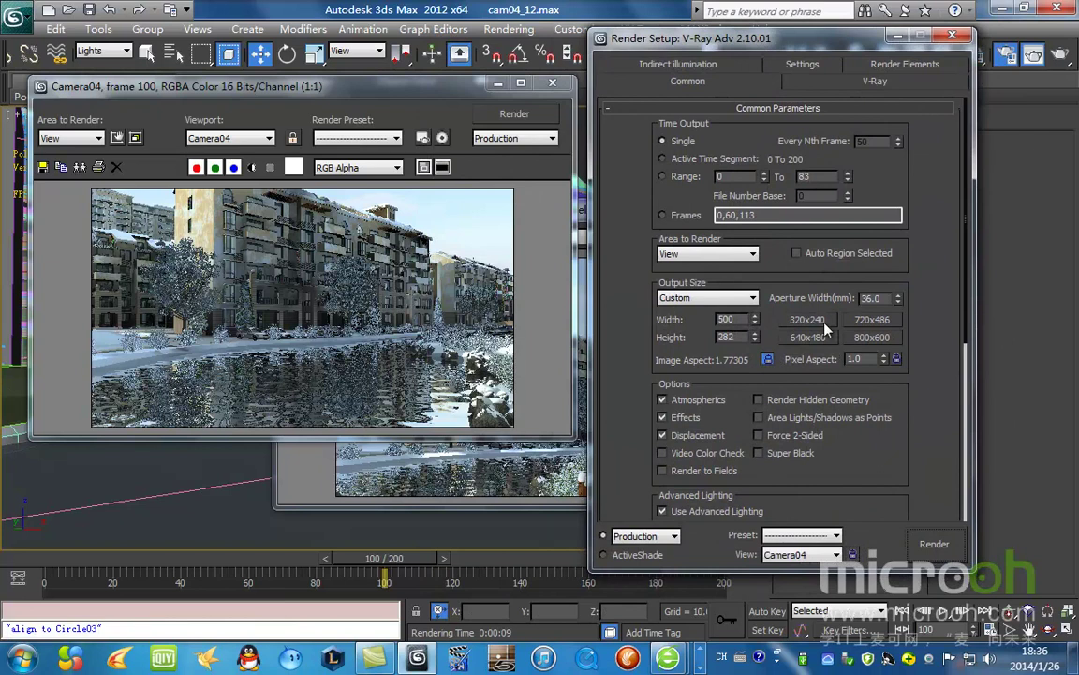
click(759, 400)
Step: Set the V-Ray image sampler to Adaptive DMC and turn on the Catmull-Rom antialiasing filter
drag(944, 364, 923, 367)
click(895, 83)
click(722, 208)
click(693, 231)
click(621, 246)
click(681, 251)
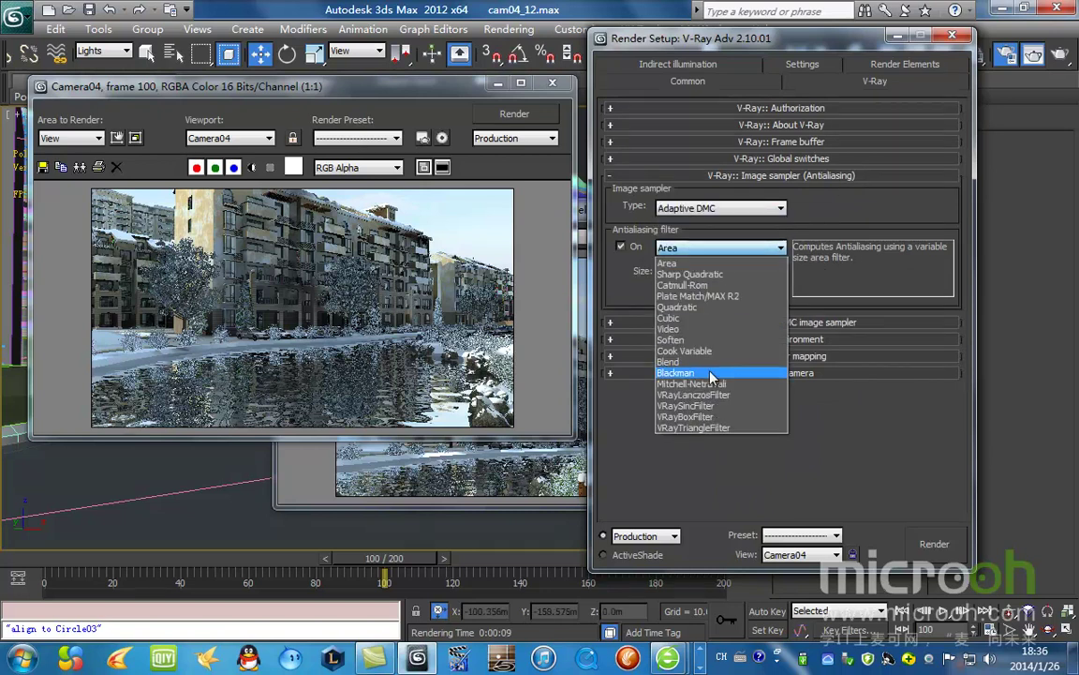
click(721, 284)
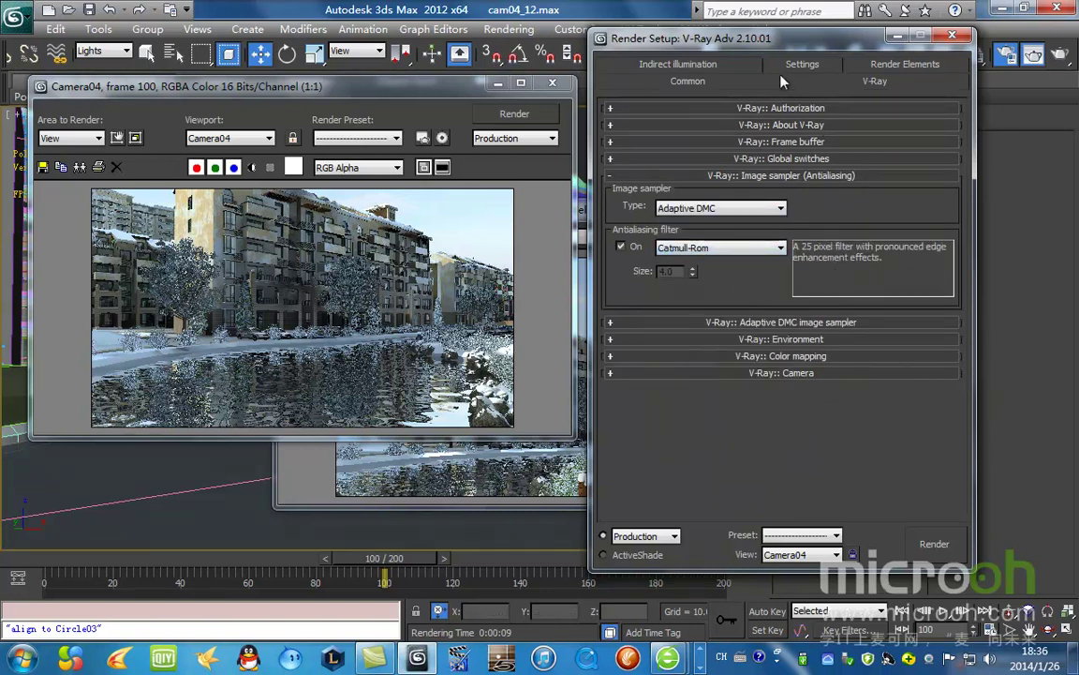
Step: Set the V-Ray reflection/refraction max depth to 3 with glossy effects enabled, and render Camera04
click(687, 65)
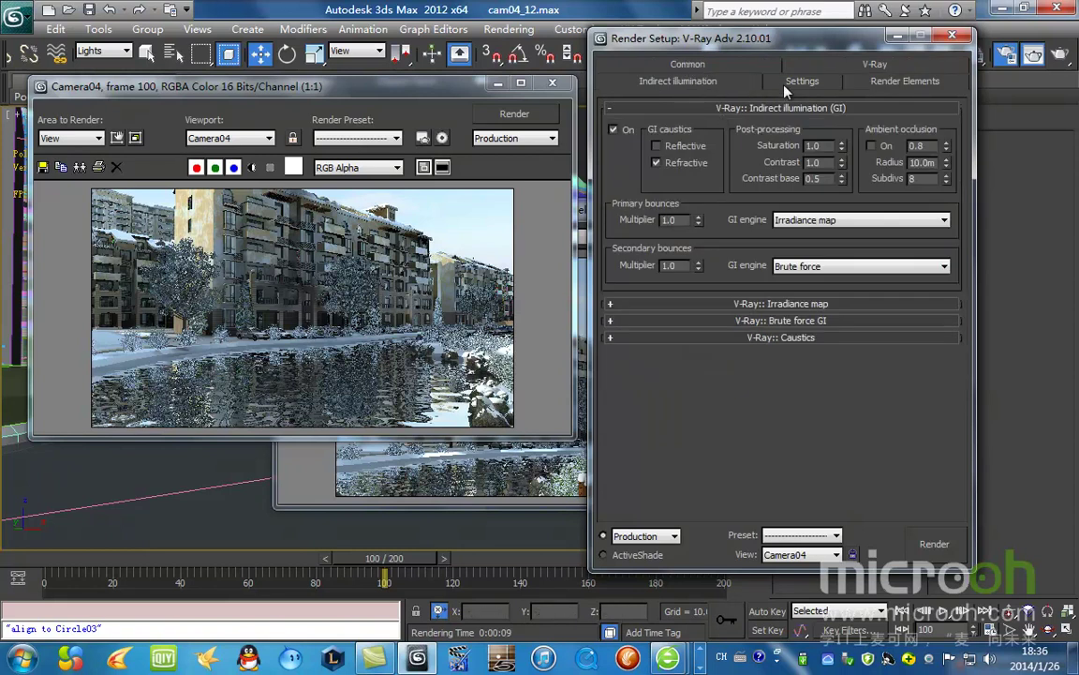
click(785, 81)
click(729, 68)
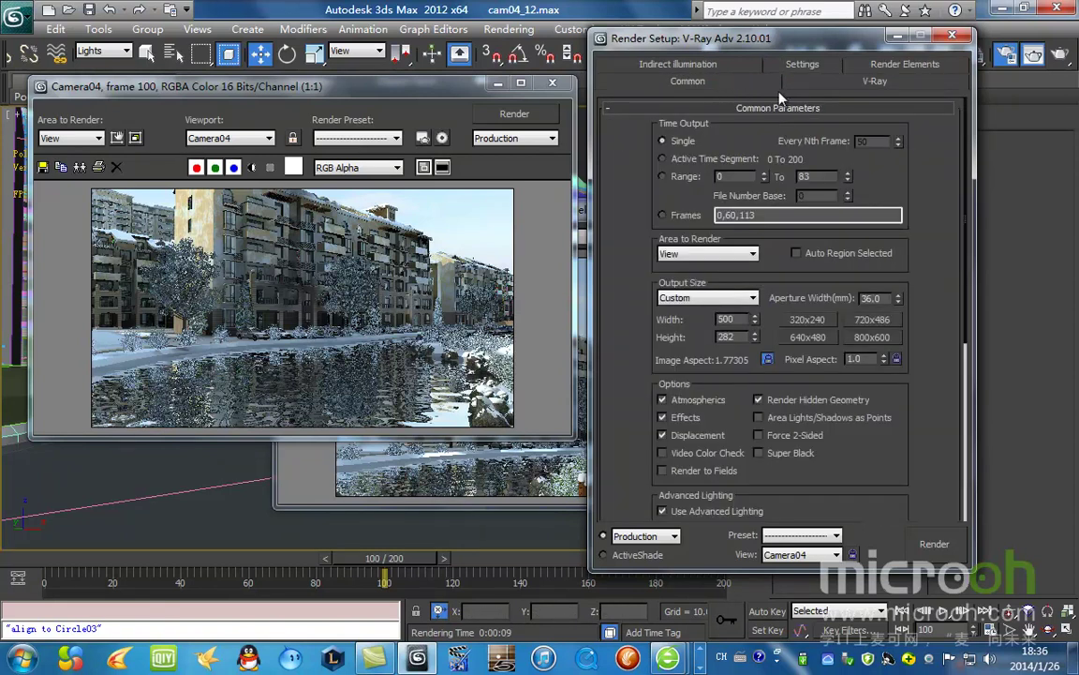
click(813, 83)
click(830, 160)
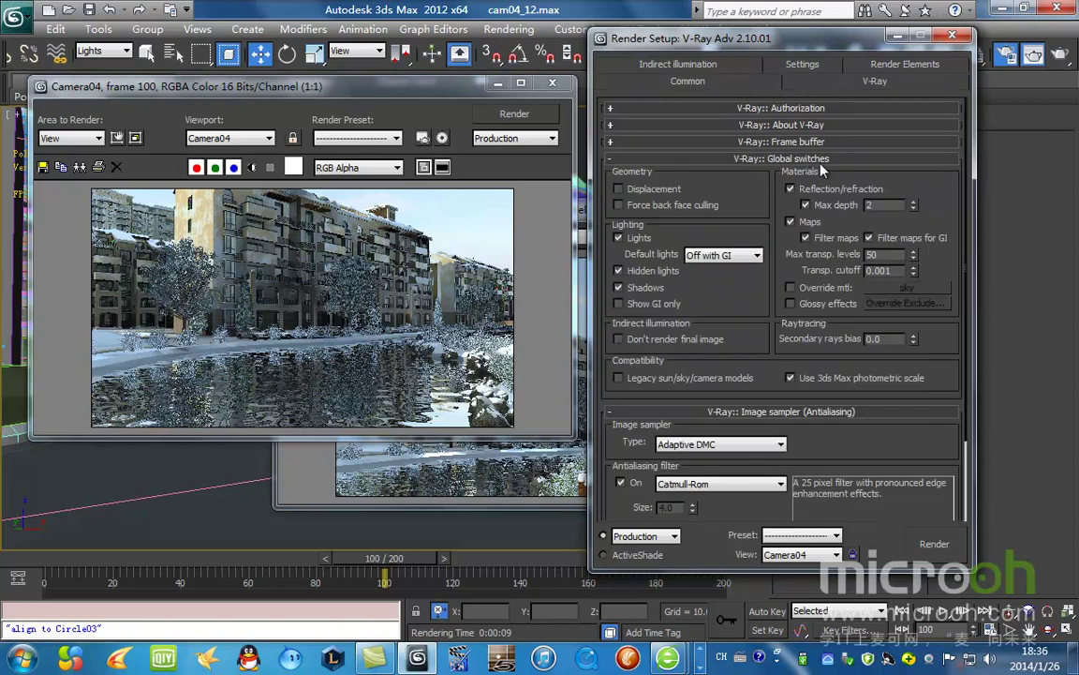
drag(881, 204, 817, 207)
text(3)
key(Return)
click(934, 543)
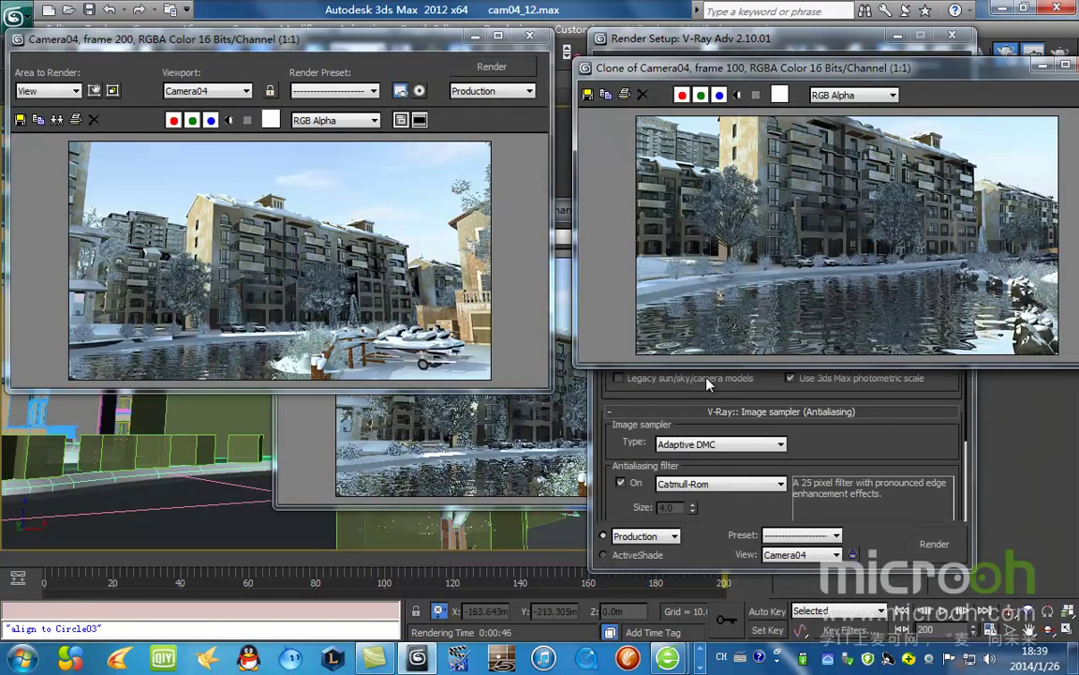
Step: Place the frame 200 render and the frame 100 clone side by side to compare them
drag(317, 40, 331, 43)
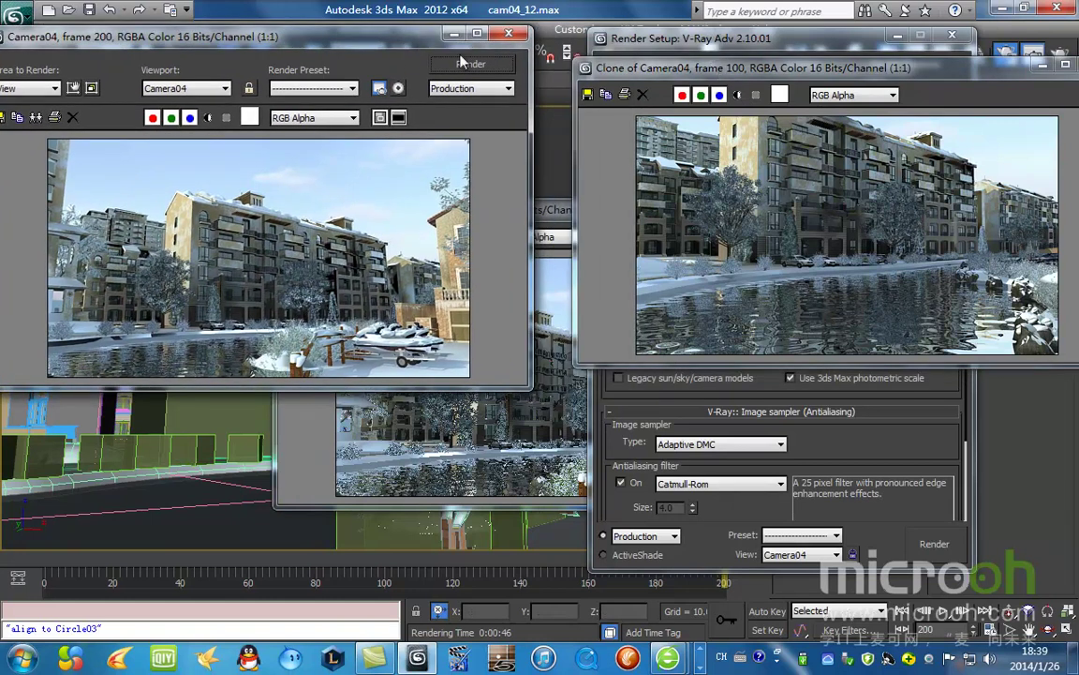
drag(355, 39, 399, 30)
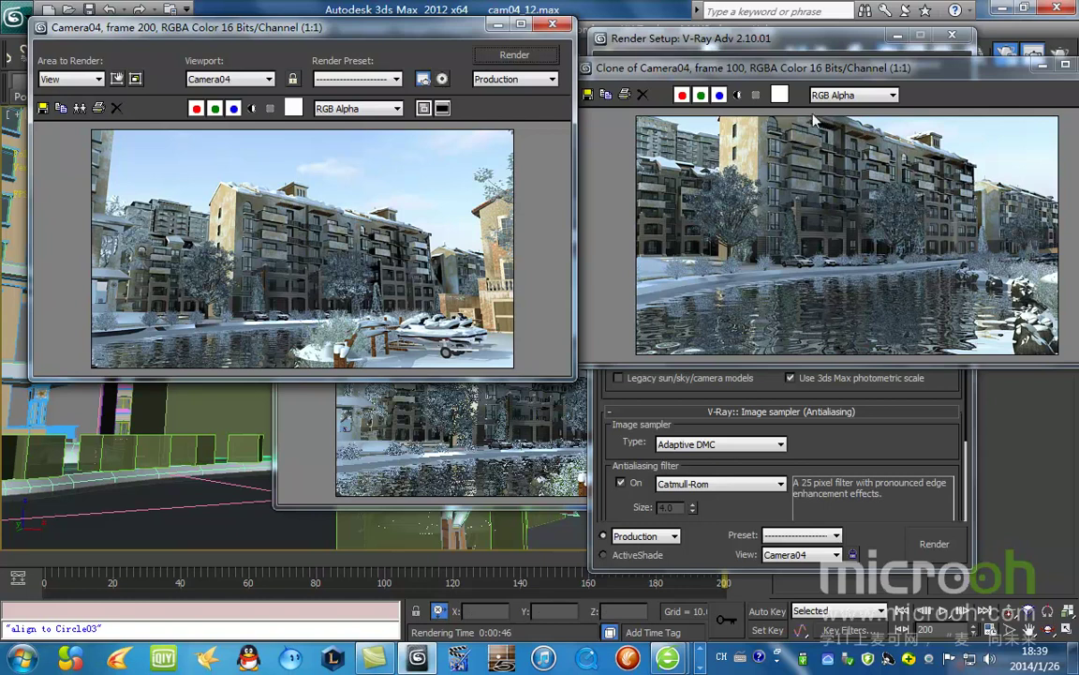
mouse_move(787, 75)
mouse_down()
mouse_move(699, 94)
mouse_move(757, 67)
mouse_move(799, 77)
mouse_move(783, 89)
mouse_up()
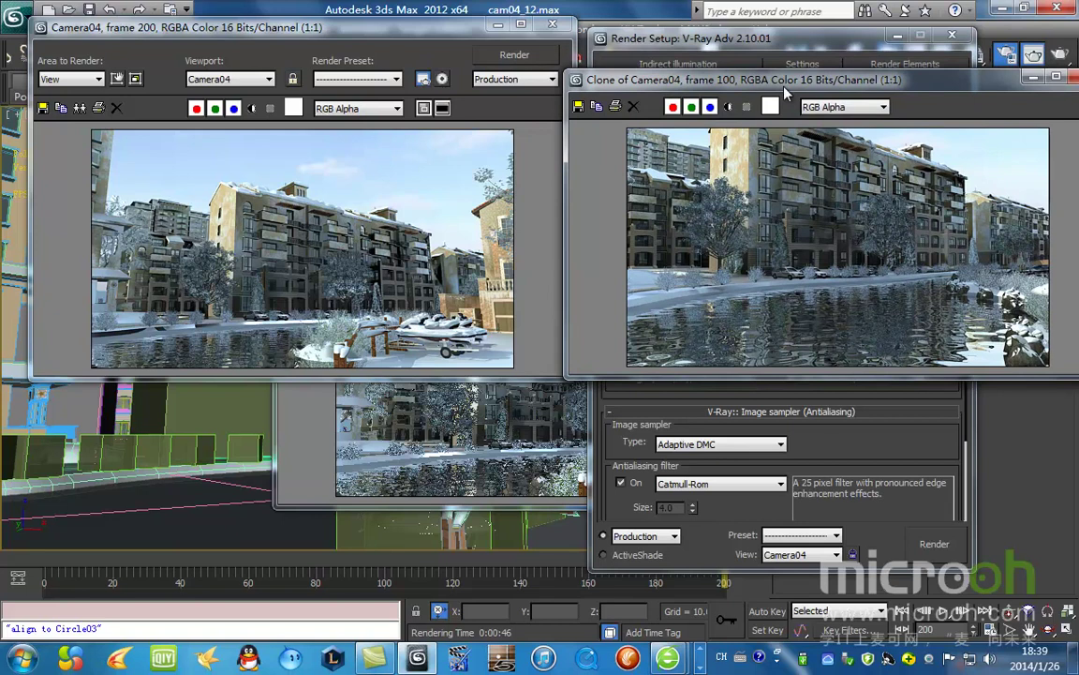
Step: Close all rendered frame windows and the snow generator dialog, and minimize Render Setup
mouse_move(785, 84)
mouse_down()
mouse_move(304, 511)
mouse_move(229, 492)
mouse_up()
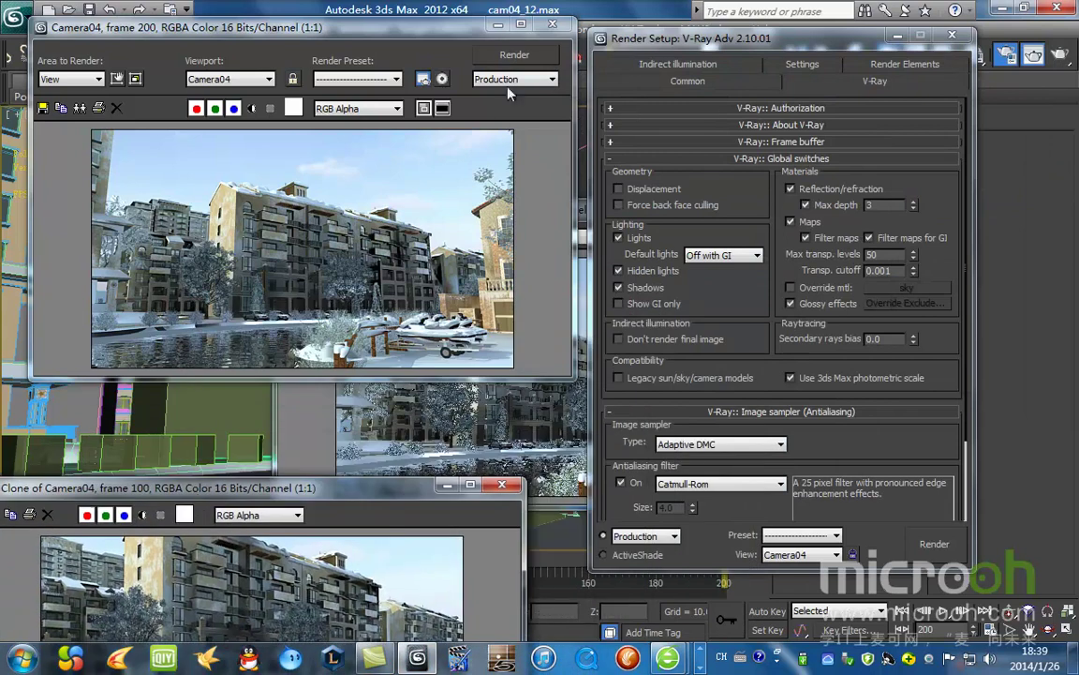
click(498, 27)
click(896, 37)
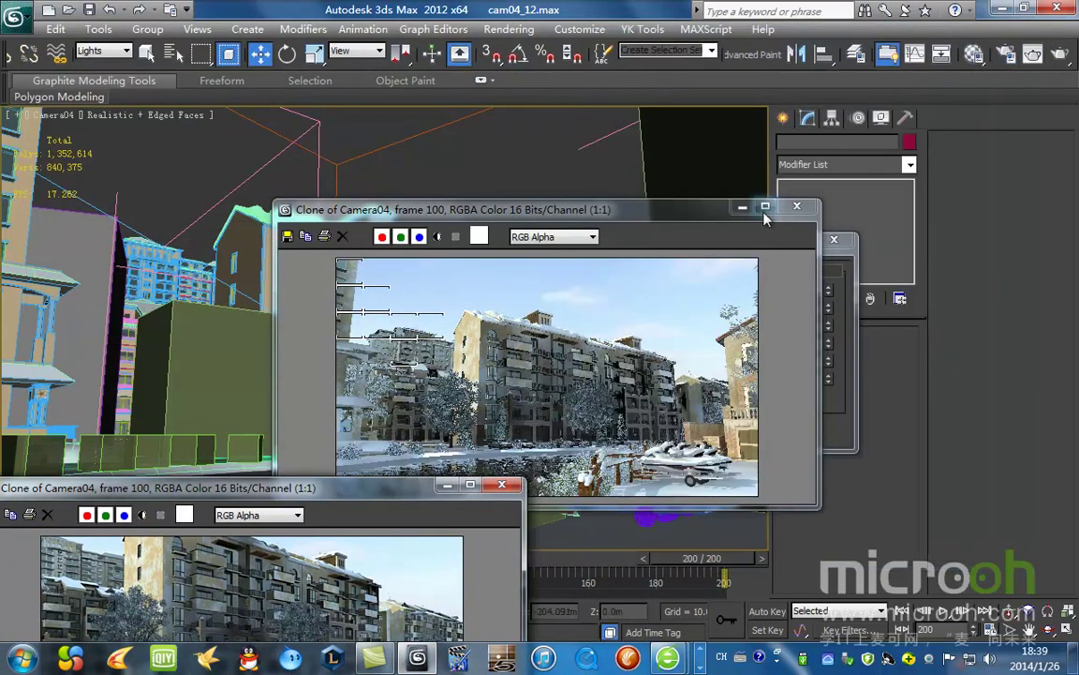
drag(347, 491, 646, 123)
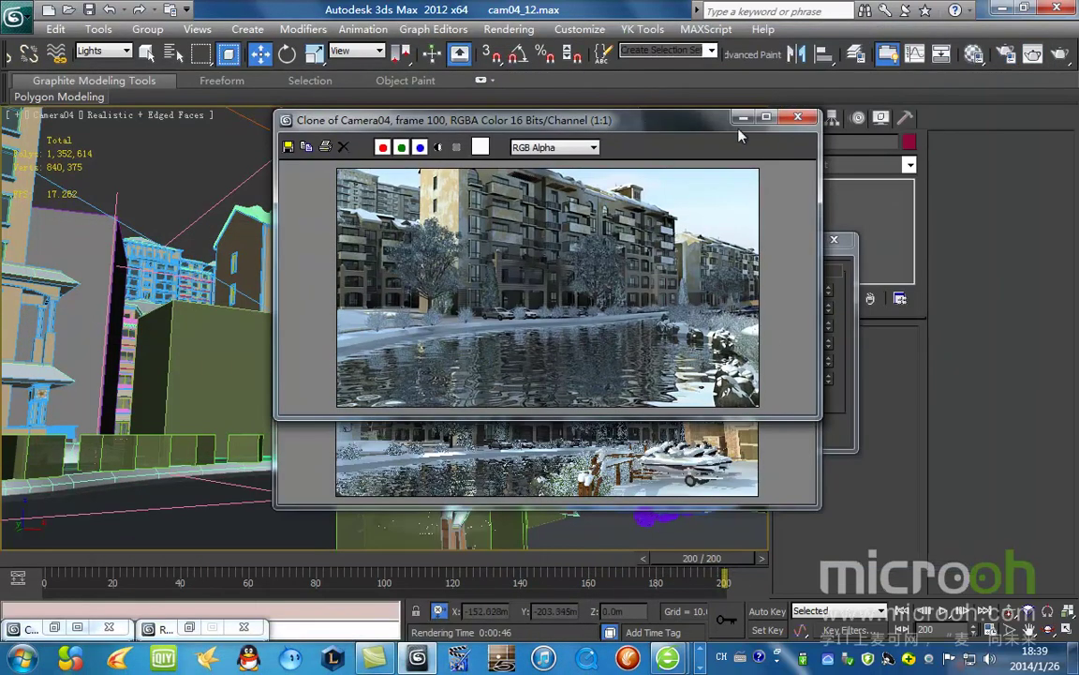
click(805, 120)
click(192, 630)
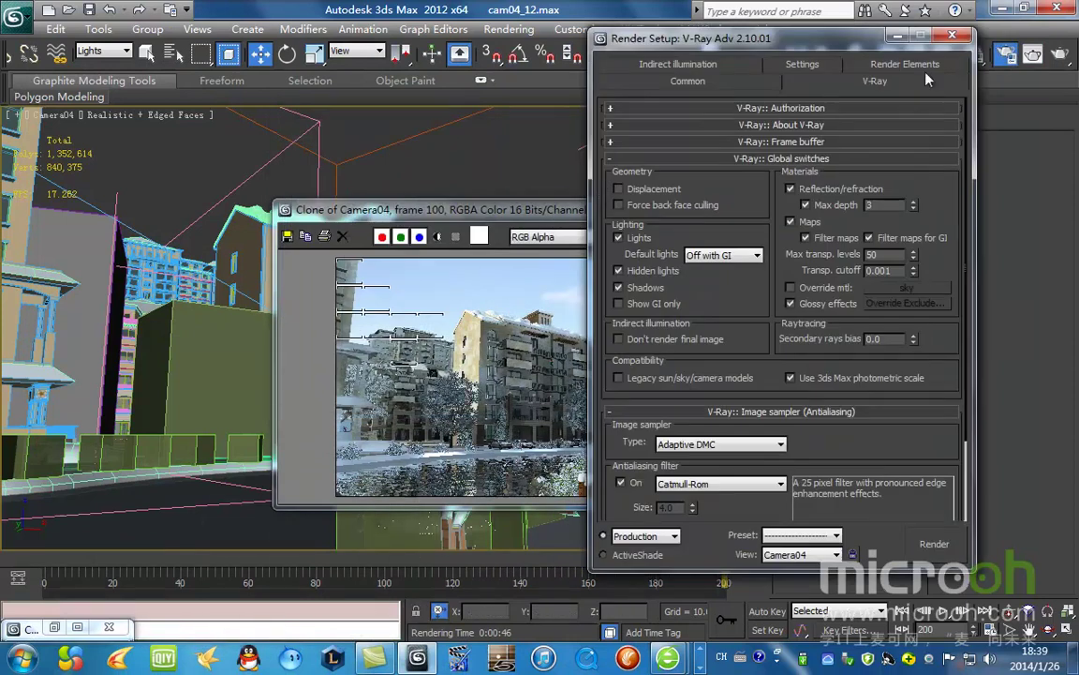
click(107, 628)
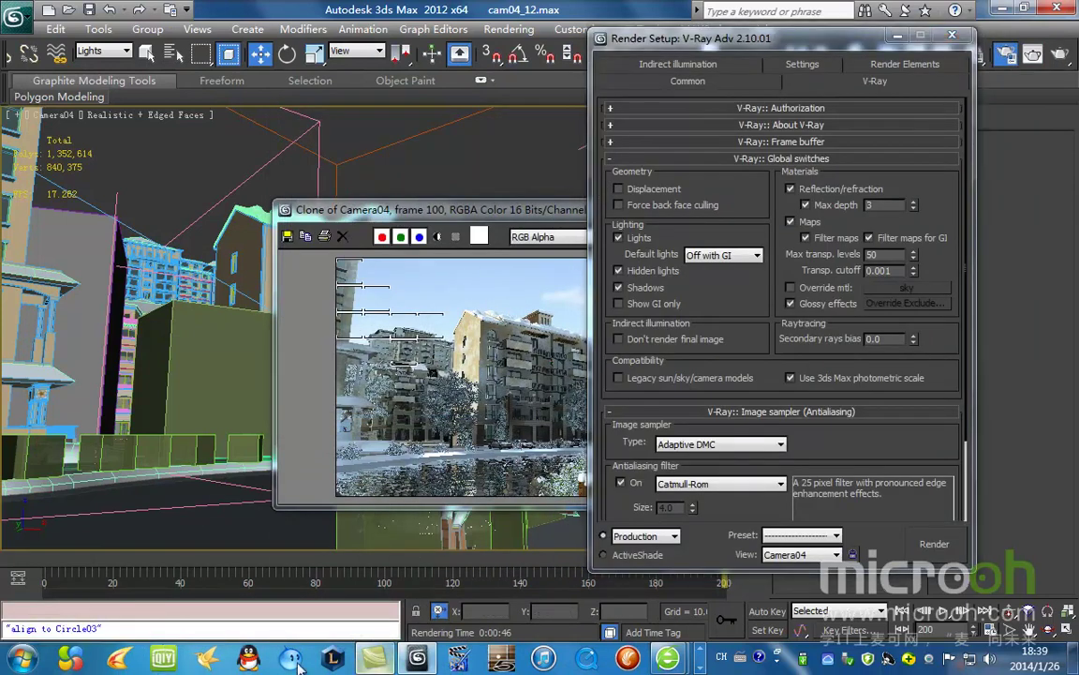
click(897, 34)
click(796, 205)
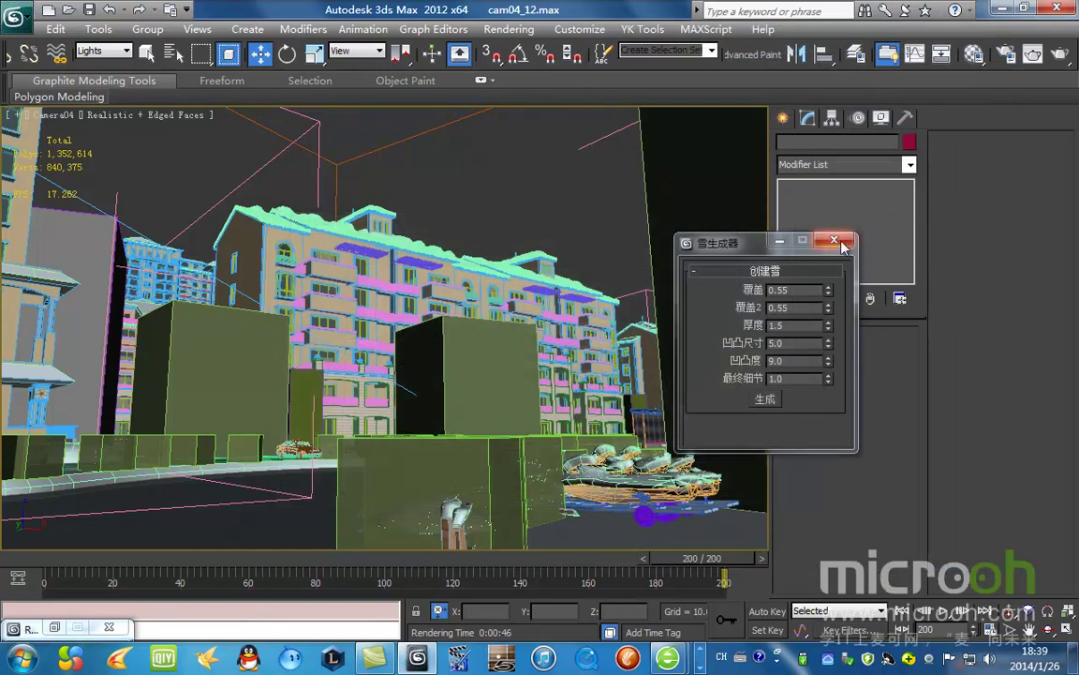
click(834, 239)
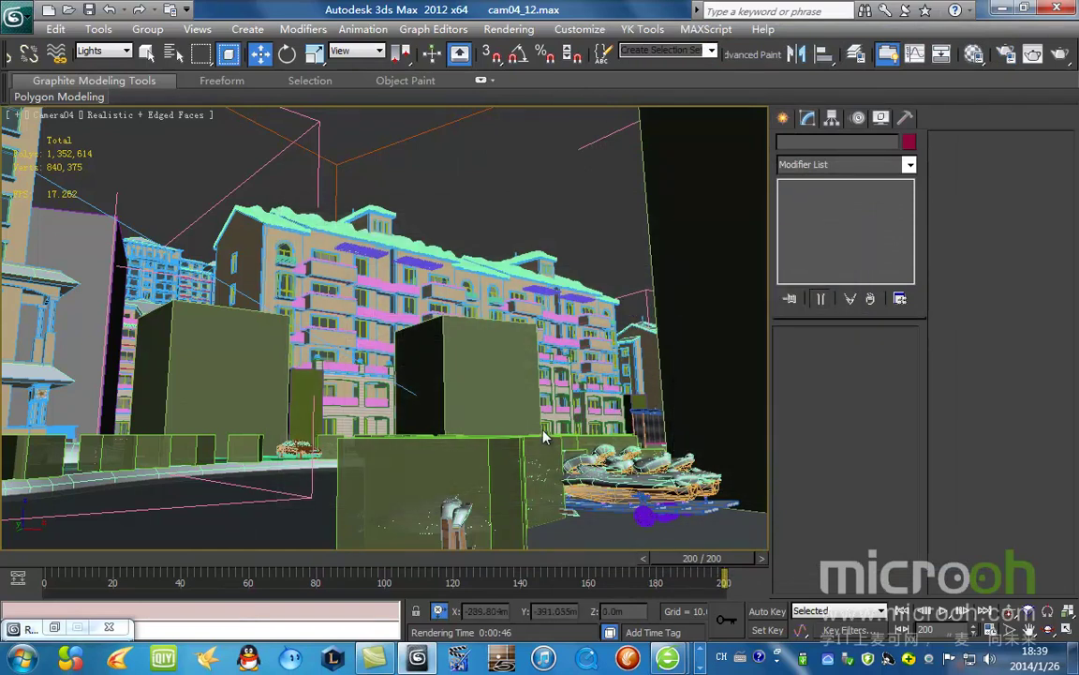
Step: Reset the selection filter to All and pick the water surface's material into the Material Editor
key(m)
click(103, 51)
click(93, 64)
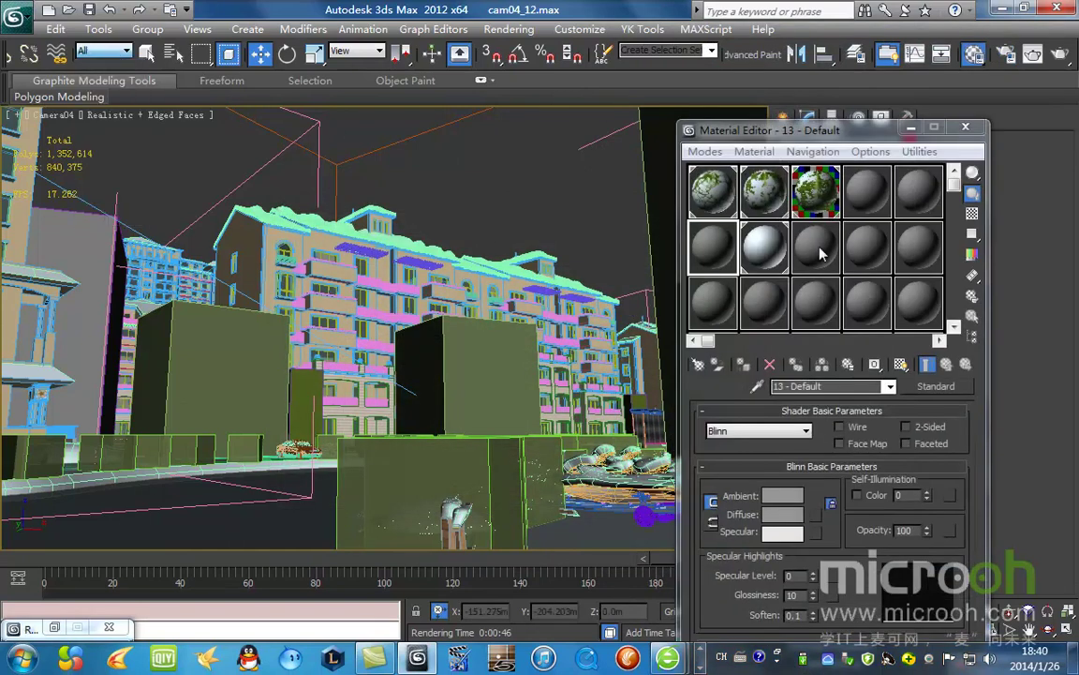
click(757, 386)
click(210, 510)
drag(860, 138, 715, 24)
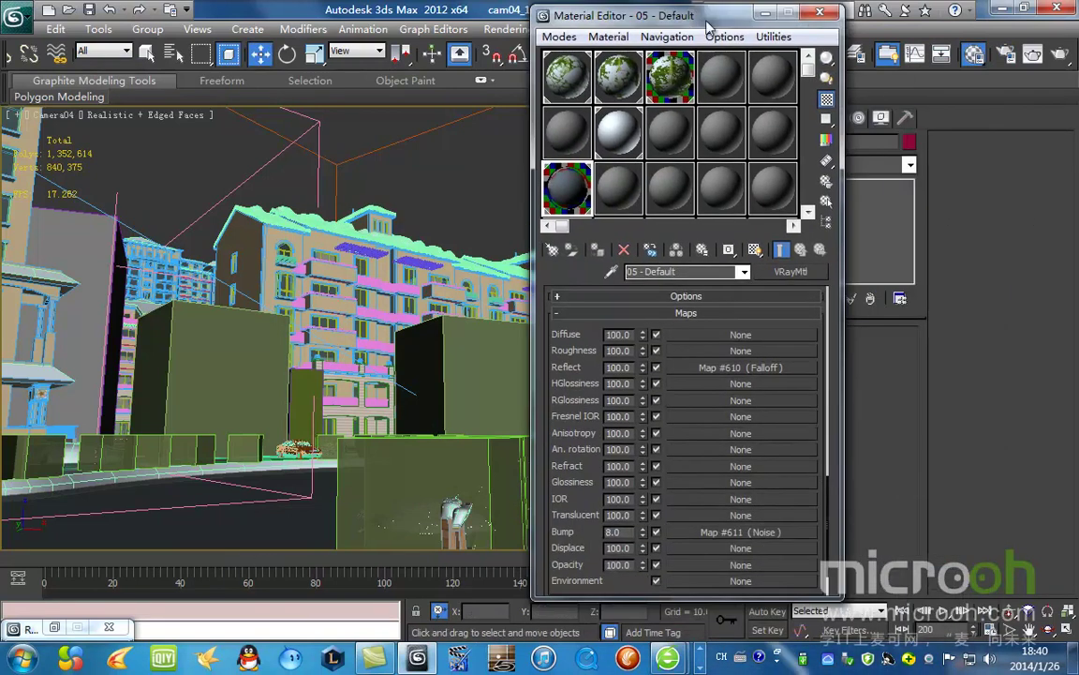
Step: Enlarge the water material's sample preview and open the parameters of its bump Noise map
double_click(567, 187)
drag(572, 344, 420, 177)
mouse_move(831, 522)
mouse_down()
mouse_move(843, 334)
mouse_move(836, 539)
mouse_up()
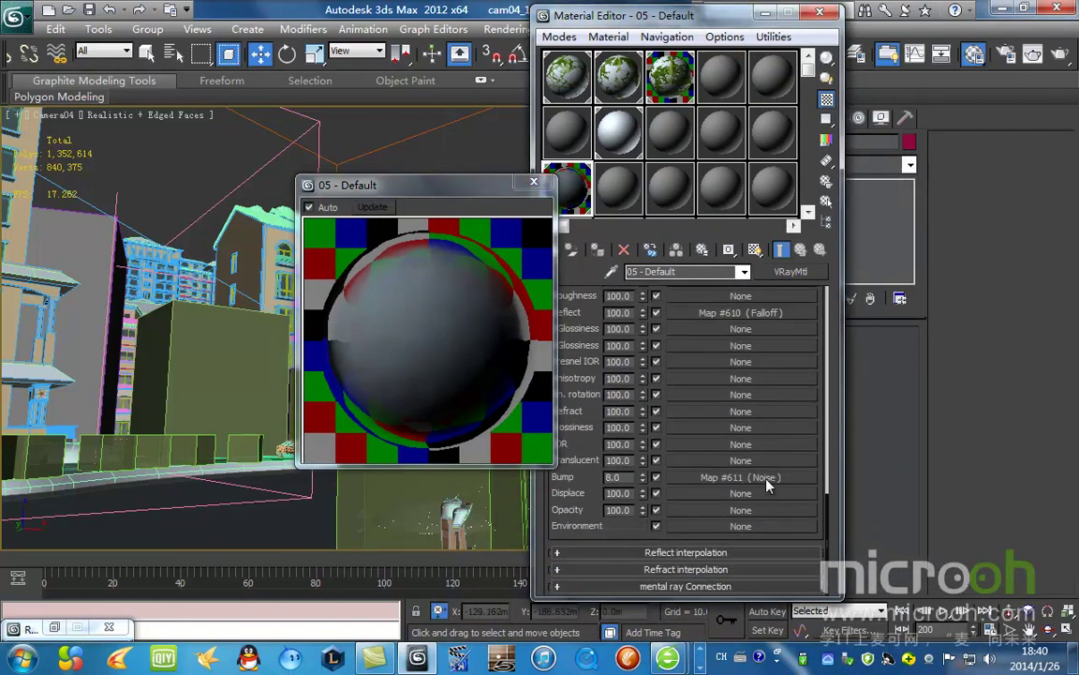
click(740, 476)
drag(617, 15, 731, 15)
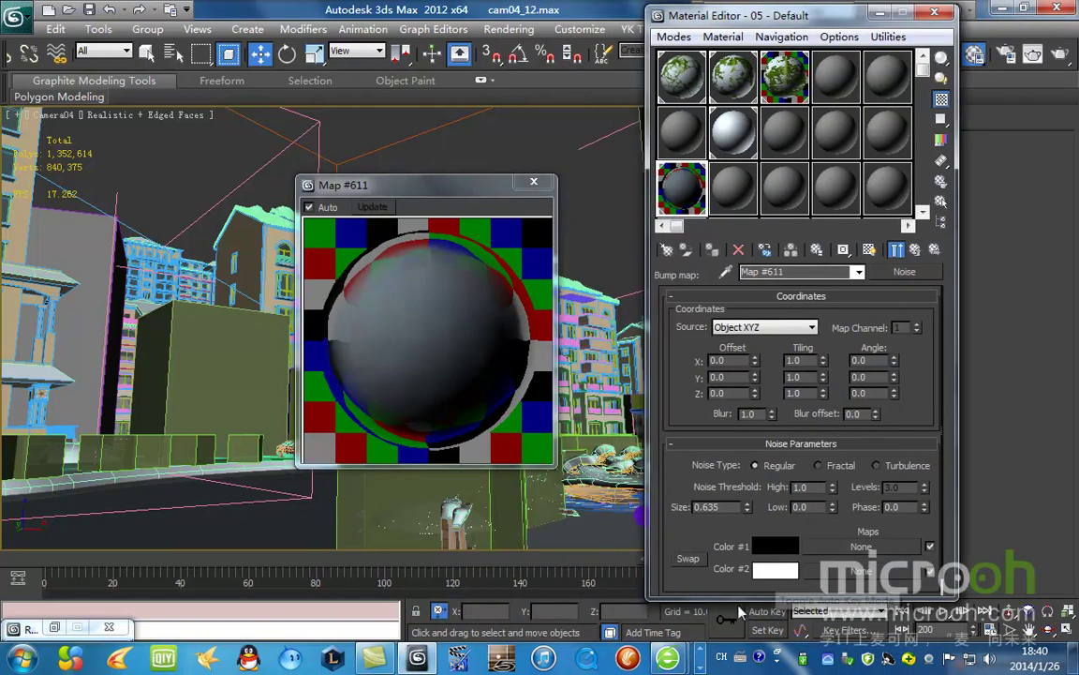
Step: Starting from frame 0 with Auto Key on, animate the bump Noise map's Phase to 5.0 at frame 200
click(25, 562)
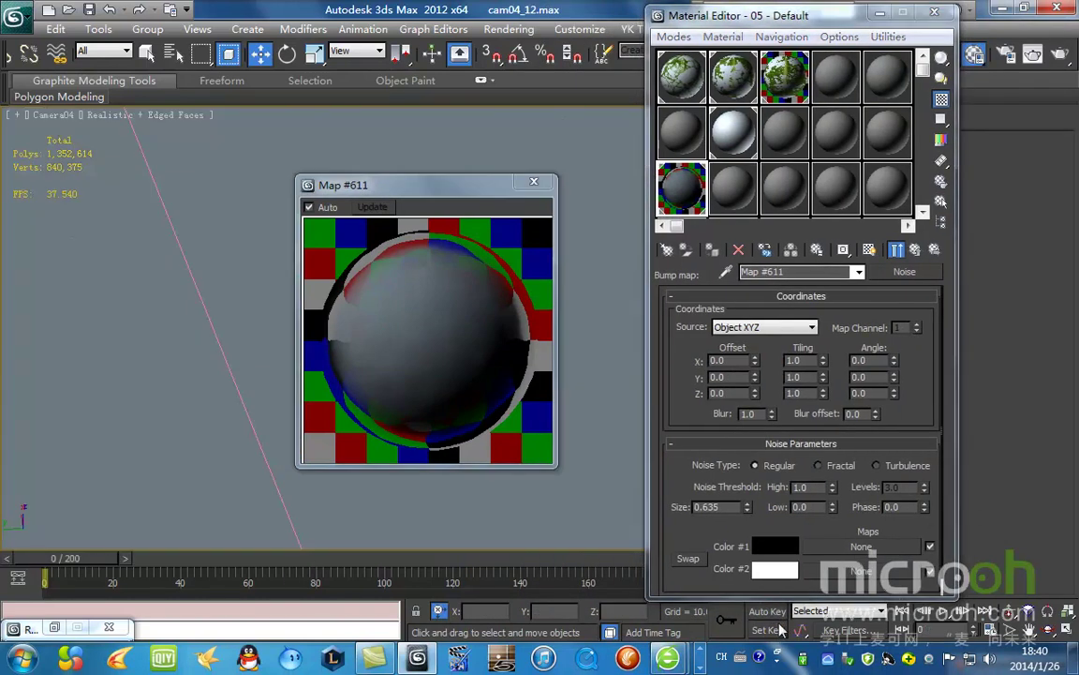
key(n)
double_click(895, 507)
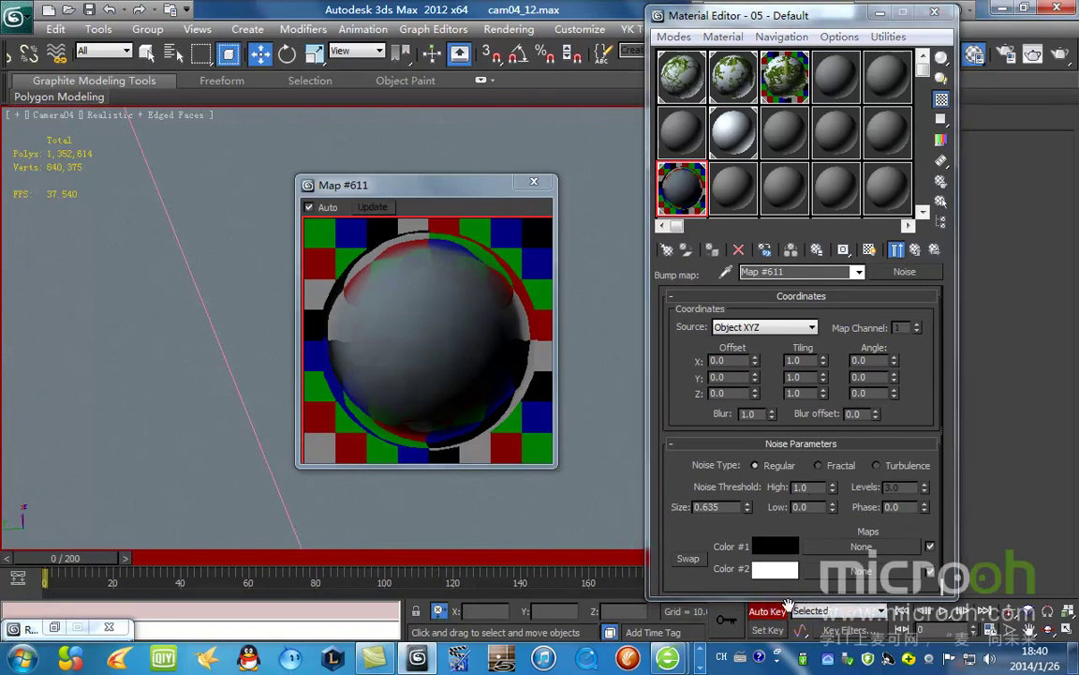
drag(87, 558, 1070, 576)
key(w)
drag(905, 506, 805, 502)
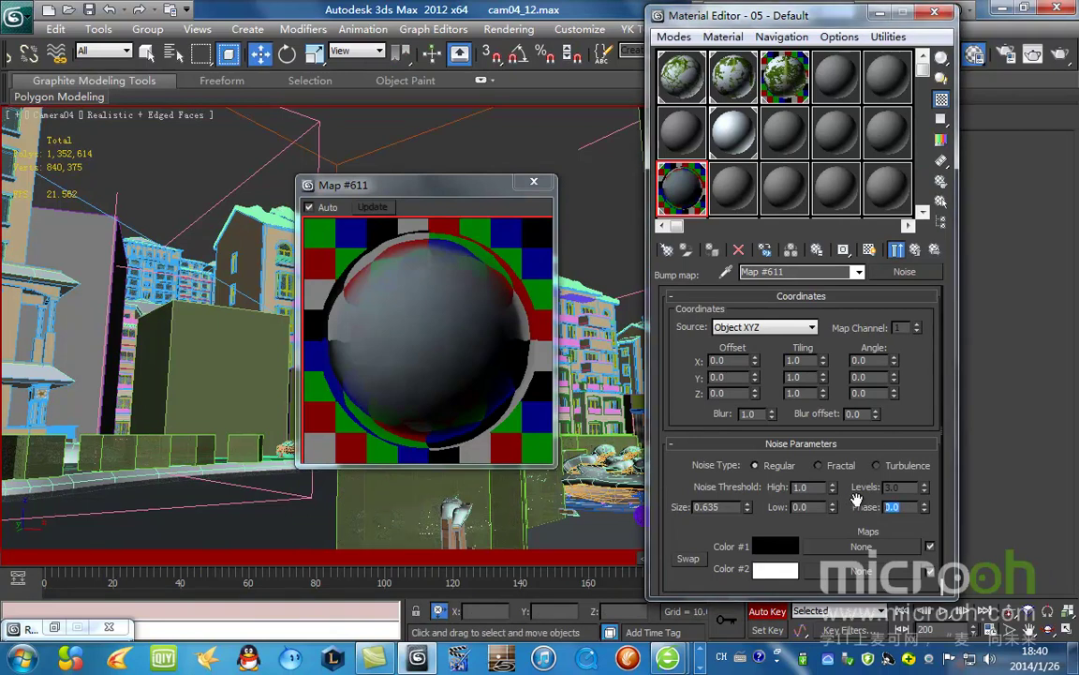
text(5)
key(Return)
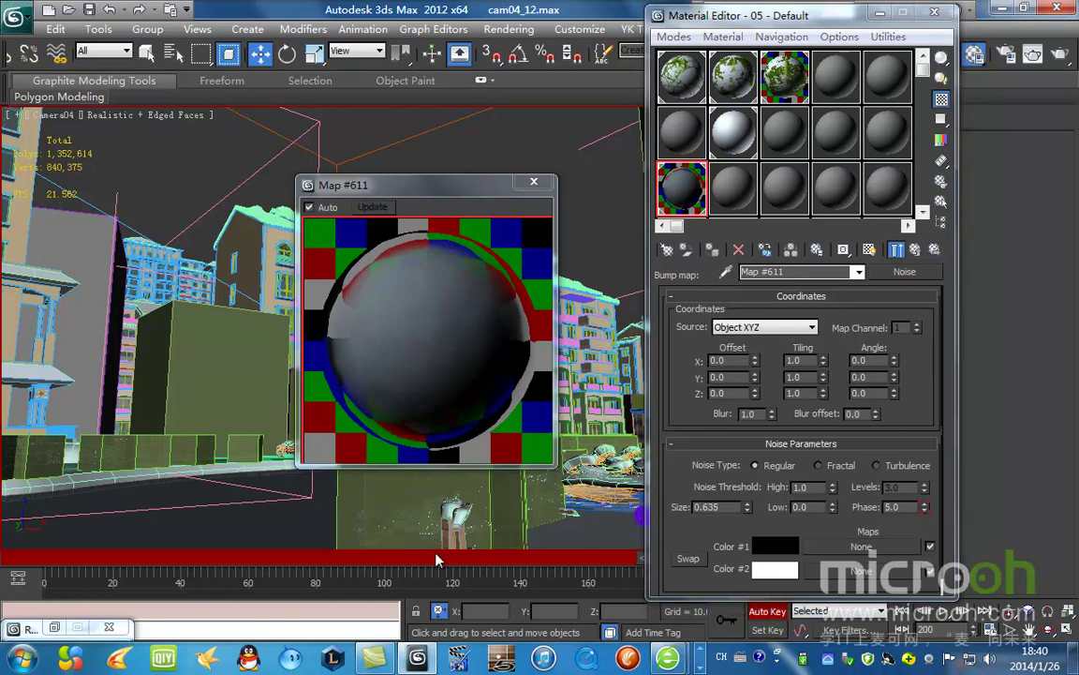
Step: Close the Material Editor and turn off Auto Key
drag(736, 15, 876, 42)
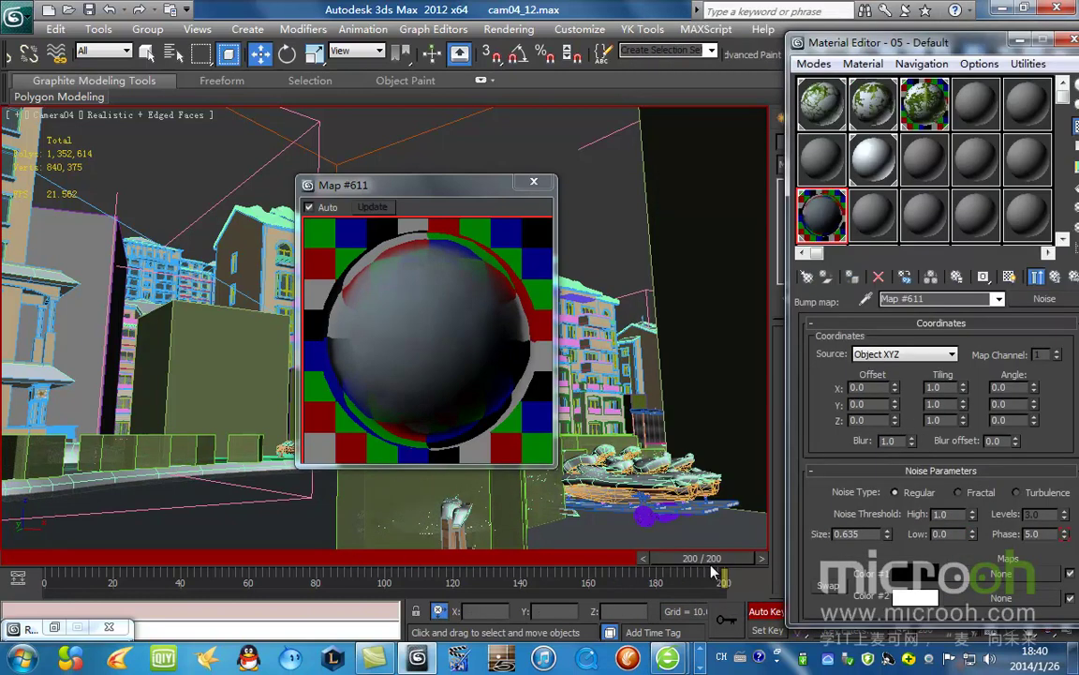
drag(697, 561, 820, 598)
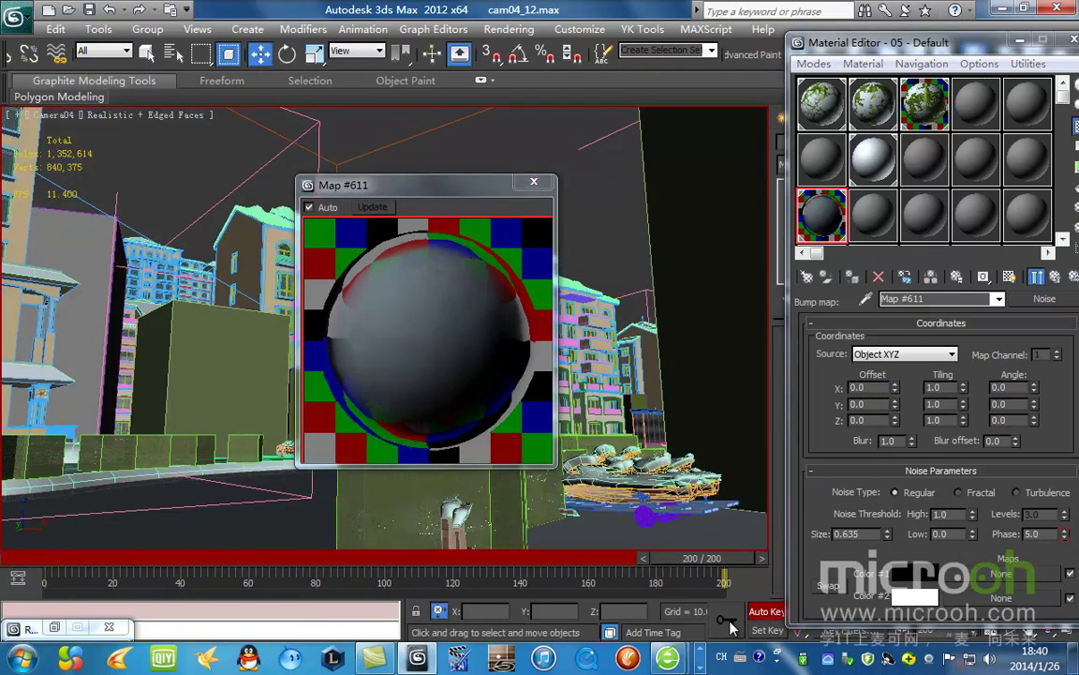
key(m)
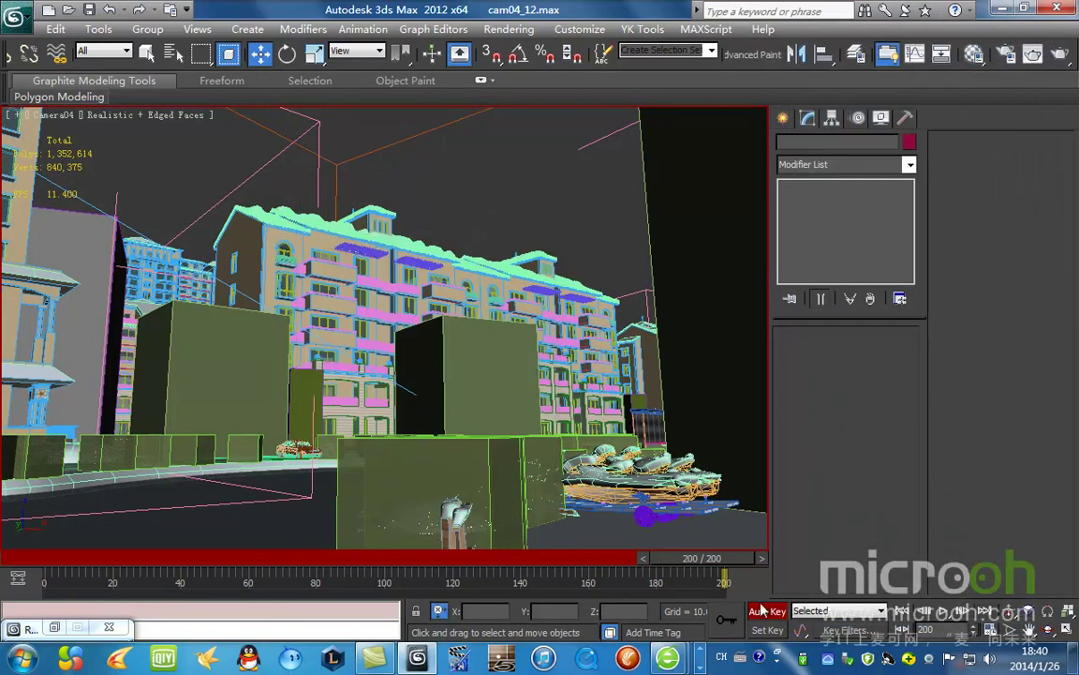
click(770, 612)
drag(709, 562, 727, 535)
Step: Limit the selection filter to VRayProxy, select the tree proxy and set its display to preview from file
click(120, 55)
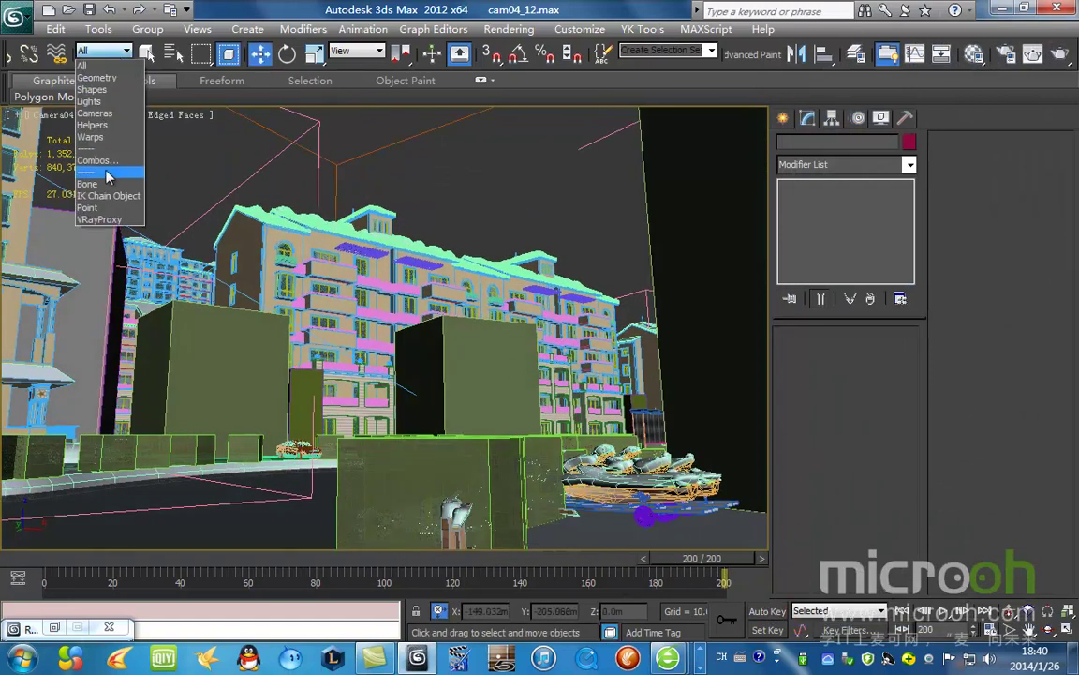
click(99, 217)
click(741, 300)
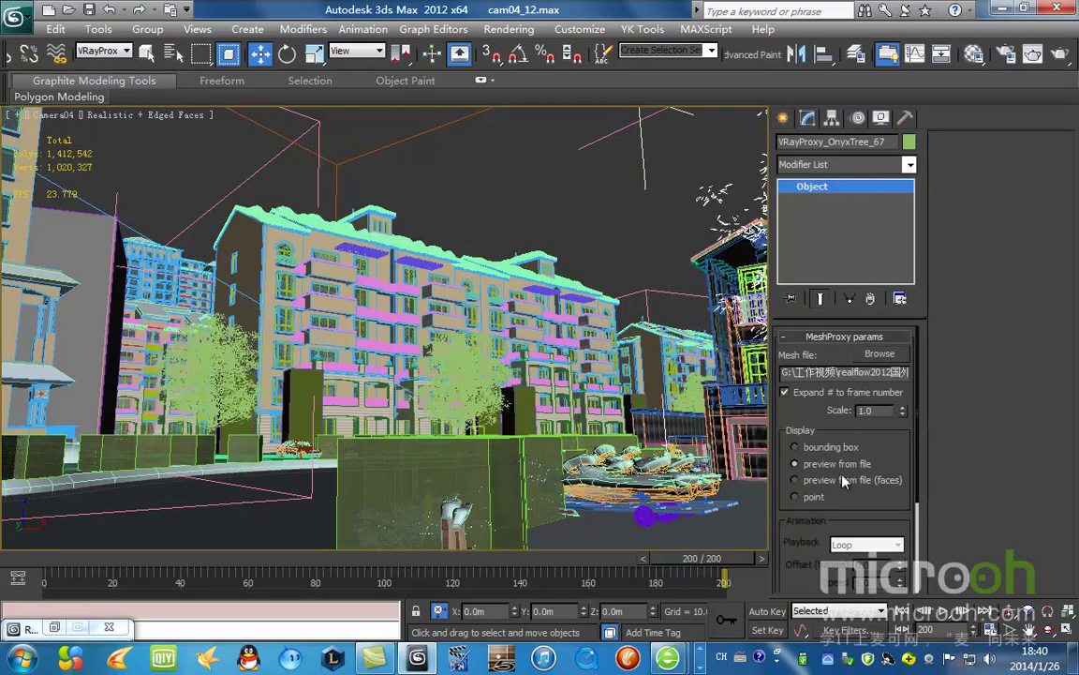
Step: Rotate the selected tree proxy in the Top view and check it through Camera04
key(t)
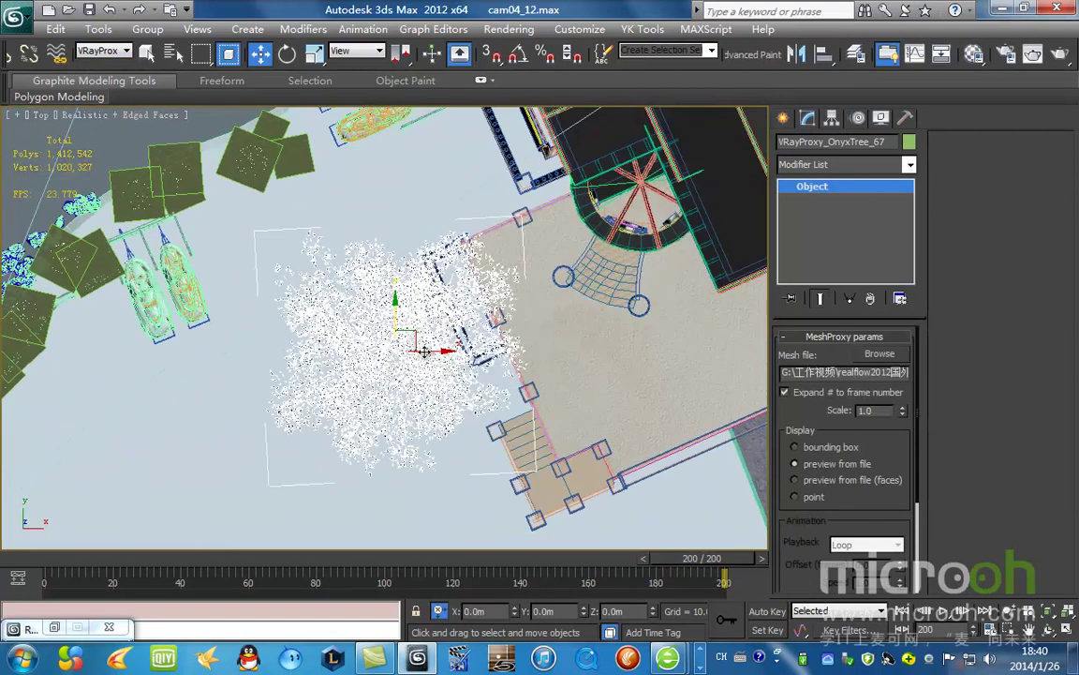
key(e)
drag(426, 336, 376, 176)
key(c)
click(260, 53)
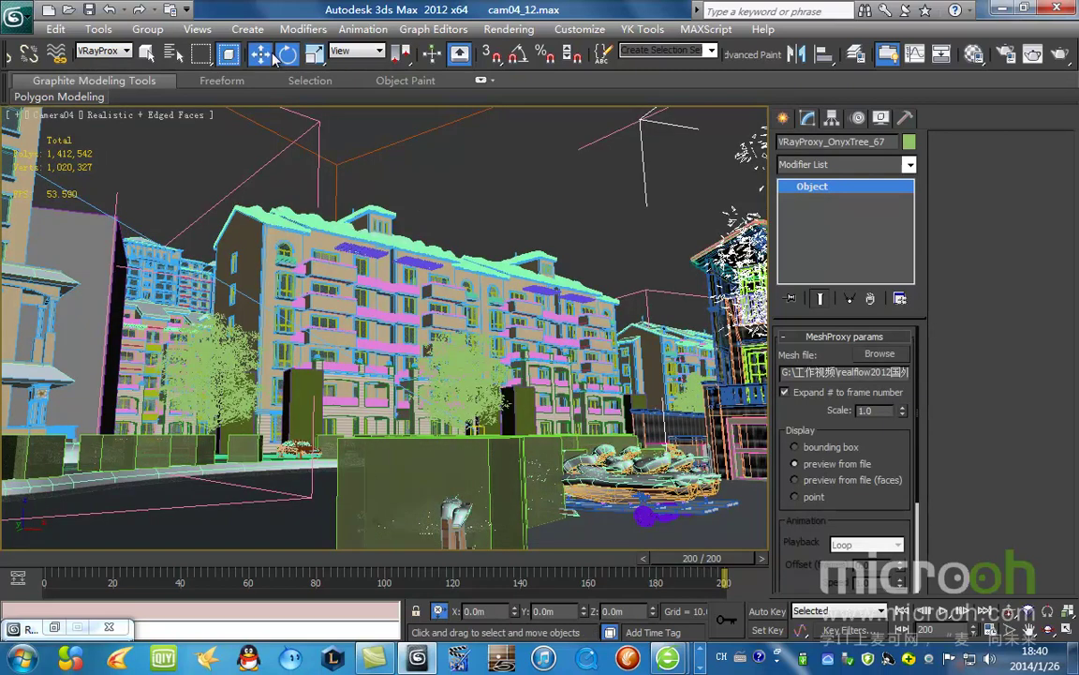
Step: Move the tree proxy in the Top view so that it frames the house side of the Camera04 shot
key(t)
scroll(384, 335, down, 4)
drag(407, 334, 398, 284)
key(c)
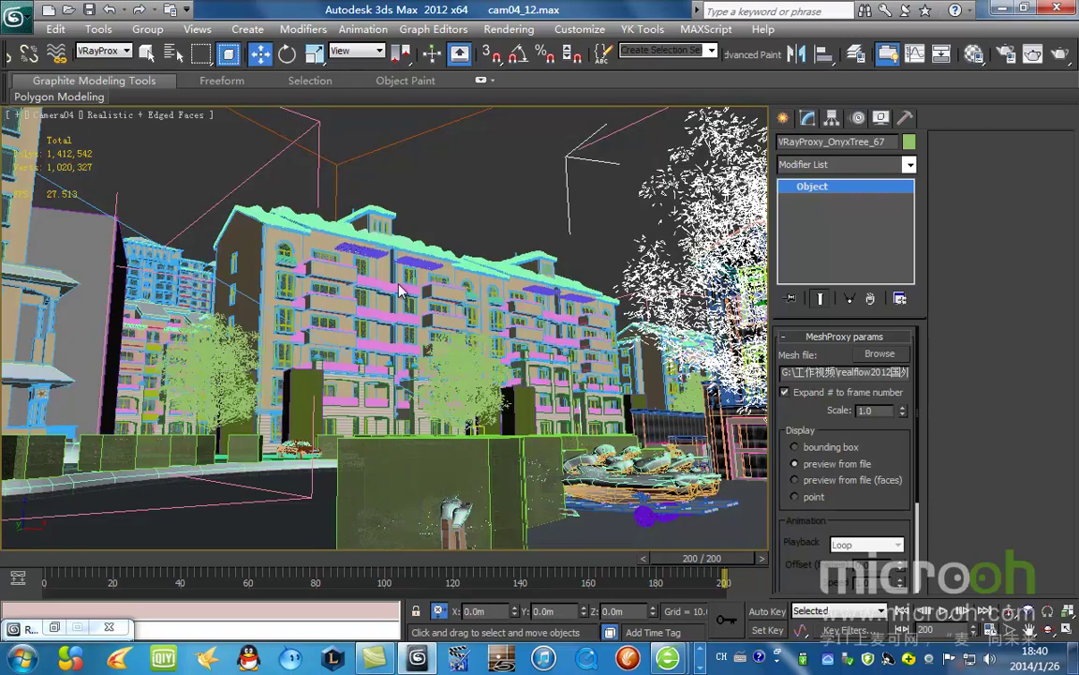
key(t)
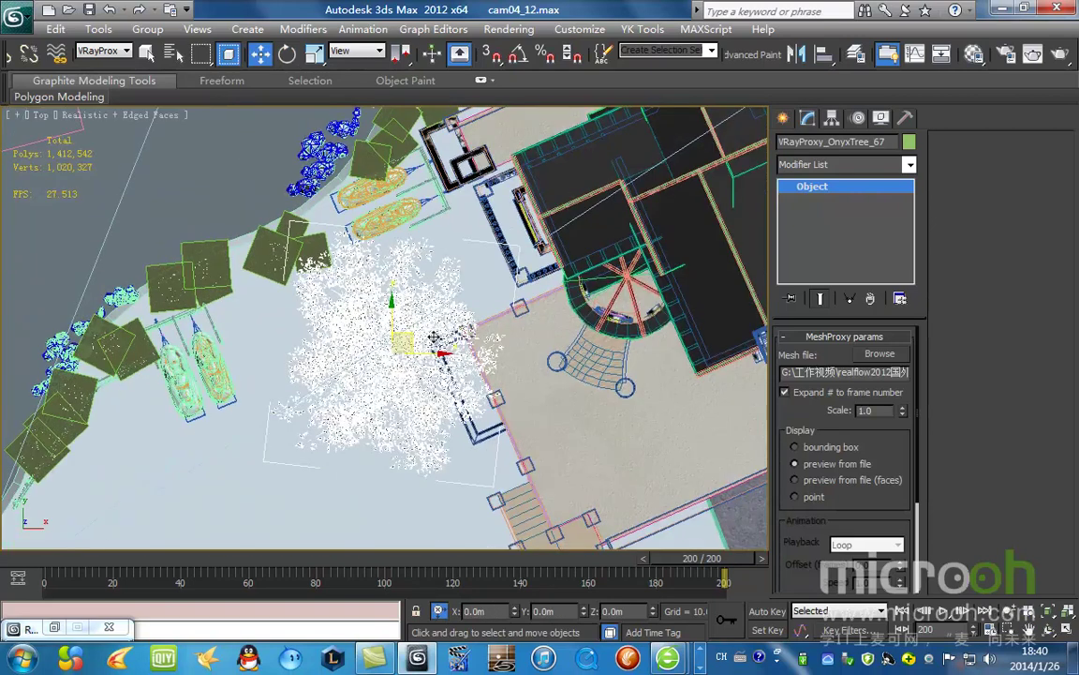
key(c)
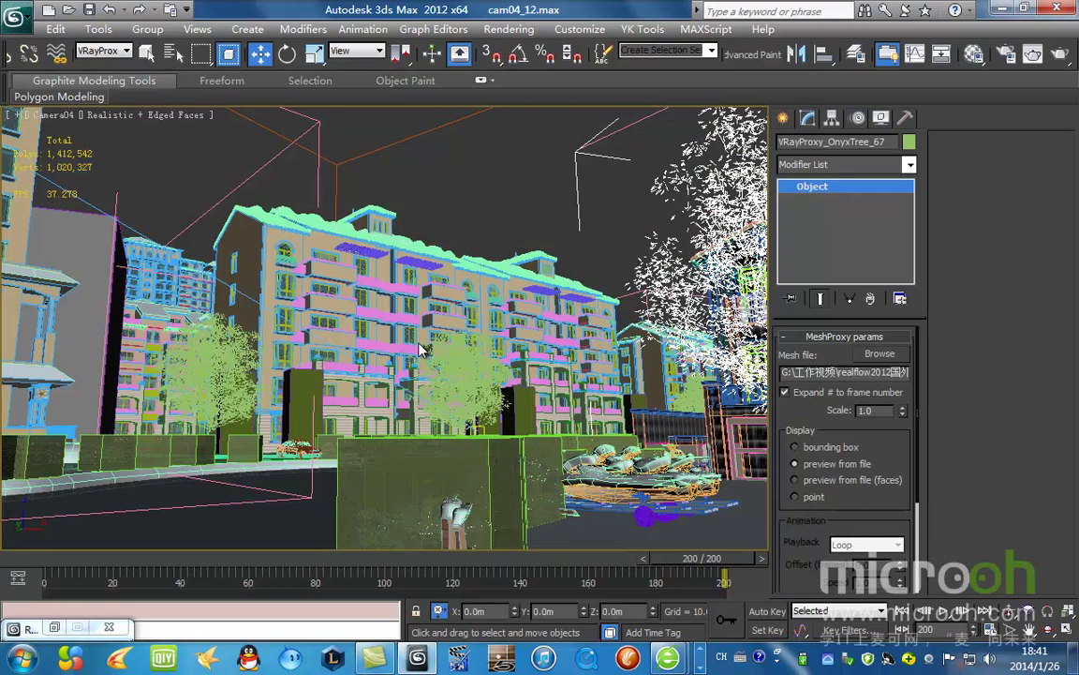
Step: In the V-Ray global switches, set the reflection/refraction max depth to 2 and turn off glossy effects
click(509, 29)
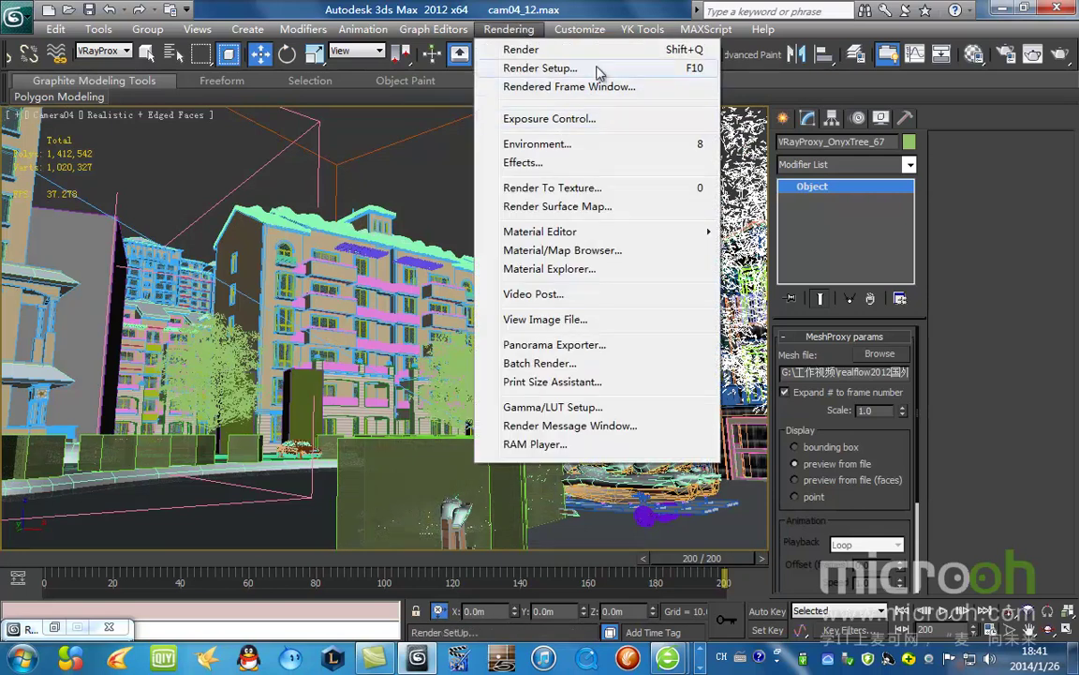
click(590, 66)
click(790, 86)
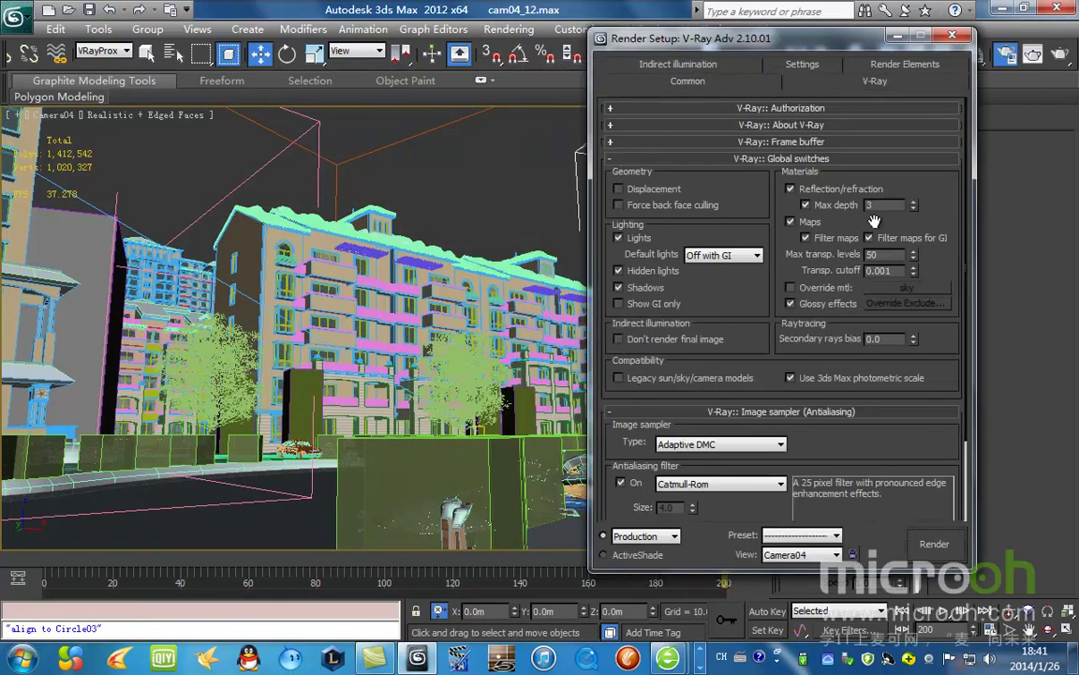
drag(886, 205, 825, 213)
text(2)
key(Return)
Step: Set the image sampler to Fixed with the antialiasing filter off and render Camera04 at frame 200
click(719, 444)
click(684, 459)
click(934, 544)
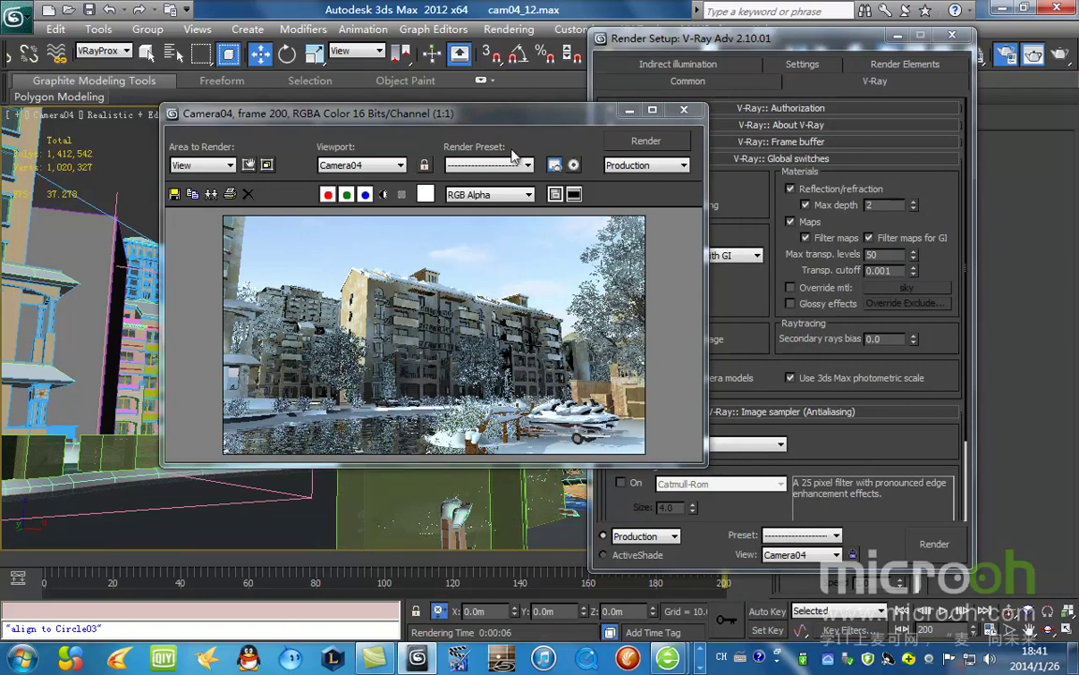
Step: Minimize the rendered frame and close the render setup
drag(530, 121, 480, 140)
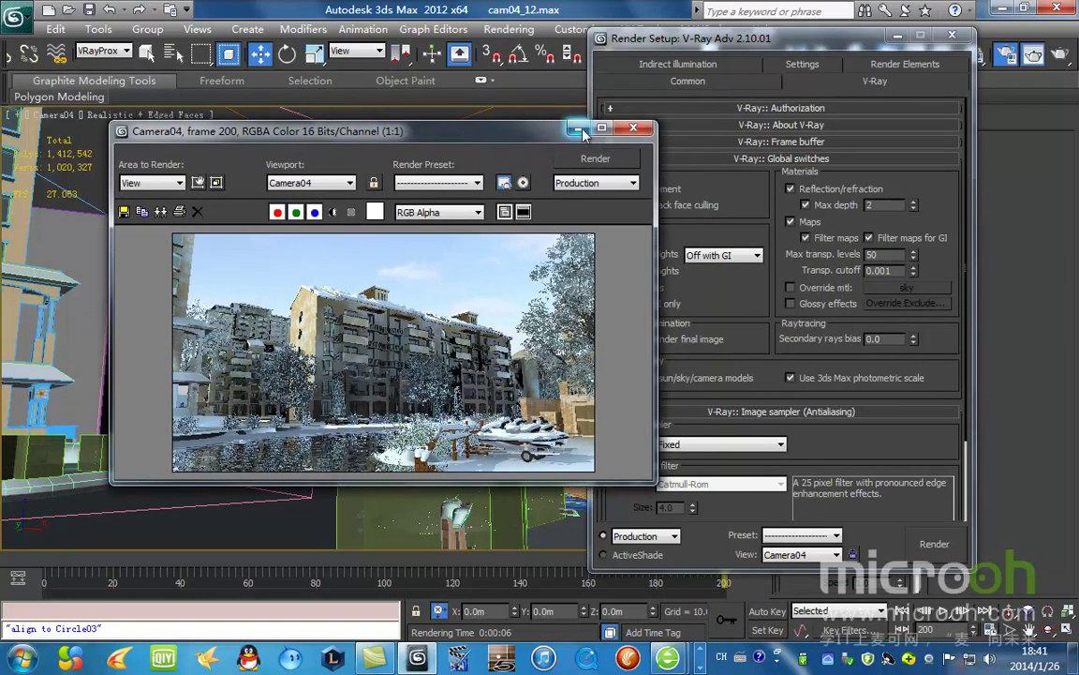
click(581, 128)
drag(786, 43, 451, 99)
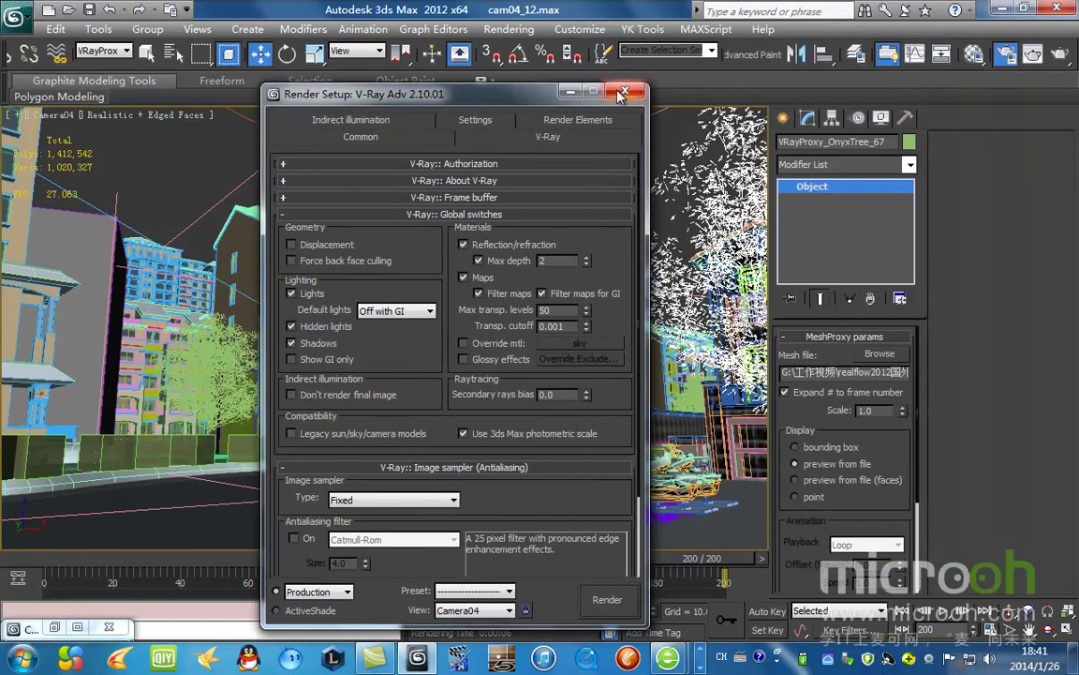
click(619, 95)
Step: Set the selected tree proxy's display back to bounding box and deselect it
key(t)
key(z)
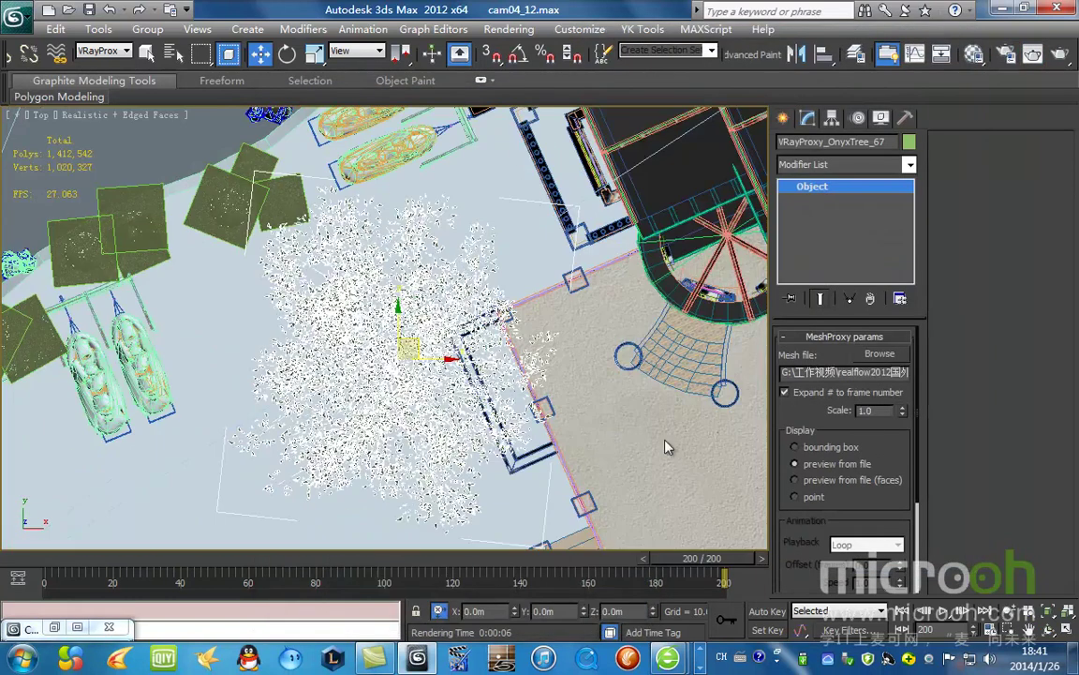
click(809, 450)
scroll(457, 301, down, 4)
click(550, 390)
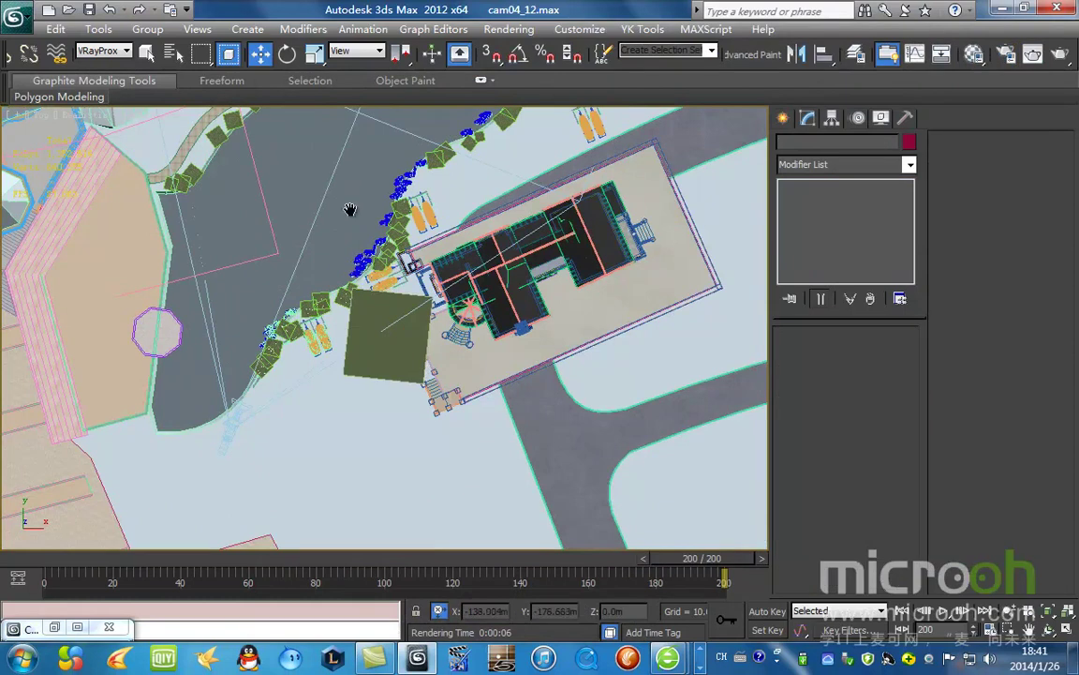
Step: Examine the plaza, parked cars and proxies along the riverbank from above and at an angle
middle_drag(345, 185, 516, 384)
scroll(443, 270, up, 5)
middle_drag(414, 185, 372, 305)
scroll(373, 306, up, 2)
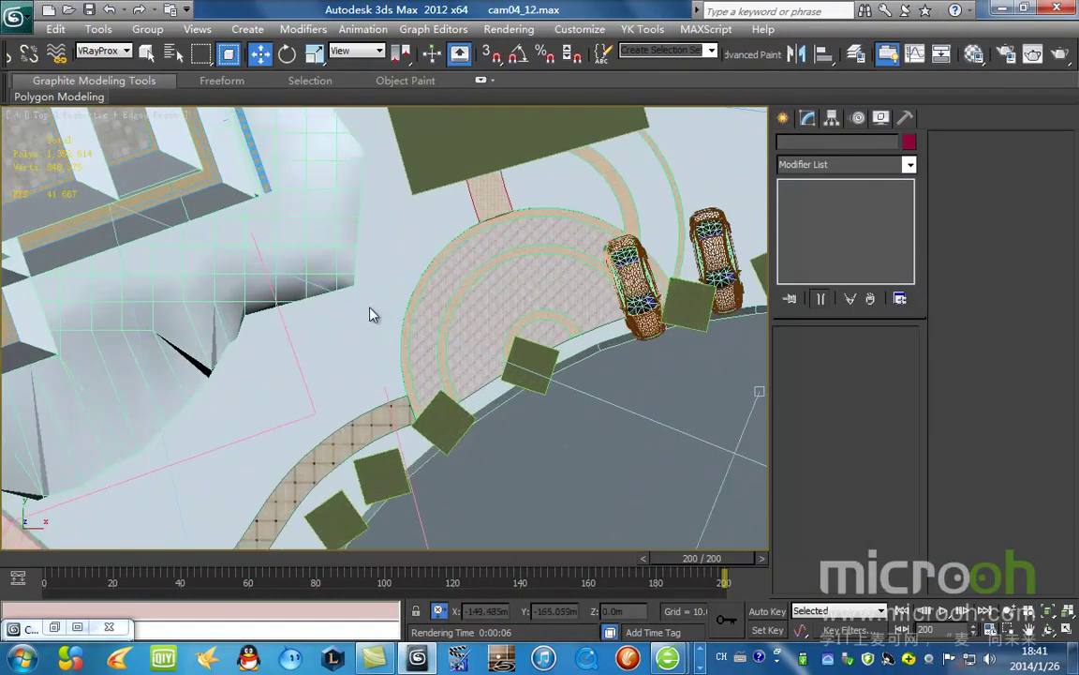
scroll(440, 319, up, 2)
scroll(362, 366, down, 4)
scroll(422, 283, up, 5)
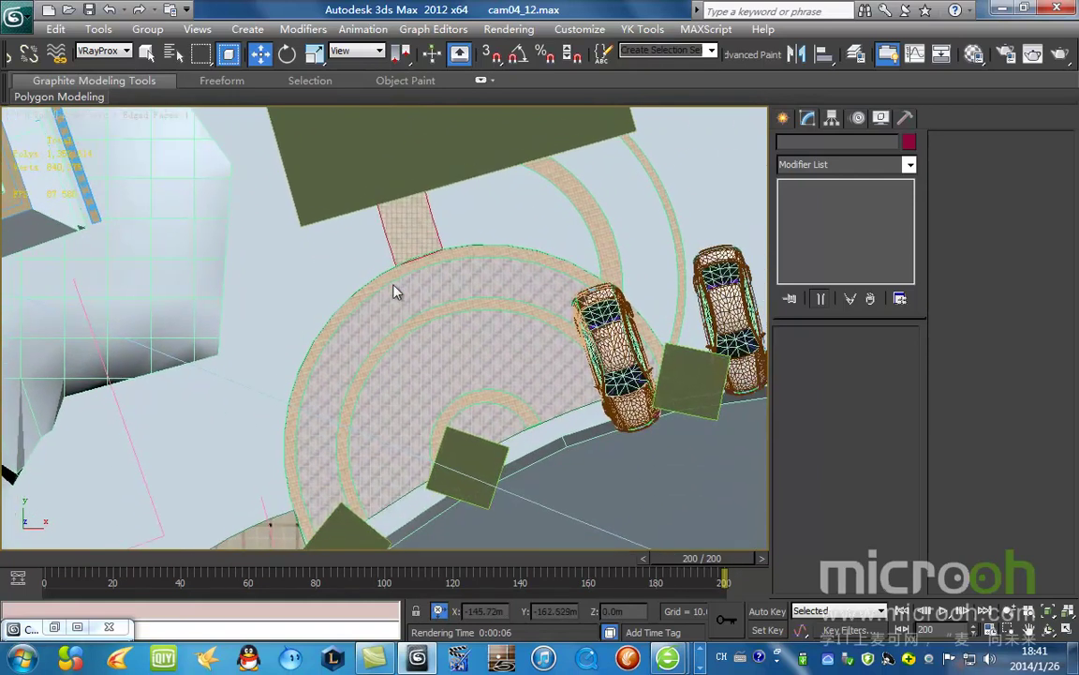
scroll(403, 281, down, 4)
mouse_move(410, 362)
middle_down()
mouse_move(393, 241)
mouse_move(414, 258)
mouse_move(458, 356)
mouse_move(520, 240)
mouse_move(363, 243)
mouse_move(331, 187)
mouse_move(489, 240)
mouse_move(442, 220)
mouse_move(405, 260)
mouse_move(341, 282)
mouse_move(459, 277)
middle_up()
scroll(386, 263, up, 4)
scroll(464, 299, down, 10)
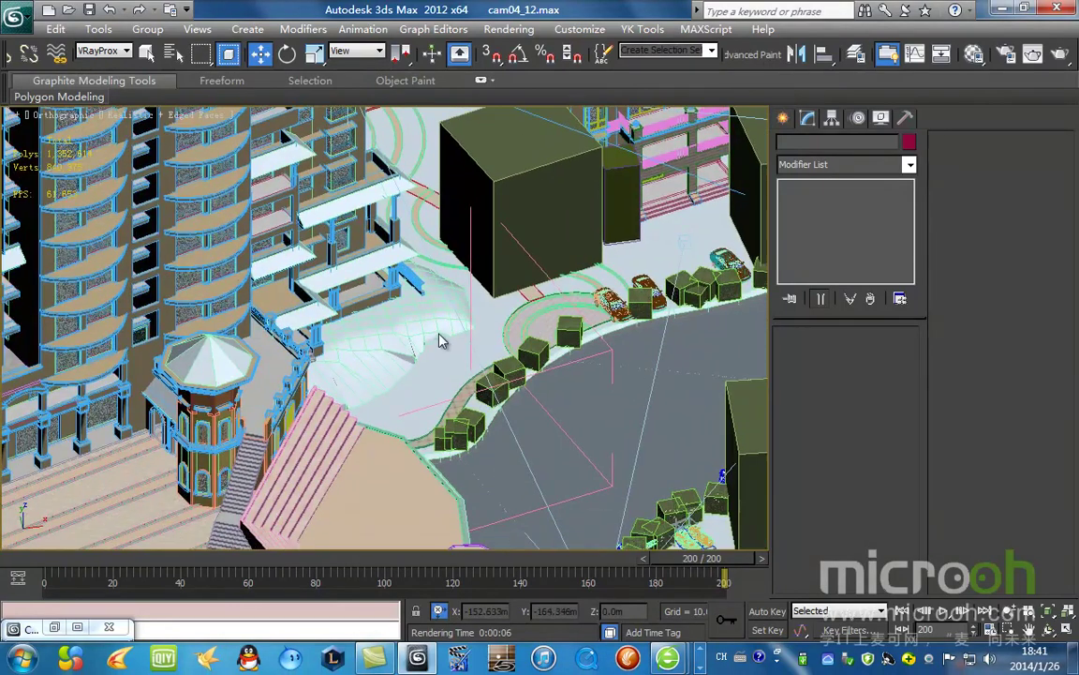
middle_drag(457, 344, 396, 298)
key(t)
scroll(413, 356, up, 10)
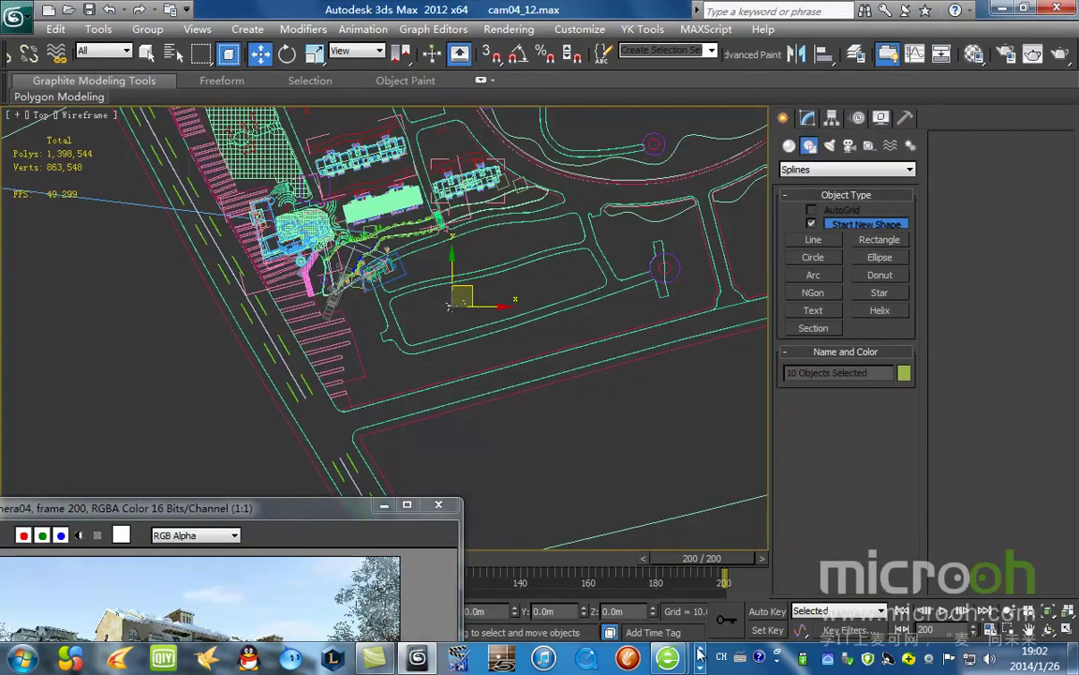
click(699, 667)
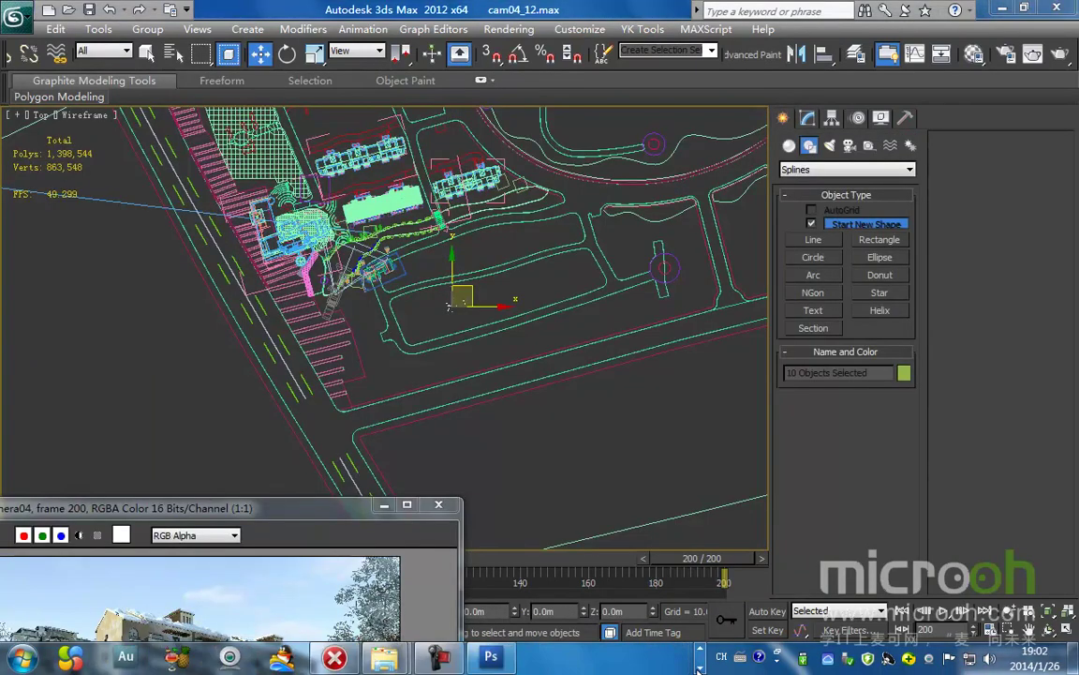
click(700, 648)
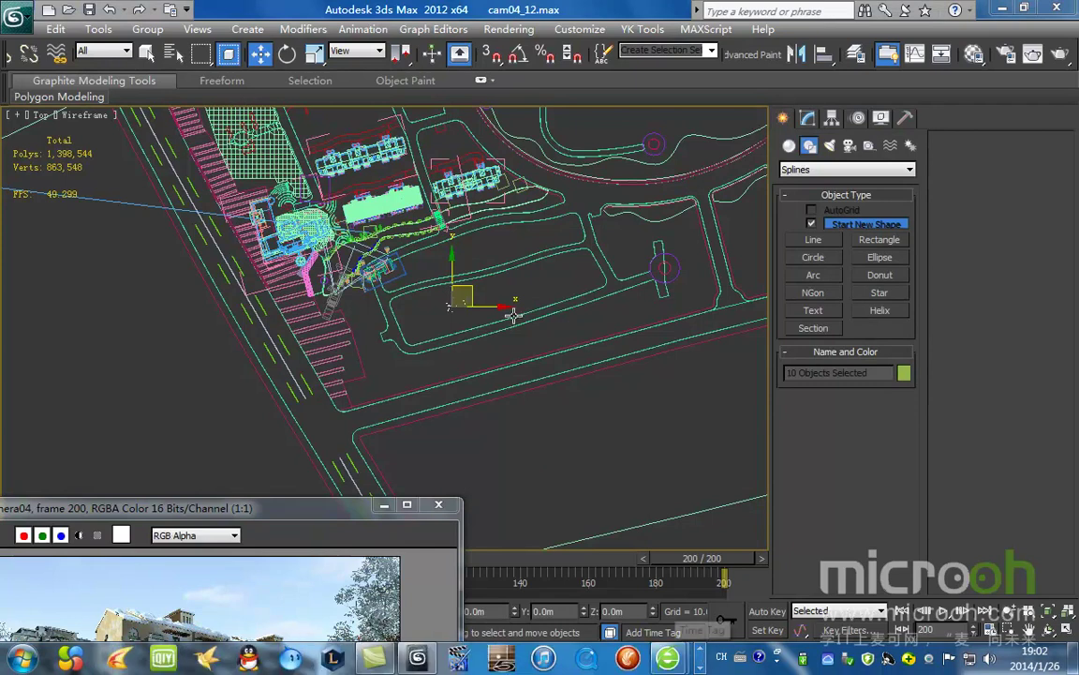
Step: Select all ten people models beyond the house and isolate them
scroll(553, 307, up, 3)
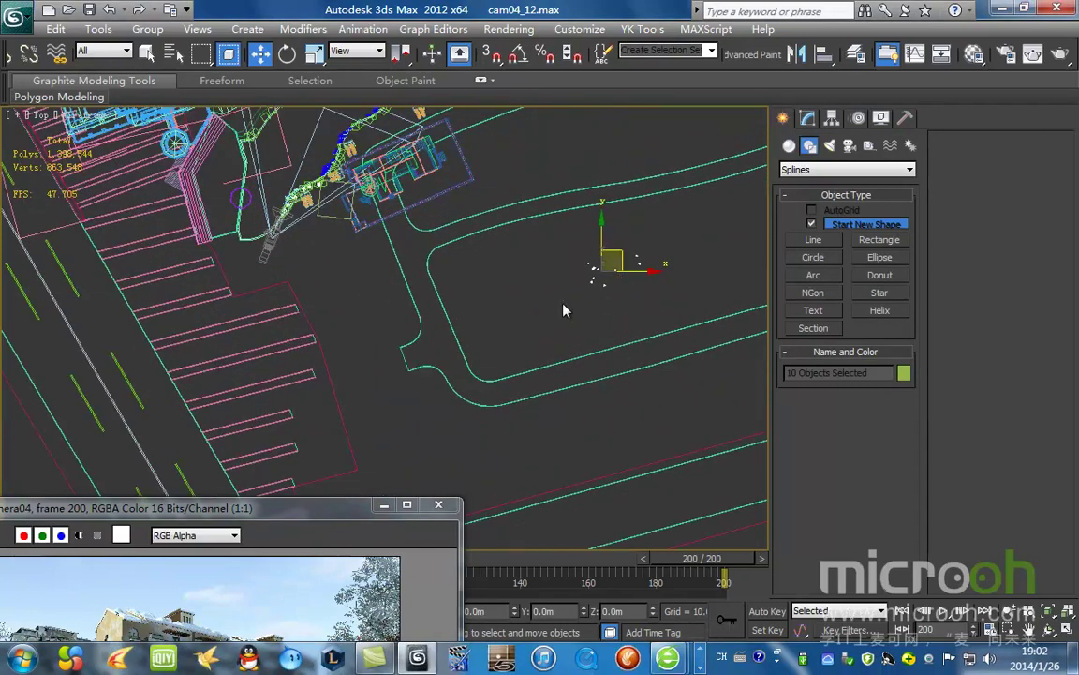
middle_drag(592, 292, 587, 365)
middle_drag(583, 323, 584, 395)
scroll(506, 383, up, 3)
scroll(698, 435, up, 3)
middle_drag(698, 436, 229, 262)
click(563, 342)
scroll(222, 284, up, 6)
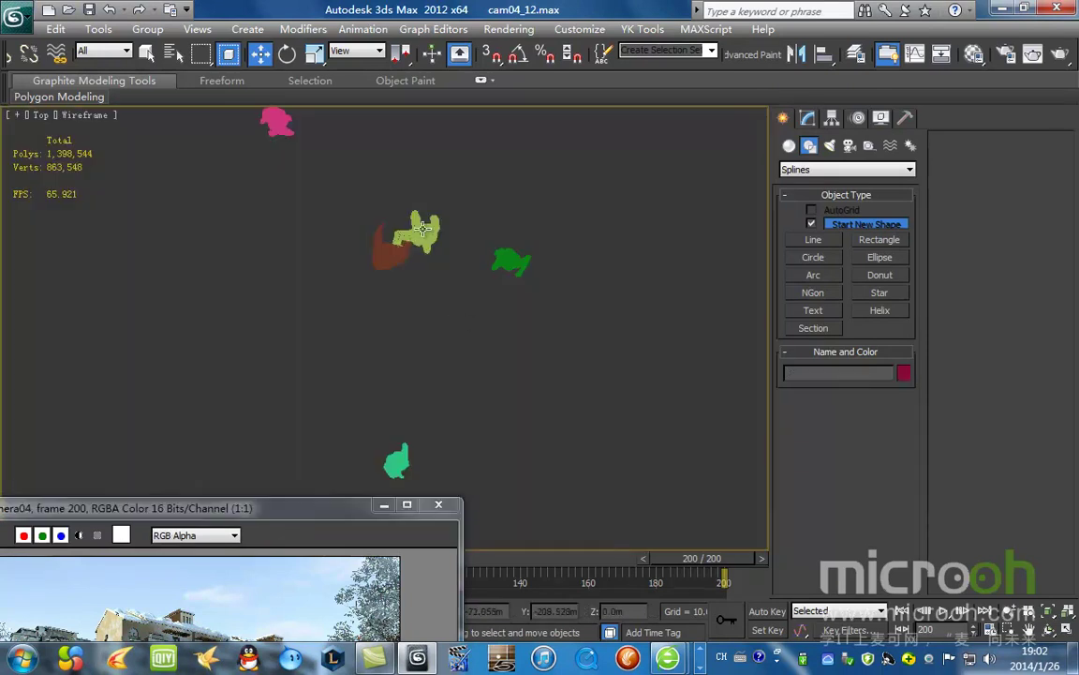
click(422, 228)
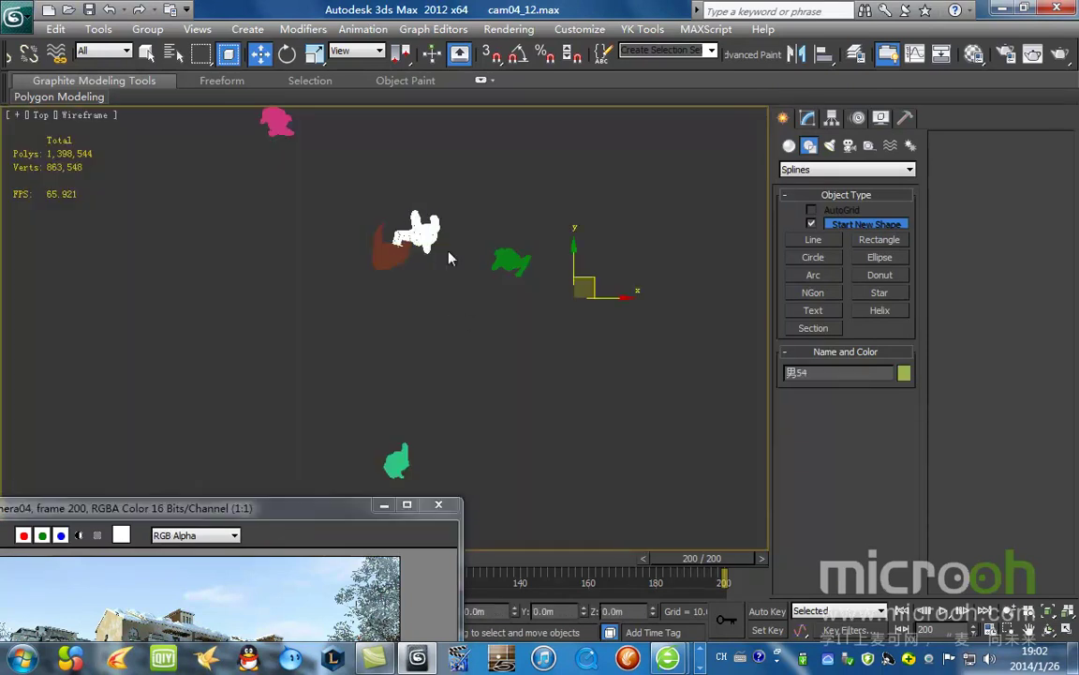
scroll(409, 233, down, 8)
key(alt+q)
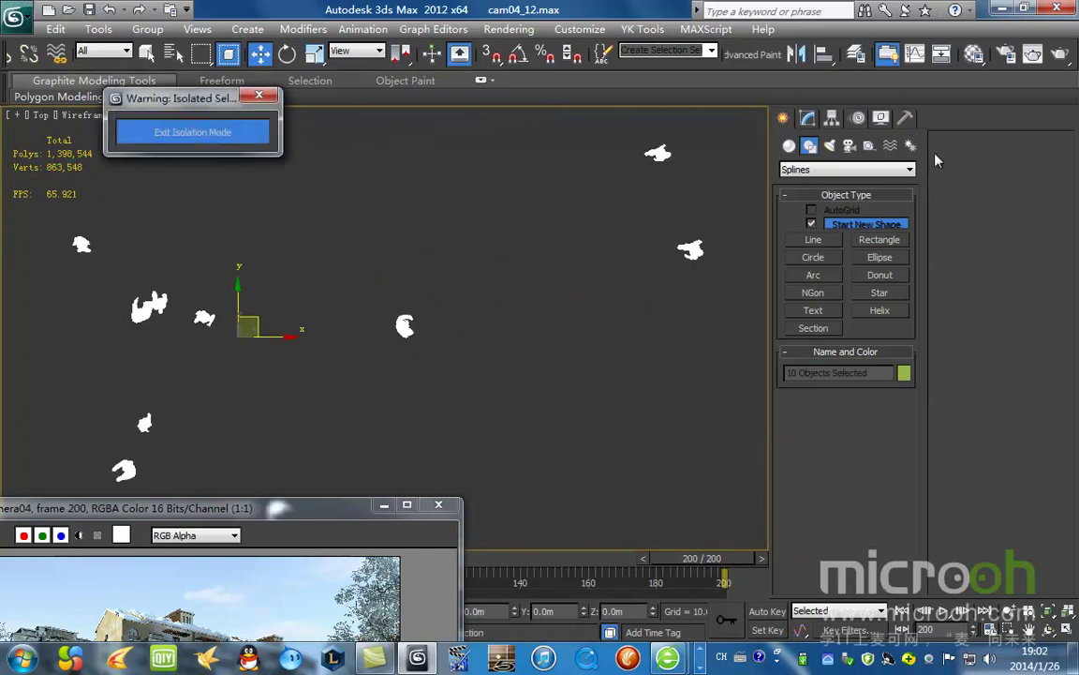
Step: Center each isolated person's pivot to its object and minimize the rendered frame
click(831, 120)
click(865, 226)
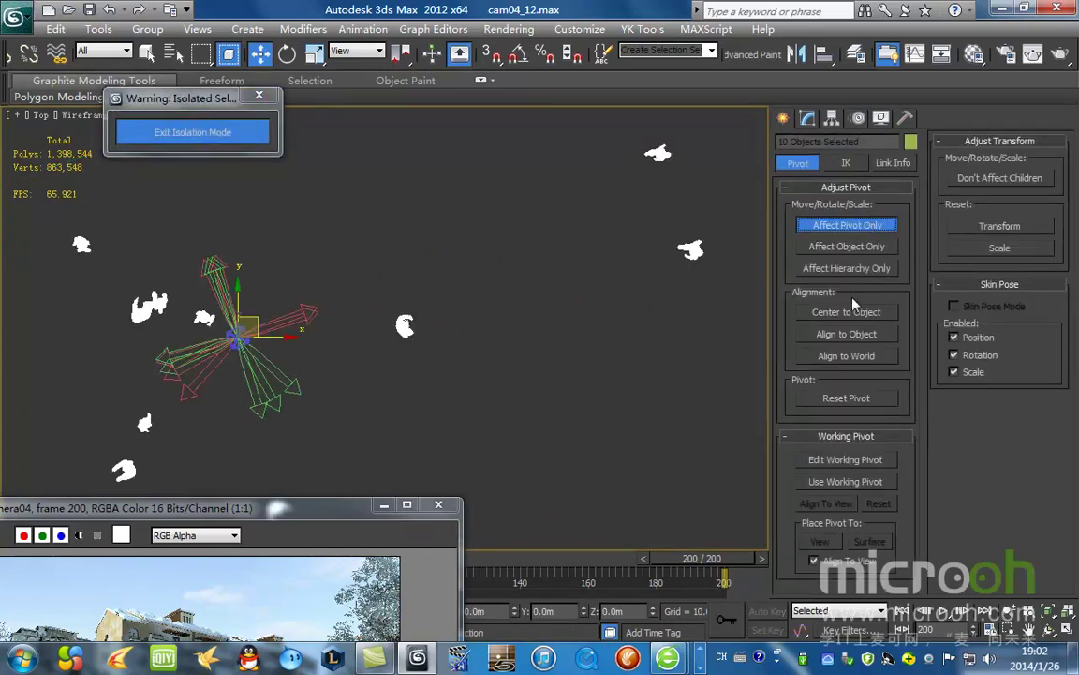
click(386, 505)
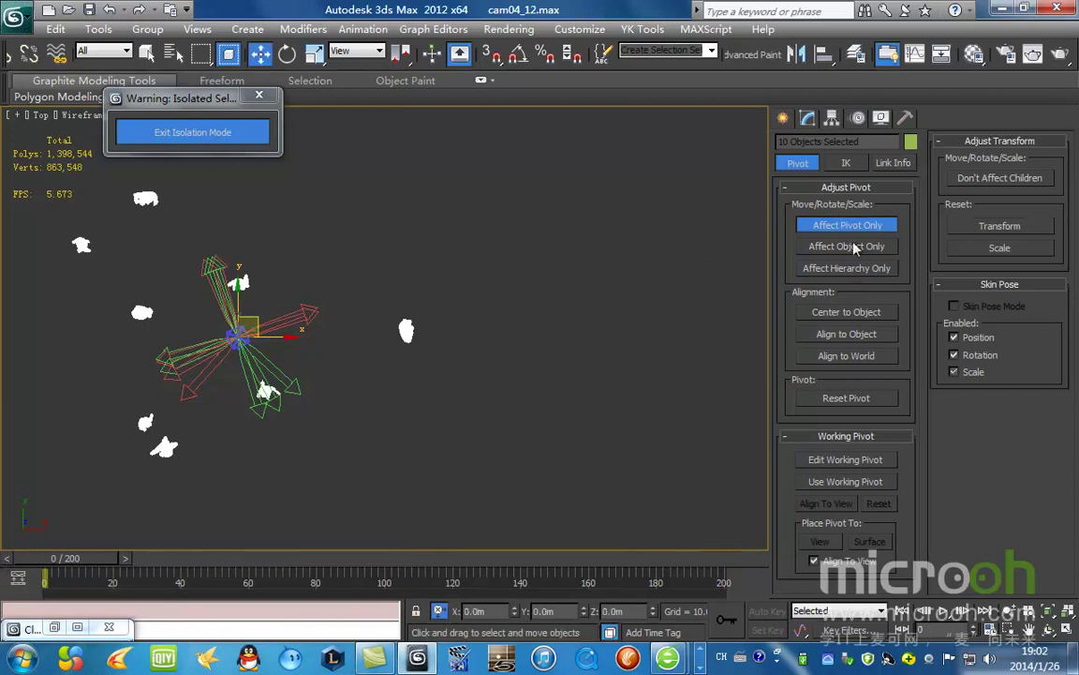
click(846, 315)
click(783, 119)
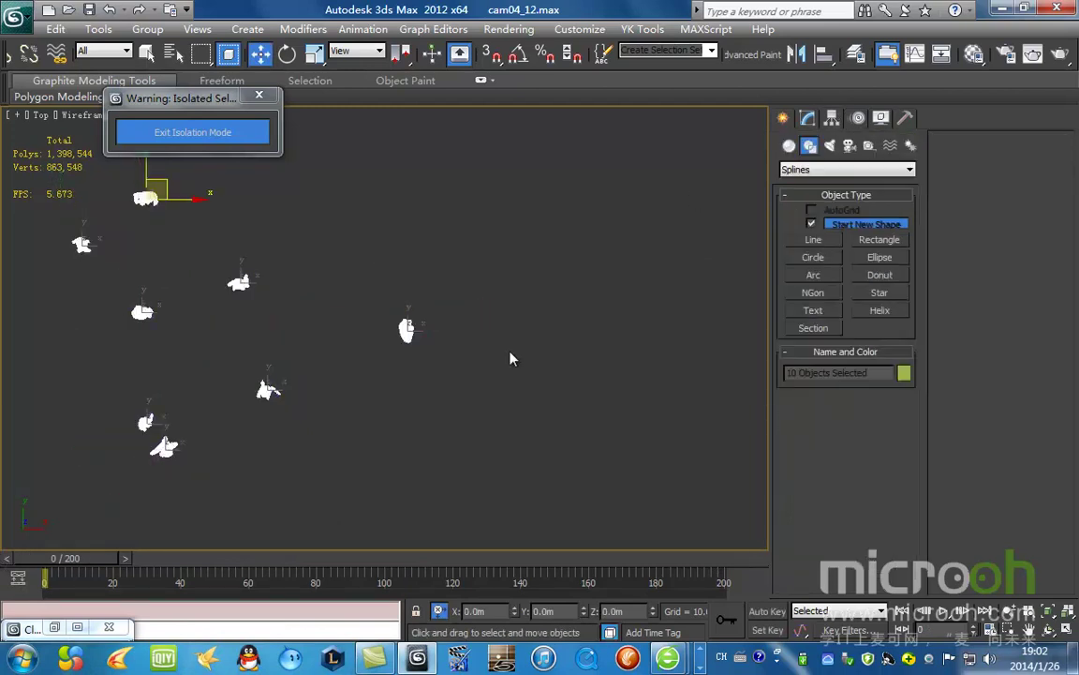
Step: Move the woman 女45 in the Top view to stand directly beside the man in the dark suit
click(555, 322)
scroll(388, 375, up, 5)
middle_drag(239, 290, 497, 352)
click(495, 398)
click(617, 356)
key(t)
scroll(506, 394, down, 5)
scroll(489, 383, up, 3)
middle_drag(425, 387, 558, 437)
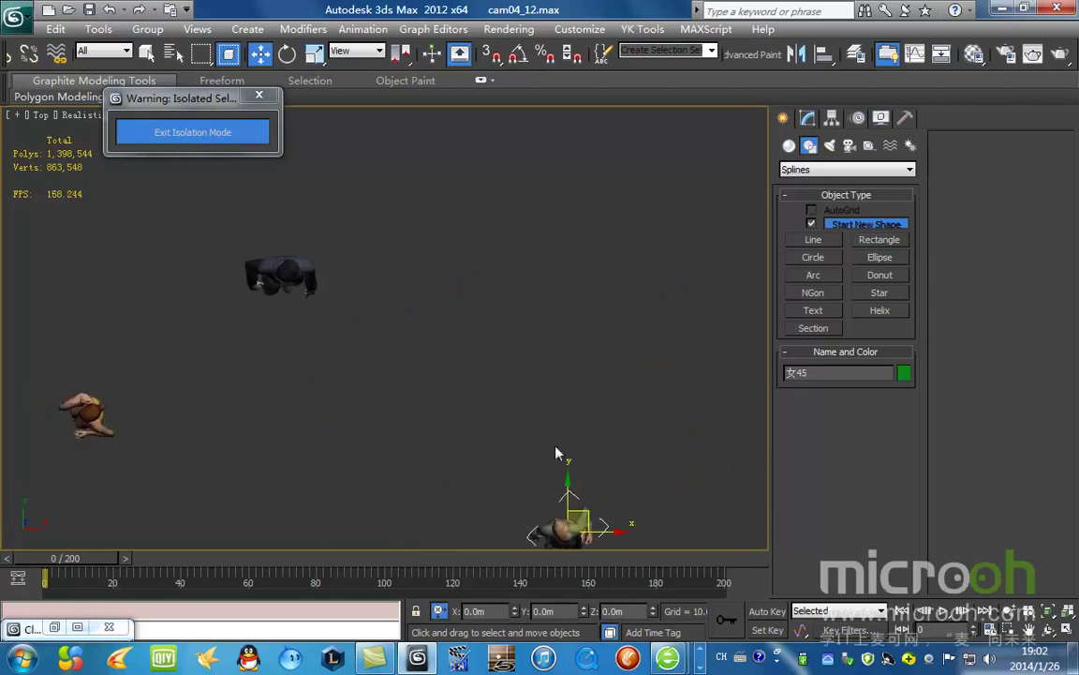
drag(584, 518, 360, 260)
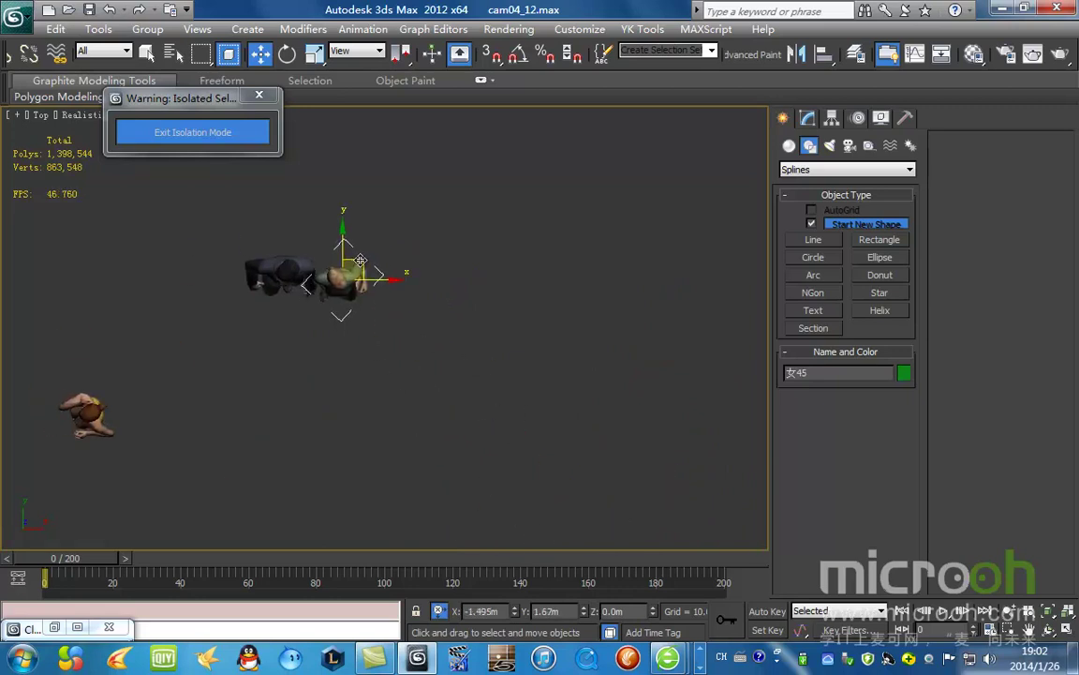
alt+middle_drag(405, 335, 379, 283)
drag(379, 285, 380, 285)
Step: Select the walking man 男53 and scrub the timeline to check his motion
scroll(432, 299, down, 5)
alt+middle_drag(440, 309, 516, 393)
scroll(431, 413, up, 5)
click(442, 394)
drag(71, 588, 521, 590)
right_click(520, 591)
Step: Rotate the walking man 男53 about his vertical axis and scrub through the frames to check his direction
scroll(476, 445, down, 3)
alt+middle_drag(484, 441, 383, 502)
scroll(433, 408, up, 3)
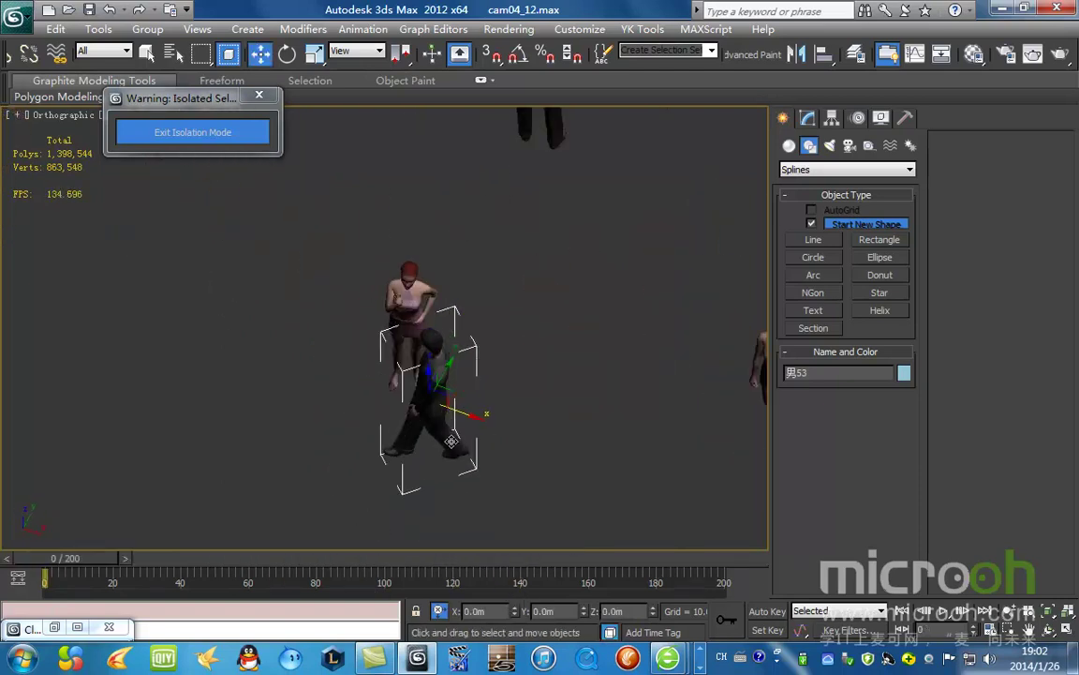
key(e)
drag(446, 431, 328, 407)
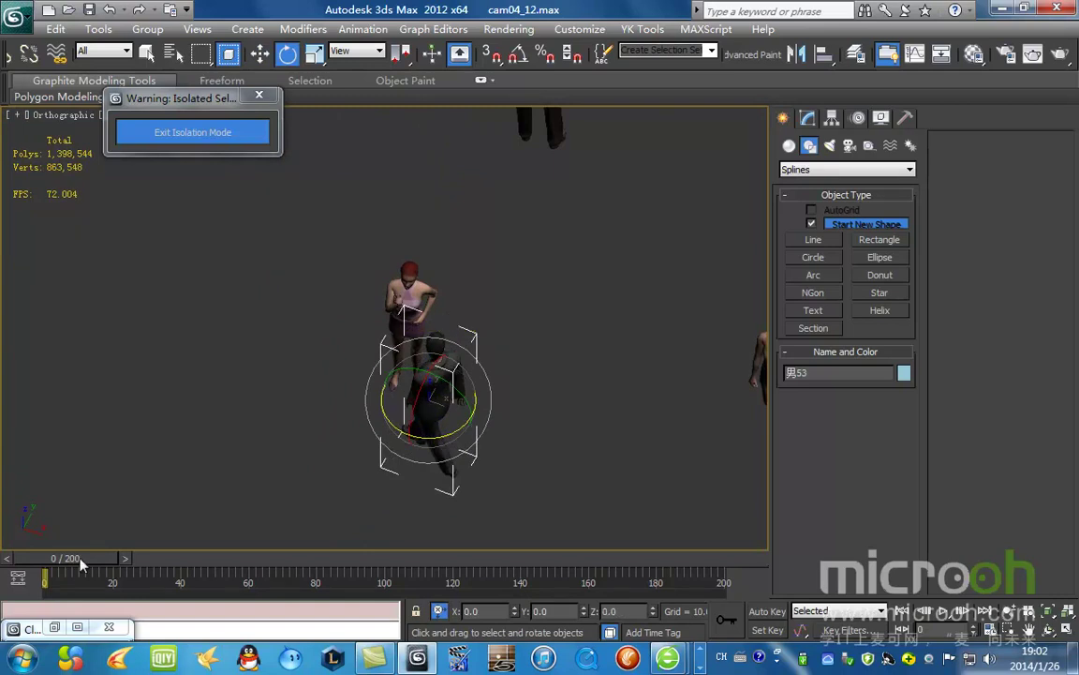
drag(63, 559, 731, 630)
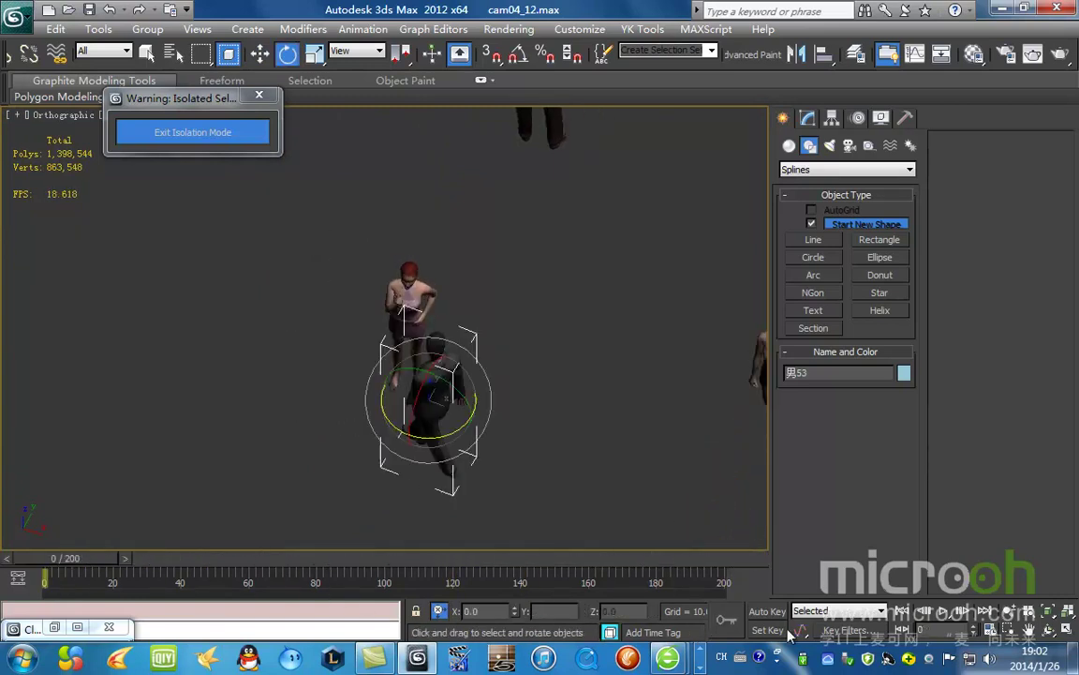
Step: Examine how the isolated people are arranged and select the man in the brown suit
scroll(493, 284, down, 2)
middle_drag(494, 284, 455, 275)
click(260, 53)
scroll(549, 405, down, 4)
middle_drag(550, 405, 509, 299)
scroll(501, 201, up, 4)
scroll(371, 324, down, 2)
middle_drag(348, 350, 410, 364)
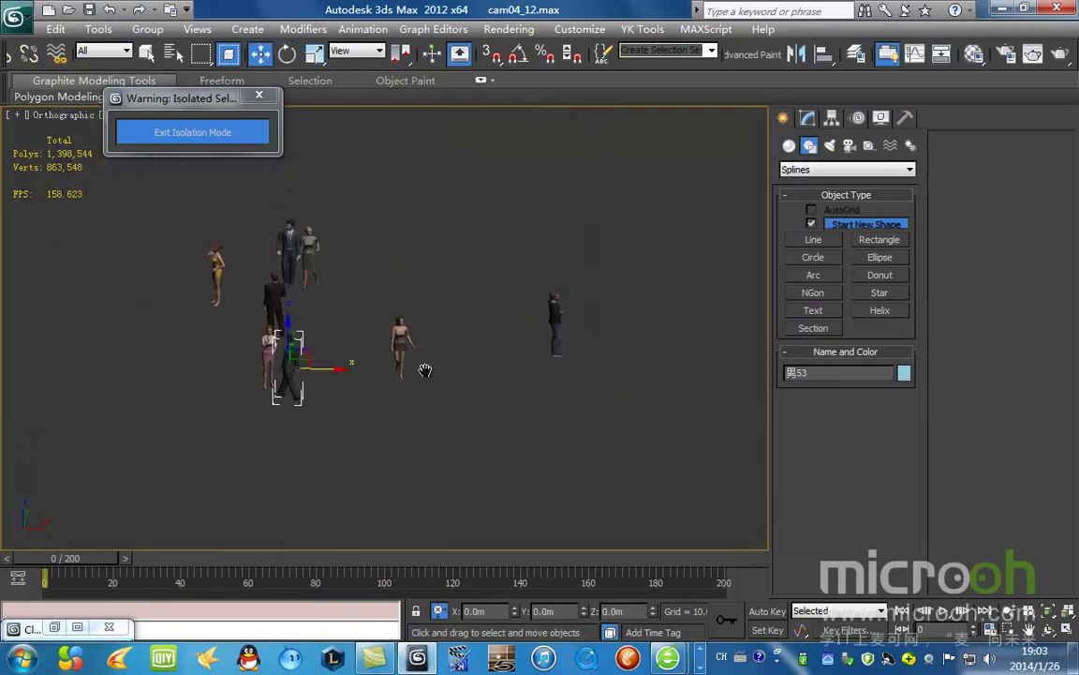
scroll(410, 364, up, 3)
click(239, 291)
scroll(282, 286, down, 8)
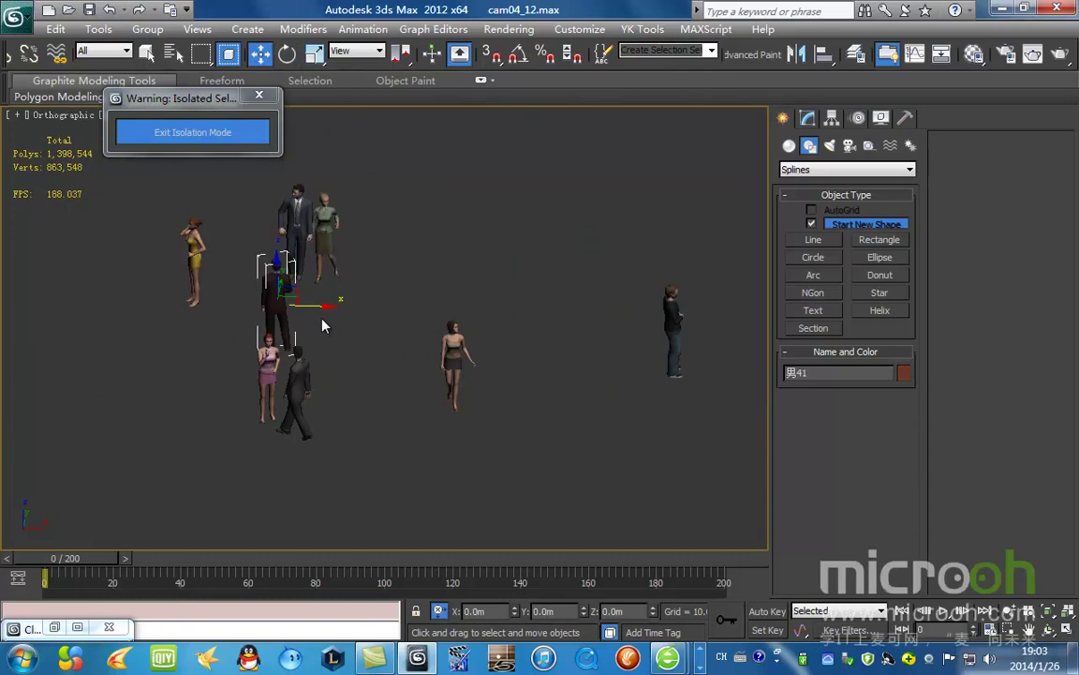
Step: Move the walking woman 女36 and the other distant walking figure closer to the rest of the people
scroll(484, 407, up, 3)
middle_drag(749, 339, 362, 345)
scroll(361, 345, up, 1)
drag(539, 265, 47, 313)
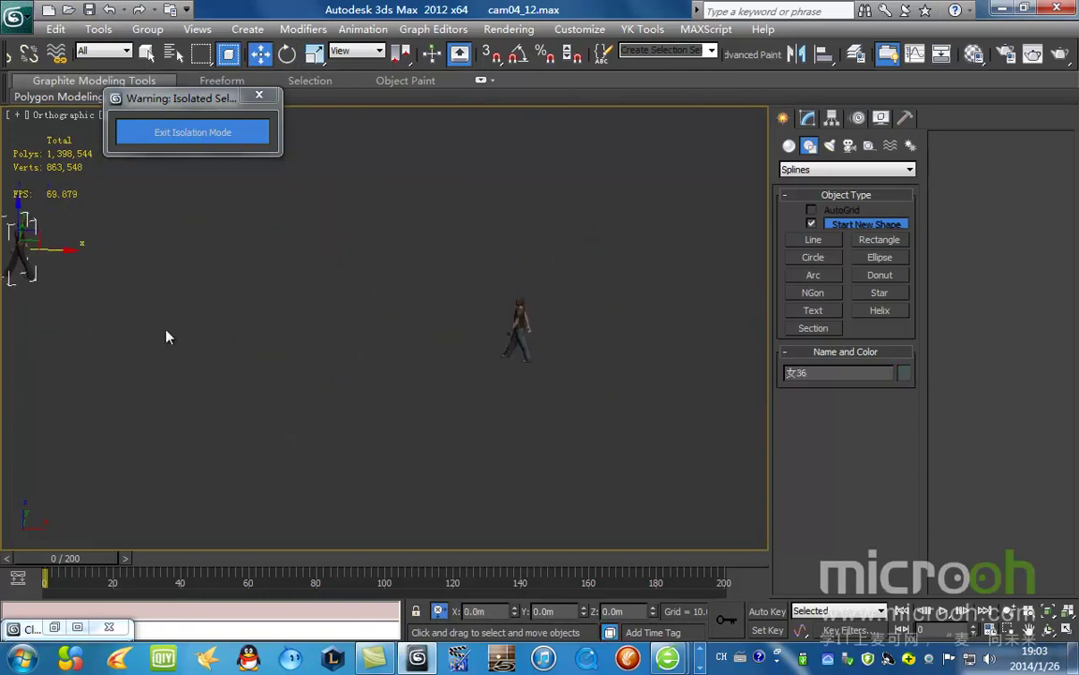
middle_drag(394, 372, 514, 341)
scroll(514, 341, down, 3)
drag(636, 324, 307, 343)
middle_drag(133, 345, 224, 313)
Step: Clear the selection and examine the suited couple and the neighbouring figures up close
scroll(370, 347, up, 4)
scroll(397, 349, down, 3)
alt+middle_drag(446, 377, 488, 366)
click(681, 422)
middle_drag(316, 415, 453, 388)
scroll(452, 388, up, 6)
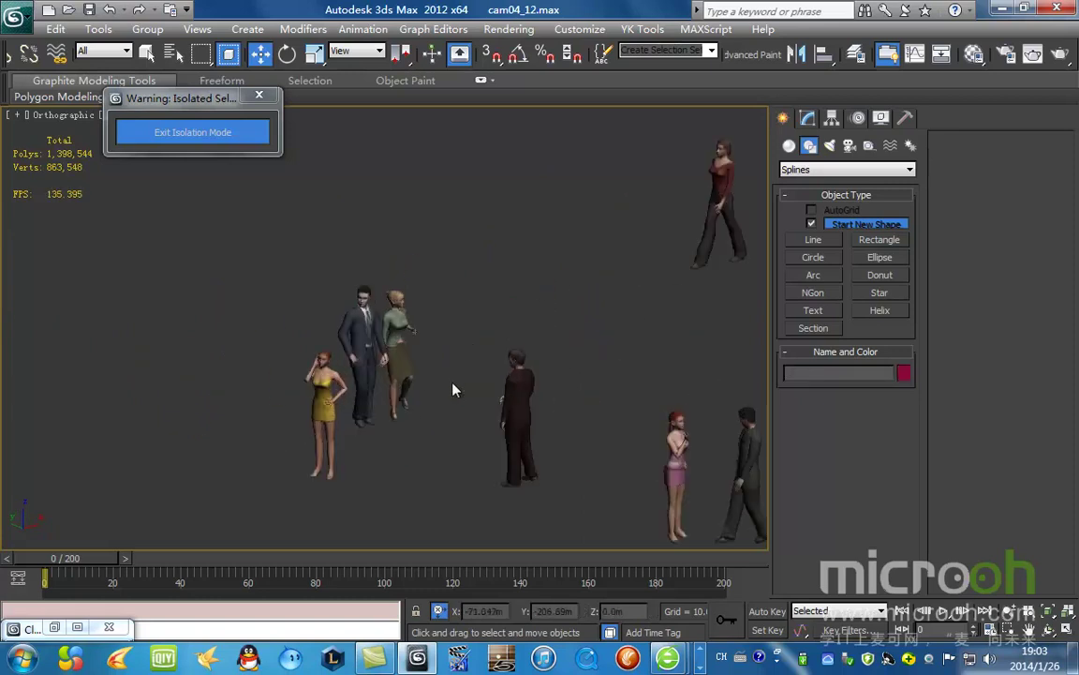
middle_drag(555, 352, 504, 310)
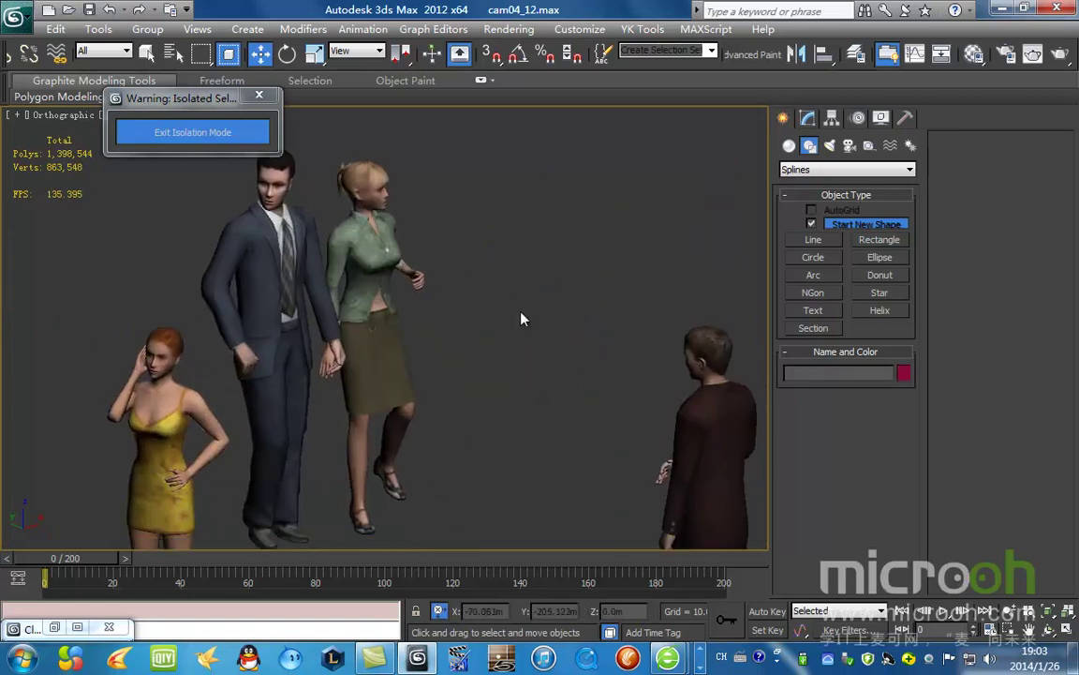
Step: Reset the Material Editor slots and sample the blonde woman's 女6 material from the scene
key(m)
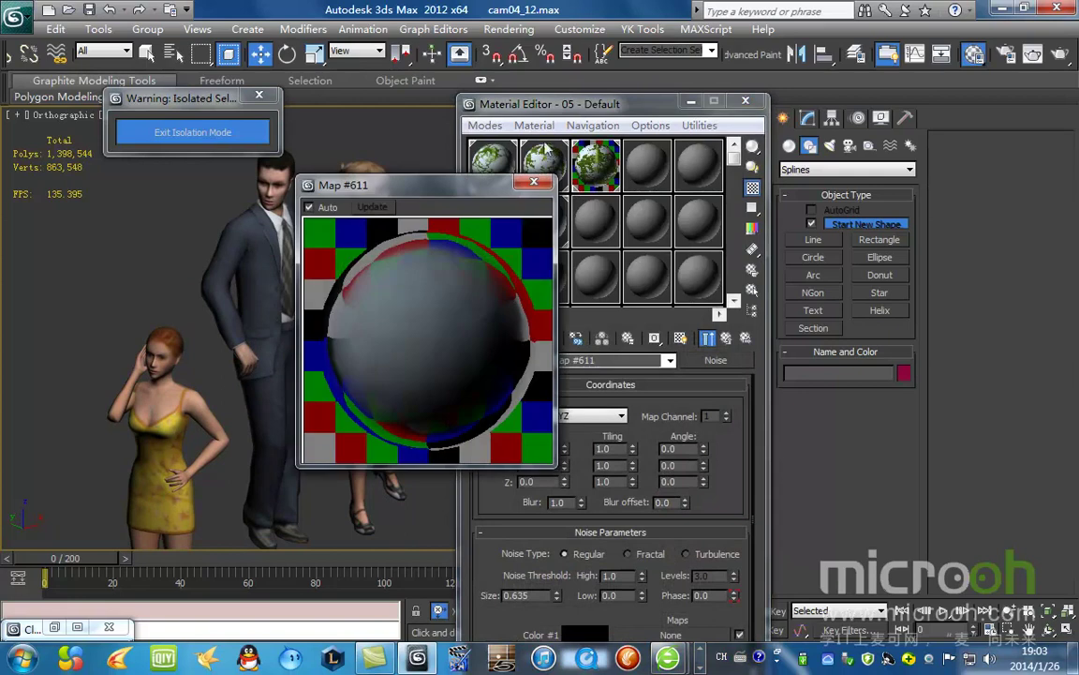
click(537, 184)
click(699, 124)
click(764, 222)
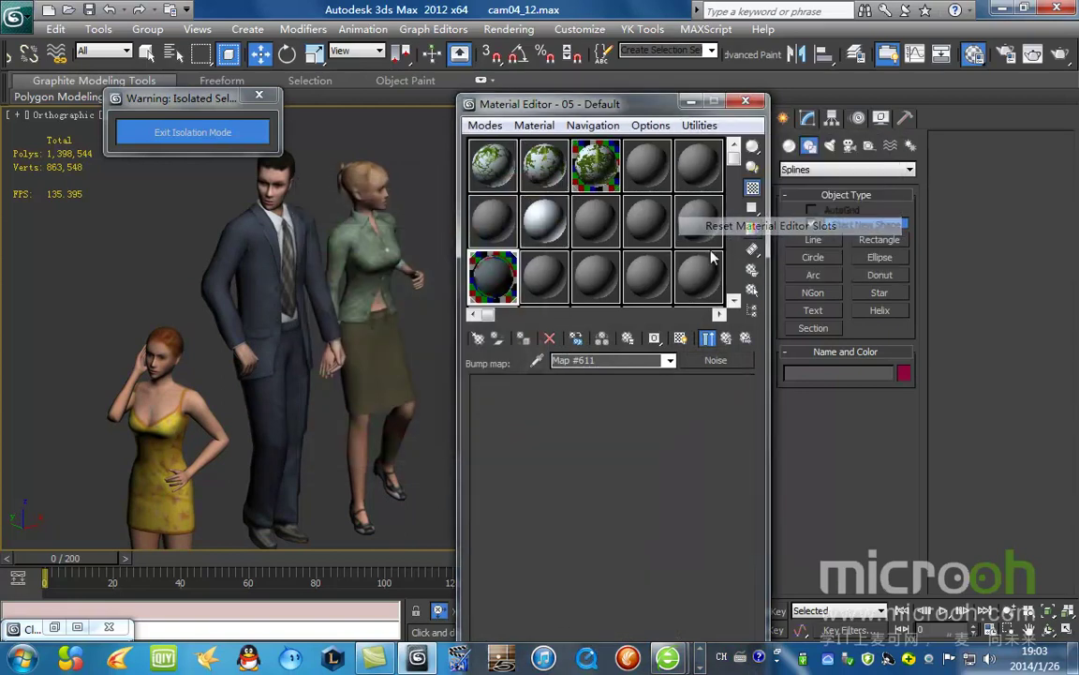
click(537, 360)
click(349, 187)
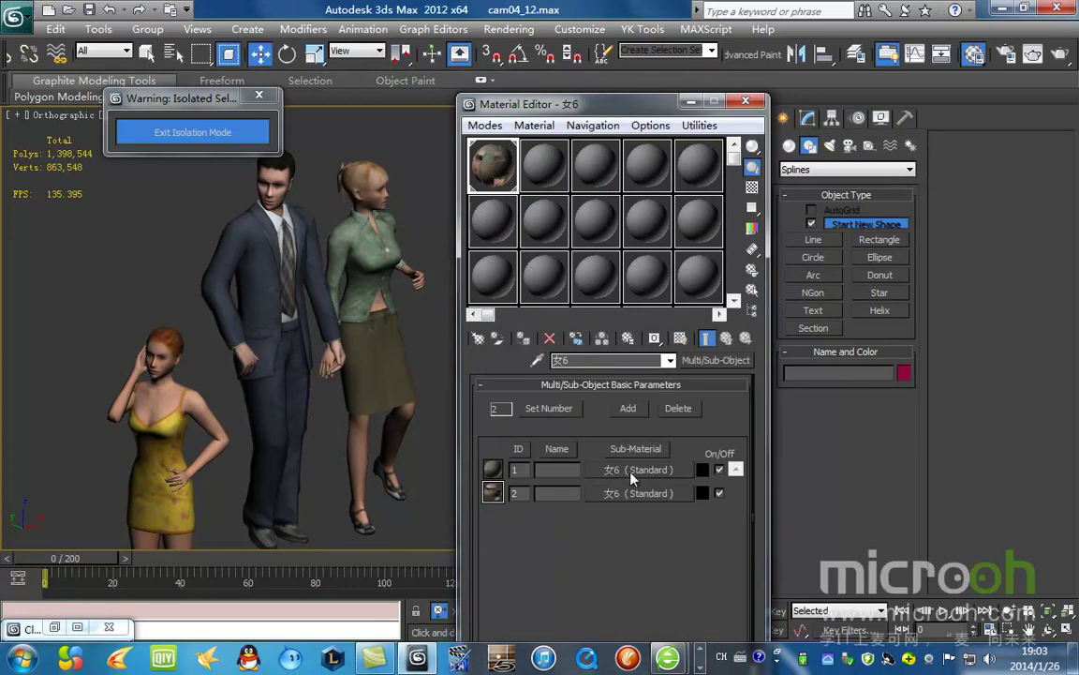
Step: View the diffuse texture image of the first 女6 sub-material
click(631, 473)
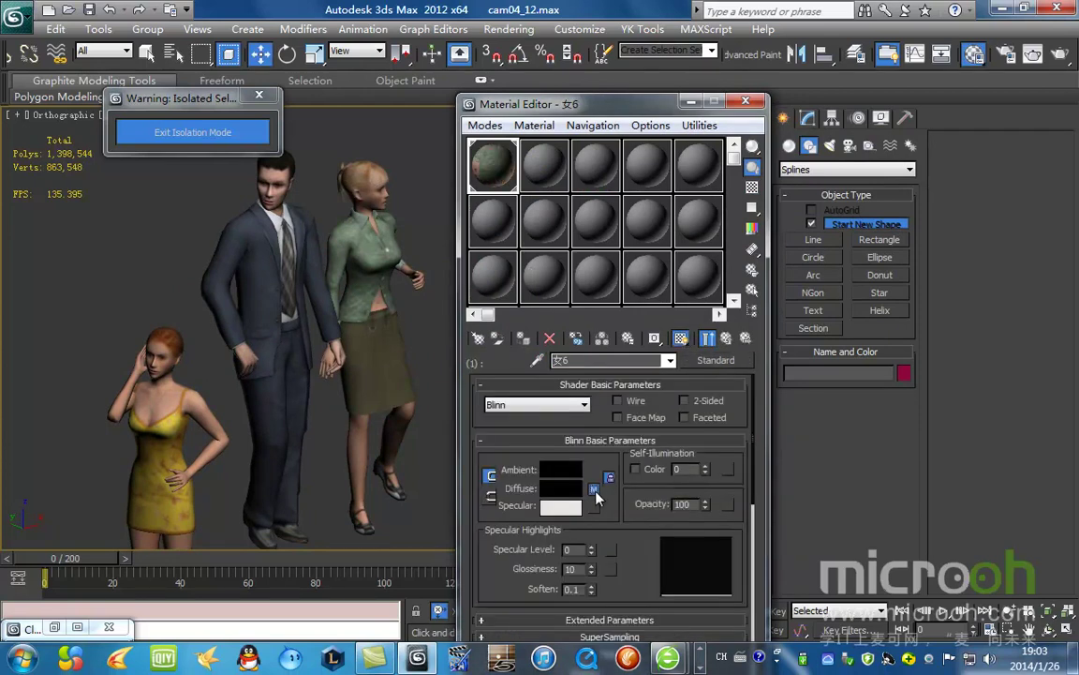
click(594, 489)
click(704, 635)
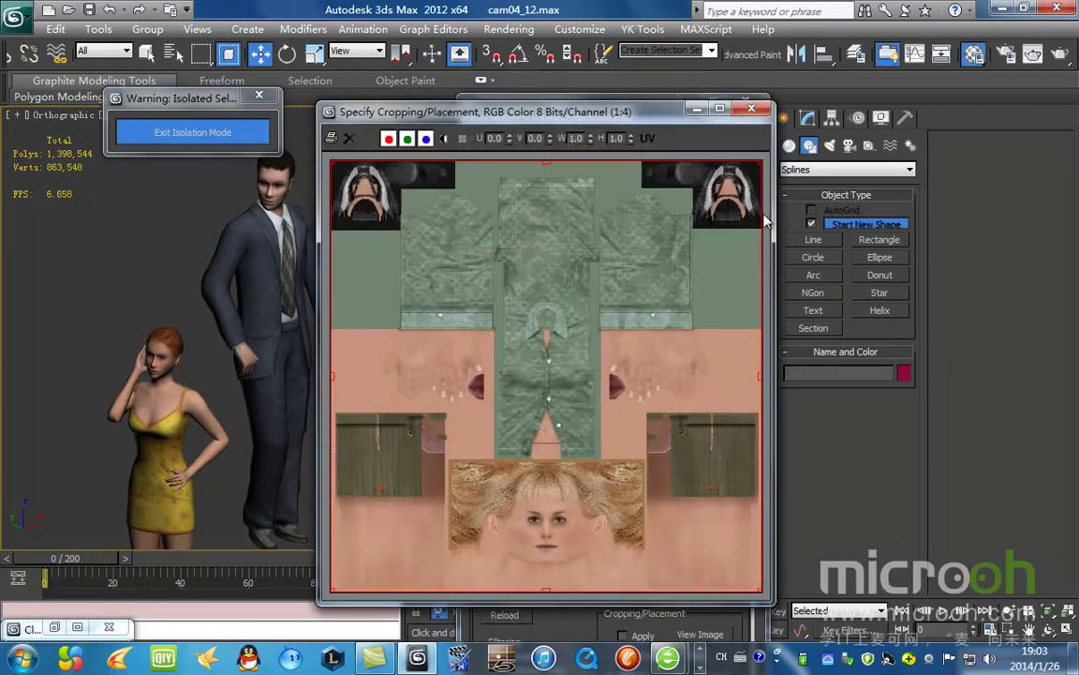
click(754, 111)
Step: Browse the Desktop maps folder for an alternative texture for the woman's diffuse map
click(641, 594)
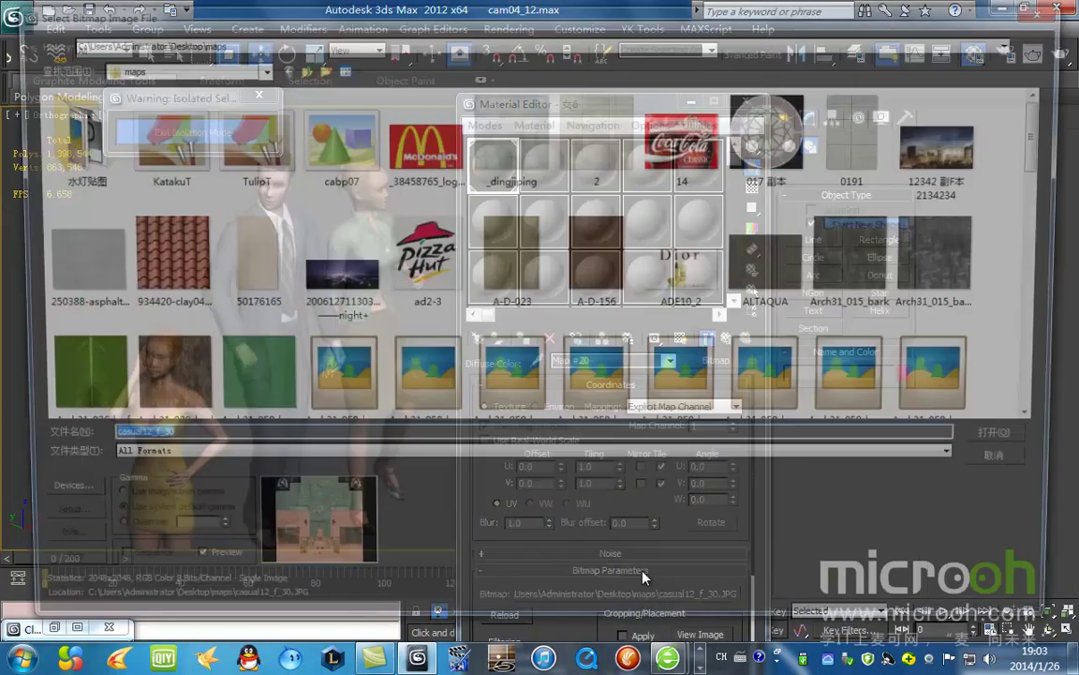
click(199, 69)
click(122, 83)
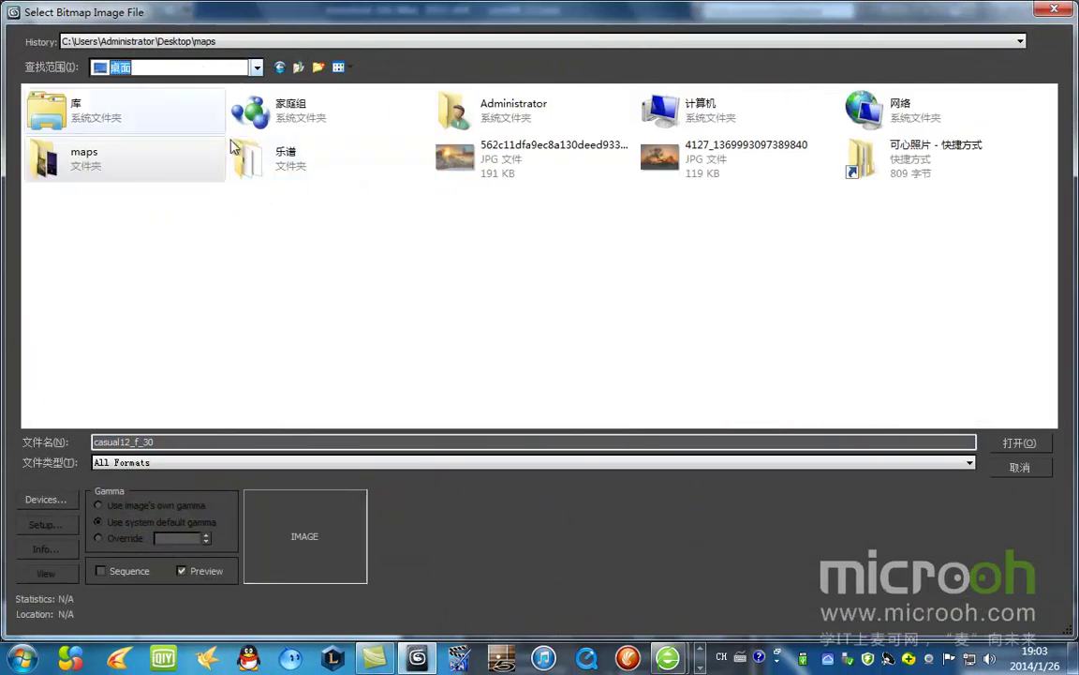
double_click(81, 177)
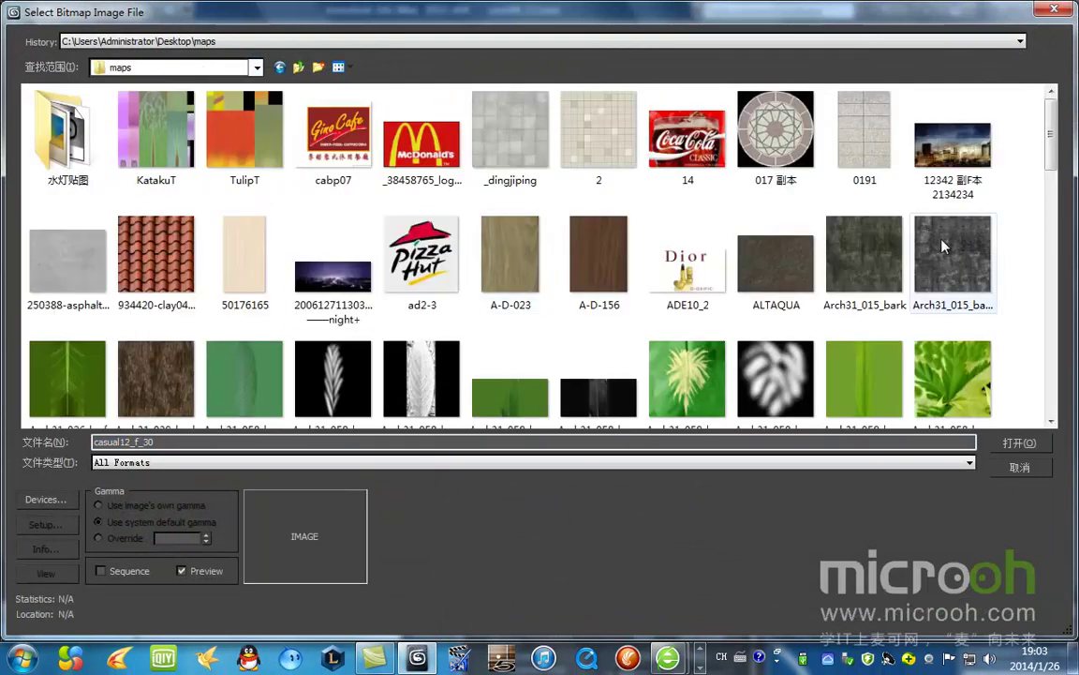
drag(1050, 156, 1049, 403)
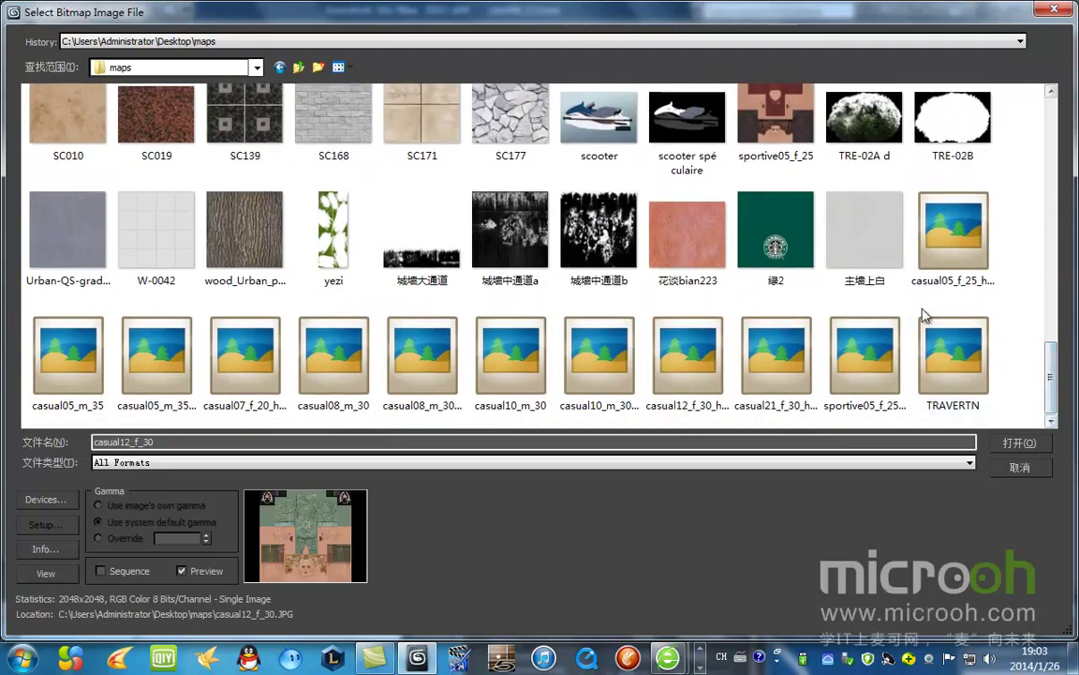
right_click(1023, 214)
click(996, 286)
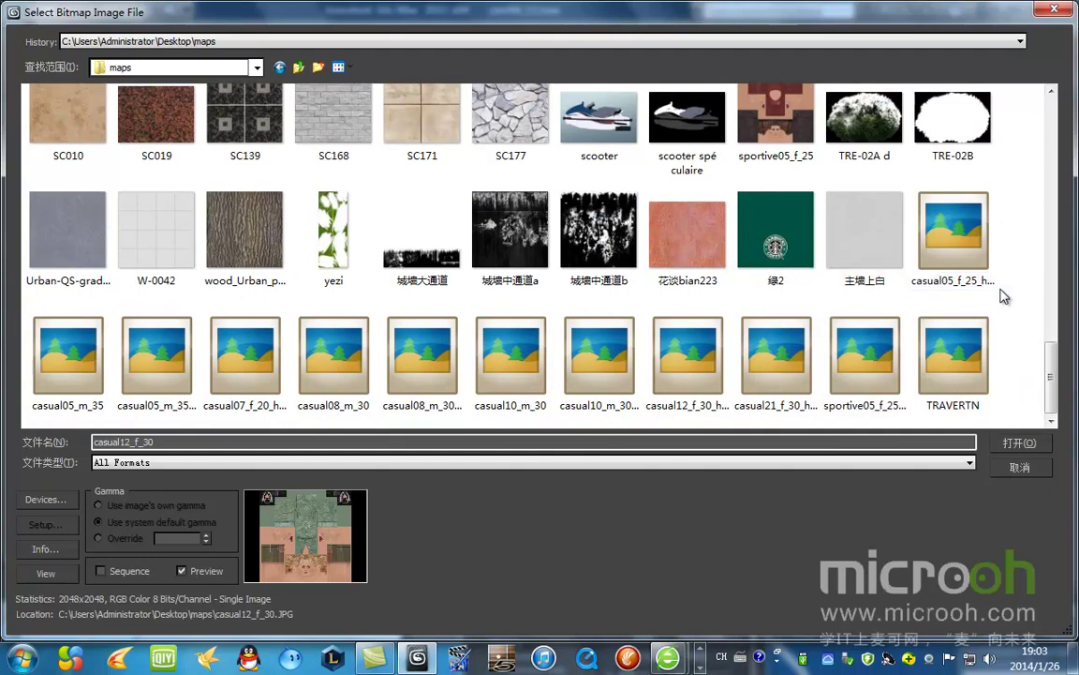
Step: Preview the people textures from casual05_f_25_hair through the casual hair and male maps to casual05_m_35
click(949, 215)
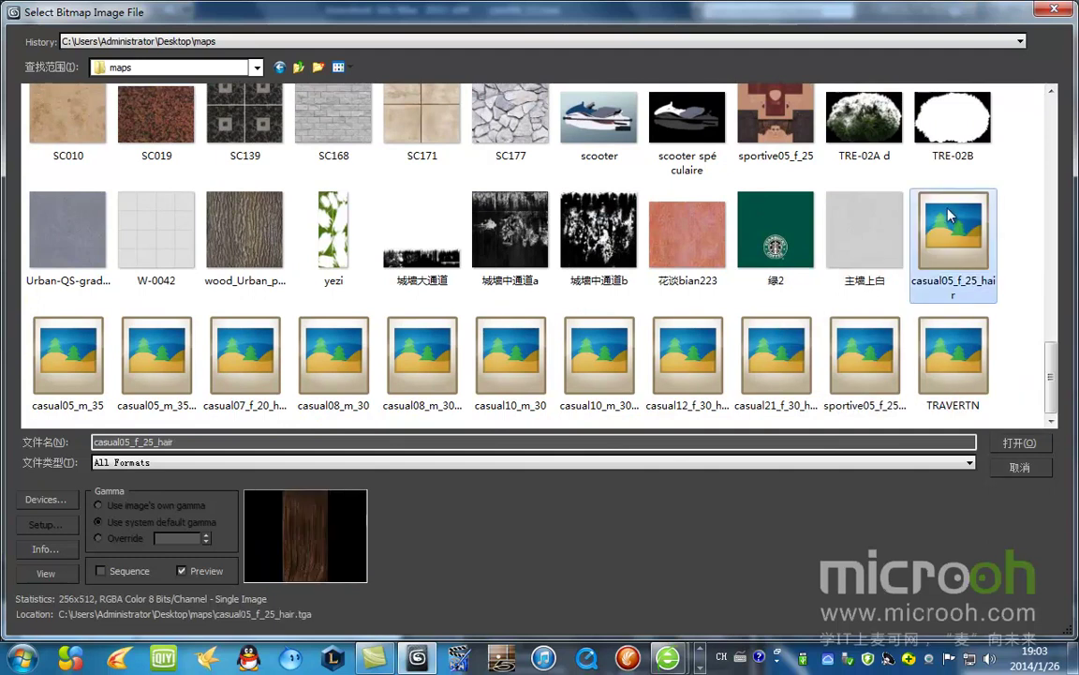
click(868, 373)
click(791, 370)
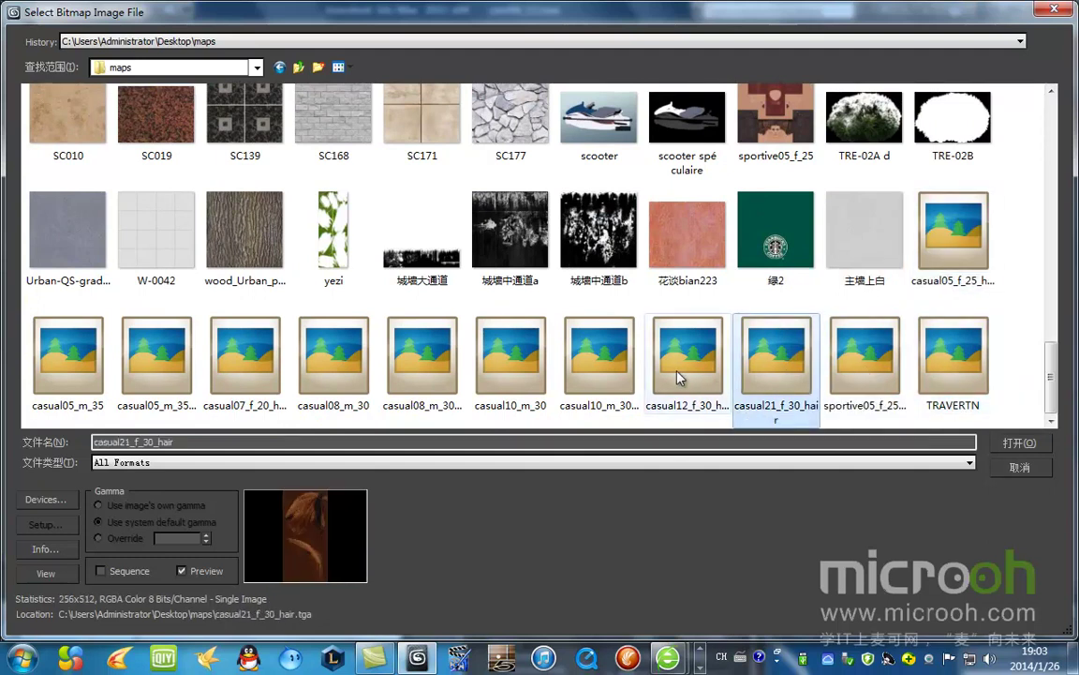
click(679, 370)
click(514, 368)
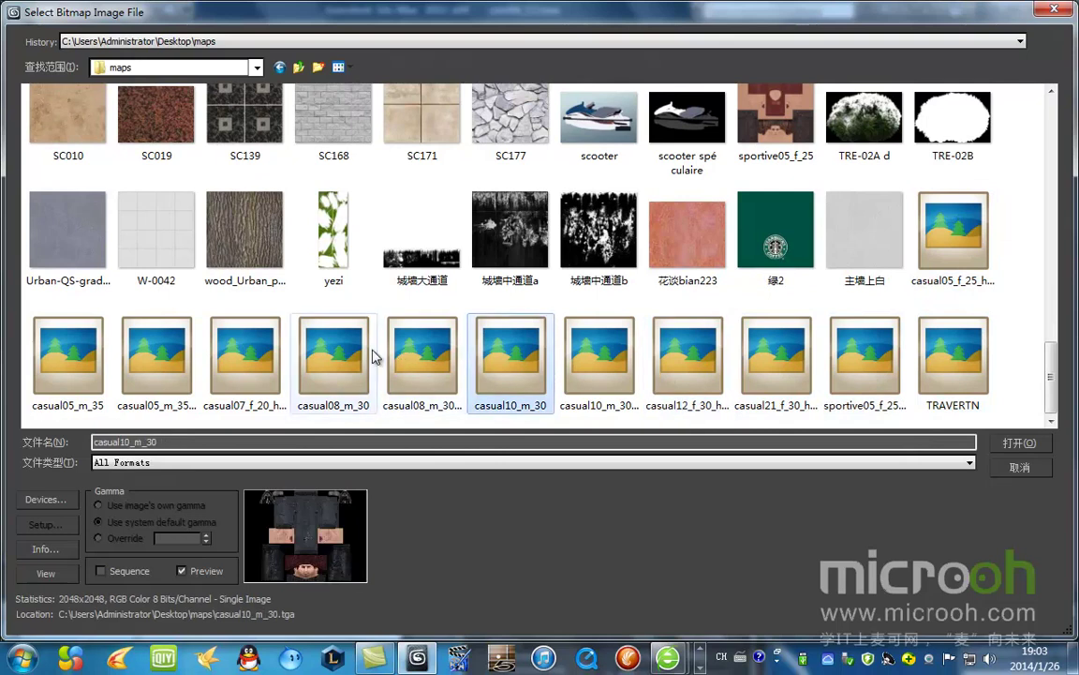
click(367, 356)
click(266, 344)
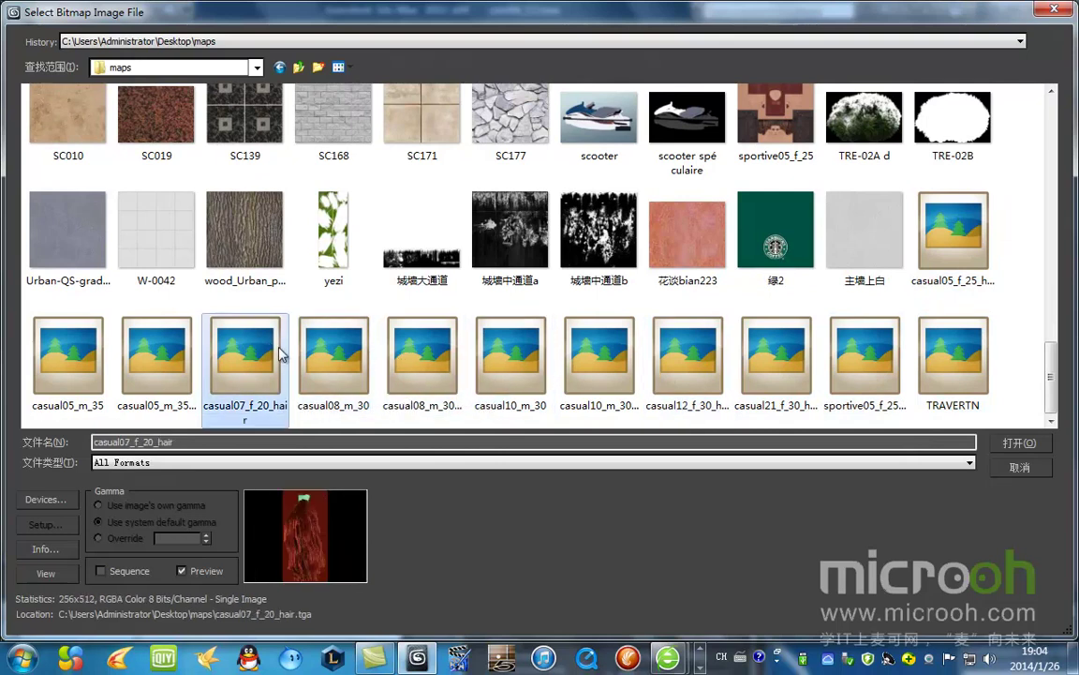
click(152, 361)
click(80, 357)
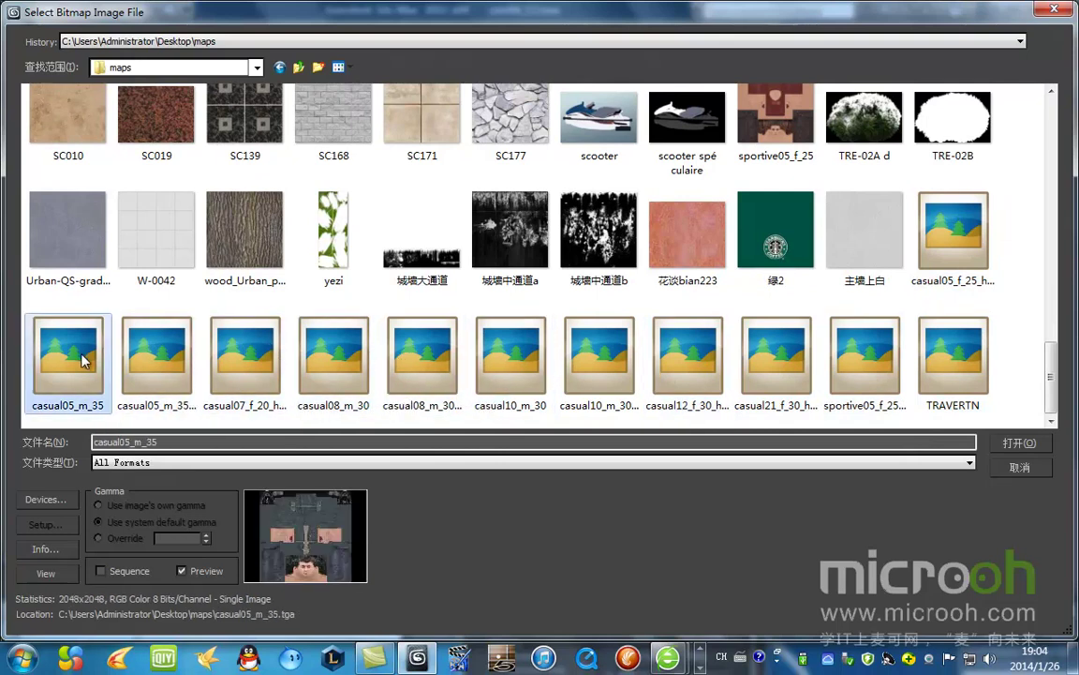
Step: Compare the remaining male, sportive05_f_25_hair, TRAVERTN and female hair texture previews
click(164, 370)
click(329, 370)
click(501, 368)
click(848, 380)
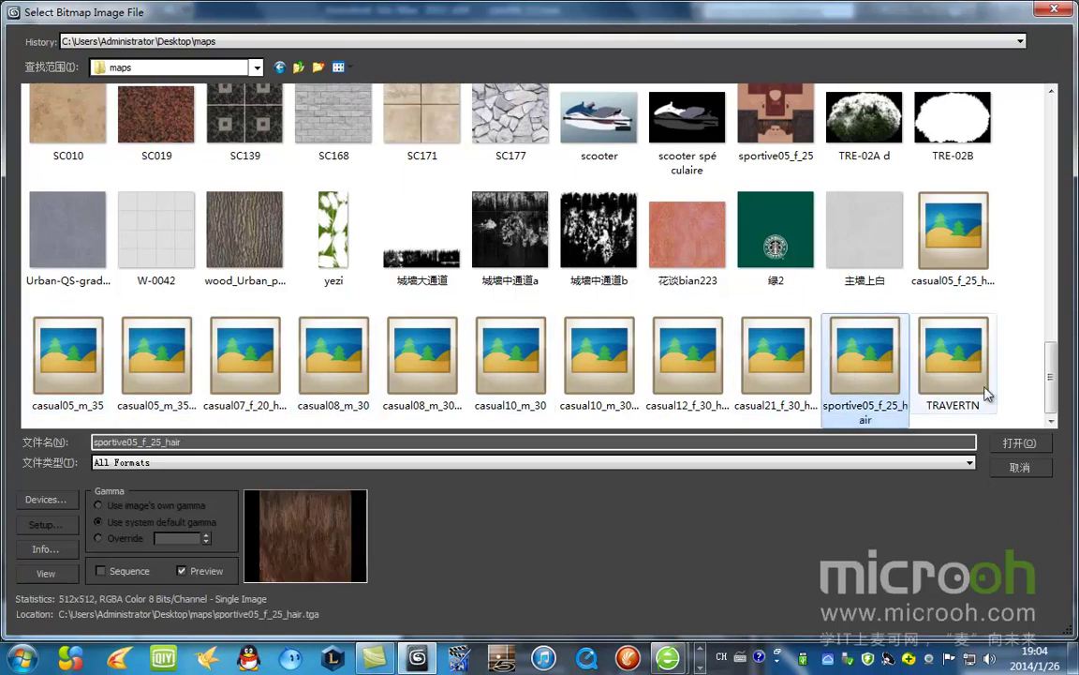
click(975, 380)
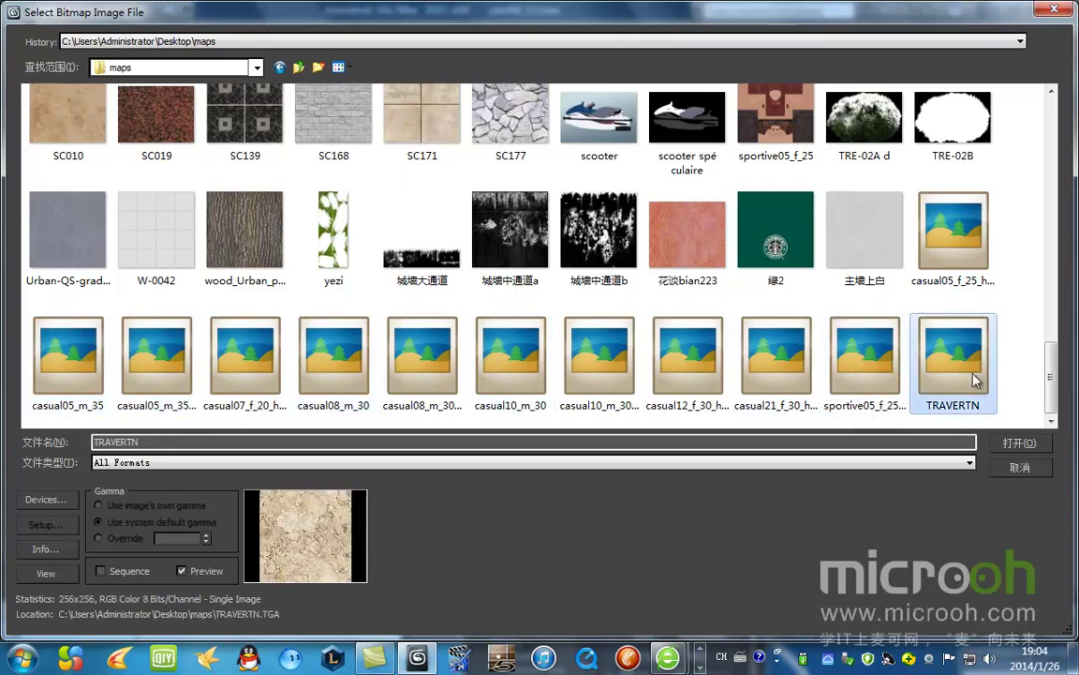
click(778, 357)
click(670, 356)
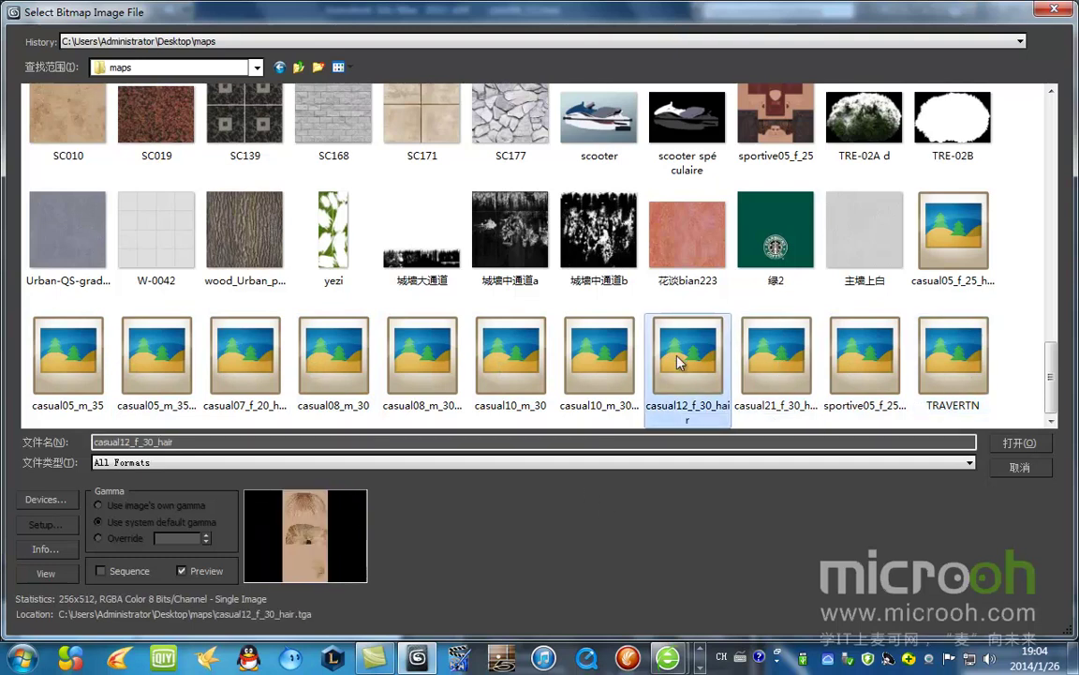
click(551, 354)
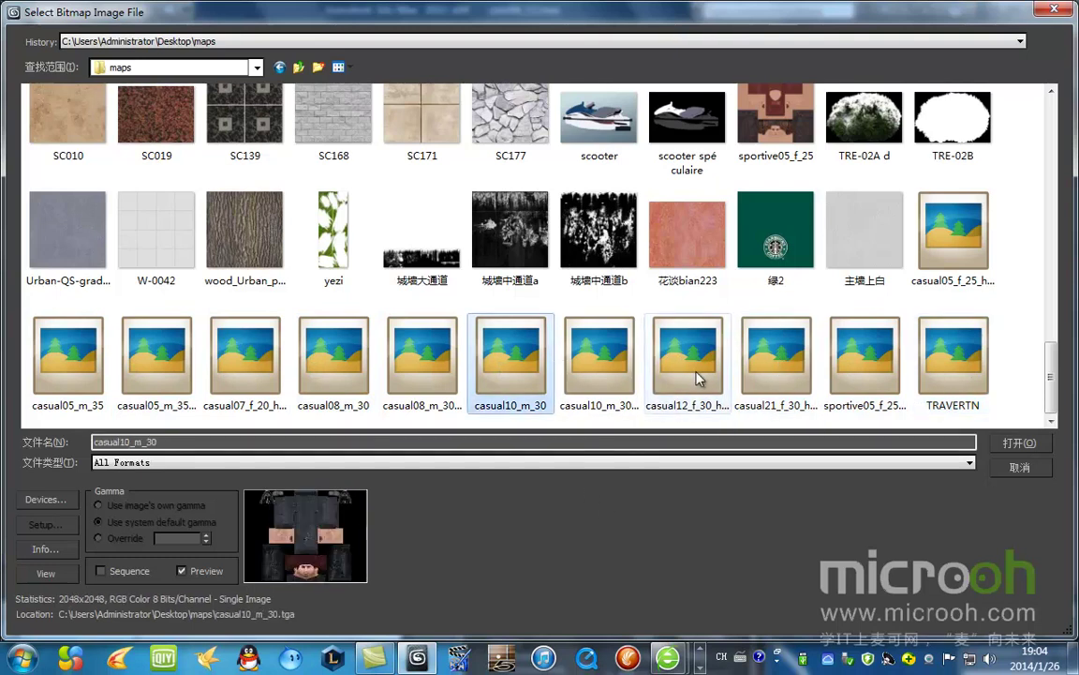
click(963, 244)
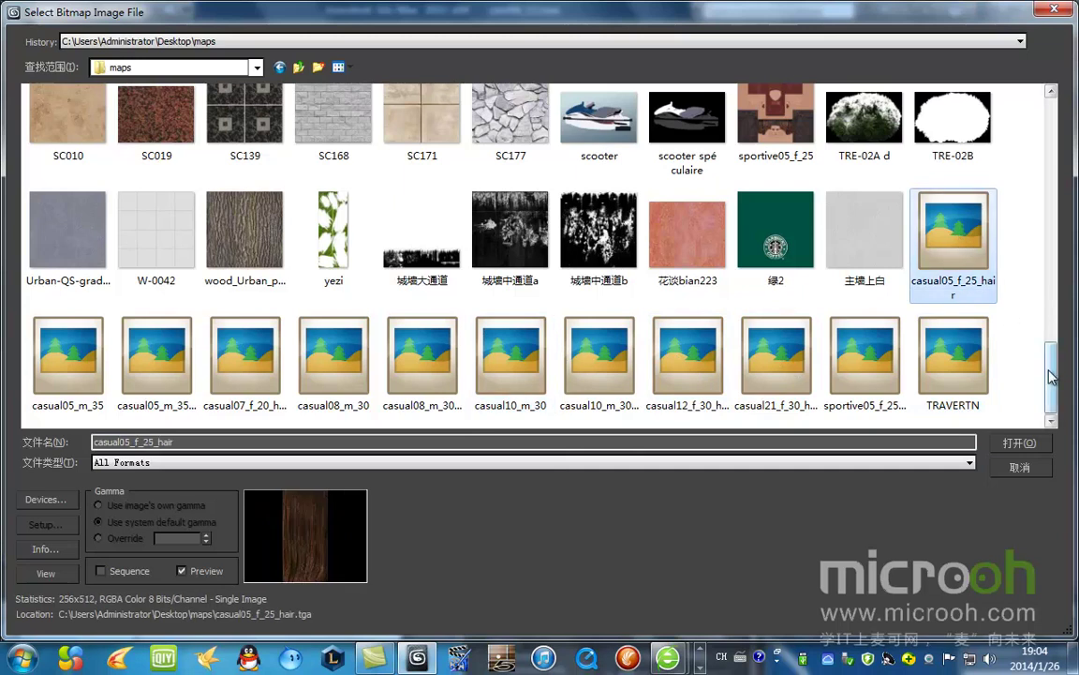
Step: Preview the sportive05_f_25 clothing texture and leave the bitmap selection without choosing a file
drag(1052, 378, 1053, 326)
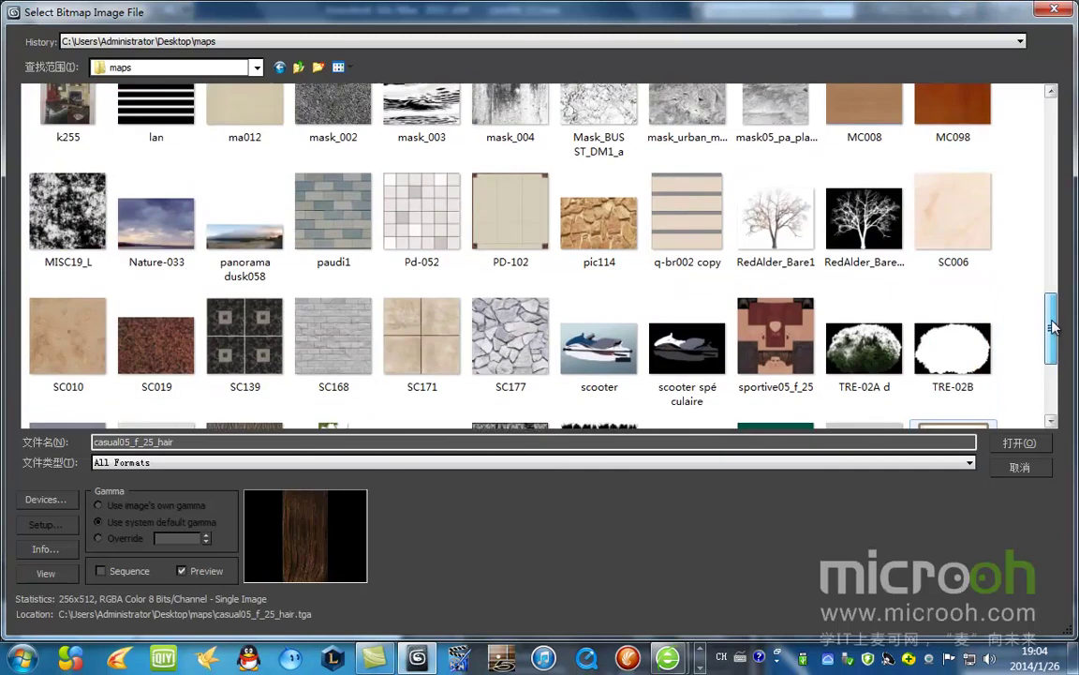
click(789, 325)
drag(1055, 360, 1068, 496)
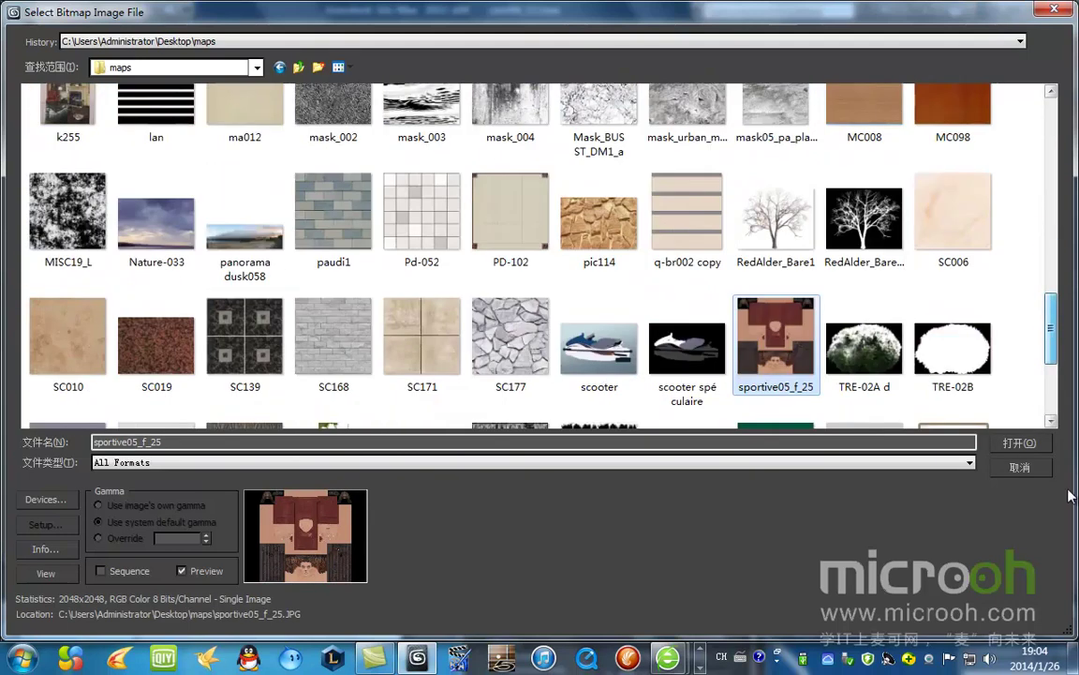
click(1021, 474)
Step: Switch back to 3ds Max and open the Desktop\yf\map folder for choosing the woman's diffuse bitmap
scroll(368, 306, down, 2)
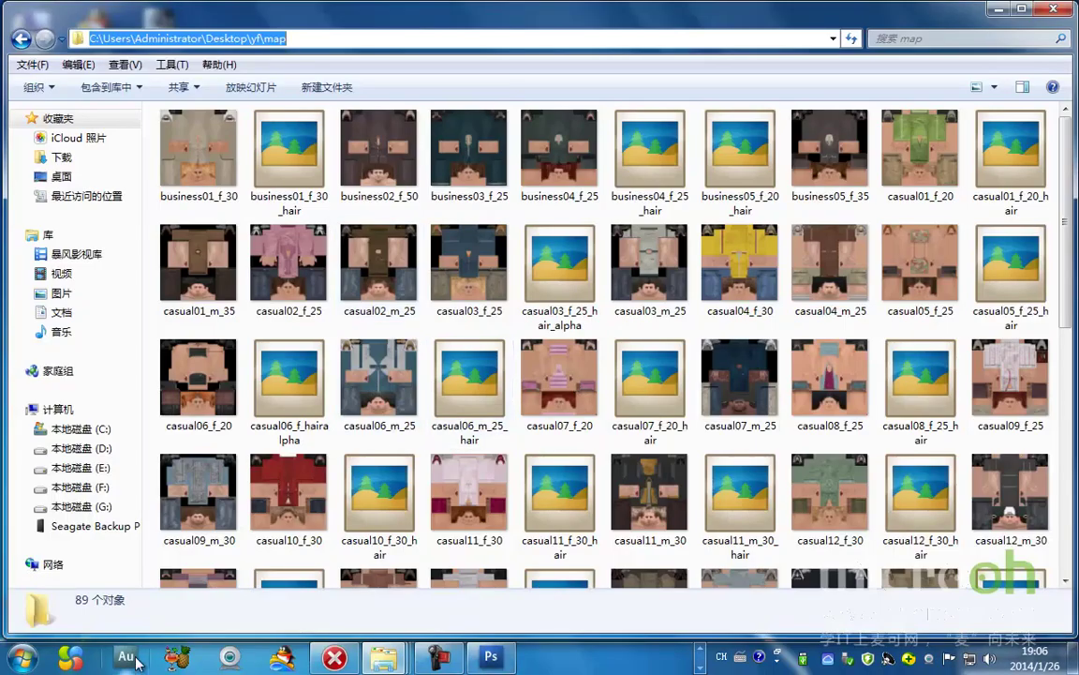
click(702, 647)
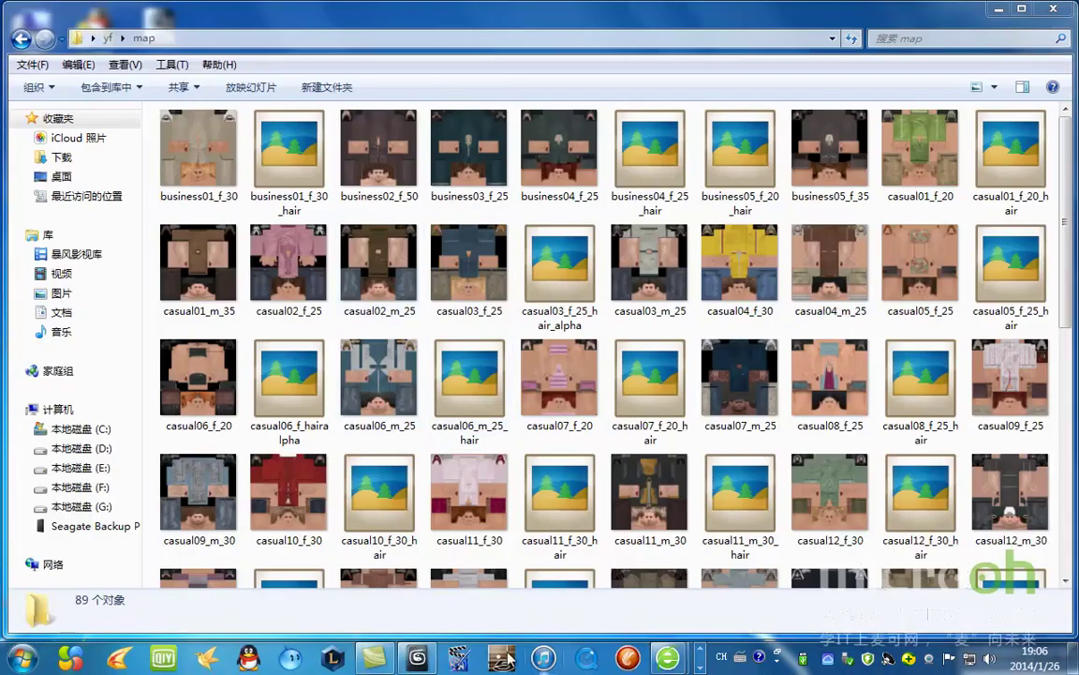
click(417, 660)
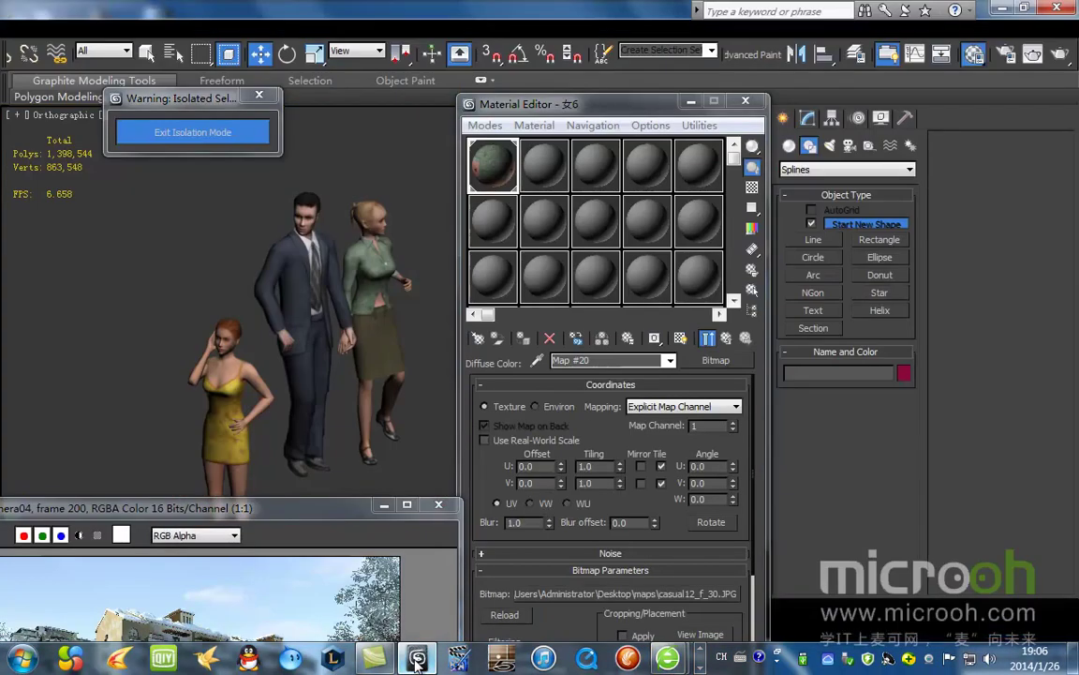
click(662, 596)
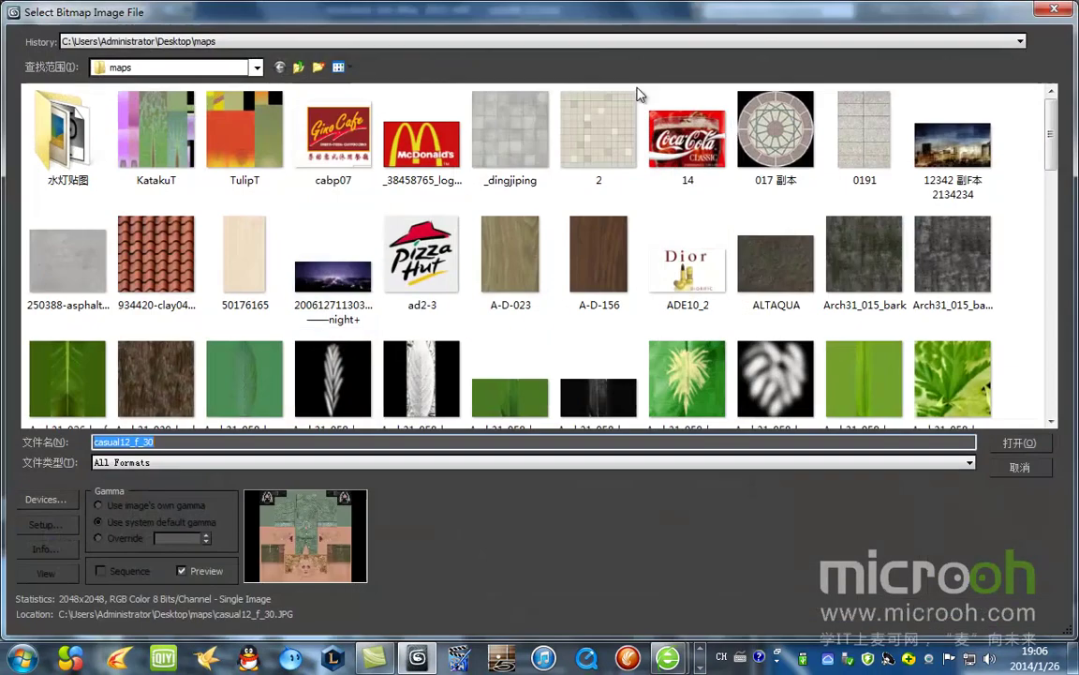
text(C:\Users\Administrator\Desktop\map)
key(Return)
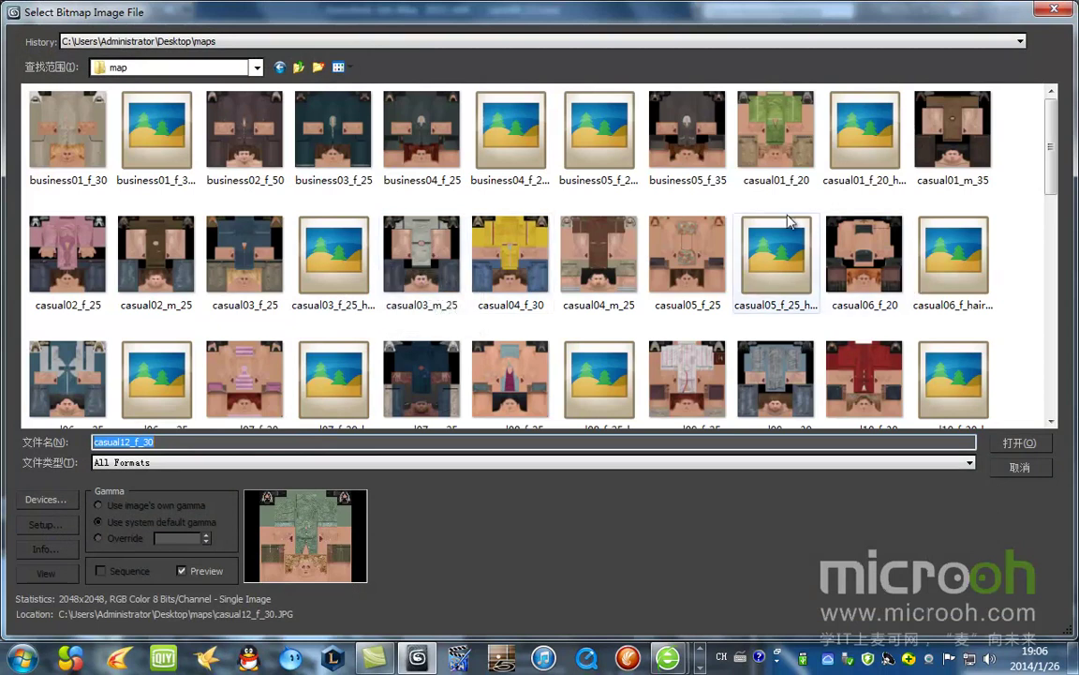
Step: Replace the woman's diffuse bitmap with the business05_f_35 clothing texture
click(711, 113)
double_click(714, 110)
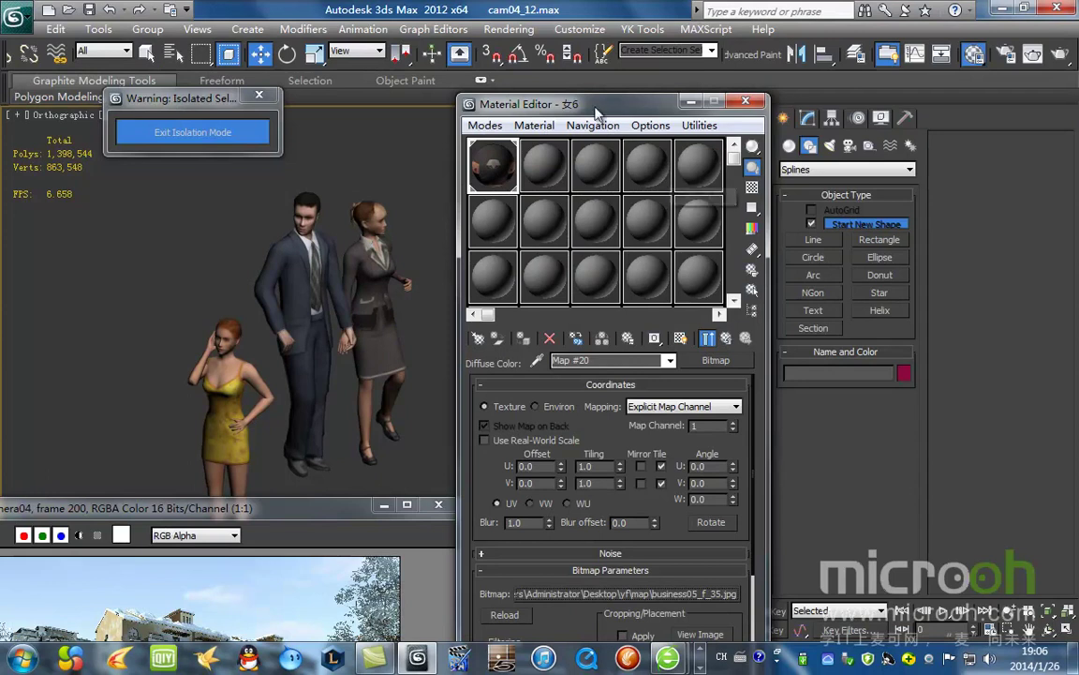
drag(541, 106, 577, 33)
Step: Replace the woman's diffuse bitmap with casual04_f_30 and check the outfit on her up close
click(736, 522)
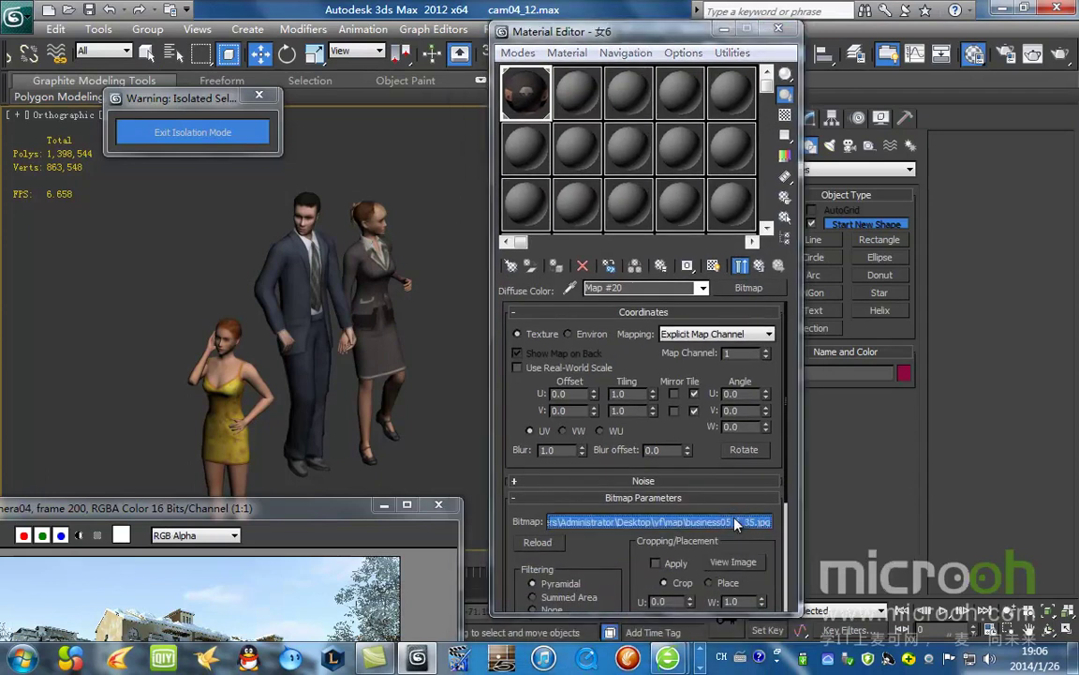
double_click(89, 260)
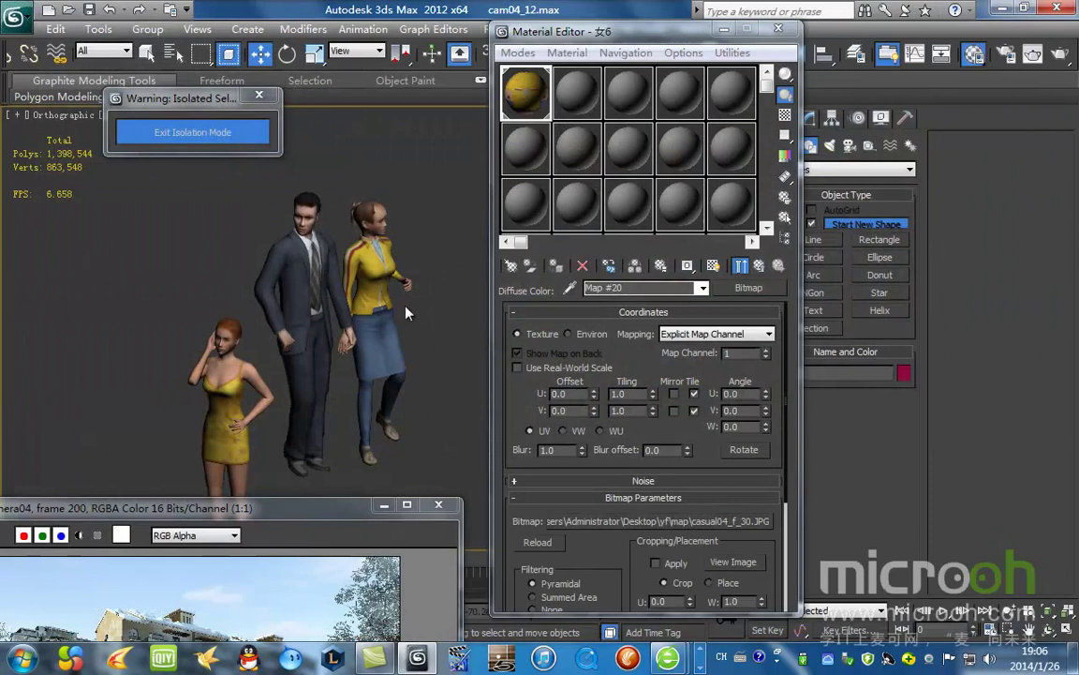
scroll(375, 281, up, 4)
scroll(426, 336, down, 2)
middle_drag(334, 291, 388, 291)
Step: View the hair texture image used as diffuse map in the second 女6 sub-material
click(759, 266)
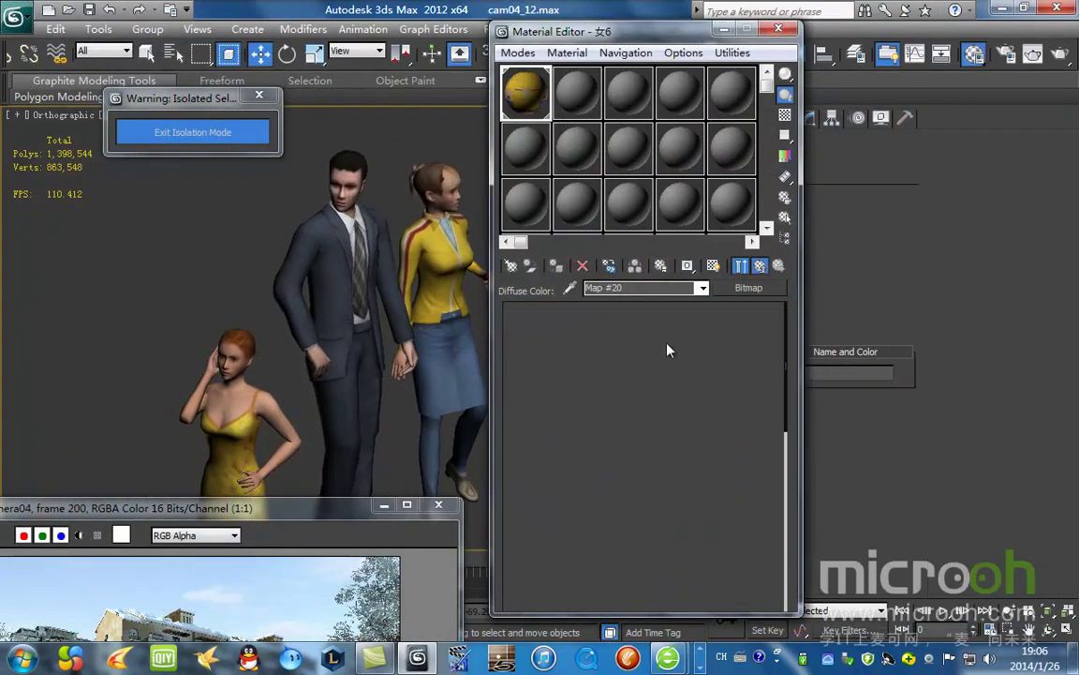
click(761, 267)
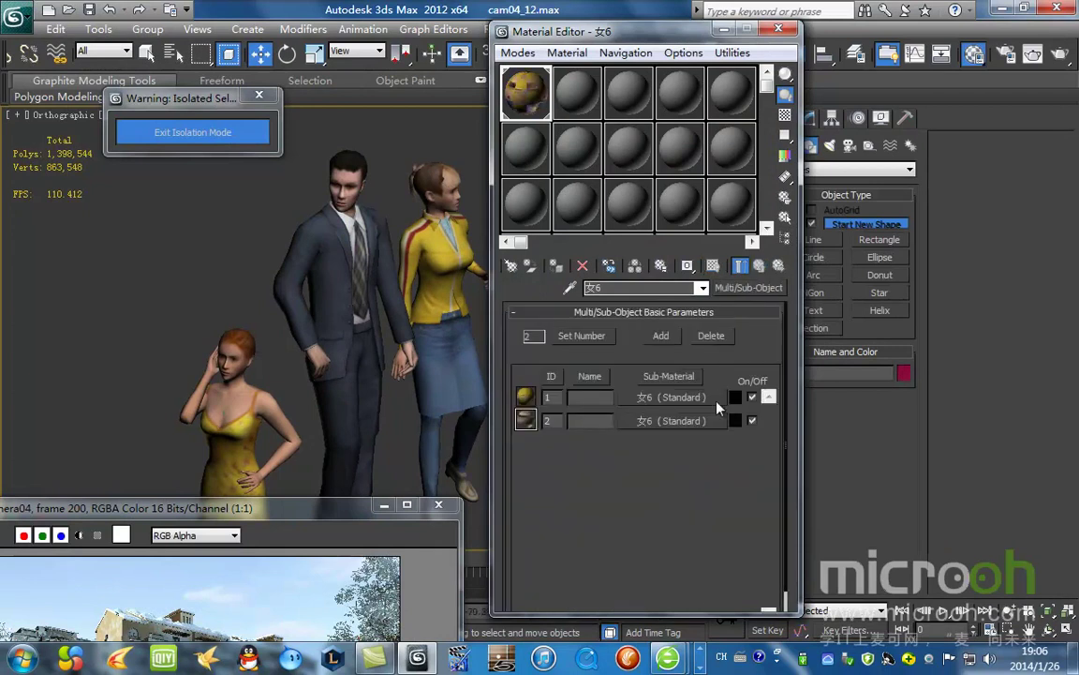
click(654, 423)
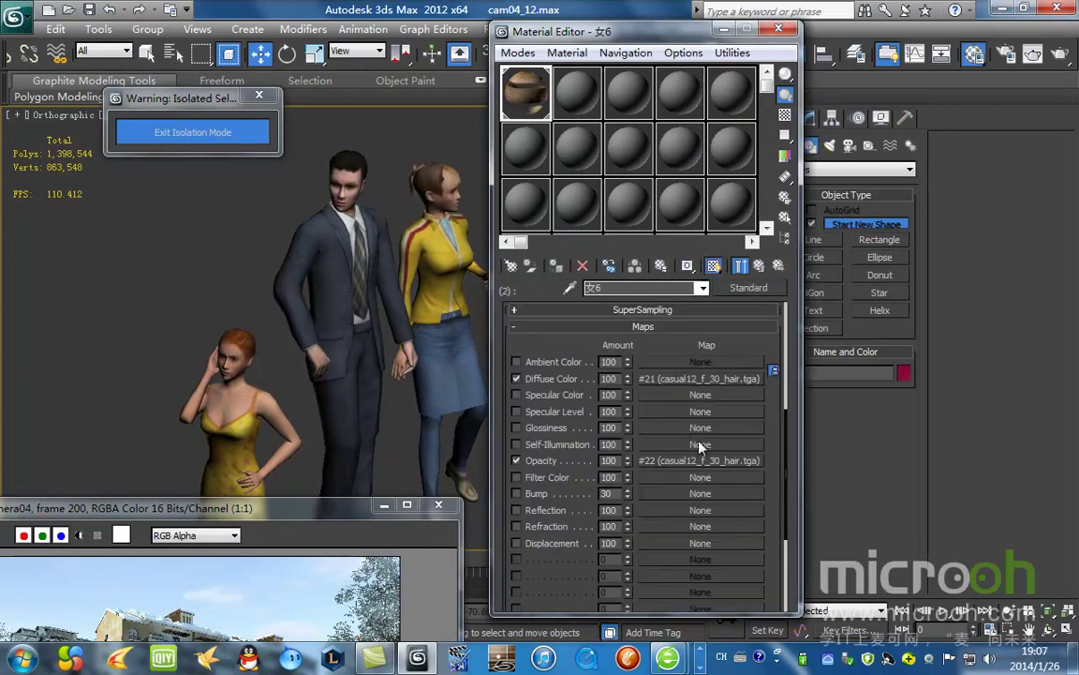
click(739, 379)
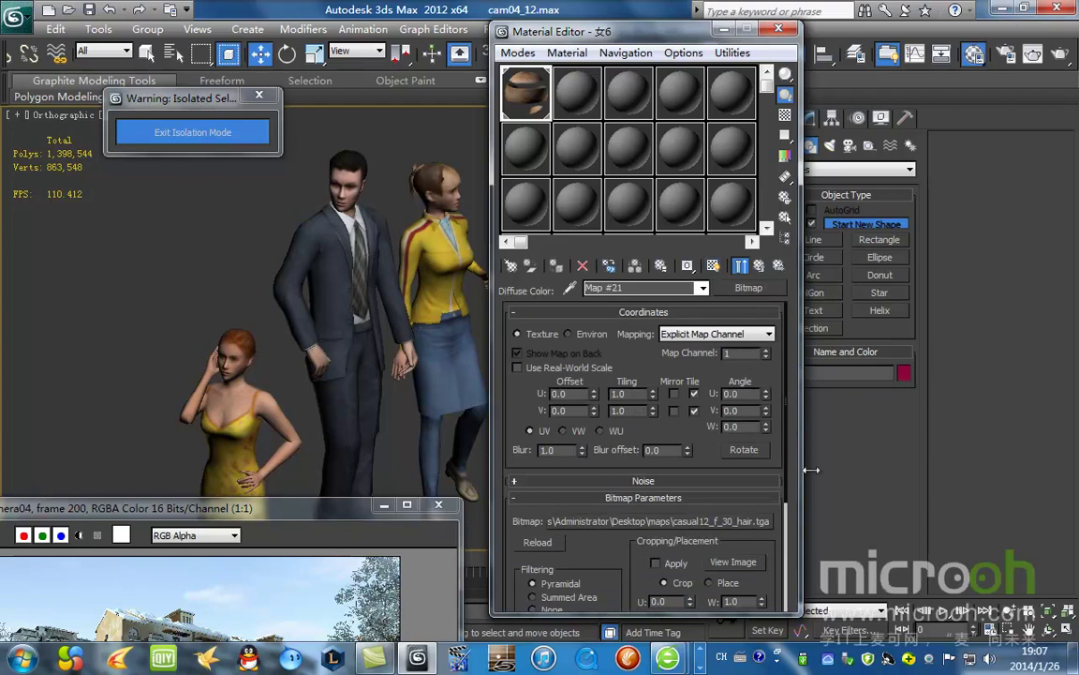
click(746, 560)
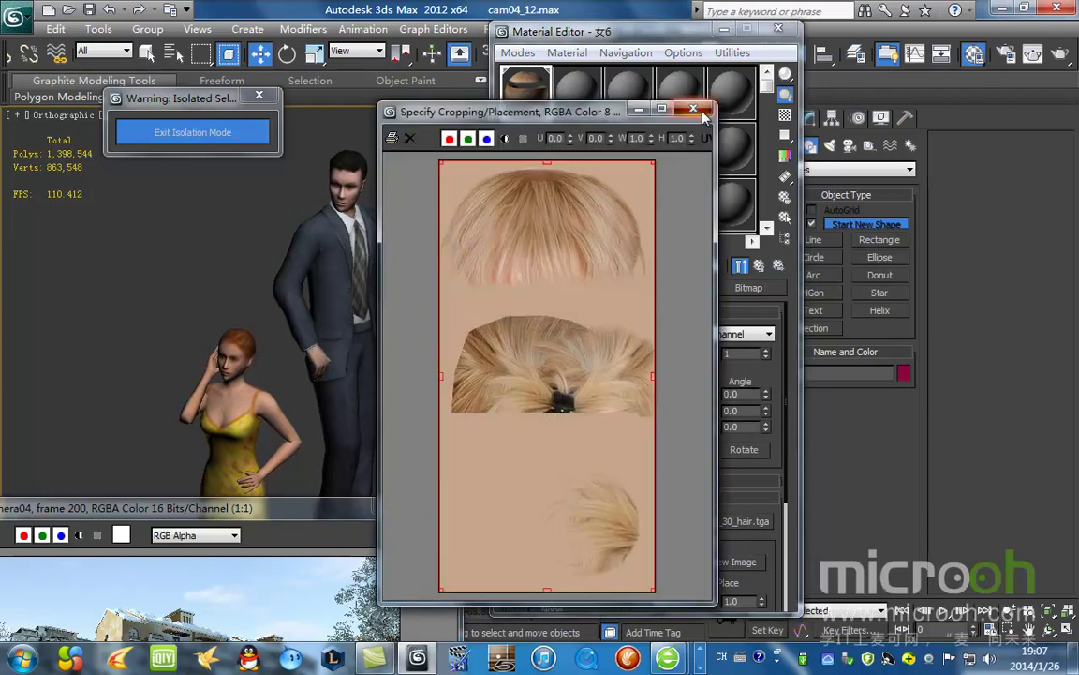
Step: Close the hair texture preview and return to the top level of the 女6 material
click(694, 110)
click(760, 267)
click(760, 266)
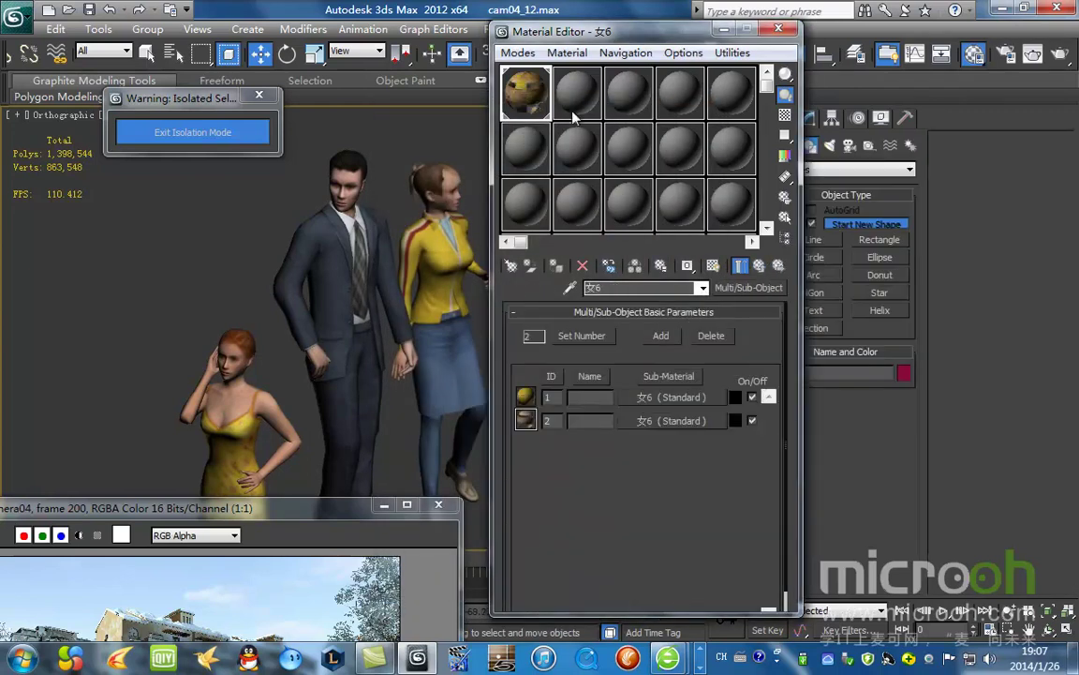
Step: Sample the suited man's 男2 material into the second slot and open the Desktop\yf\map folder for its diffuse bitmap
click(563, 92)
click(569, 288)
click(307, 245)
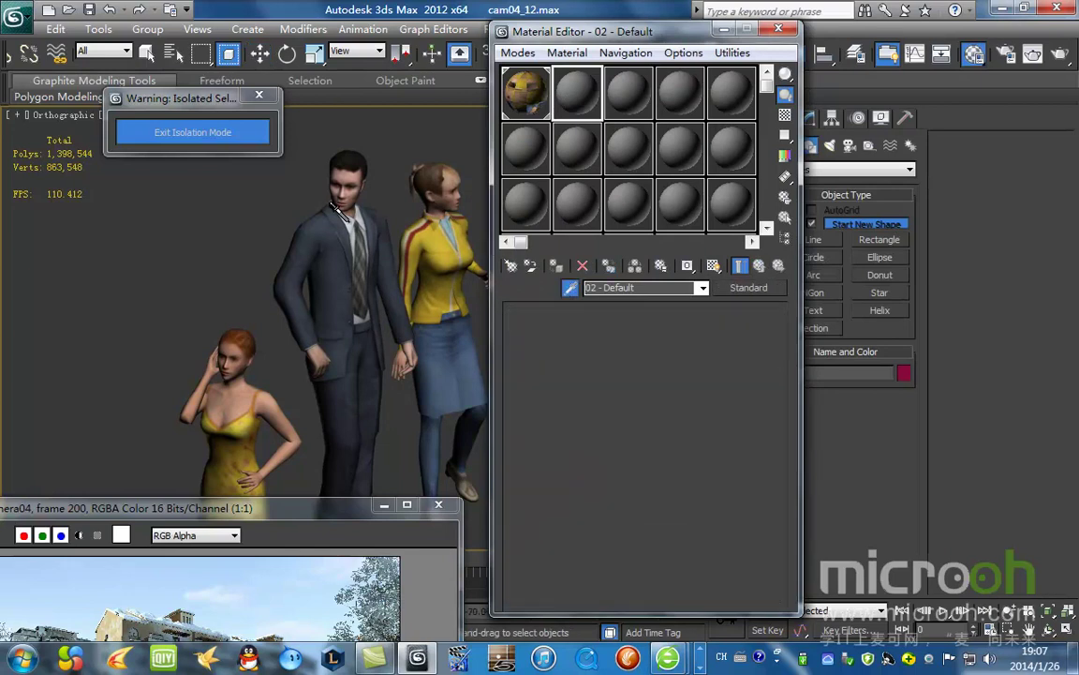
click(625, 416)
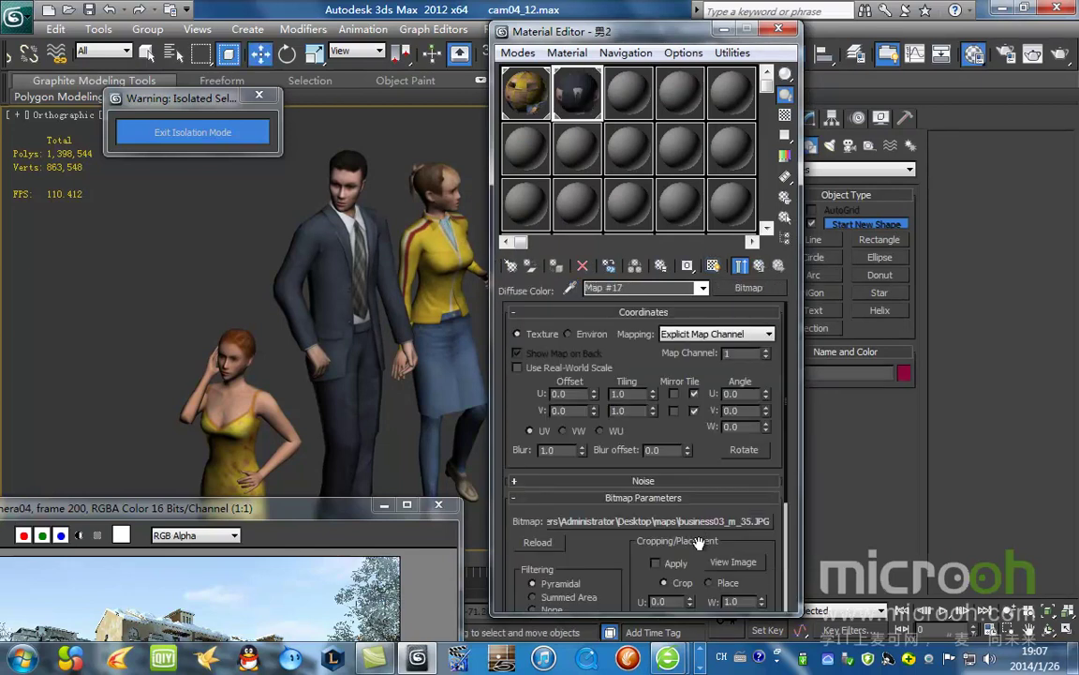
click(646, 511)
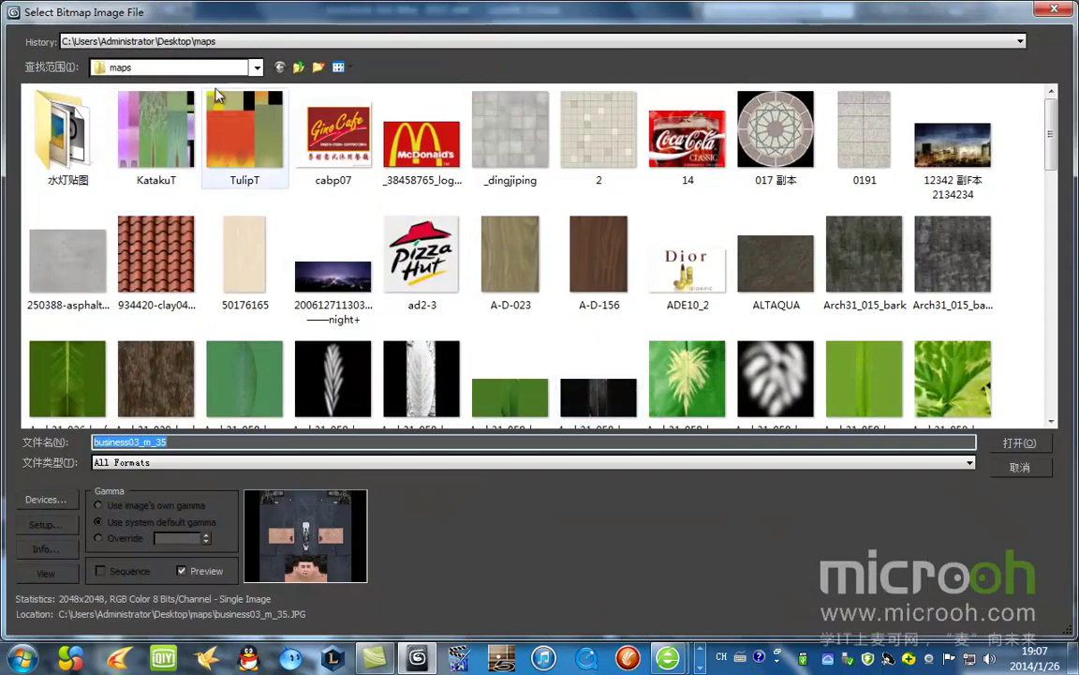
click(256, 68)
click(132, 81)
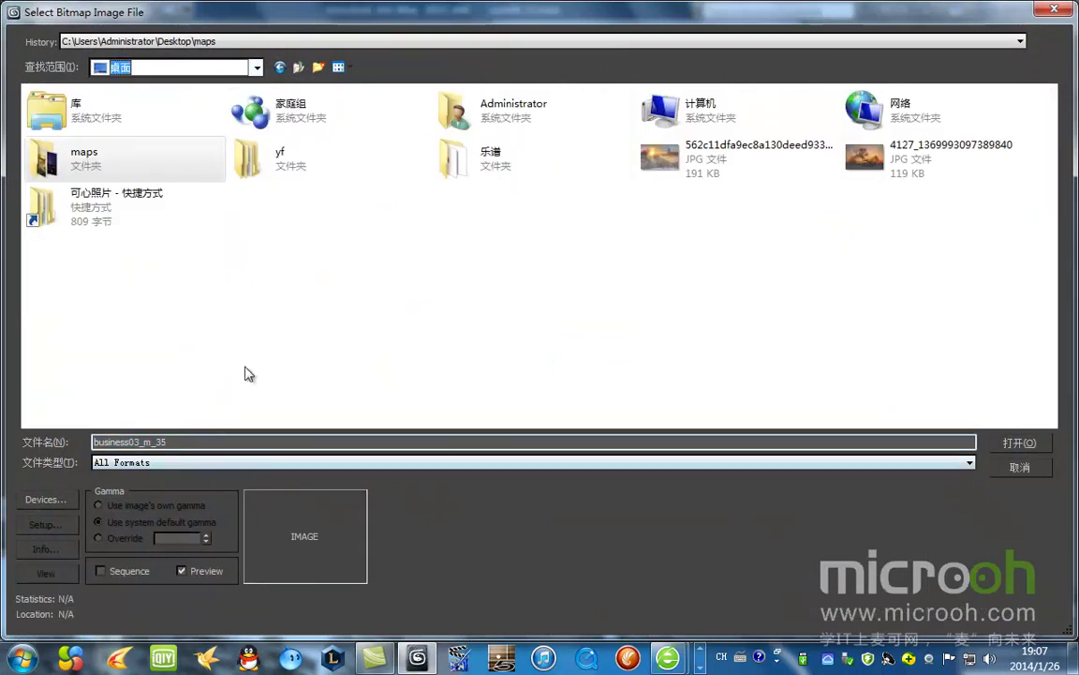
double_click(282, 164)
double_click(117, 115)
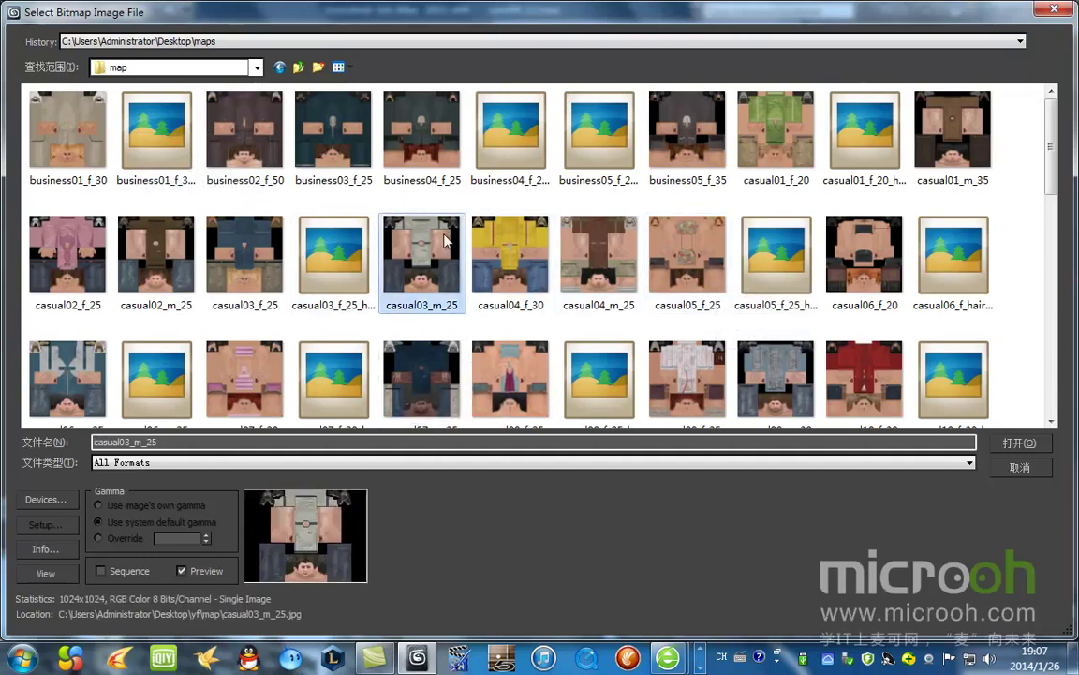
Step: Try the casual03_m_25, casual07_m_25 and casual09_m_30 clothing textures as the man's diffuse bitmap
double_click(422, 255)
middle_drag(352, 307, 365, 239)
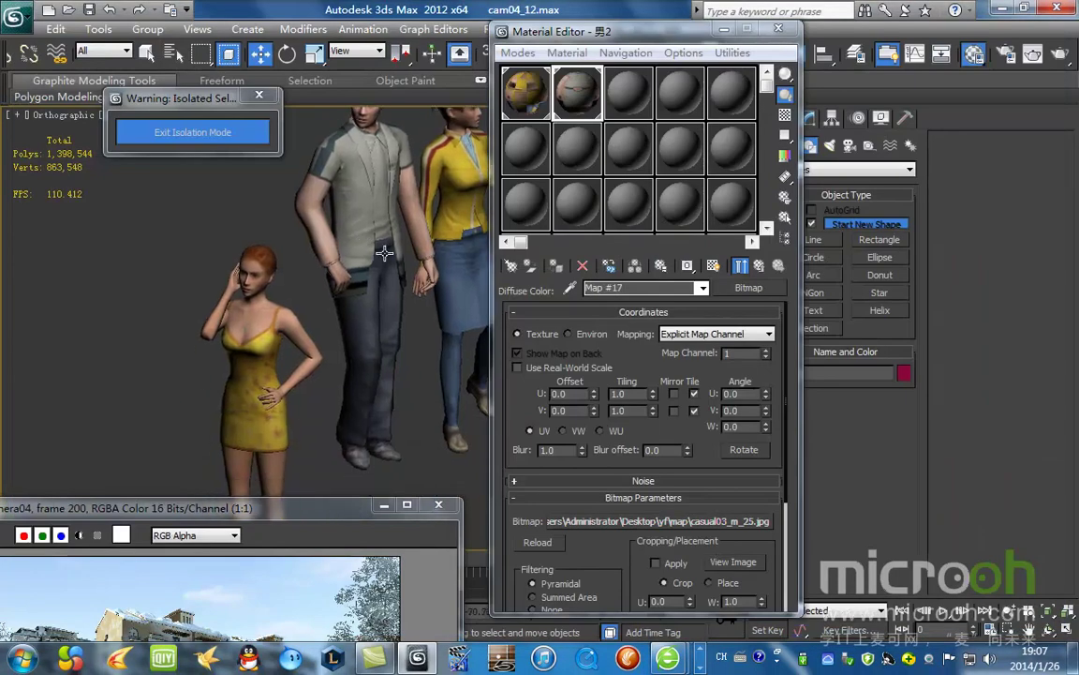
click(658, 521)
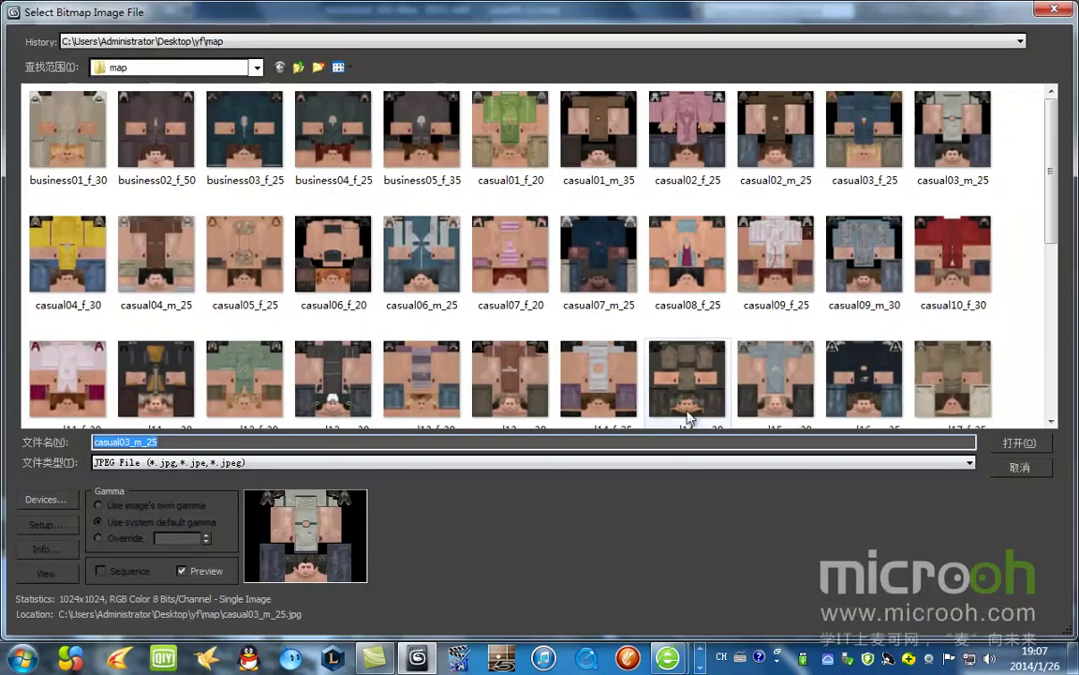
double_click(624, 259)
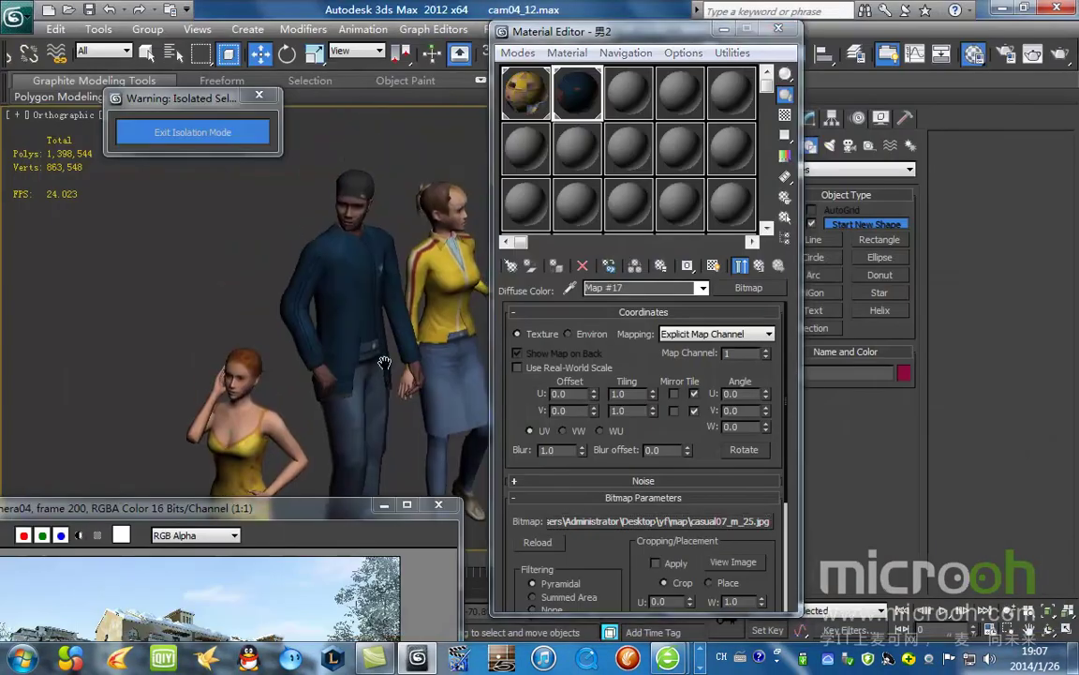
click(658, 521)
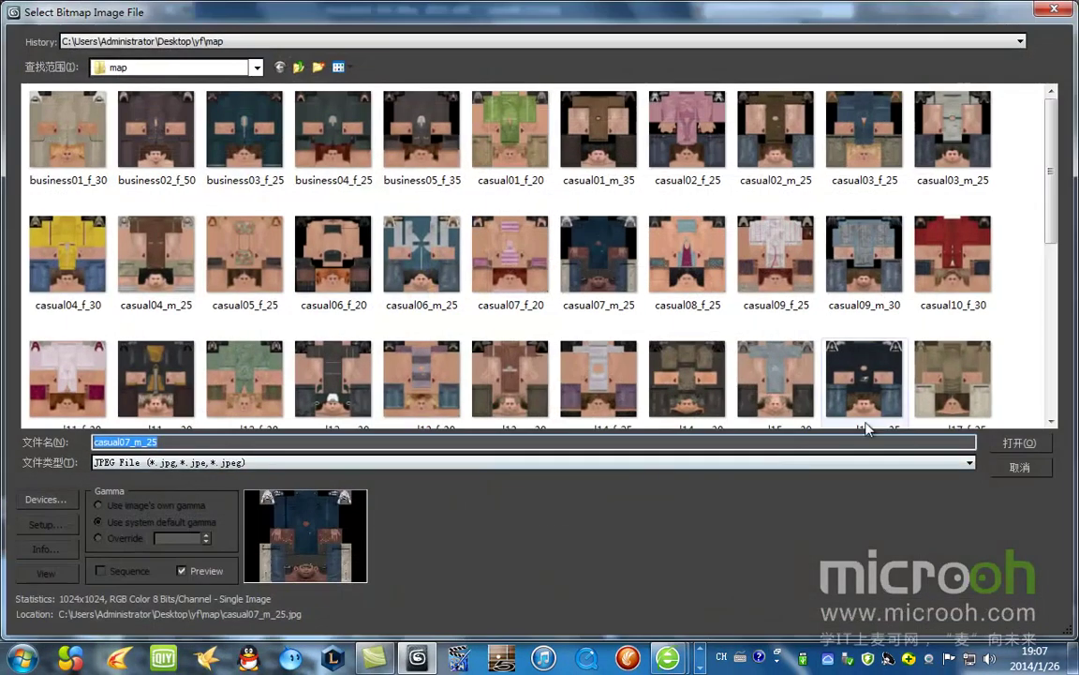
double_click(890, 241)
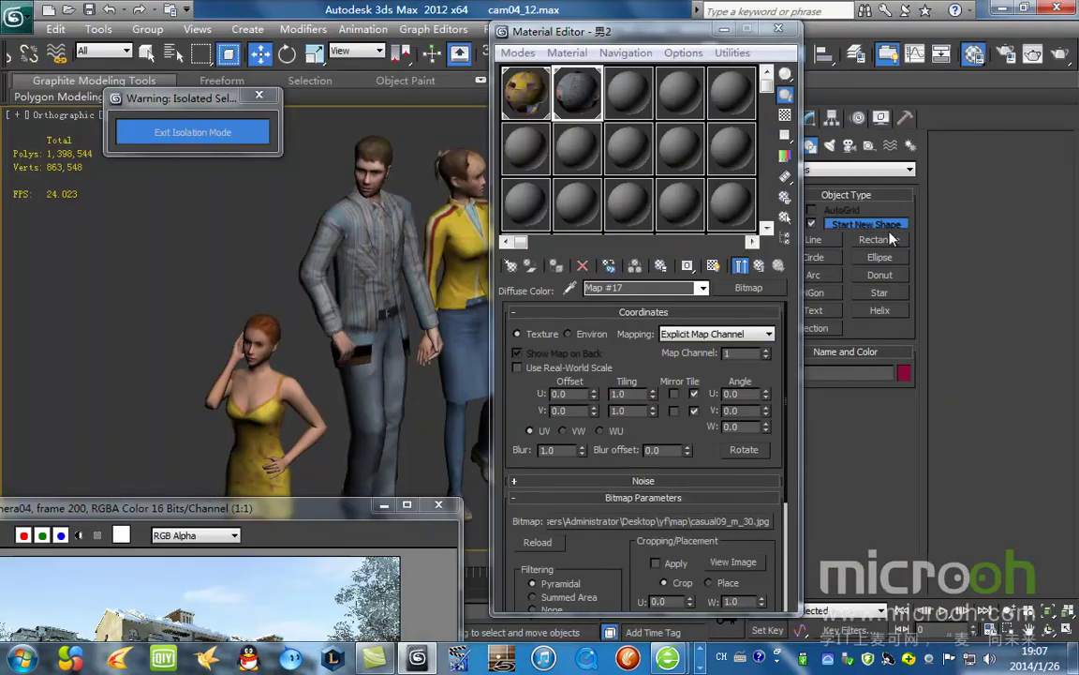
Step: Try the casual01_f_20 and casual01_m_35 clothing textures on the 男2 material
click(689, 522)
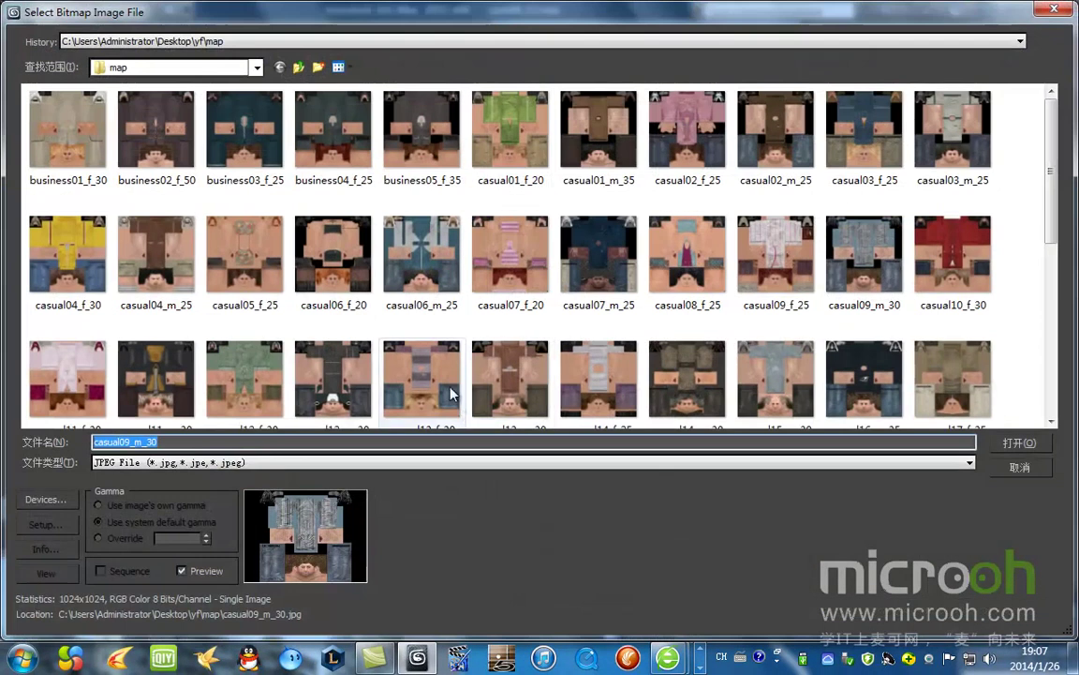
double_click(512, 140)
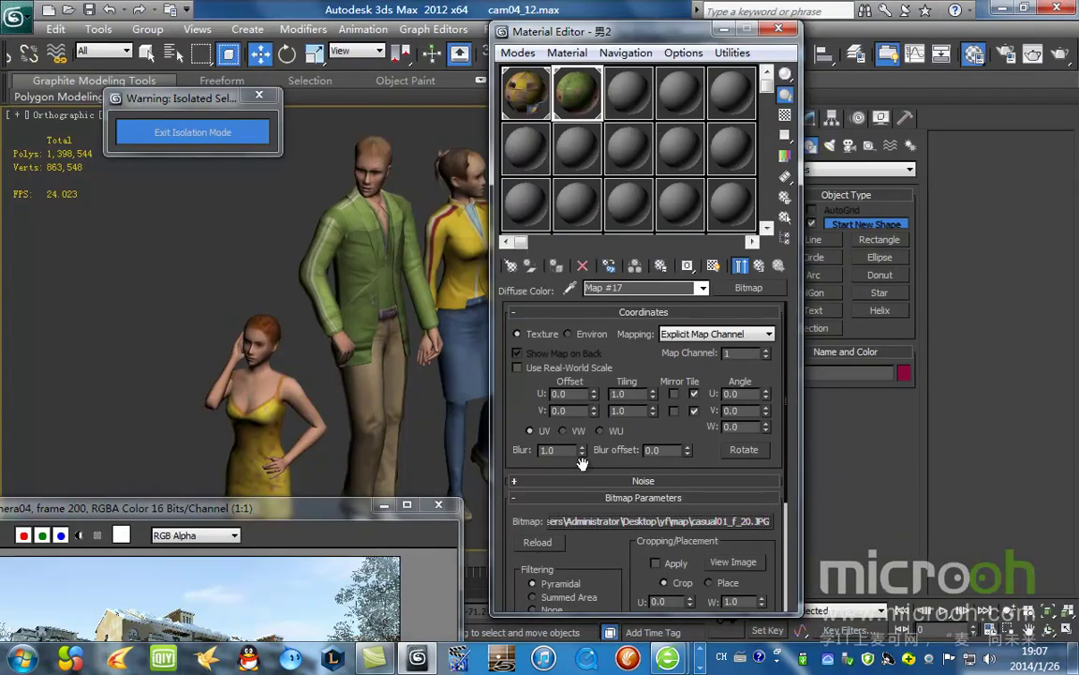
click(697, 522)
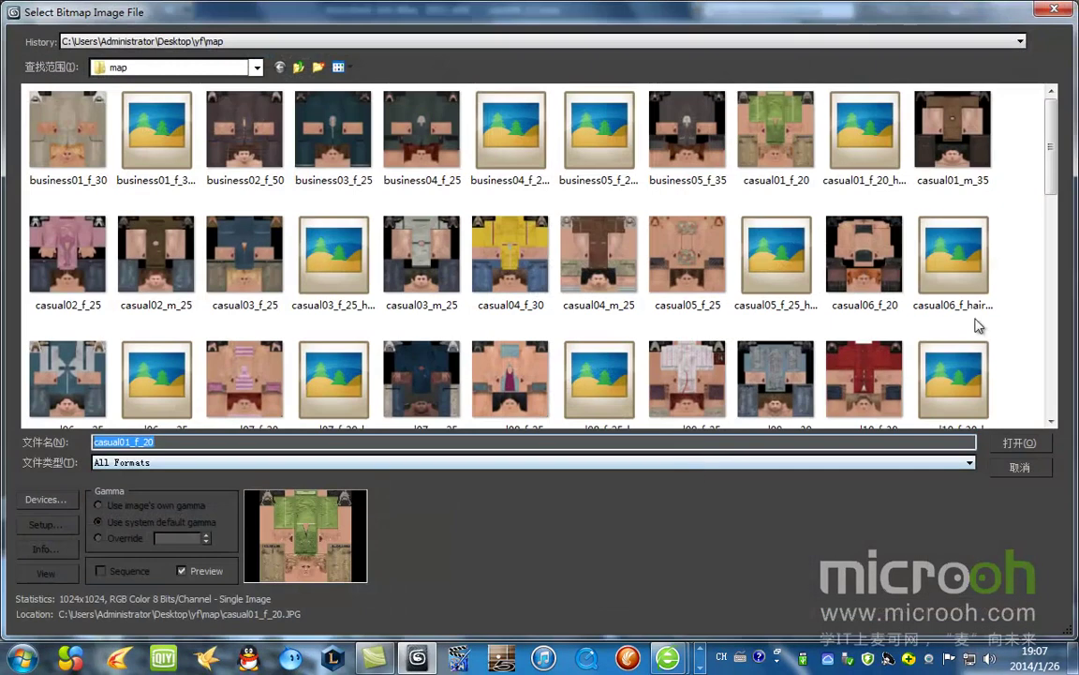
double_click(948, 141)
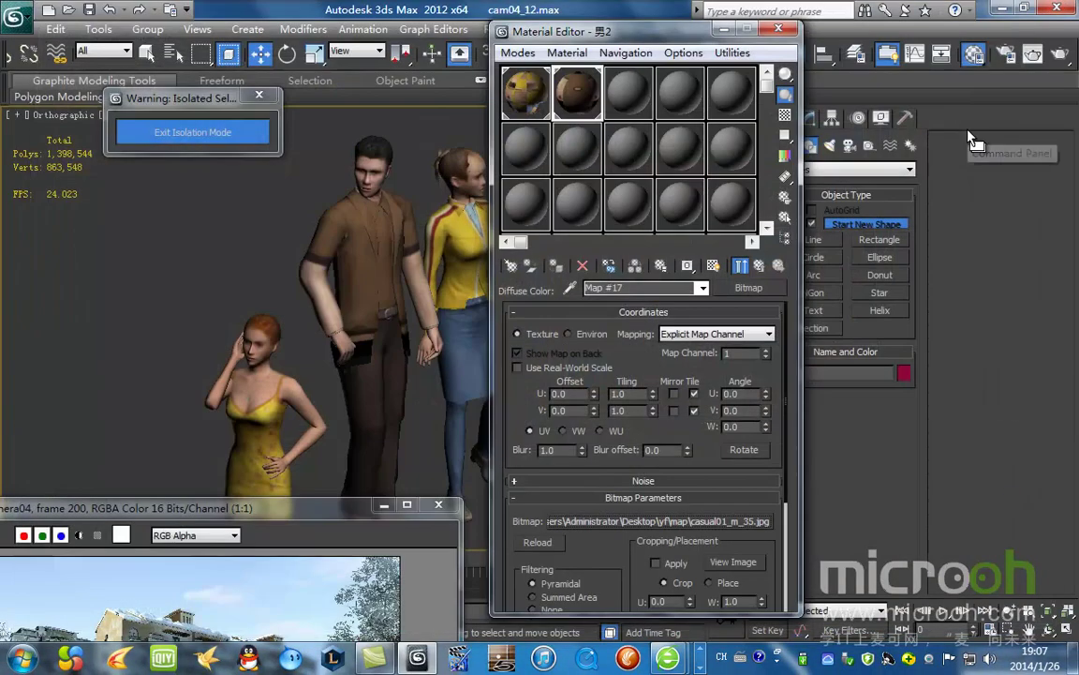
Step: Replace the 男2 diffuse bitmap with casual20_m_20 and check the man's outfit
click(658, 521)
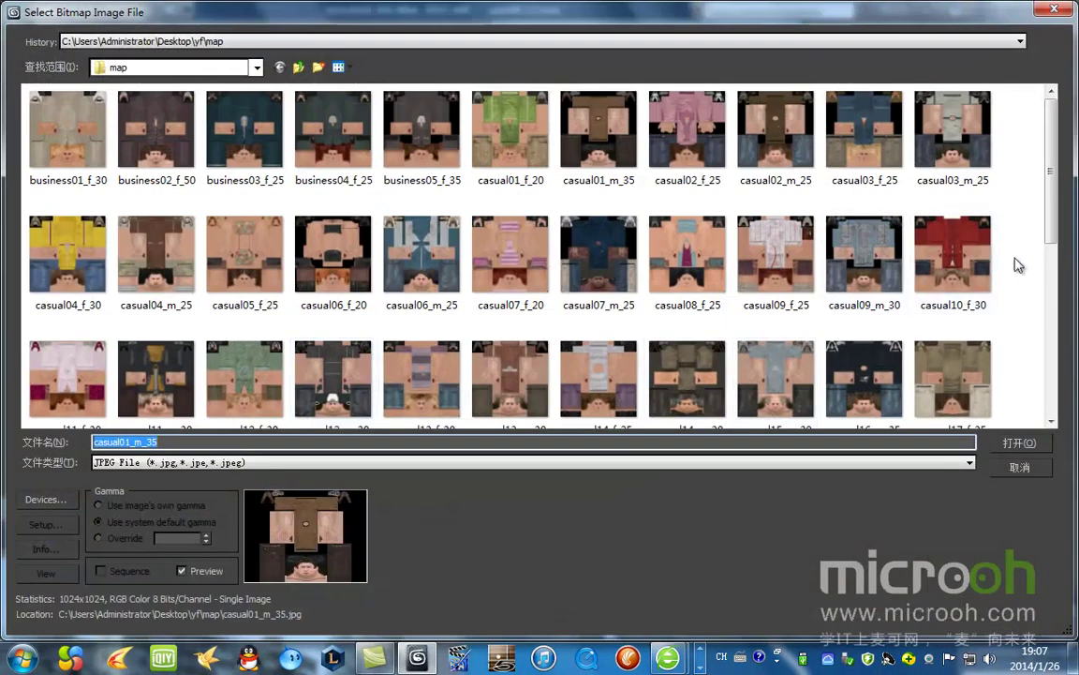
drag(1054, 223, 1048, 290)
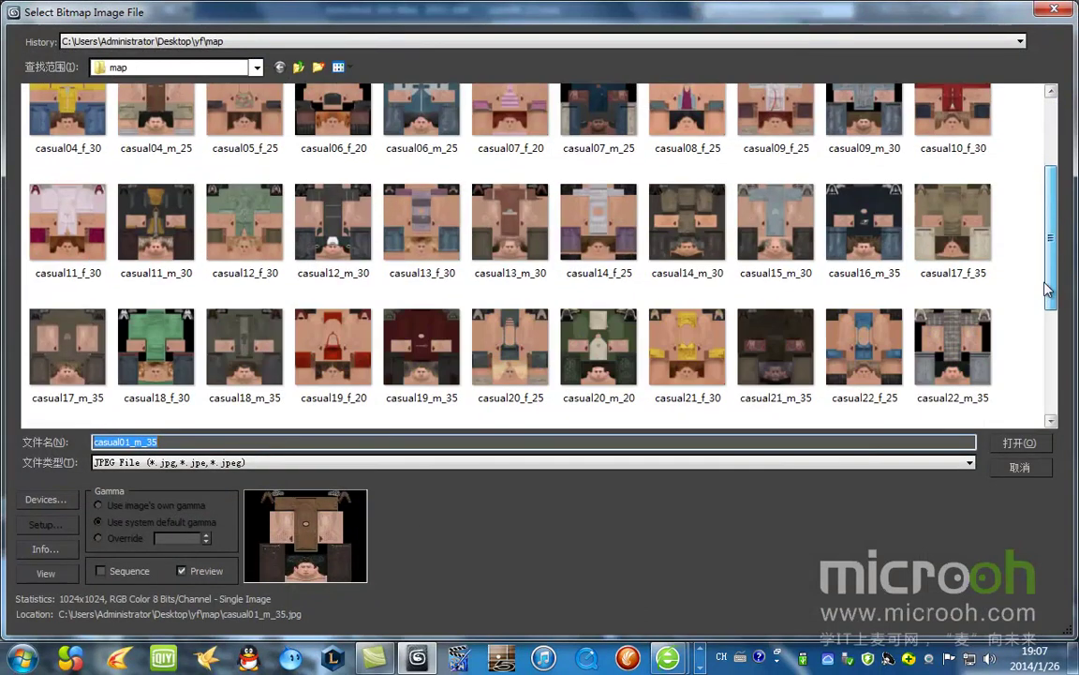
click(510, 347)
click(599, 338)
double_click(603, 322)
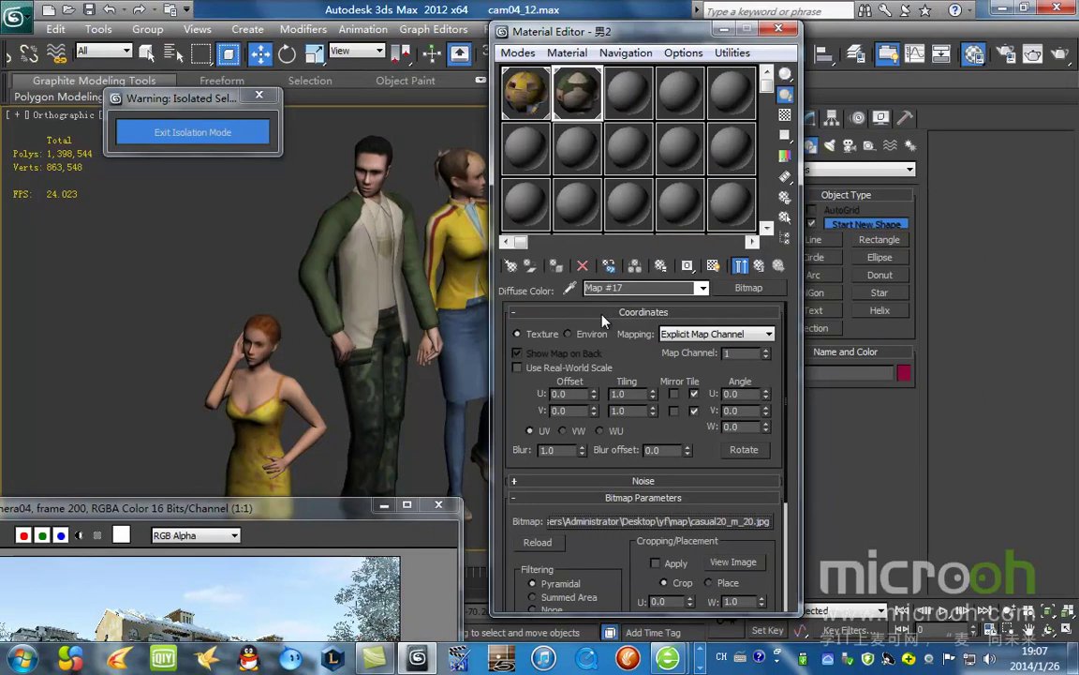
scroll(417, 318, down, 3)
scroll(437, 310, up, 2)
middle_drag(412, 309, 388, 274)
Step: Sample the 女2 material of the woman in the pink outfit into the third material slot
click(630, 110)
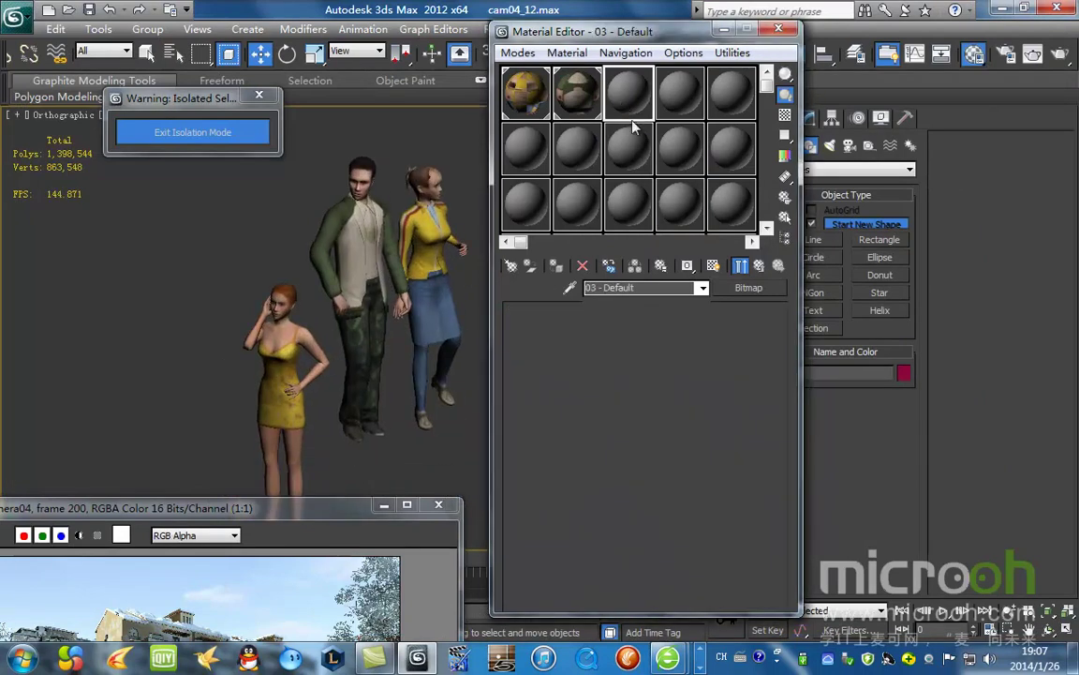
click(571, 289)
middle_drag(310, 411, 379, 335)
scroll(327, 298, down, 5)
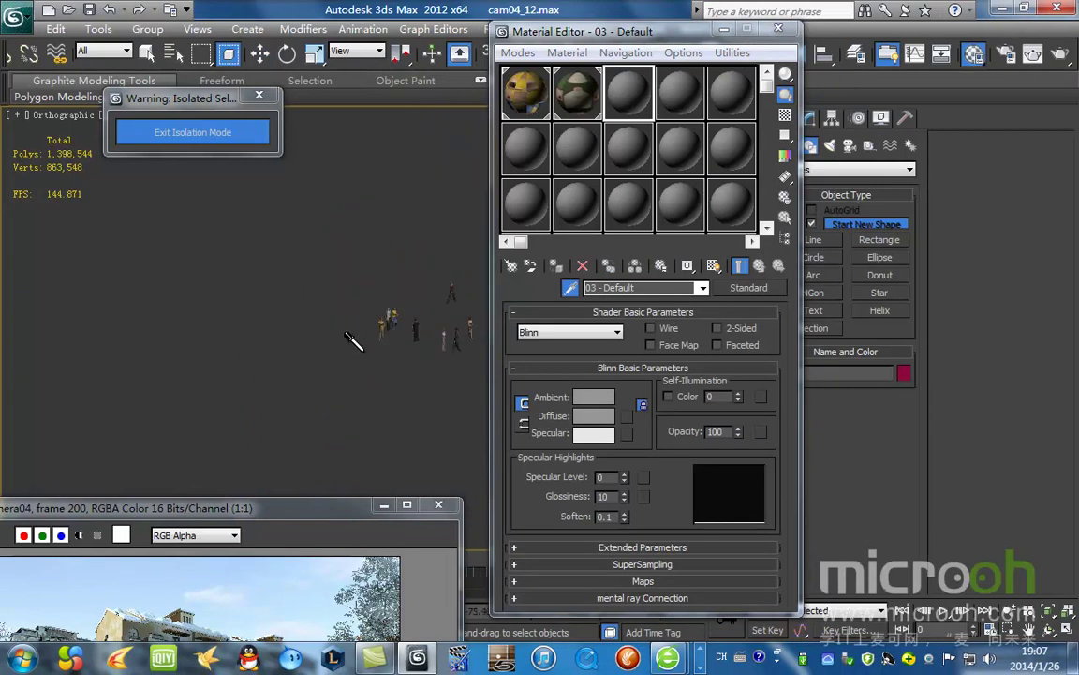
scroll(300, 327, up, 2)
middle_drag(258, 330, 218, 314)
scroll(411, 375, up, 2)
scroll(403, 373, down, 2)
scroll(265, 333, up, 2)
scroll(267, 340, up, 3)
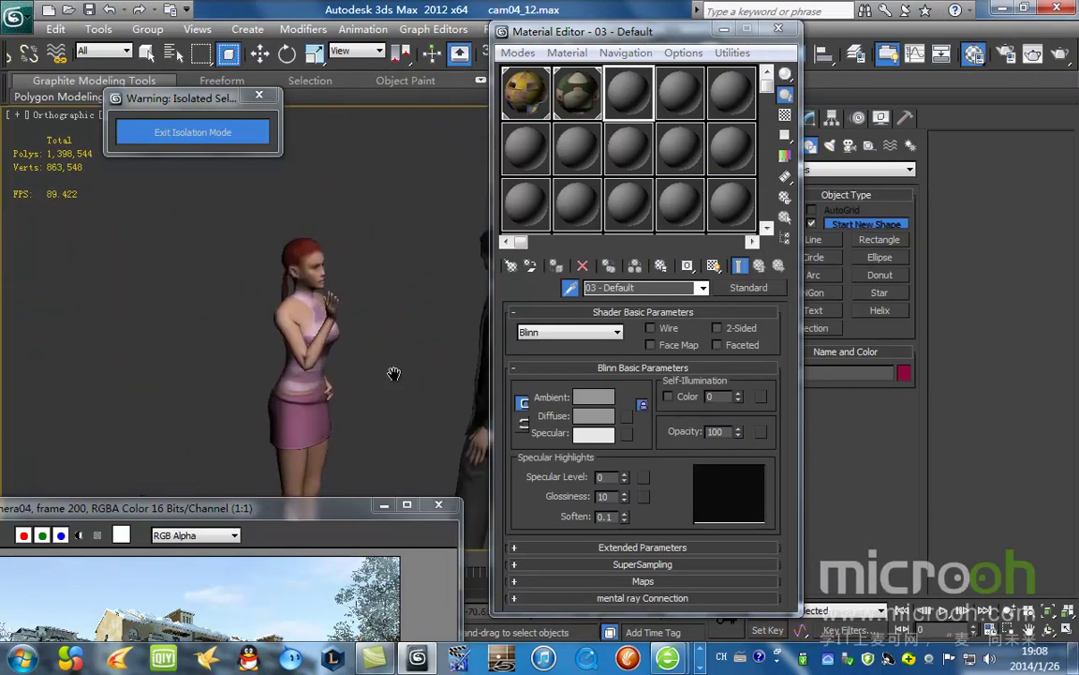
click(281, 291)
Step: Replace the diffuse bitmap of 女2's first sub-material with casual01_f_20 from the Desktop\yf\map folder
click(671, 420)
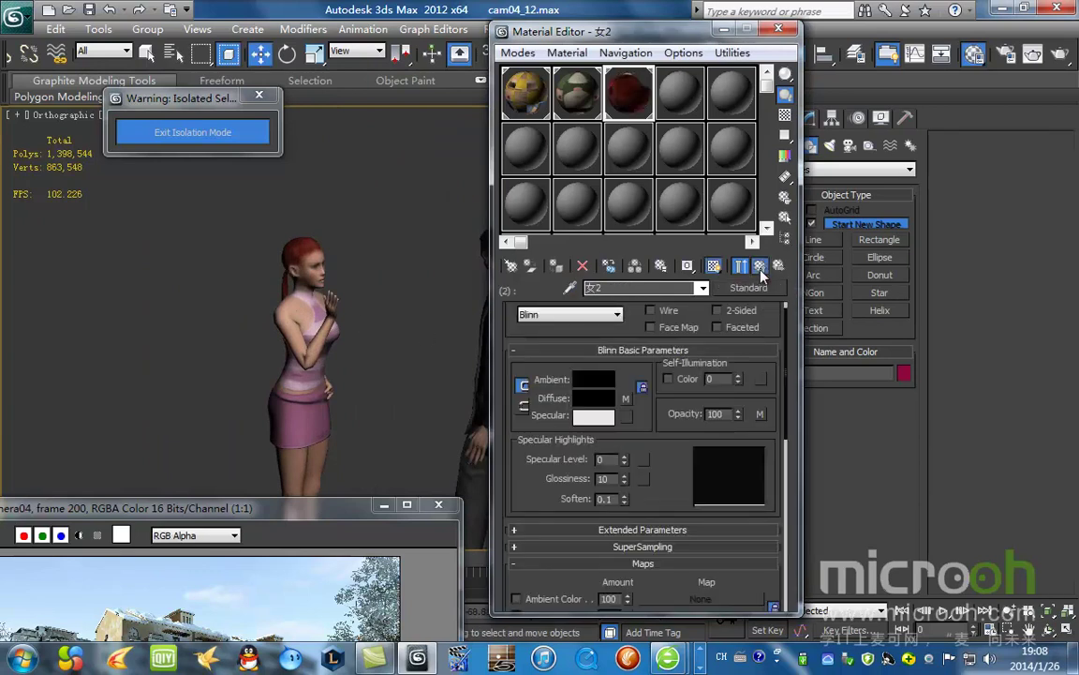
click(760, 268)
click(671, 394)
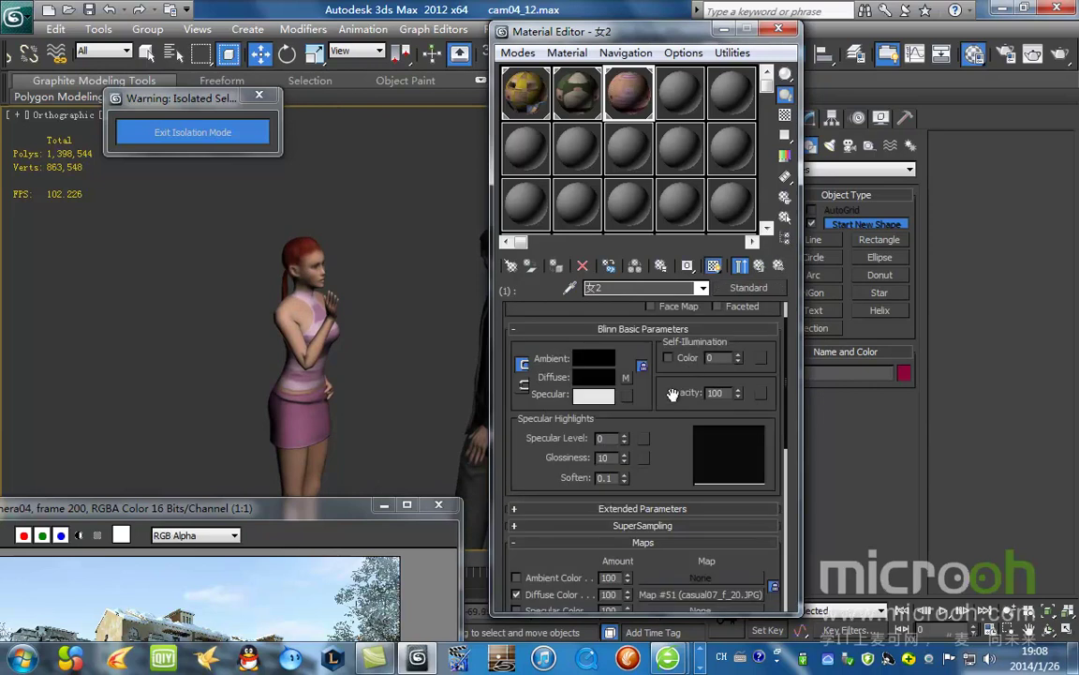
click(627, 379)
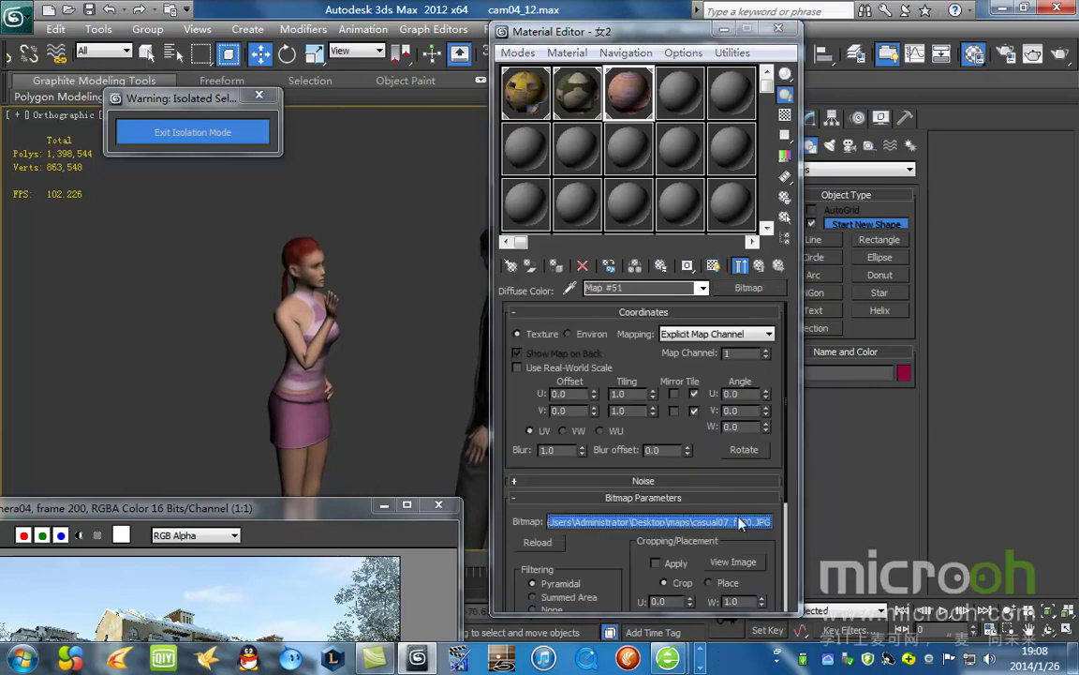
click(647, 521)
text(C:\Users\Administrator\Desktop\yf\map)
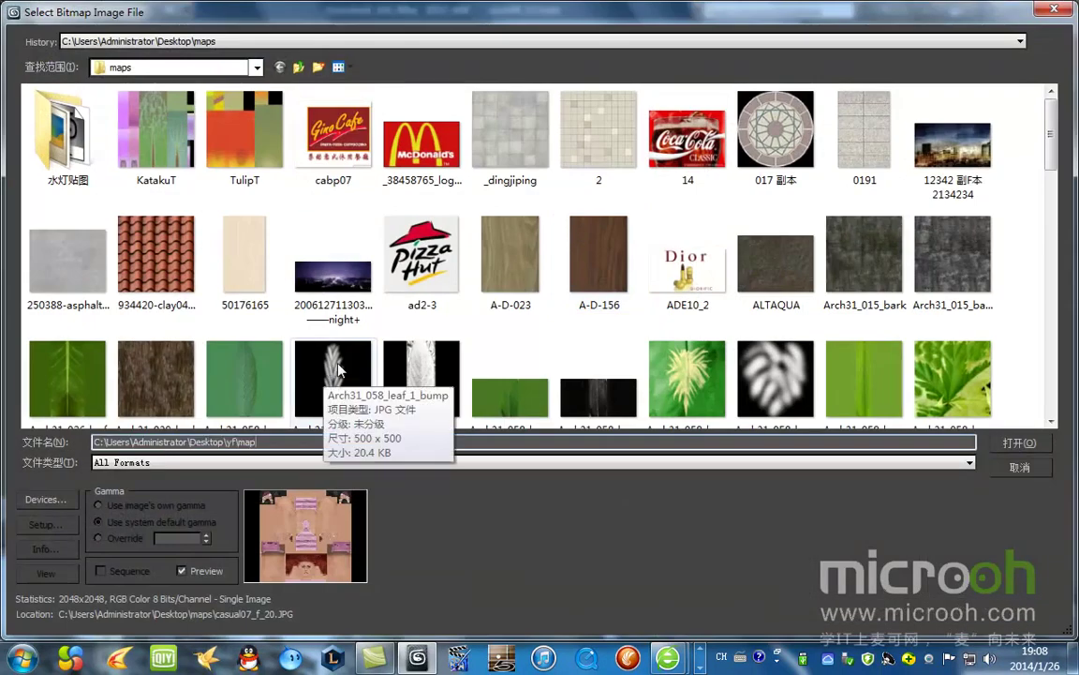
key(Return)
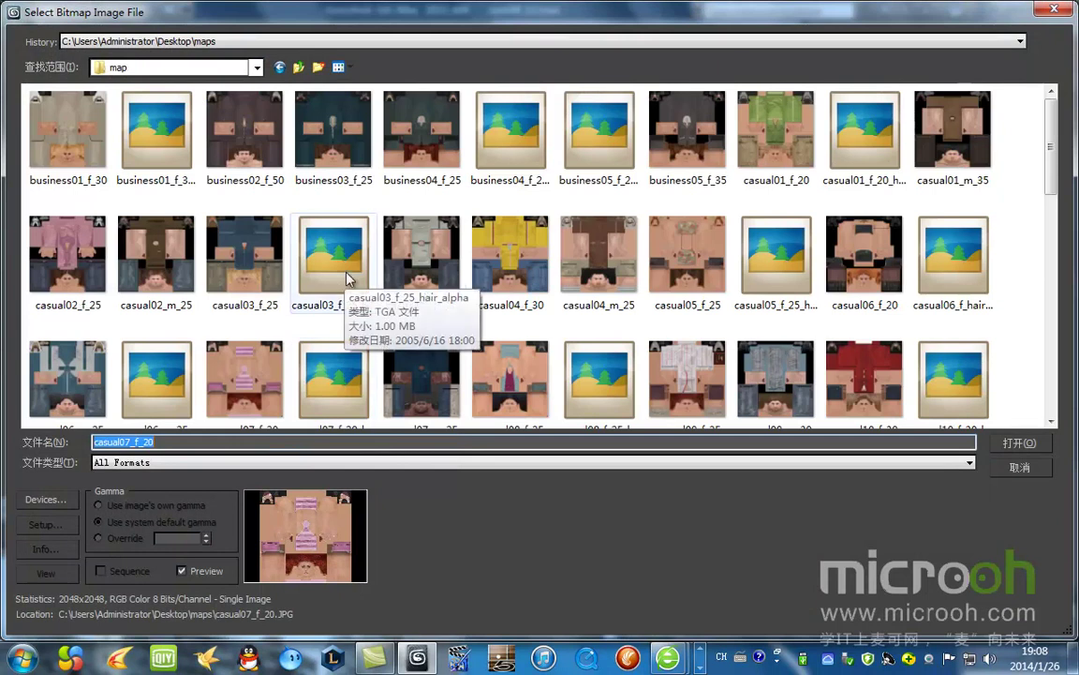
double_click(777, 136)
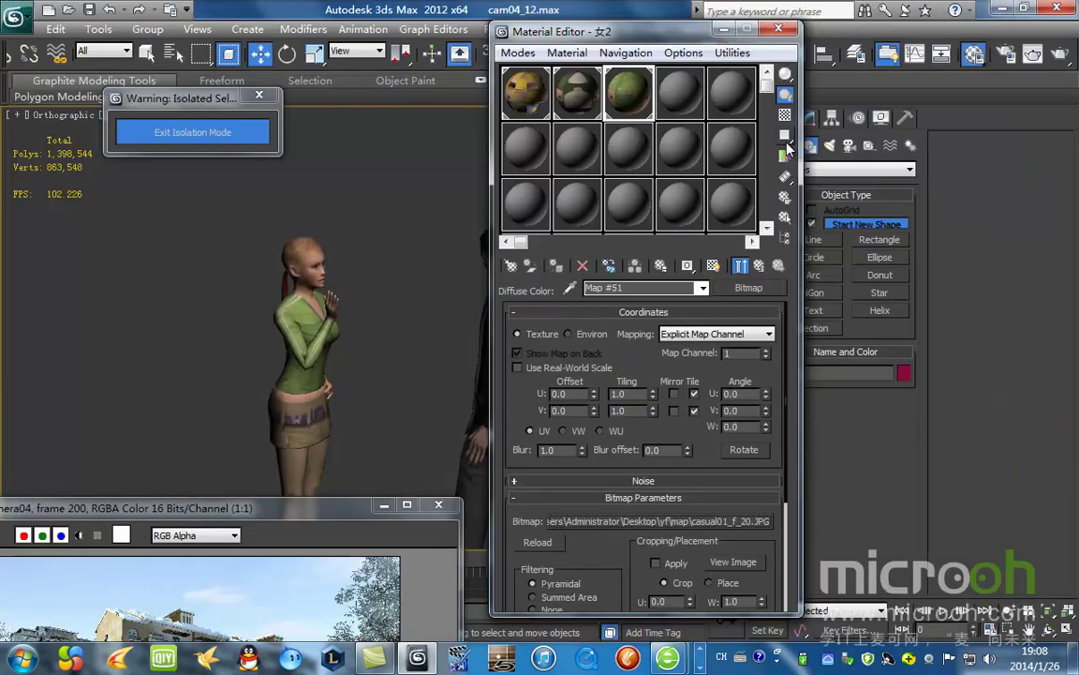
Step: Select the dark-suited man beside her and sample his 男3 material into the fourth material slot
scroll(279, 296, down, 2)
middle_drag(415, 277, 359, 307)
click(376, 320)
click(680, 90)
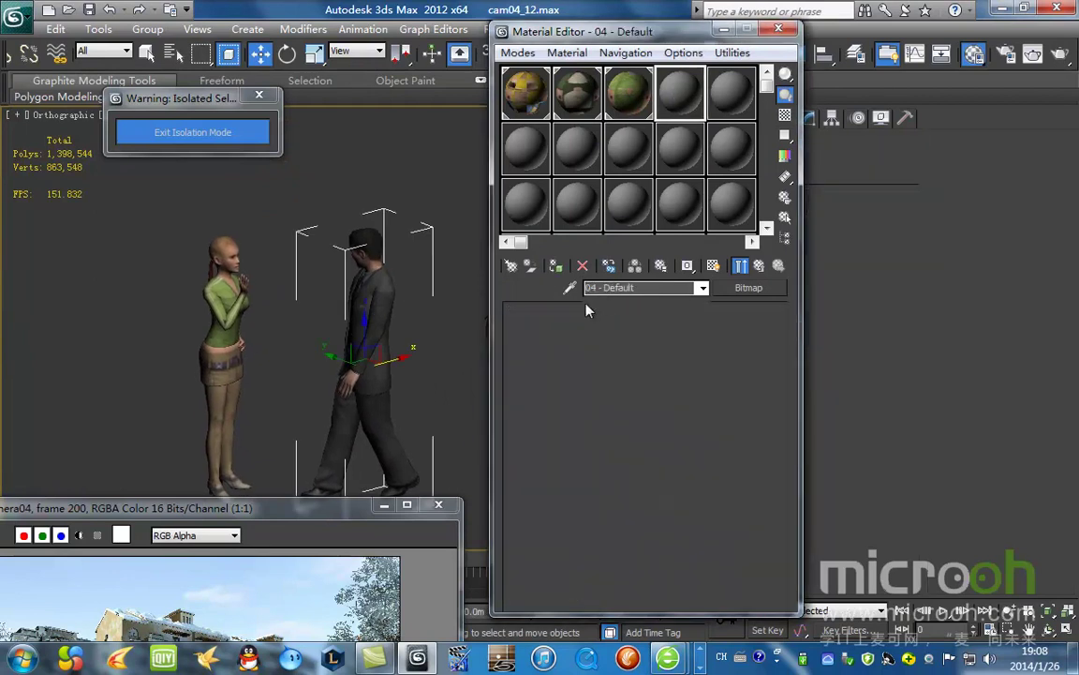
click(569, 287)
click(361, 307)
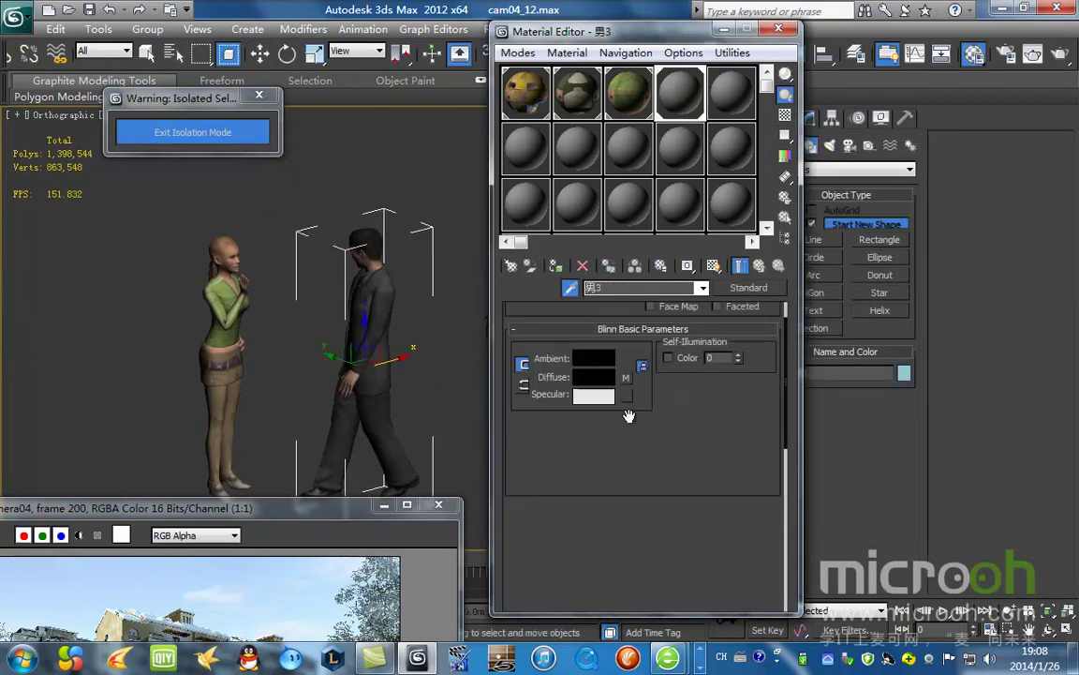
Step: Replace the 男3 diffuse bitmap with casual06_m_25 from the Desktop\yf\map folder
click(626, 377)
click(654, 466)
click(256, 67)
click(172, 84)
double_click(271, 140)
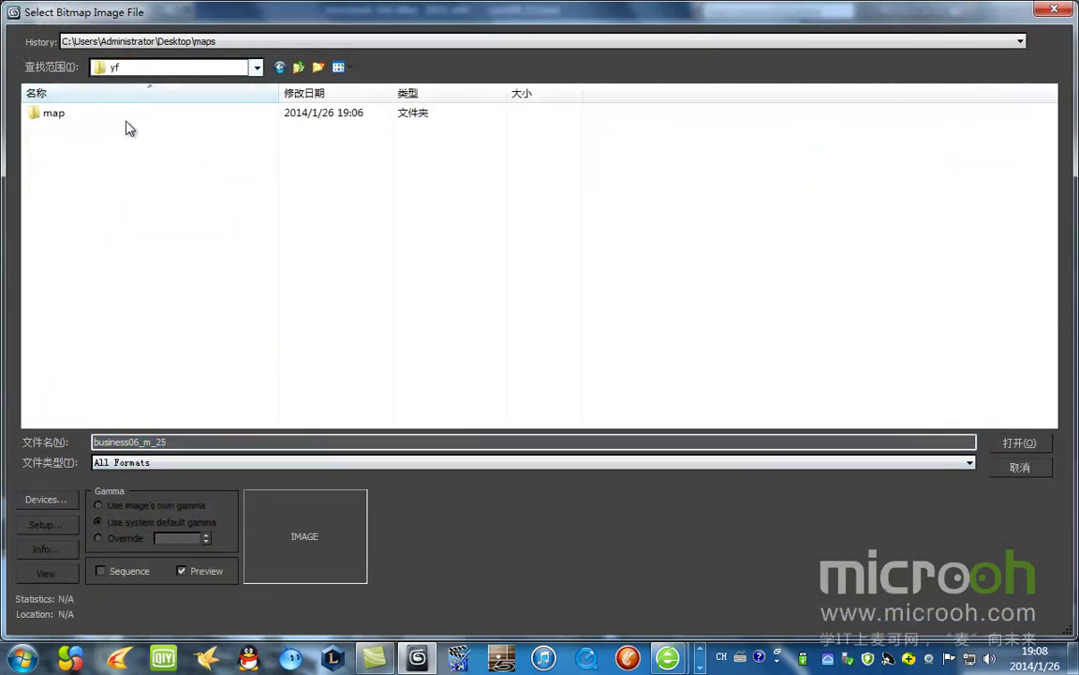
double_click(99, 112)
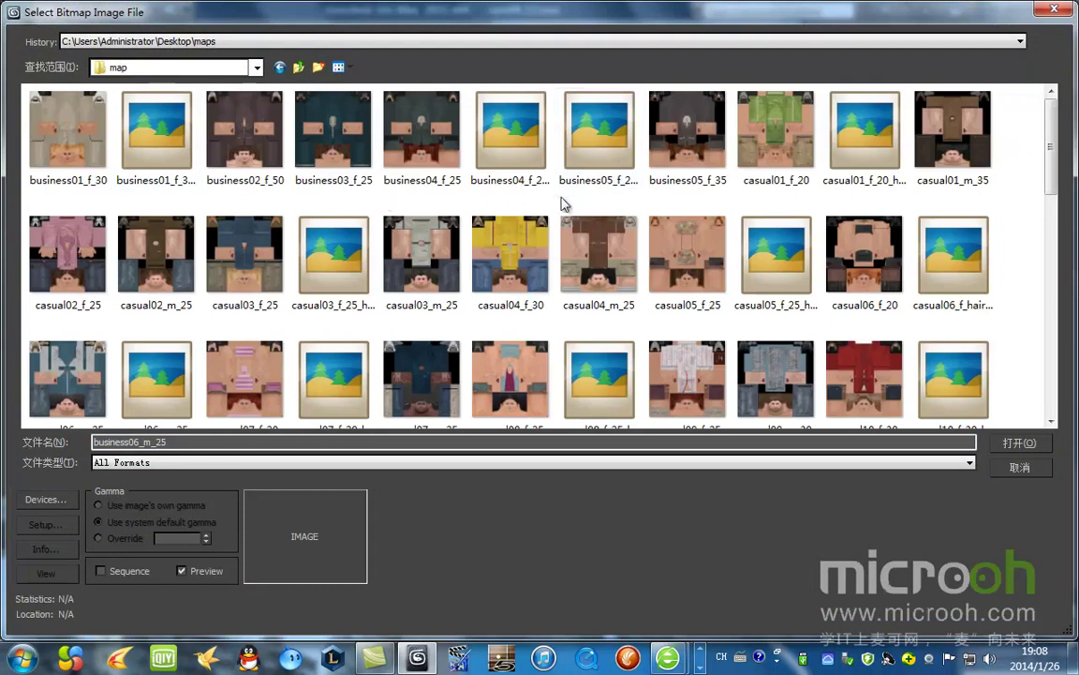
double_click(82, 338)
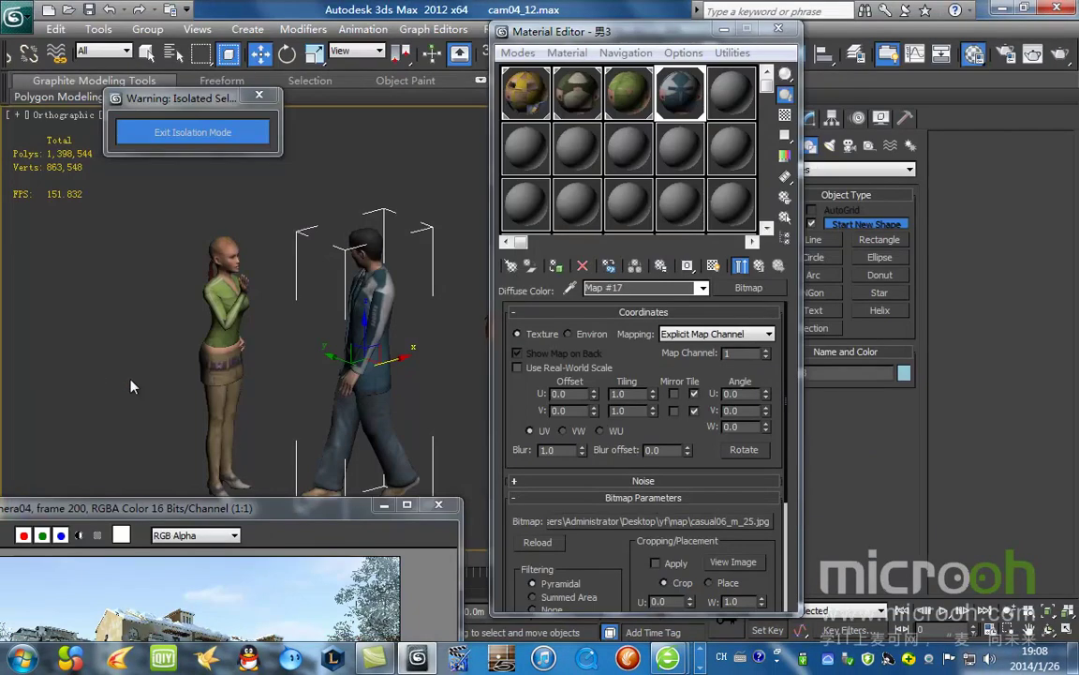
Step: Select the walking woman in the short skirt and sample her 女1 material into the first slot of the second row
scroll(379, 274, down, 3)
scroll(377, 268, down, 2)
middle_drag(377, 268, 302, 284)
scroll(301, 284, up, 4)
click(329, 273)
click(515, 164)
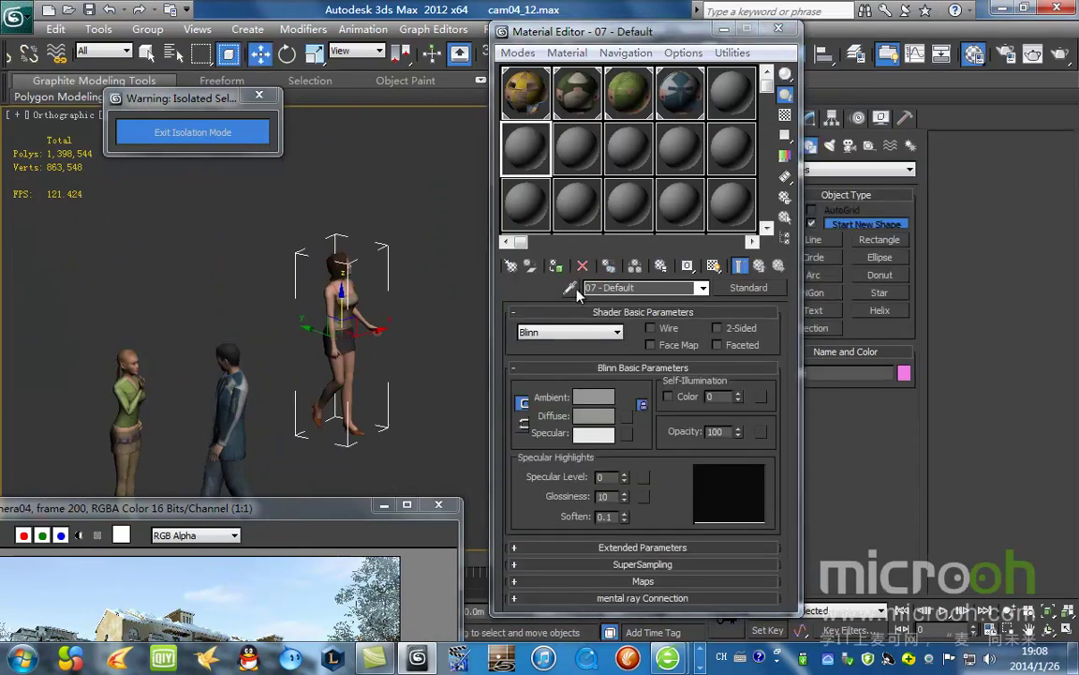
click(569, 287)
click(324, 258)
Step: Replace the 女1 diffuse bitmap with the red-top casual female texture from the map folder
click(686, 380)
click(625, 345)
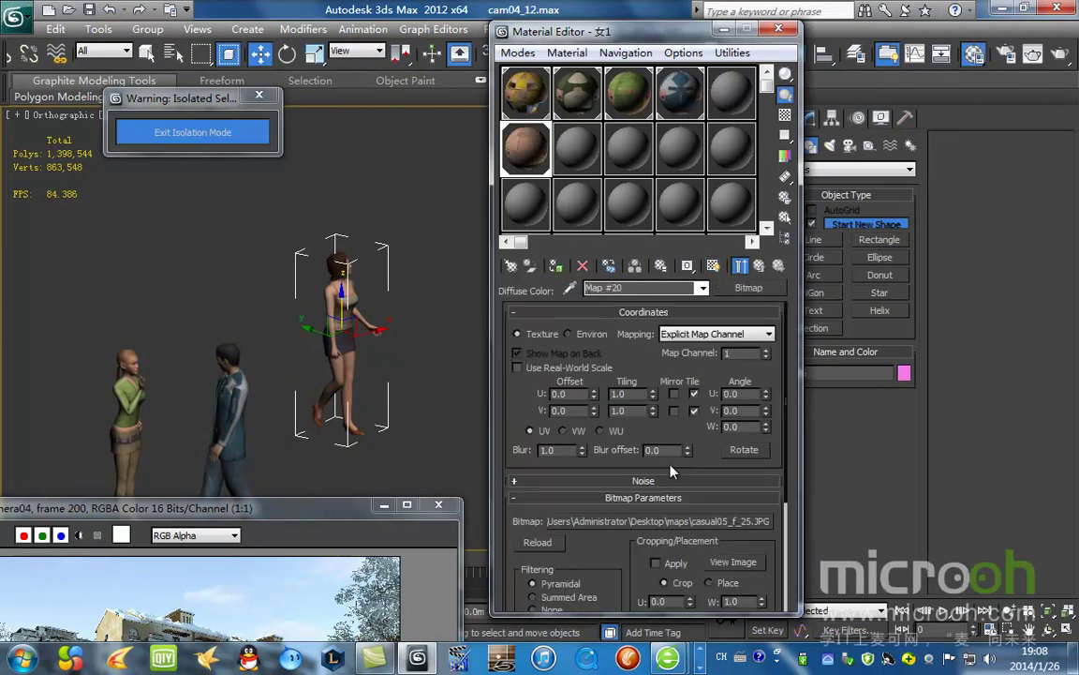
click(600, 468)
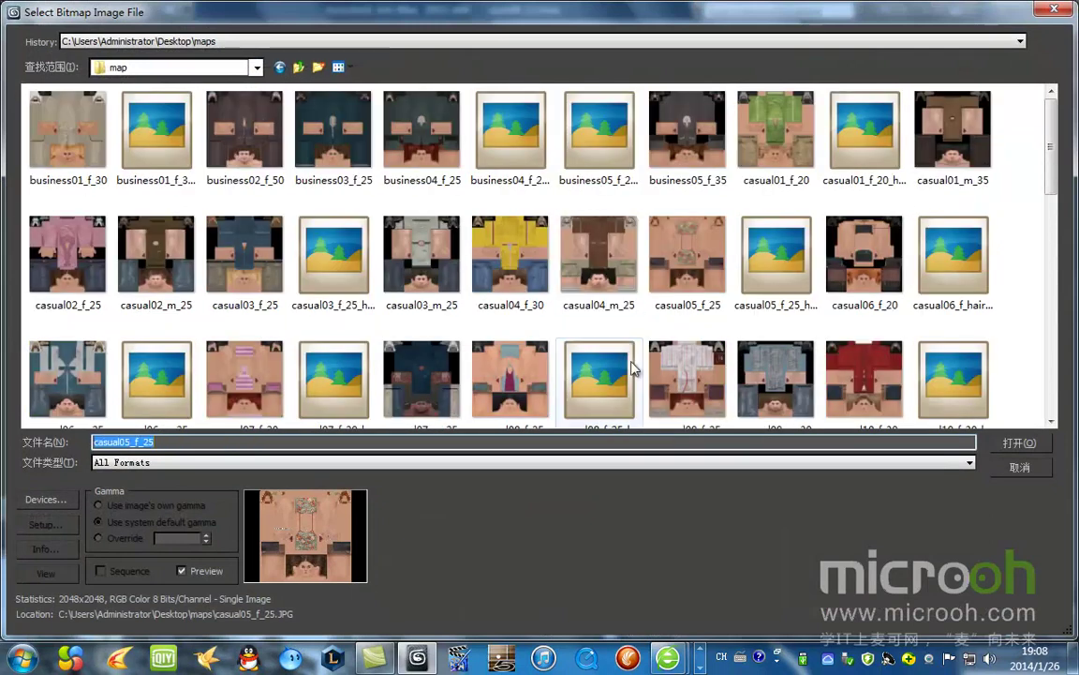
double_click(866, 375)
Step: Select the walking man in the brown shirt, sample his 男11 material into the second slot of the second row, and open its diffuse bitmap
scroll(290, 291, up, 5)
scroll(289, 291, down, 8)
middle_drag(388, 288, 470, 370)
middle_drag(409, 321, 161, 352)
scroll(286, 379, up, 4)
middle_drag(290, 428, 428, 286)
click(385, 194)
click(579, 152)
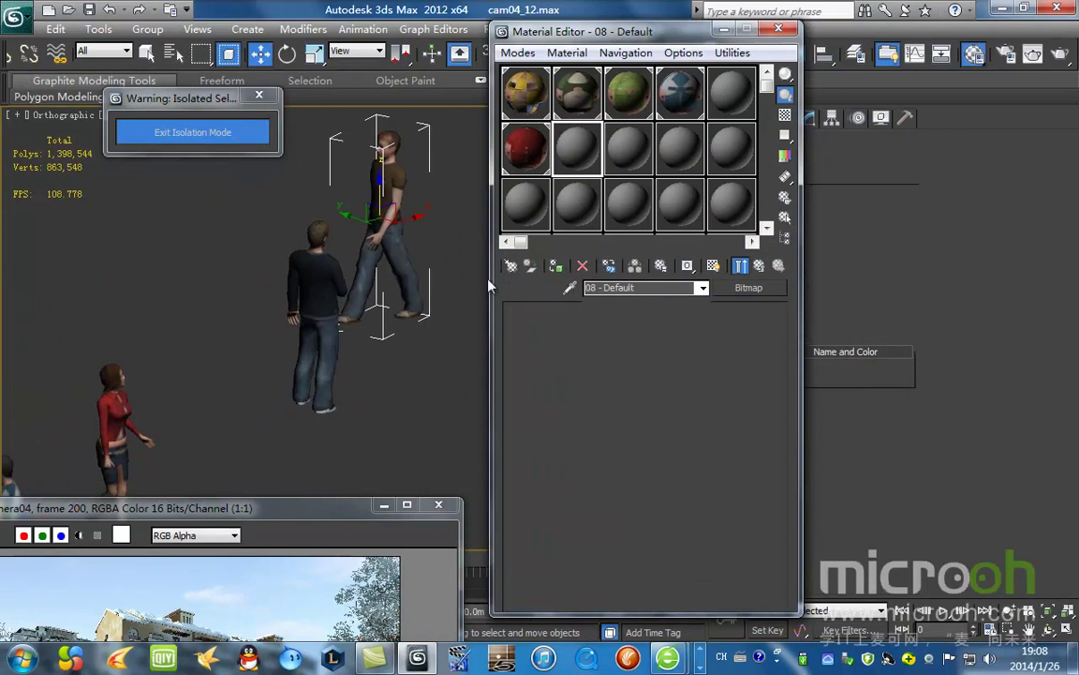
click(569, 288)
click(377, 185)
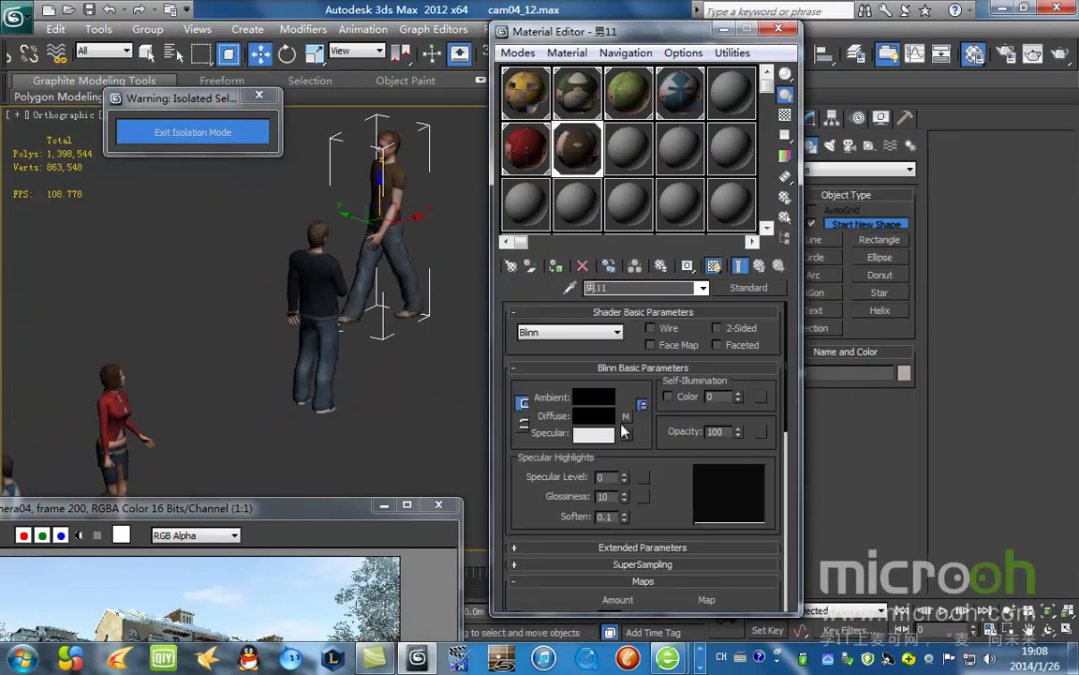
click(623, 417)
click(614, 519)
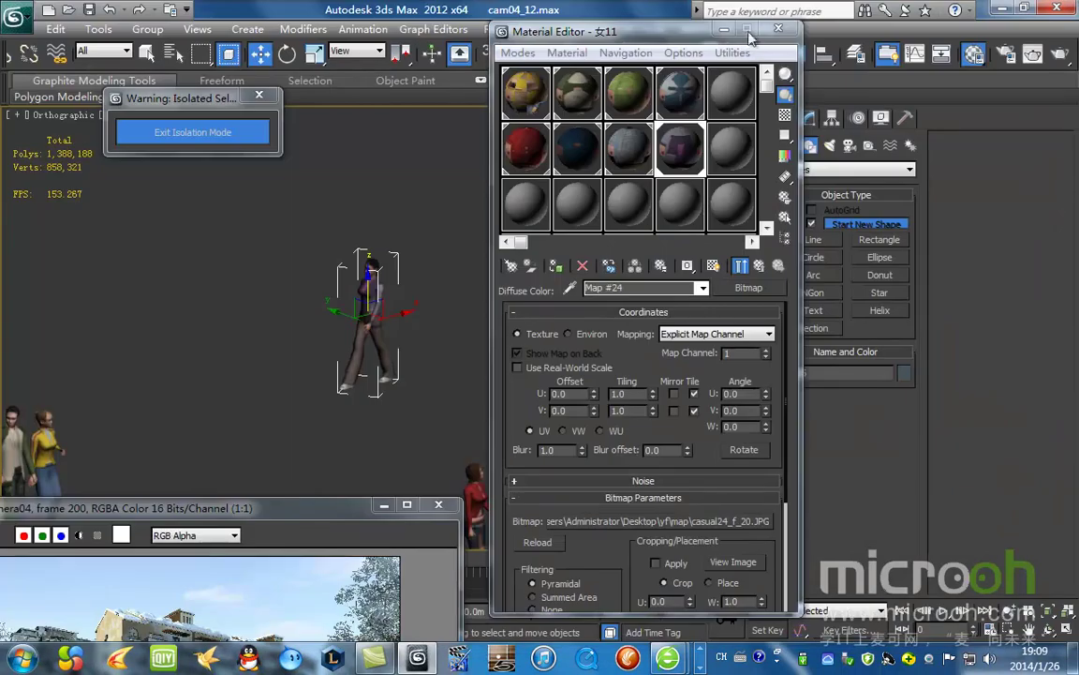
Step: Close the Material Editor, deselect the walking woman, and minimize the rendered frame window
click(773, 31)
click(699, 667)
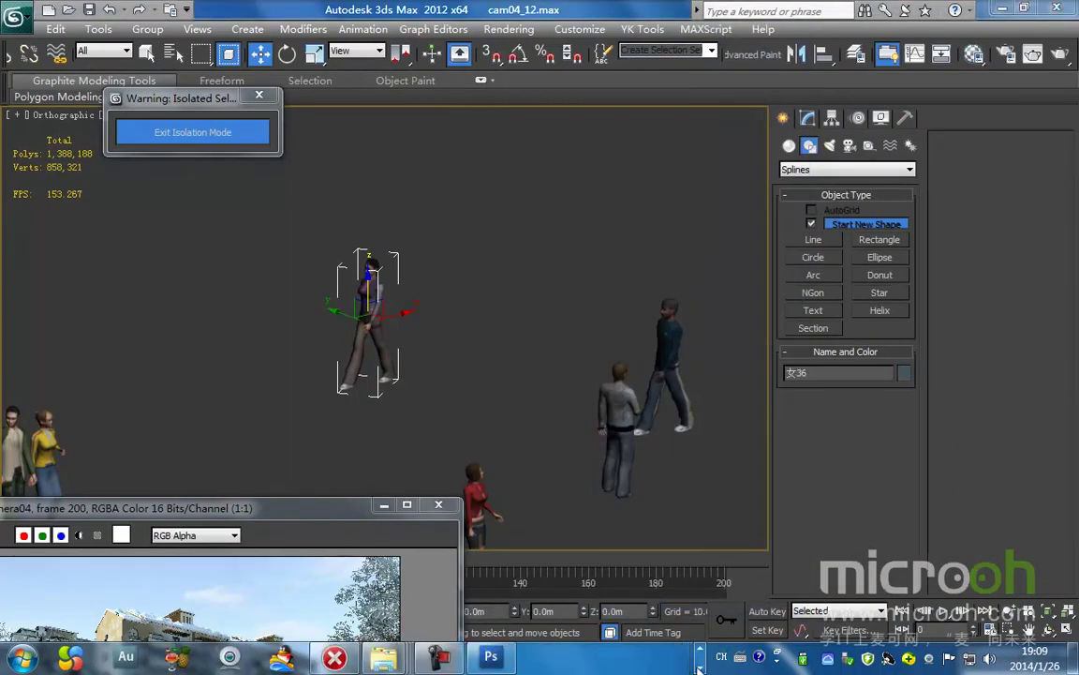
click(479, 198)
scroll(550, 313, down, 6)
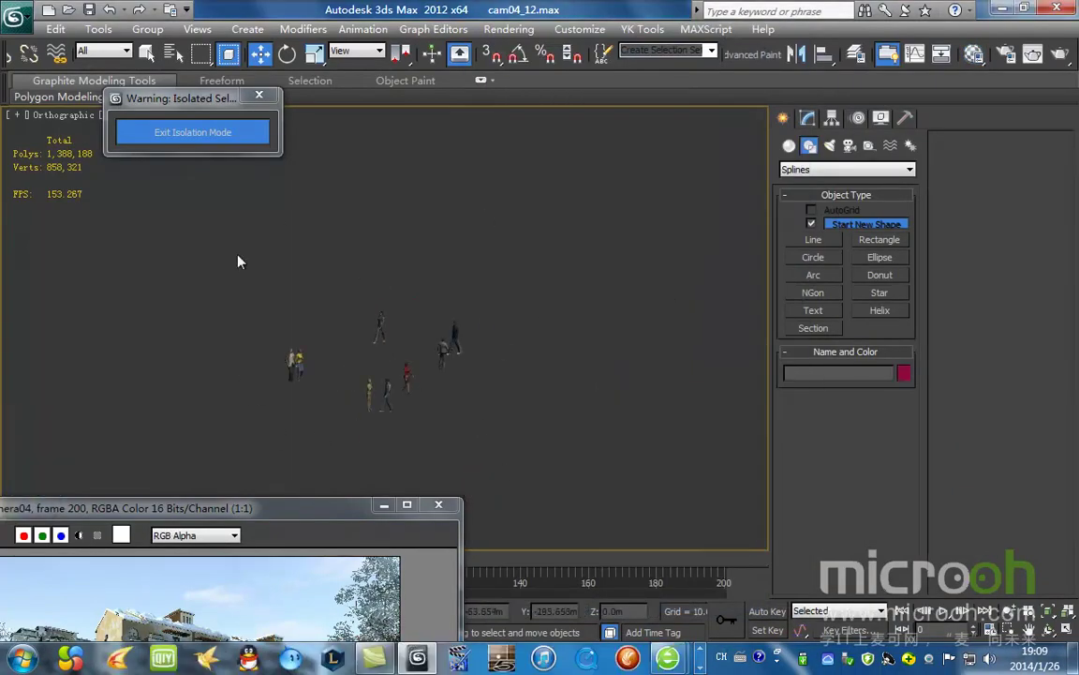
drag(335, 503, 574, 178)
click(620, 182)
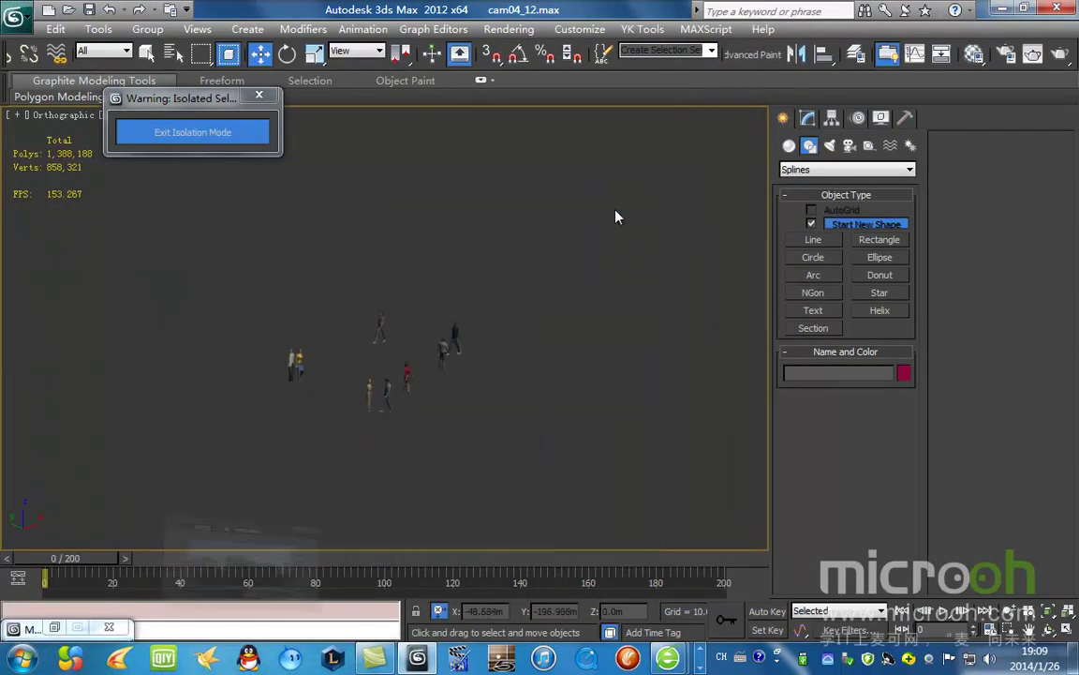
Step: Switch to the top view, select the standing couple, and exit isolation mode
drag(184, 268, 754, 526)
key(t)
key(z)
click(292, 297)
click(235, 136)
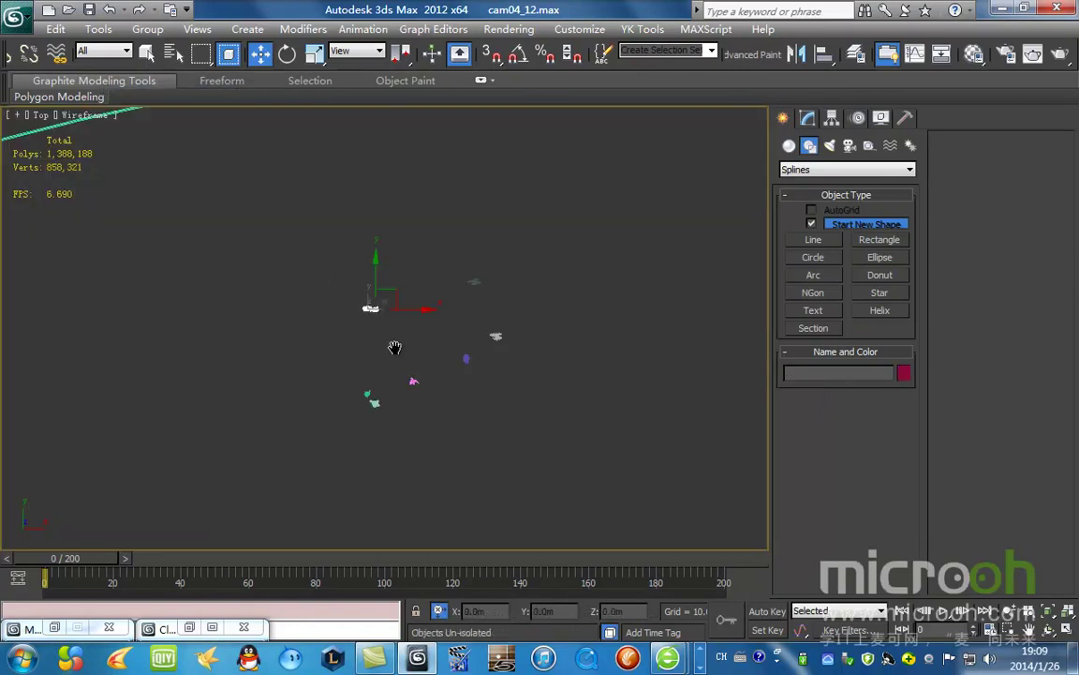
Step: Move the selected couple onto the semicircular paving beside the parked cars in the top view
scroll(514, 431, down, 4)
middle_drag(509, 392, 641, 421)
drag(636, 412, 174, 235)
scroll(190, 248, up, 3)
middle_drag(191, 247, 460, 438)
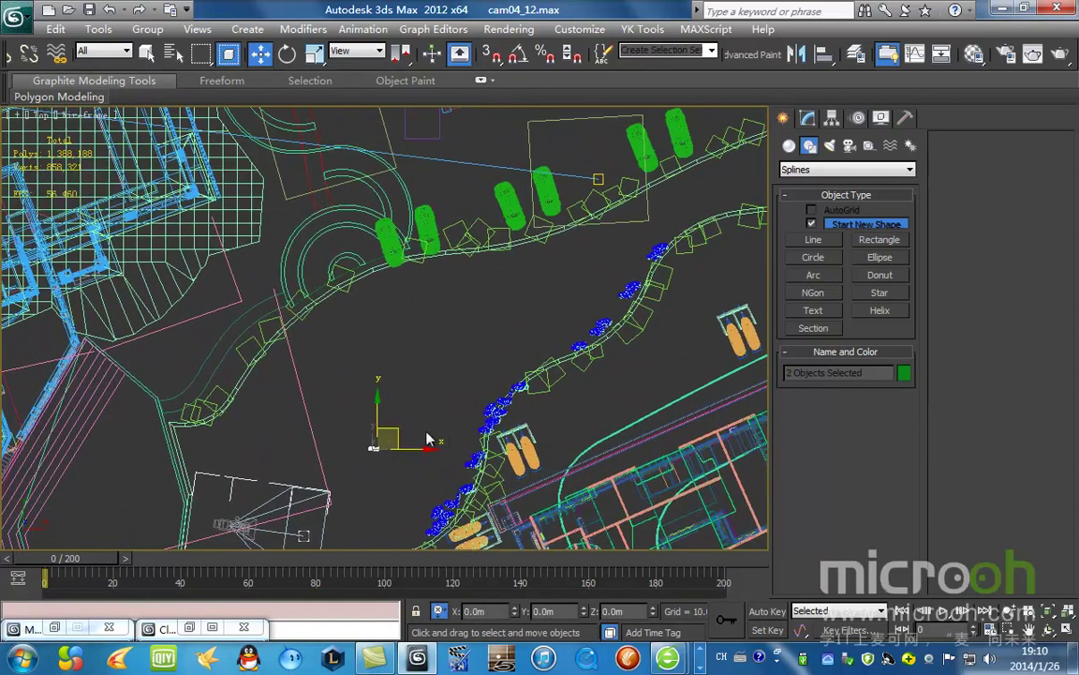
key(F3)
drag(387, 438, 370, 253)
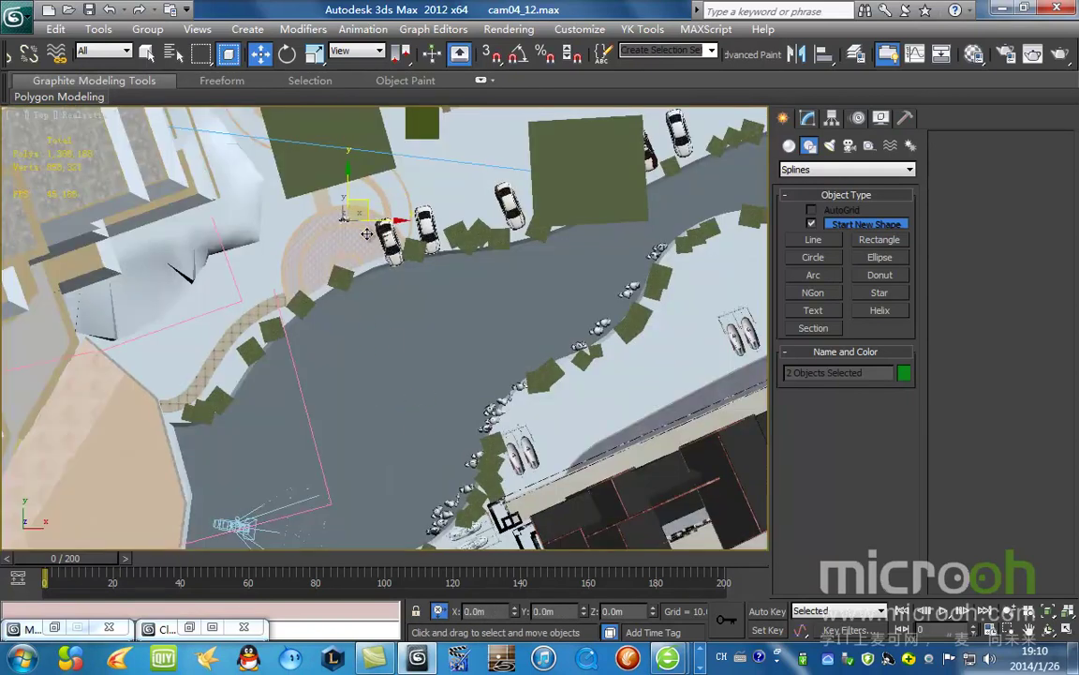
scroll(368, 225, up, 3)
middle_drag(373, 309, 350, 328)
Step: Select the six remaining people and move them from outside the site onto the river
scroll(355, 301, down, 7)
key(F3)
middle_drag(597, 421, 442, 300)
drag(612, 421, 610, 418)
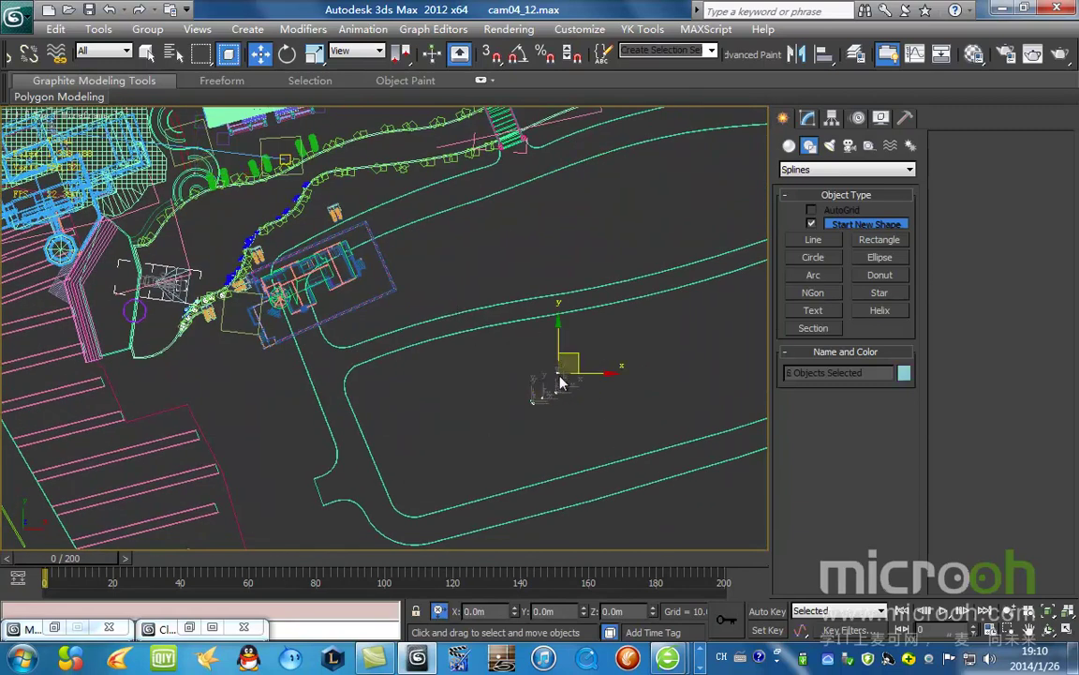
drag(578, 355, 246, 195)
middle_drag(276, 232, 426, 311)
scroll(477, 299, up, 3)
scroll(477, 299, up, 2)
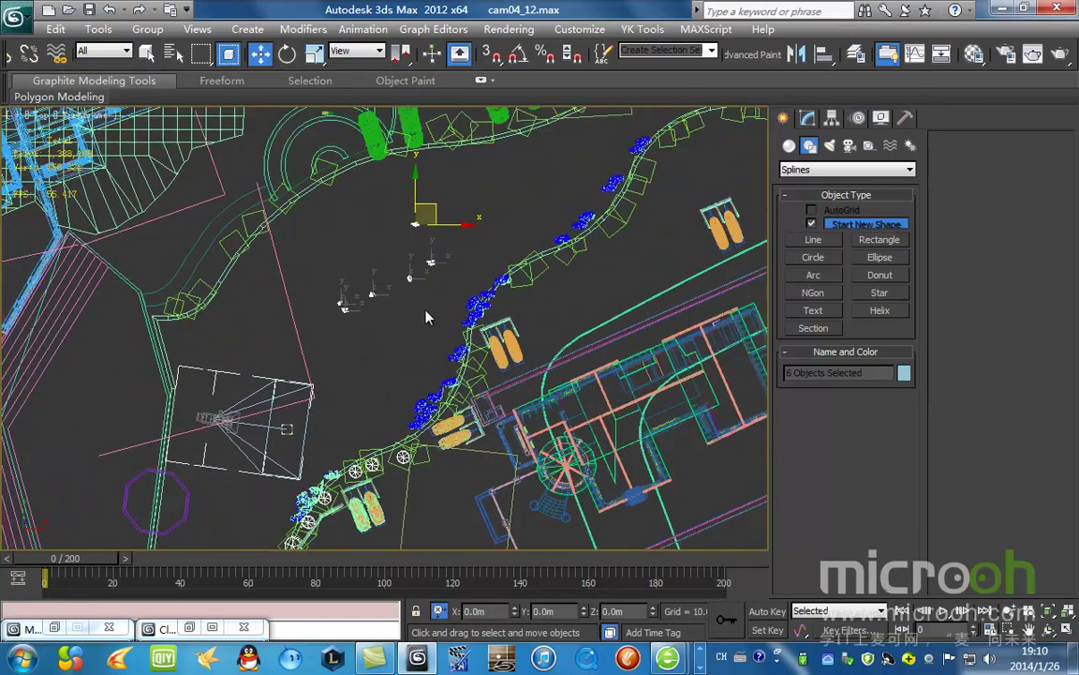
Step: Add VRayProxy to the Hide by Category list and hide all objects of that type
click(880, 117)
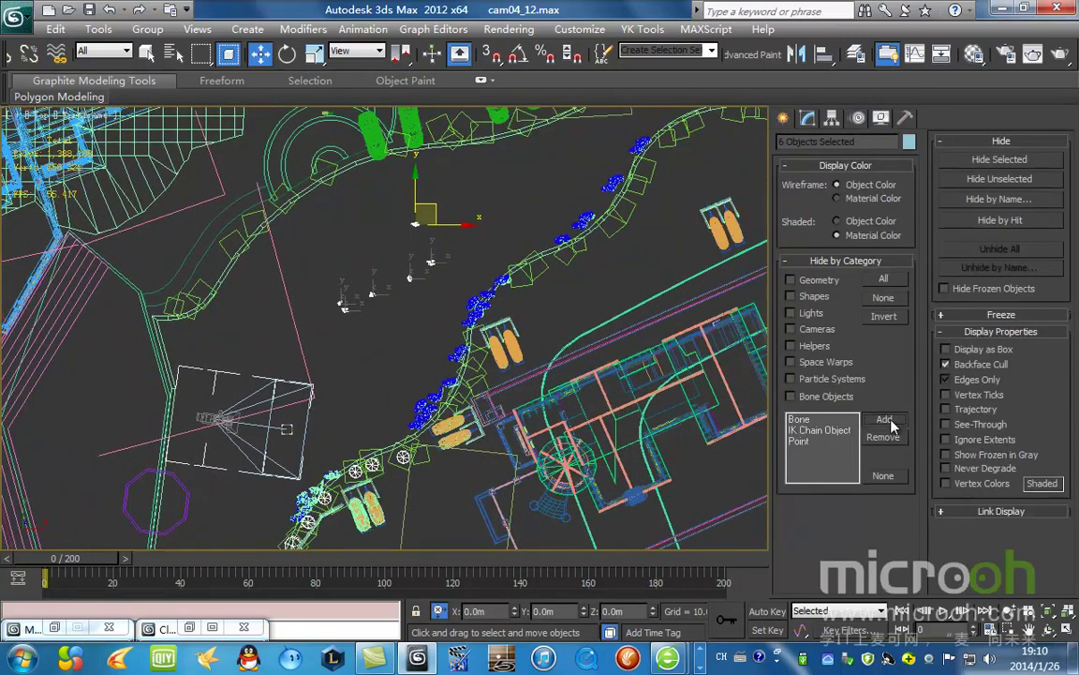
click(883, 419)
drag(98, 16, 273, 79)
drag(385, 125, 384, 306)
click(211, 244)
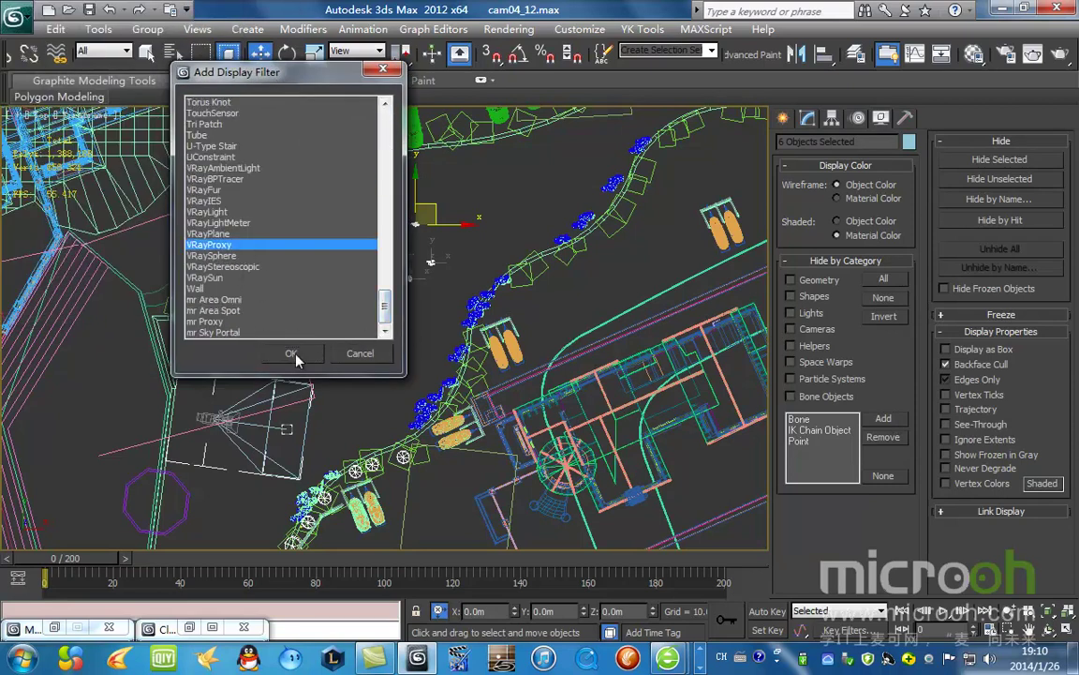
click(292, 354)
click(813, 451)
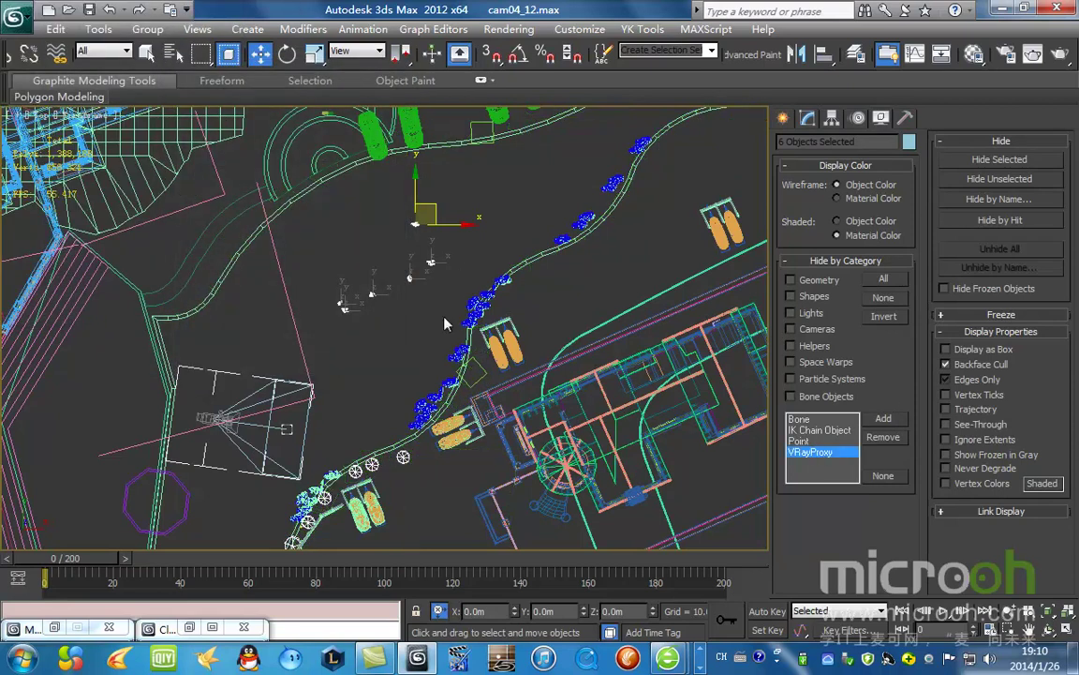
Step: Move the walking woman 女36 onto the semicircular paving beside the couple and turn her diagonally
middle_drag(459, 278, 434, 328)
click(523, 296)
scroll(443, 345, up, 3)
key(F3)
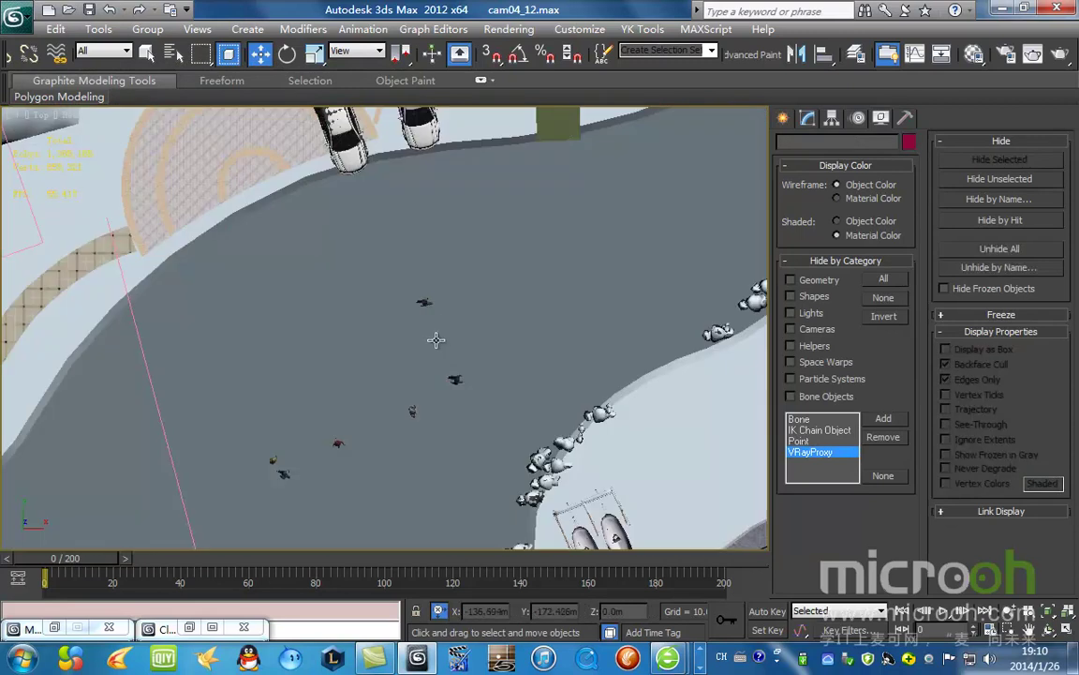
key(F3)
drag(452, 339, 452, 337)
drag(442, 283, 335, 125)
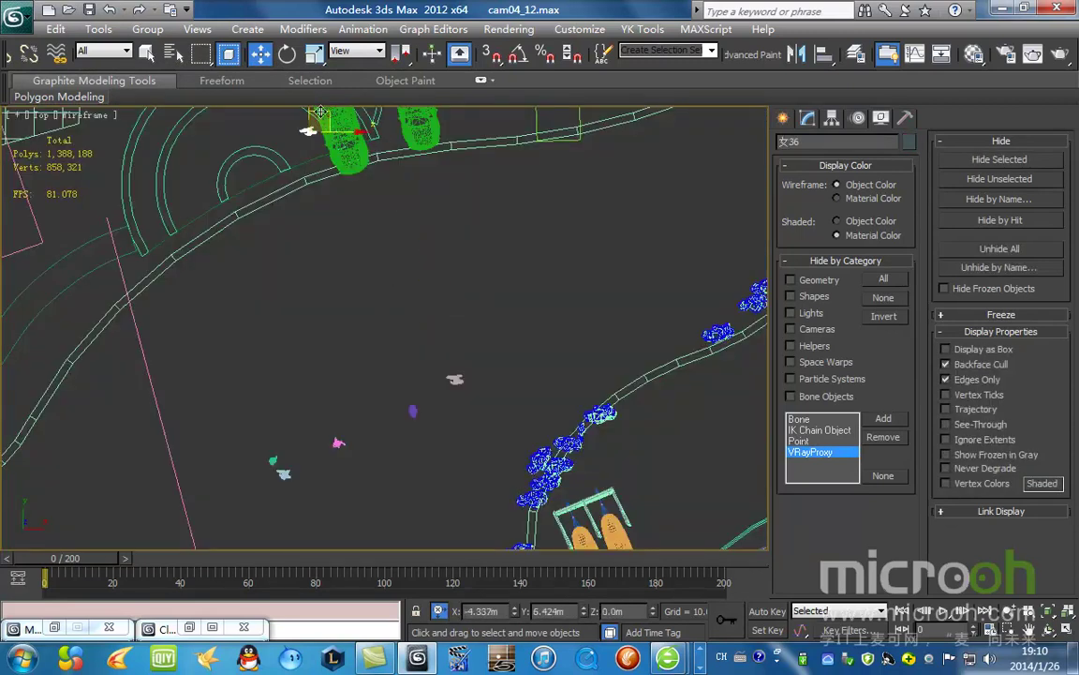
middle_drag(332, 223, 359, 374)
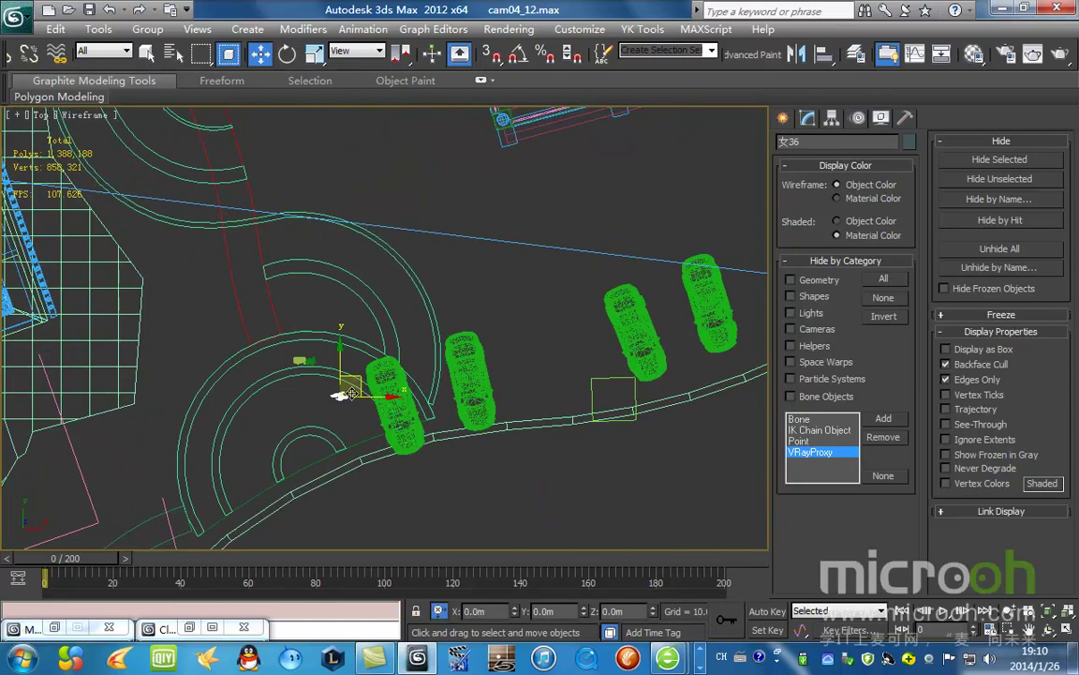
scroll(403, 318, up, 3)
key(e)
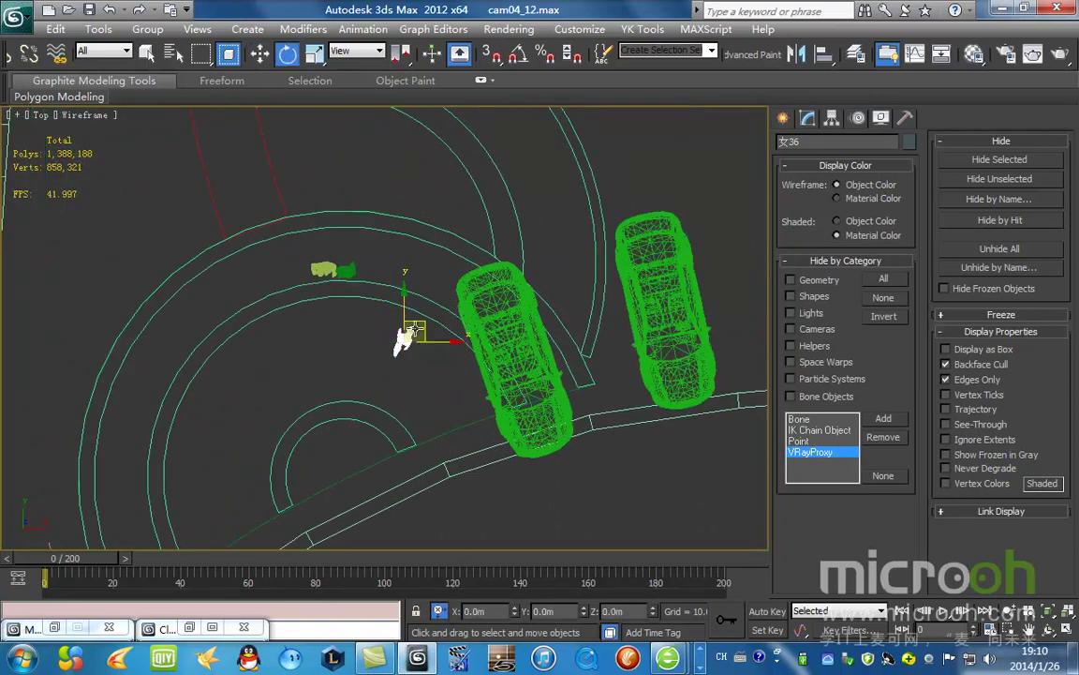
Step: Move 女36 to the open ground between the building and the parked cars, and rotate her about -17° around Z
key(w)
drag(424, 322, 630, 127)
scroll(635, 126, down, 2)
middle_drag(634, 126, 484, 318)
scroll(483, 318, down, 1)
drag(459, 324, 708, 192)
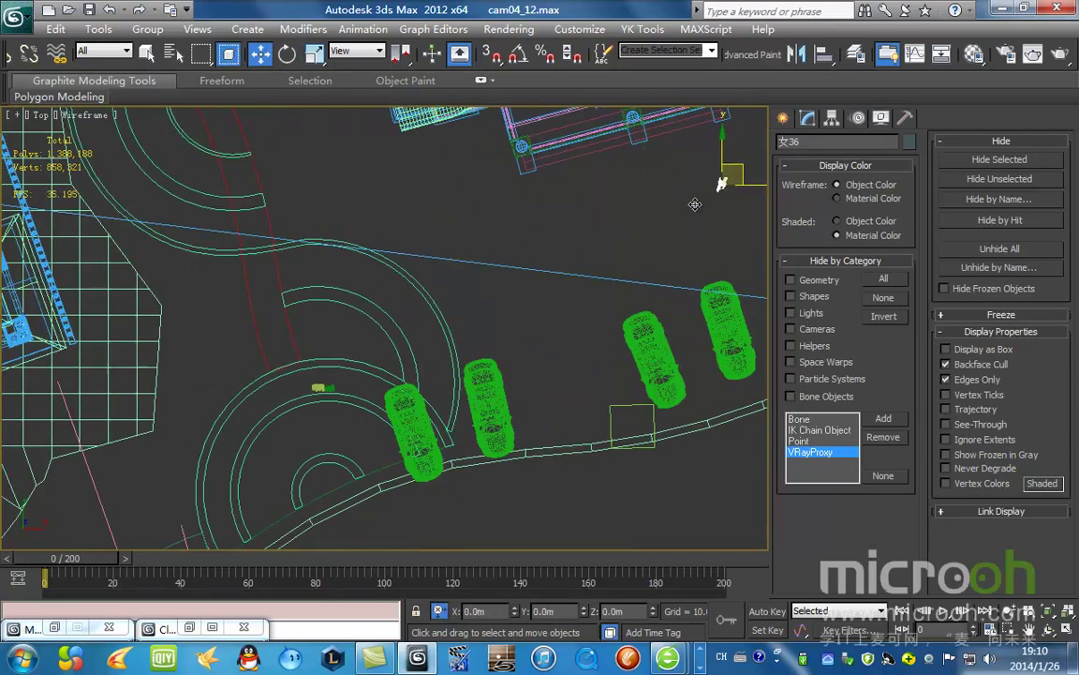
middle_drag(757, 193, 539, 266)
key(e)
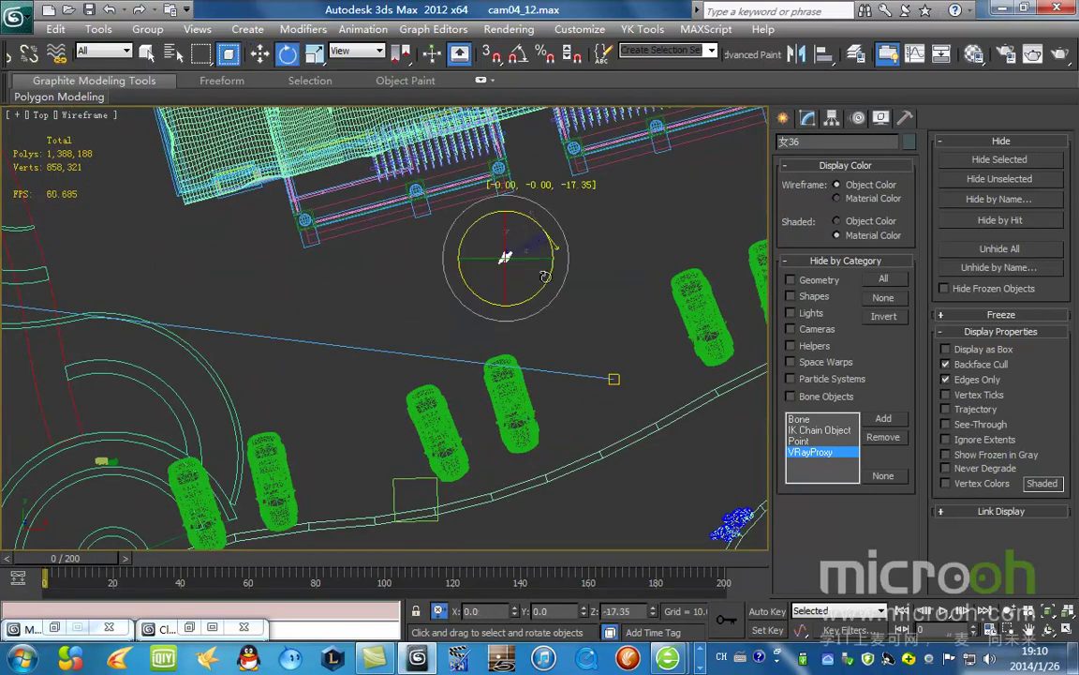
key(w)
Step: Examine 女36's placement through Camera04 at frame 171, and return to the top view at frame 0
middle_drag(541, 345, 364, 230)
key(c)
drag(98, 562, 636, 573)
key(w)
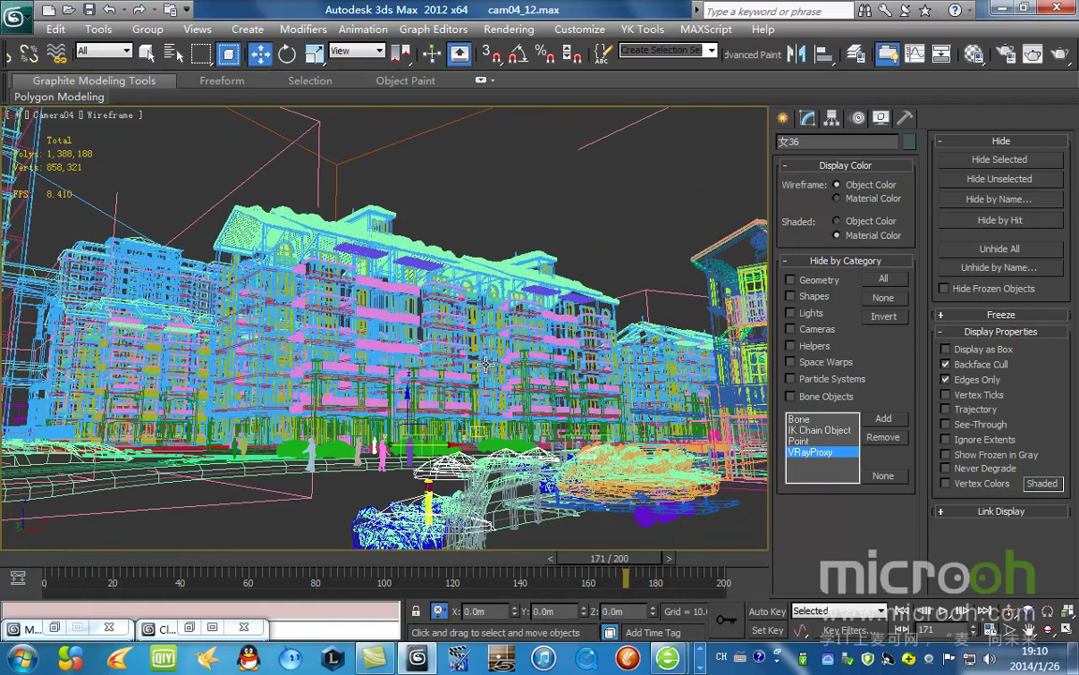
key(t)
key(z)
scroll(377, 313, down, 10)
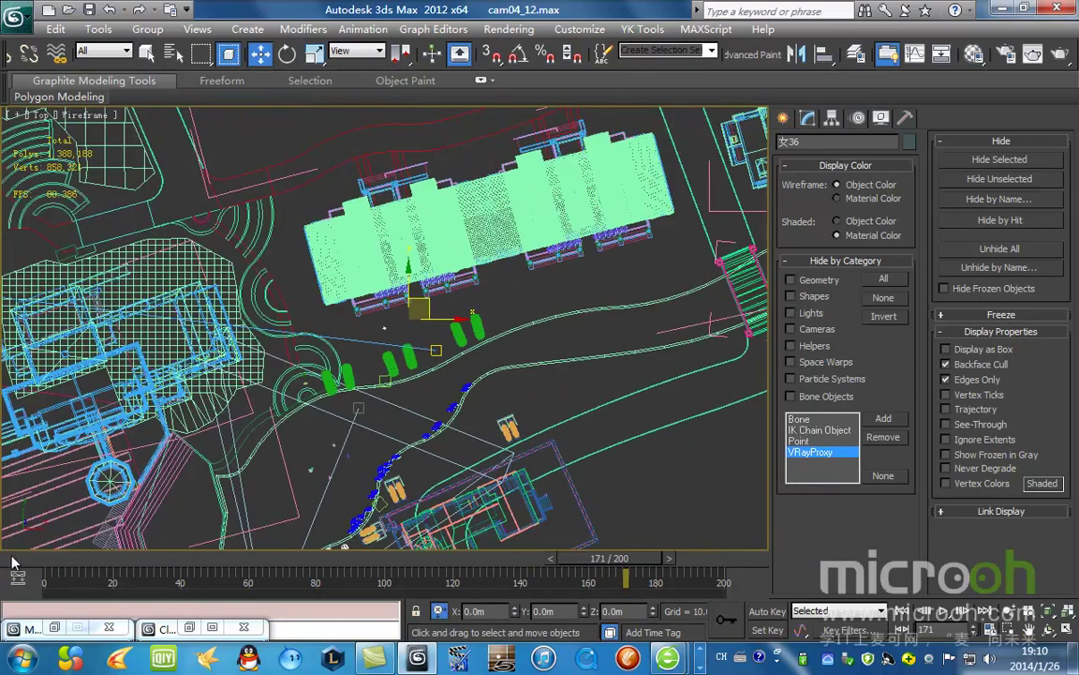
click(3, 559)
Step: Select the woman in green and the man beside her, and move both onto the opposite bank beside the railing and snowmobiles
scroll(468, 319, up, 5)
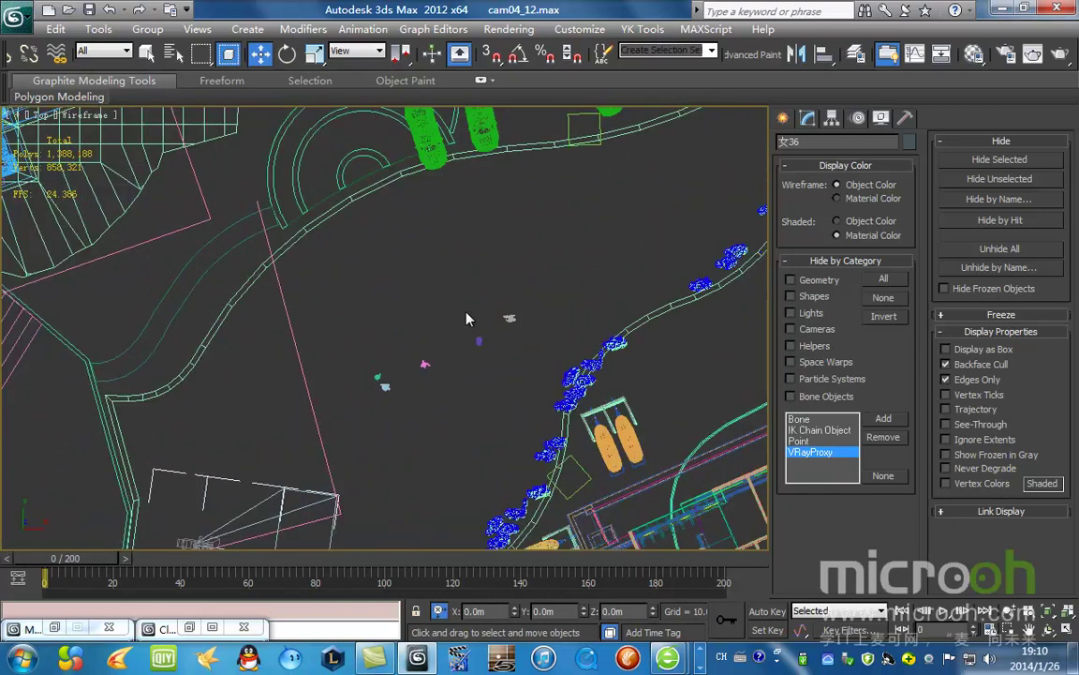
scroll(412, 356, up, 3)
drag(372, 437, 283, 323)
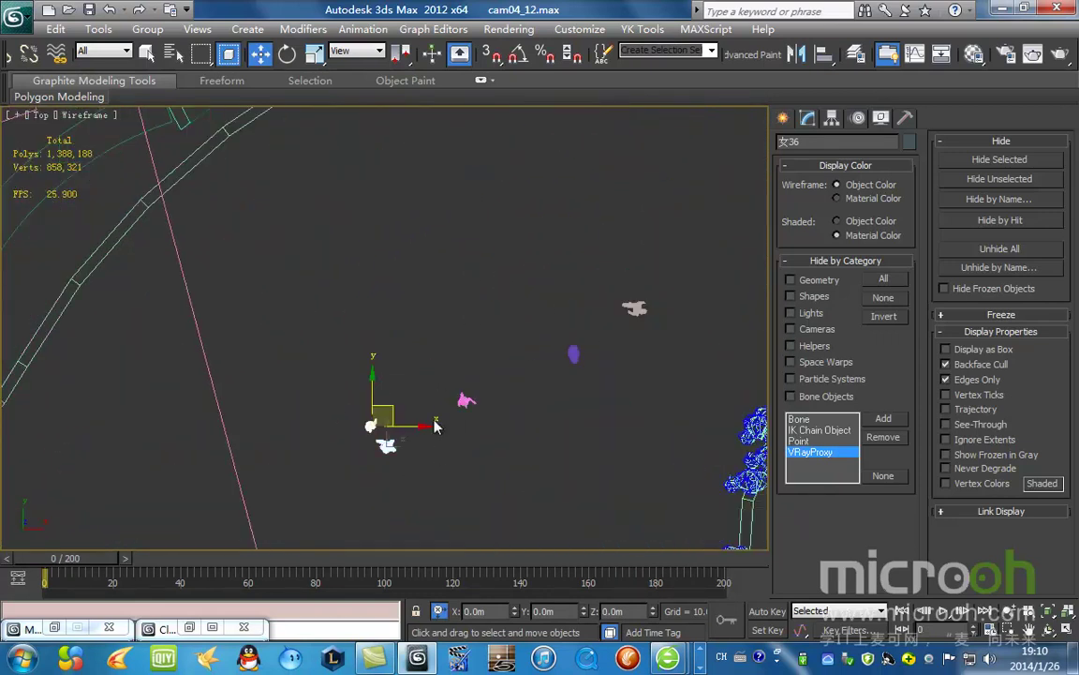
scroll(338, 220, down, 5)
drag(357, 160, 443, 518)
middle_drag(442, 518, 490, 273)
drag(491, 275, 369, 263)
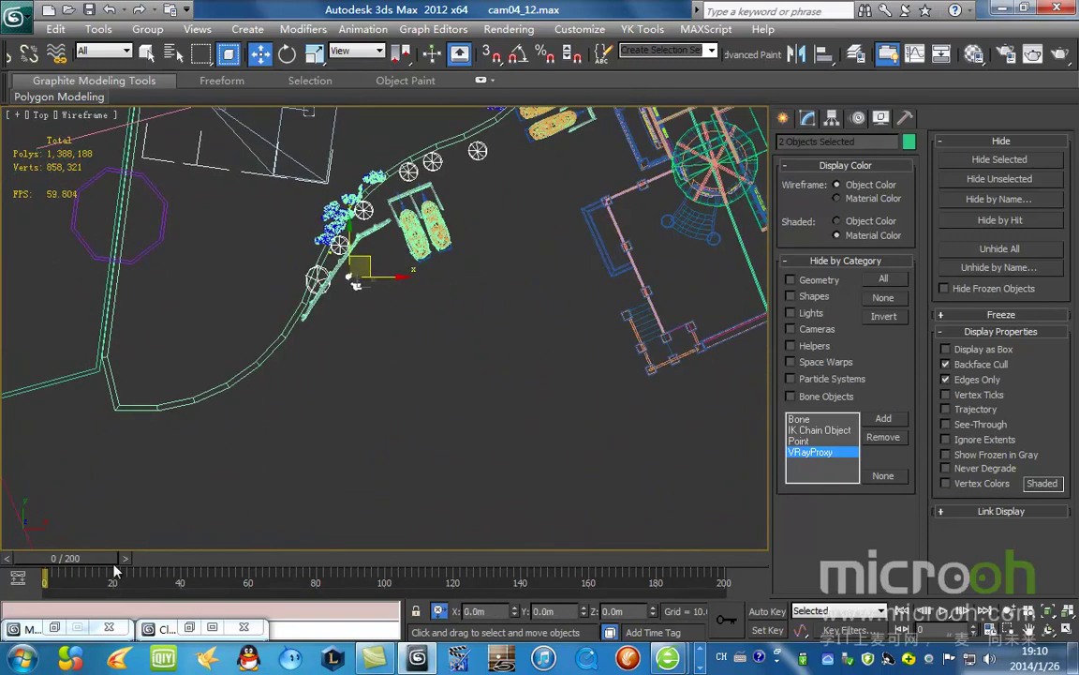
Step: Examine the relocated pair by the railing through Camera04 at frame 200 in shaded display
key(c)
drag(89, 559, 854, 583)
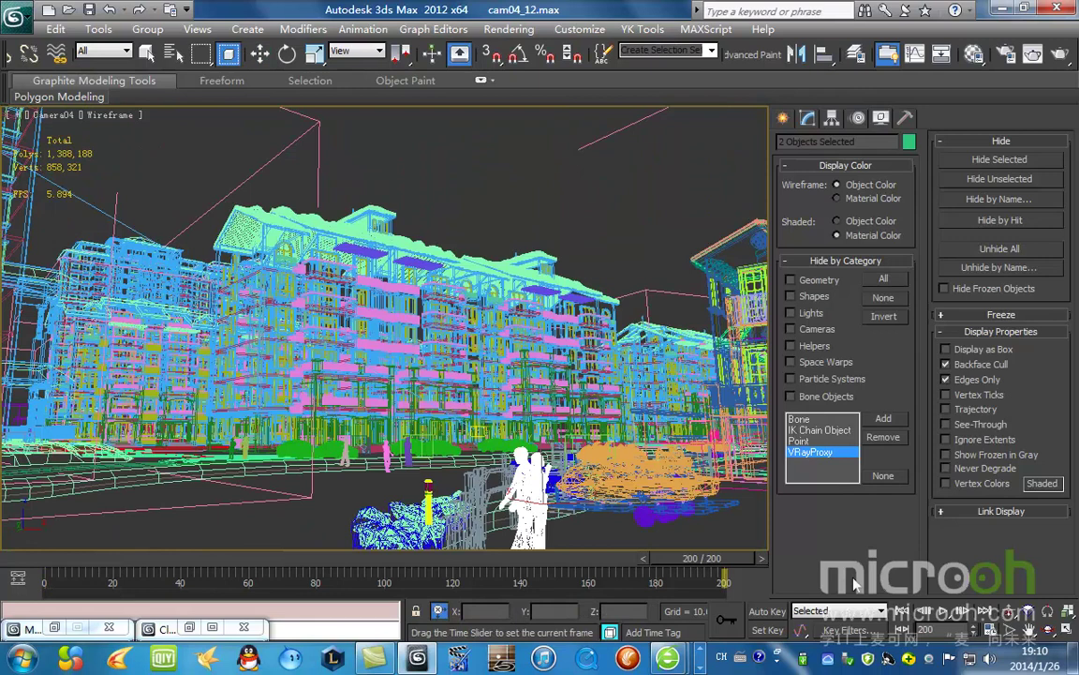
key(F3)
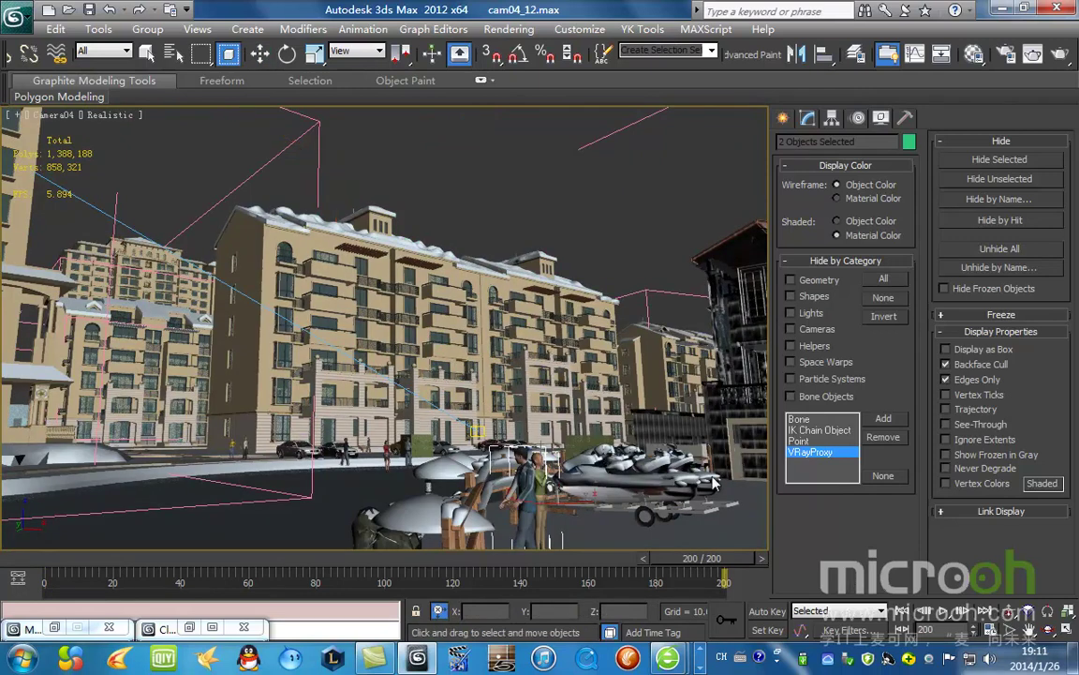
Step: Select only the man 男53 in the top view and move him to the opposite side of the woman in green
key(t)
scroll(363, 301, down, 5)
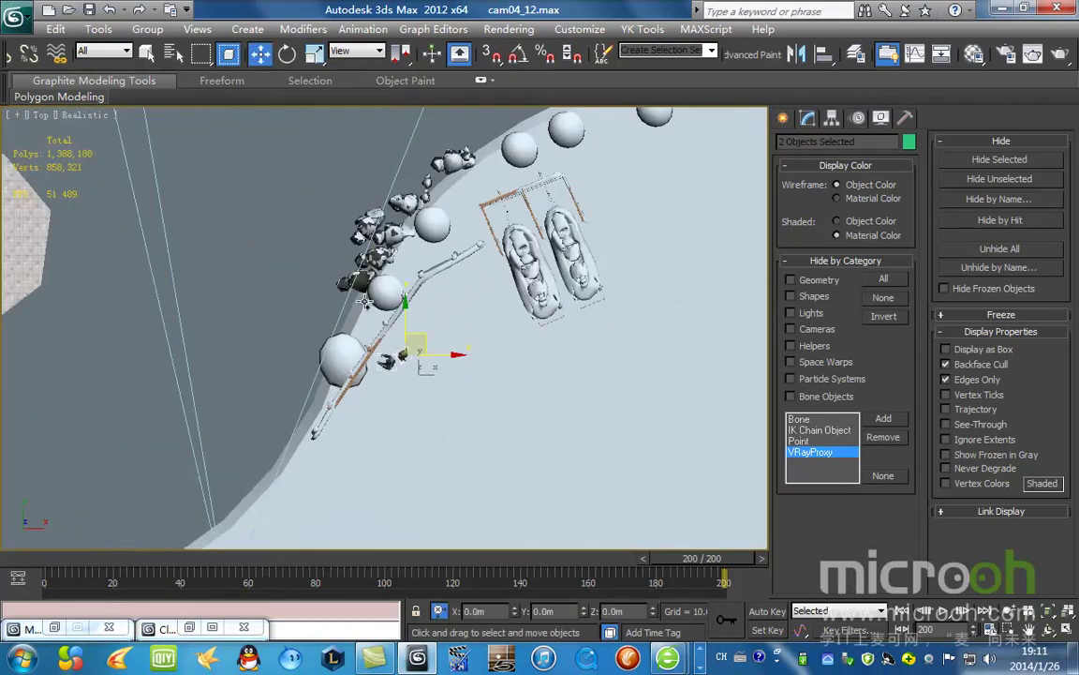
key(F3)
scroll(389, 379, up, 4)
middle_drag(410, 454, 407, 405)
scroll(407, 405, up, 2)
click(460, 419)
click(403, 355)
drag(506, 370, 611, 375)
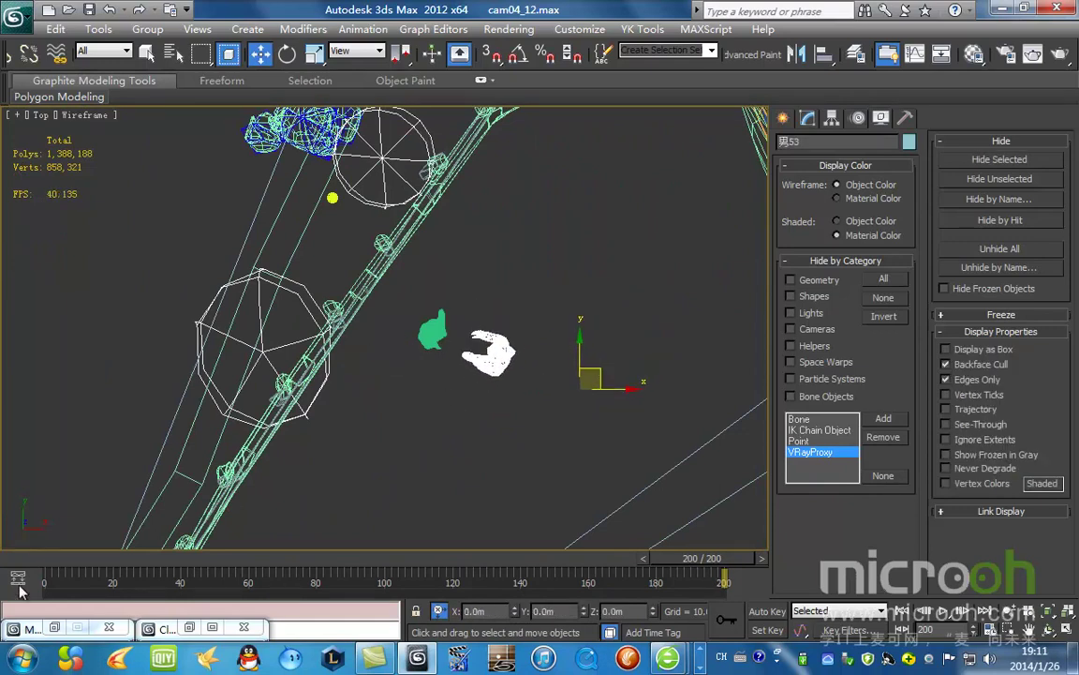
Step: Check 男53's new position beside the woman through Camera04 at frame 200 in shaded display
drag(38, 581, 766, 604)
key(c)
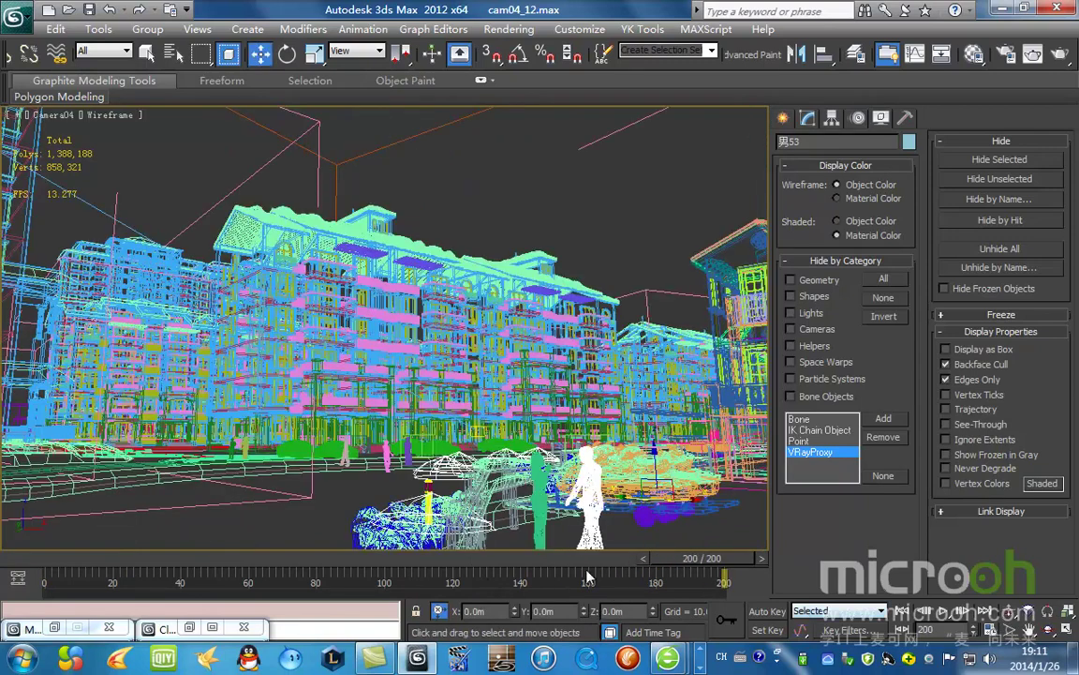
drag(704, 567, 748, 576)
key(F3)
key(w)
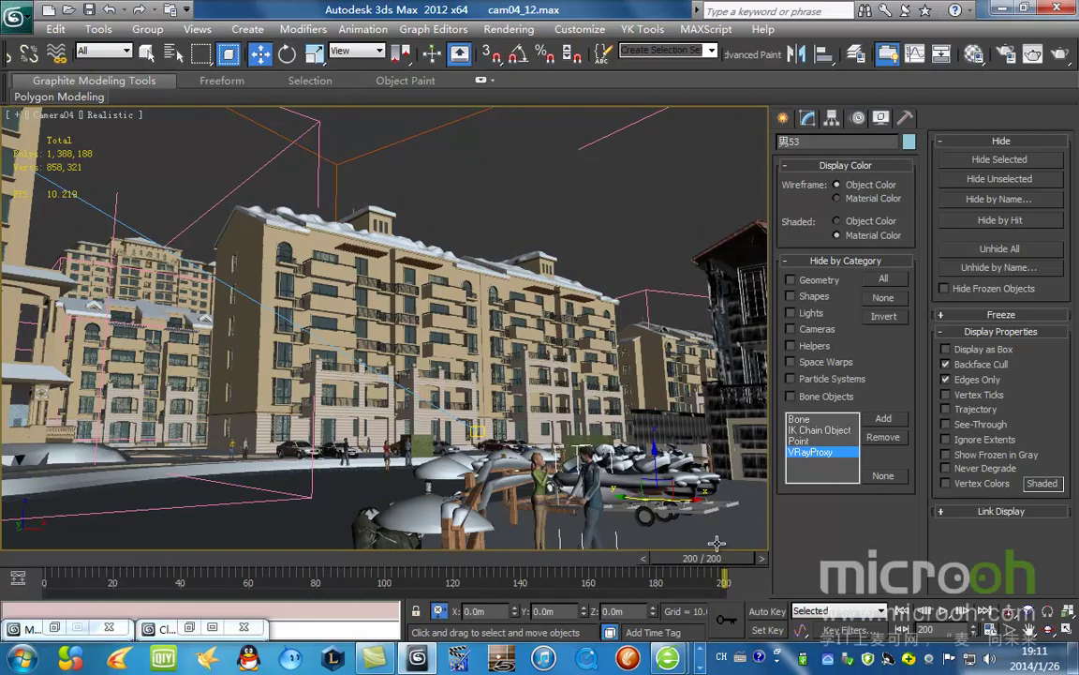
Step: Shift 男53 slightly in the top view at frame 179 so he lines up with the woman in green
key(t)
scroll(433, 306, down, 3)
scroll(483, 456, up, 2)
middle_drag(482, 455, 485, 358)
scroll(484, 357, down, 1)
drag(722, 563, 650, 568)
drag(553, 396, 516, 341)
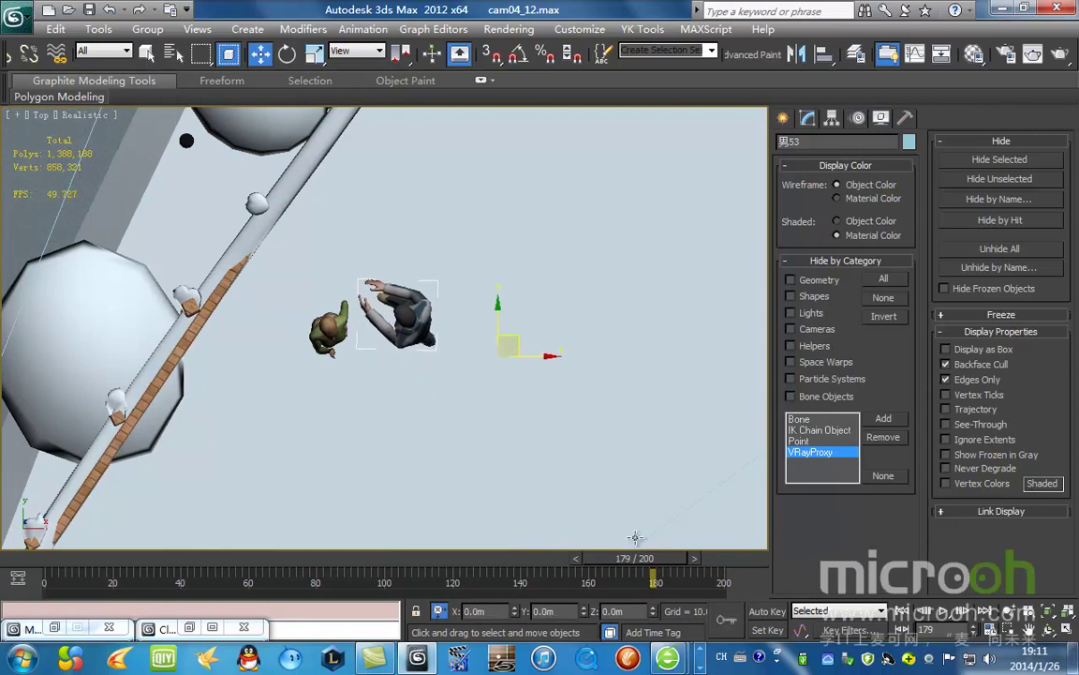
Step: Rotate 男53 by about 27 degrees around his vertical axis at frame 200 so he faces the woman in green
drag(664, 562, 794, 564)
alt+middle_drag(497, 362, 477, 293)
key(e)
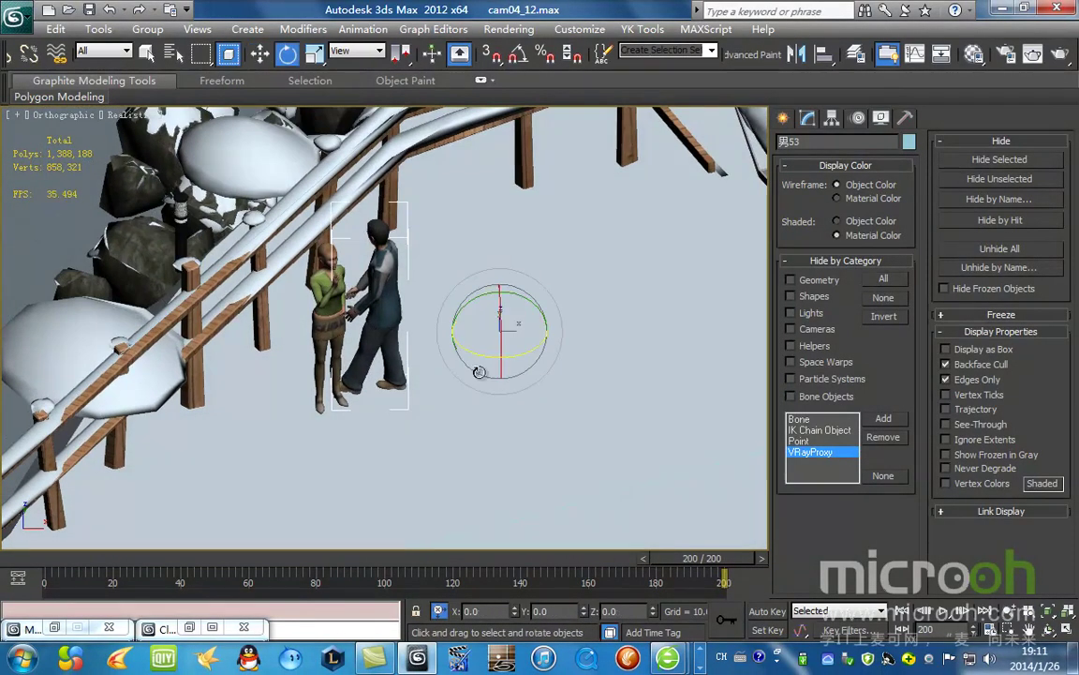
drag(489, 358, 544, 350)
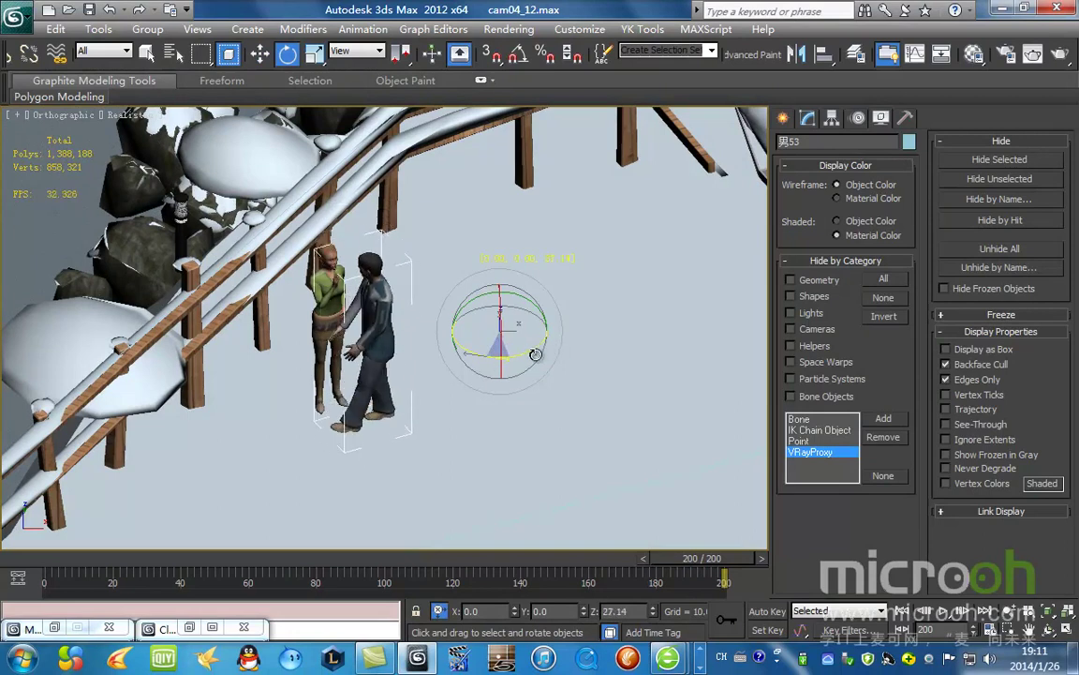
mouse_move(703, 560)
mouse_down()
mouse_move(494, 564)
mouse_move(724, 564)
mouse_up()
key(e)
Step: Check 男53's new orientation in the wider scene and through Camera04 at frame 200
middle_drag(478, 438, 424, 321)
scroll(424, 321, down, 5)
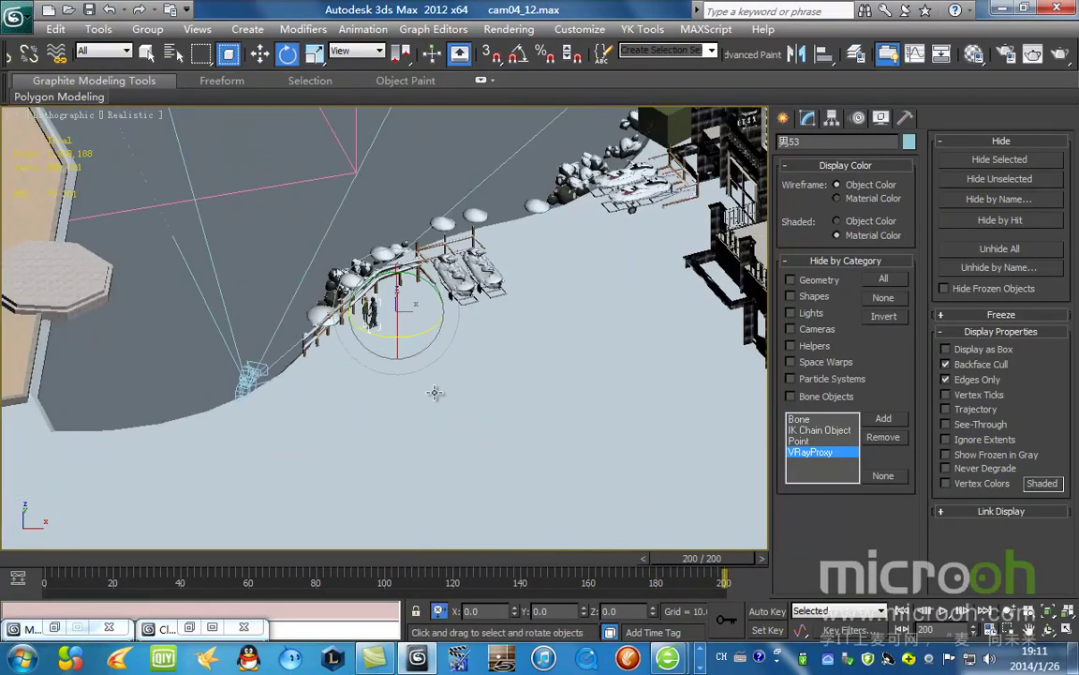
click(260, 54)
key(c)
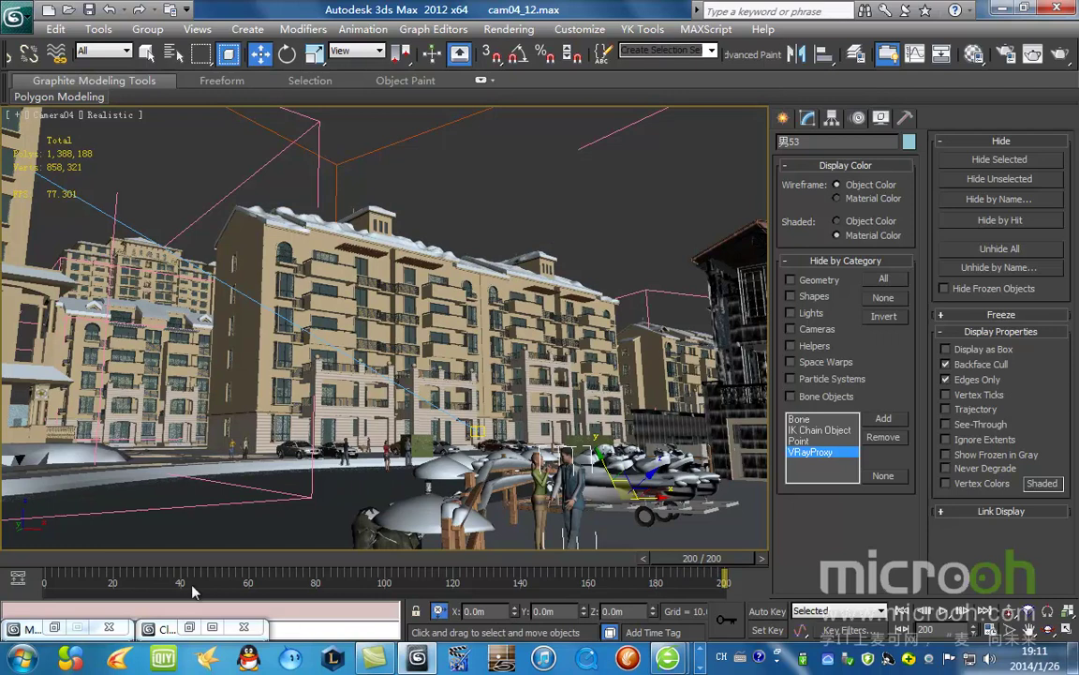
Step: Select the woman 女46 among the three figures below the curved bank at frame 0 and inspect her in shaded display
key(Home)
key(t)
key(z)
key(F3)
scroll(379, 363, down, 6)
click(524, 455)
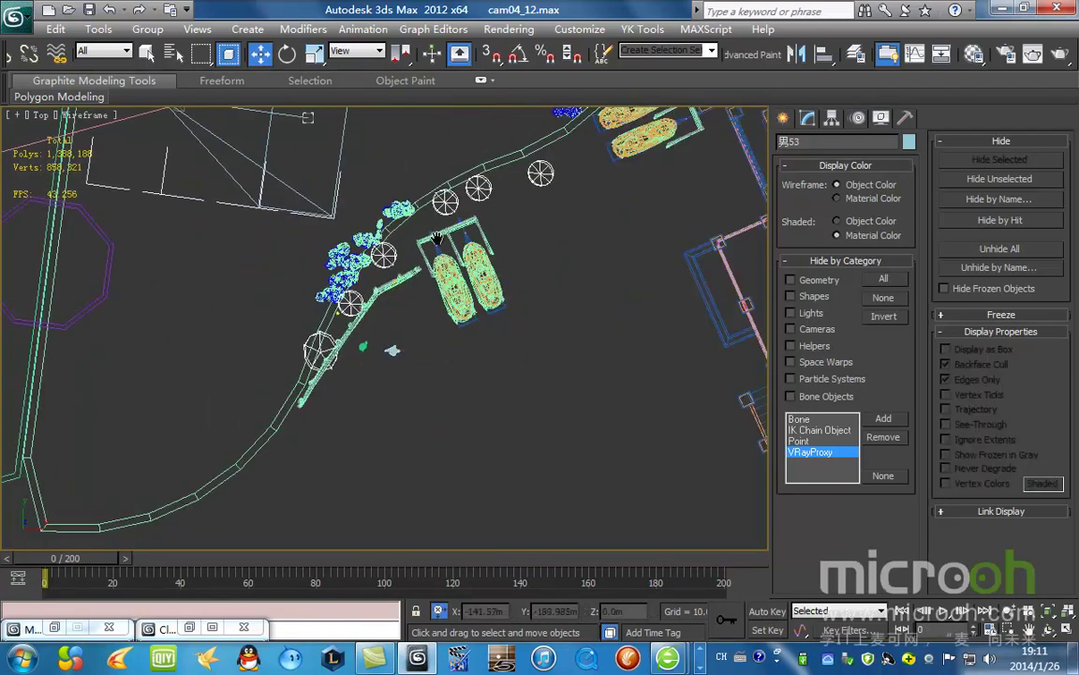
middle_drag(446, 173, 474, 491)
scroll(503, 239, down, 2)
middle_drag(503, 239, 441, 494)
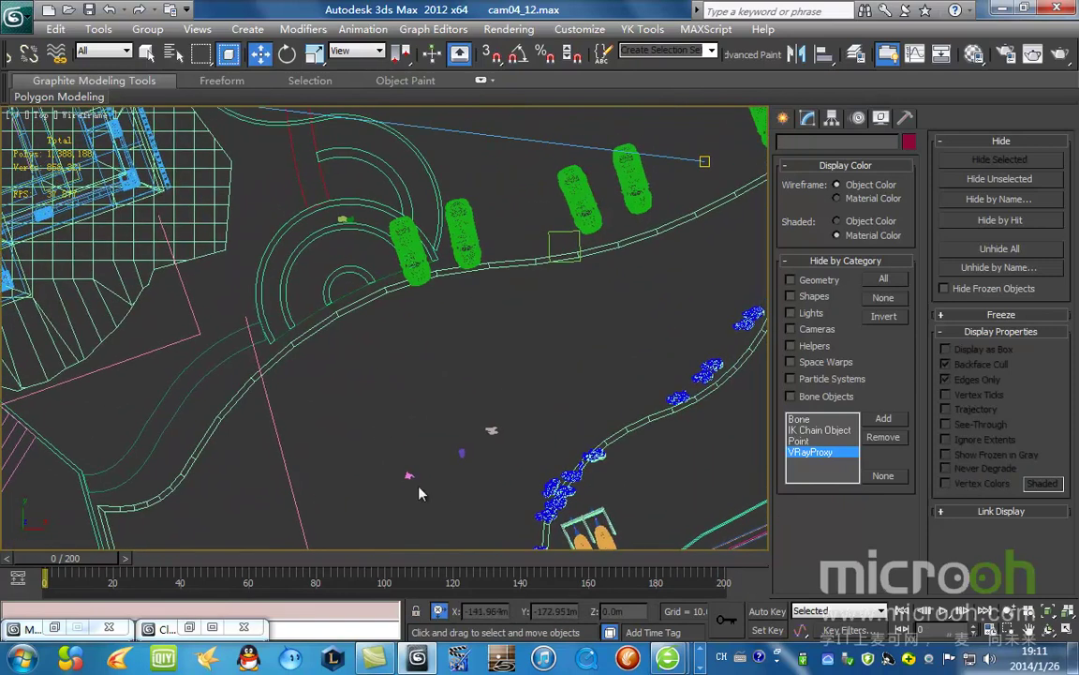
drag(377, 506, 420, 412)
scroll(452, 383, up, 4)
mouse_move(441, 521)
middle_down()
mouse_move(456, 296)
mouse_move(473, 373)
mouse_move(317, 357)
middle_up()
key(F3)
scroll(309, 359, up, 6)
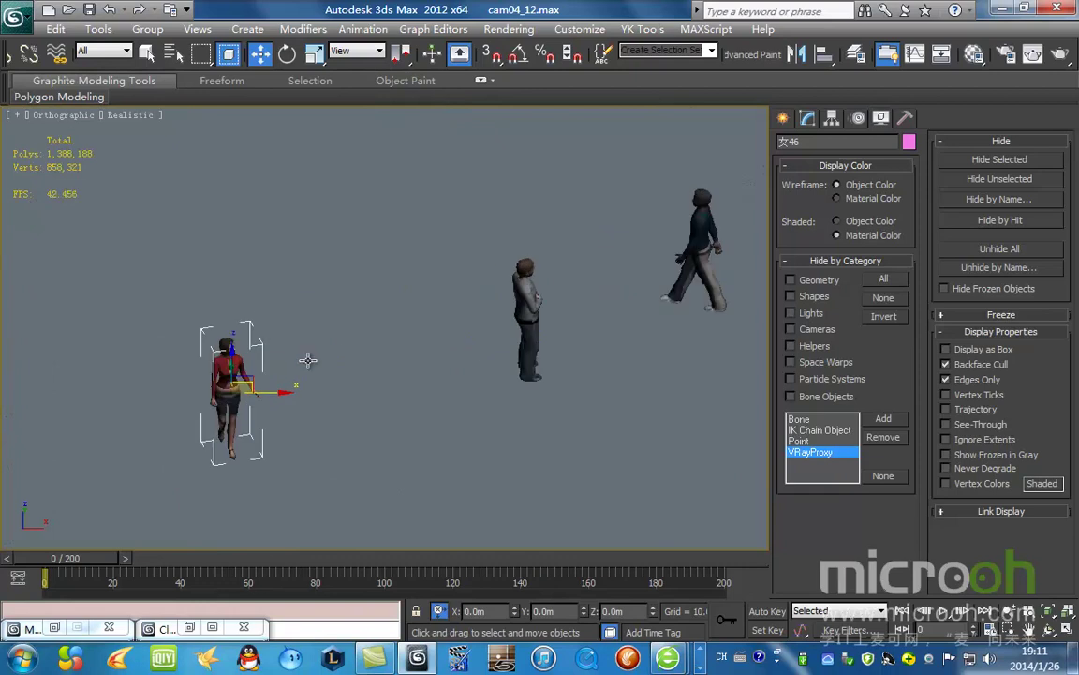
Step: Preview the motion of 女46 and the two nearby figures in wireframe, finishing back at frame 0
key(F3)
scroll(309, 364, down, 2)
scroll(309, 364, down, 7)
drag(101, 558, 432, 584)
key(Home)
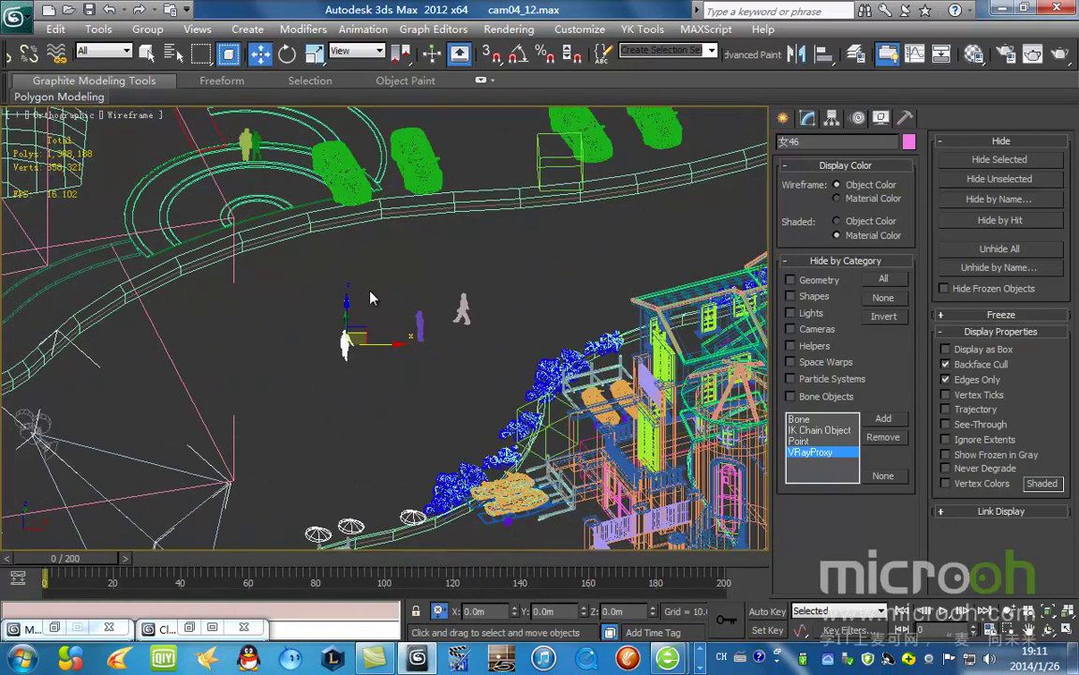
scroll(374, 401, up, 6)
scroll(382, 401, down, 6)
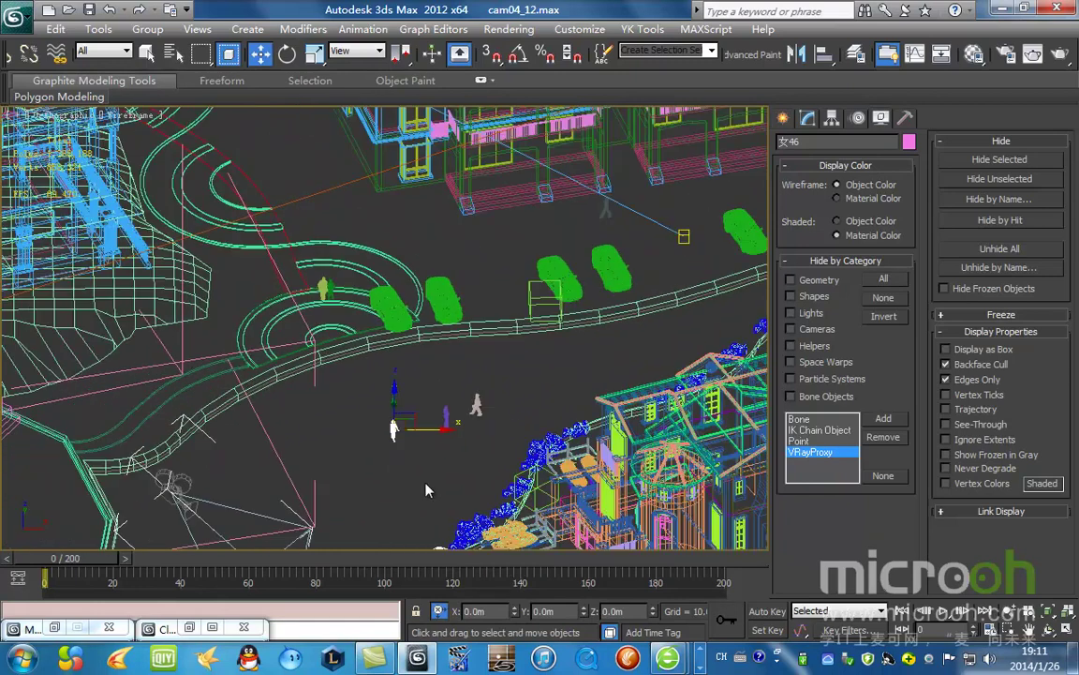
Step: Select the two figures beside 女46 in the top view and move them past the parked cars to the ground before the long apartment building
key(t)
scroll(414, 489, down, 6)
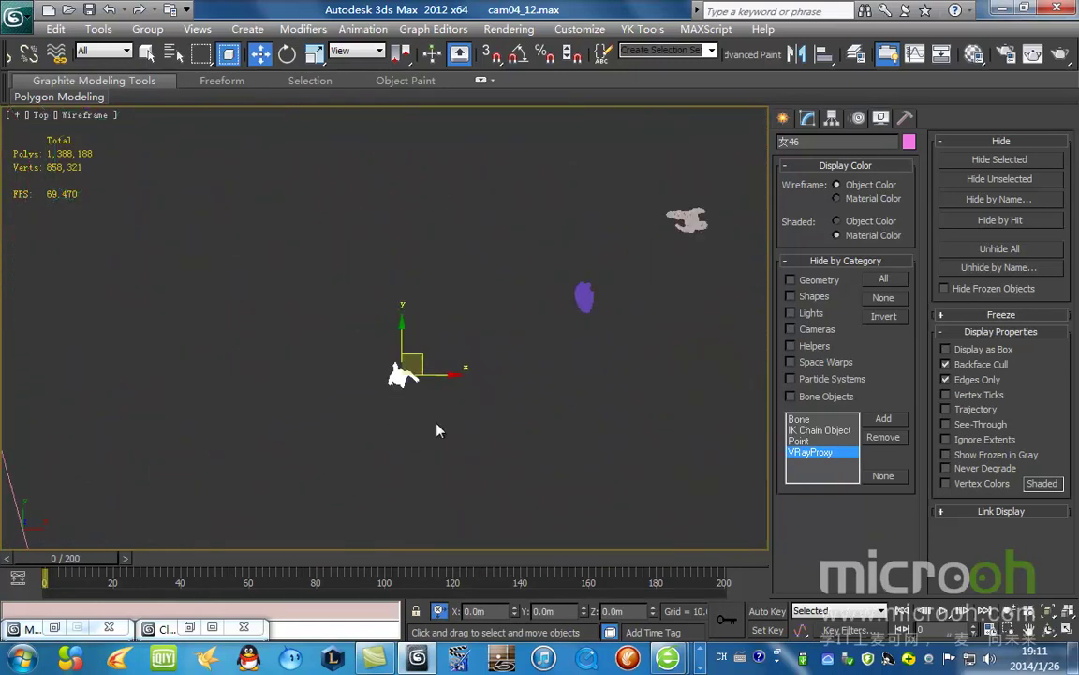
scroll(437, 430, down, 4)
middle_drag(422, 410, 441, 489)
scroll(441, 489, up, 3)
drag(455, 527, 363, 398)
drag(445, 490, 505, 545)
middle_drag(492, 518, 444, 391)
drag(422, 398, 630, 210)
middle_drag(503, 183, 394, 335)
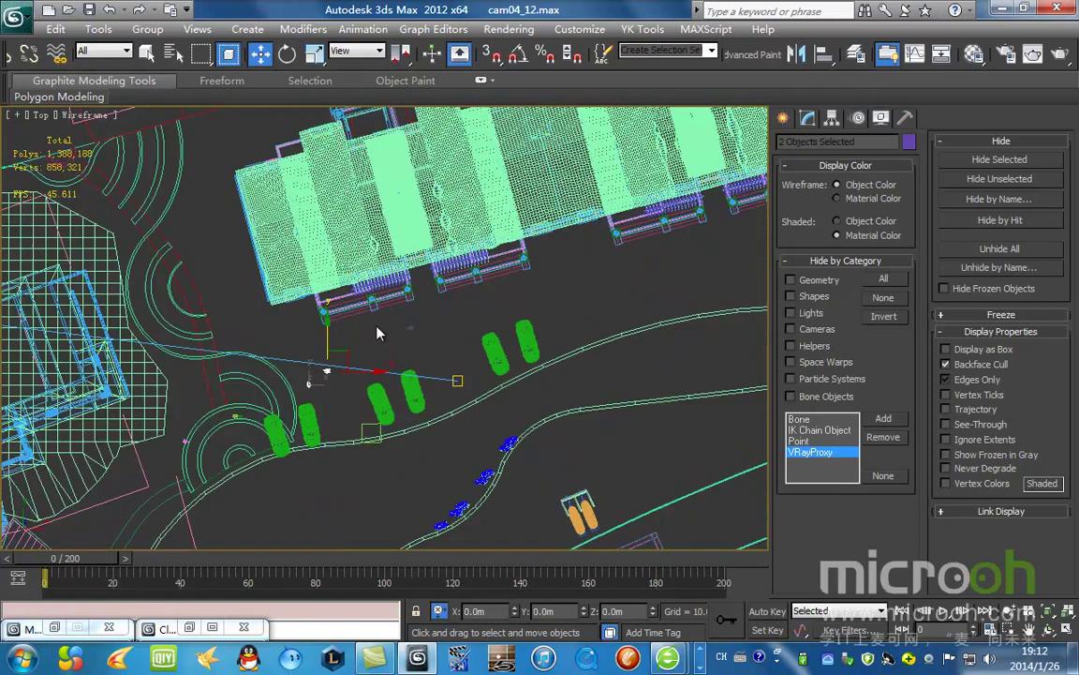
drag(344, 355, 610, 268)
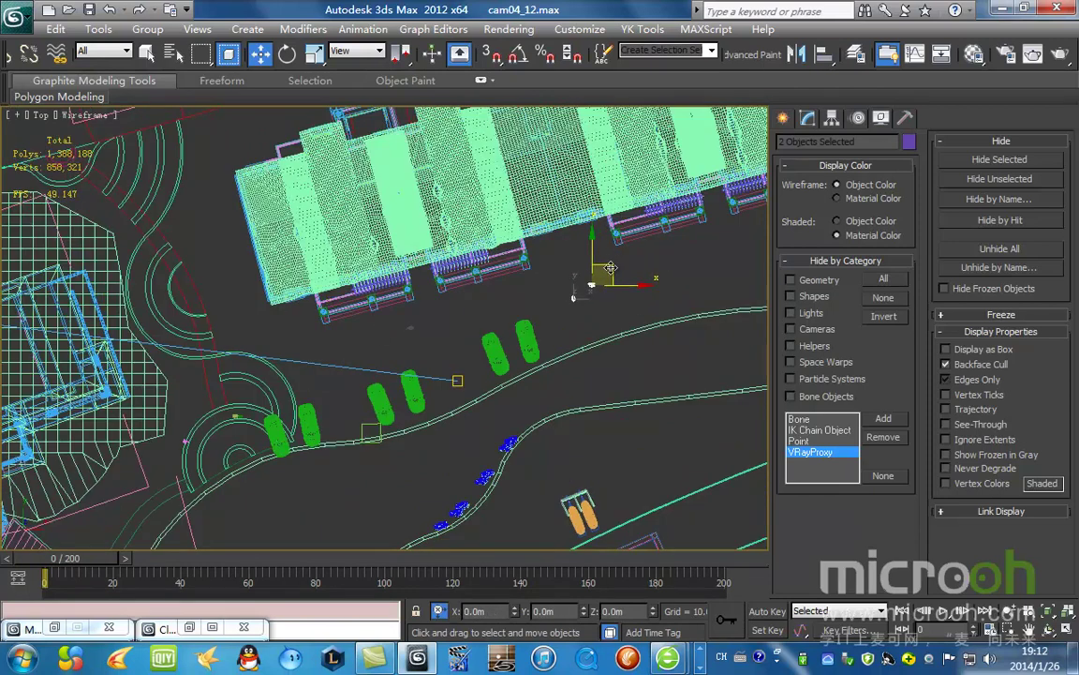
Step: Review the two relocated figures through Camera04 across the whole timeline in wireframe, ending at frame 200 in shaded display
key(c)
drag(65, 558, 743, 591)
key(F3)
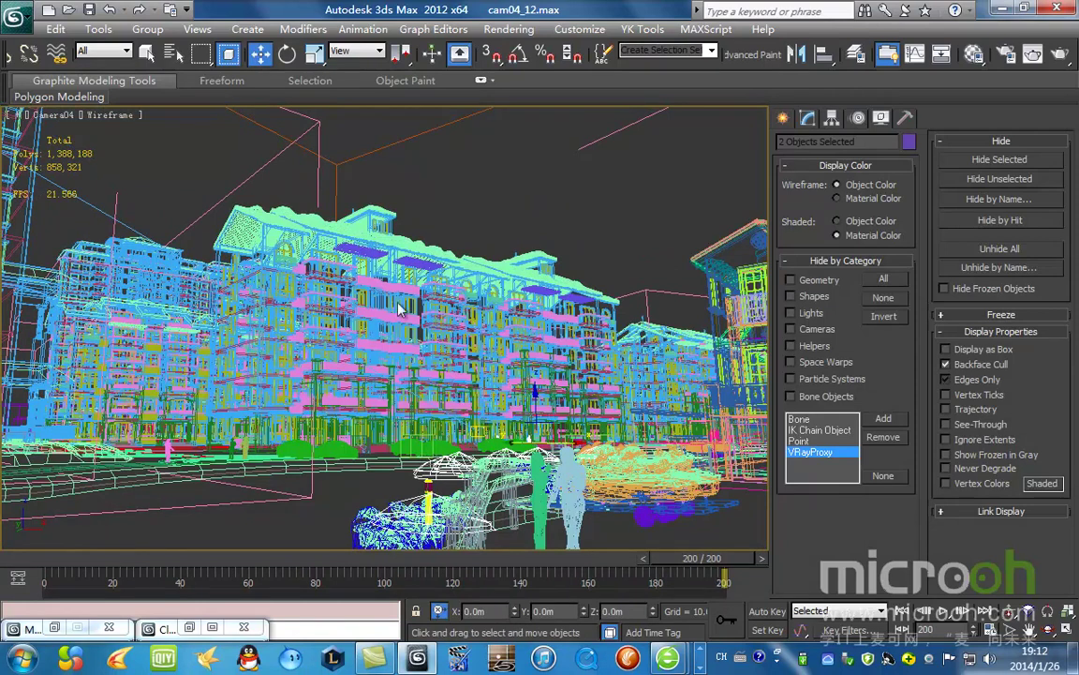
drag(73, 568, 731, 567)
key(F3)
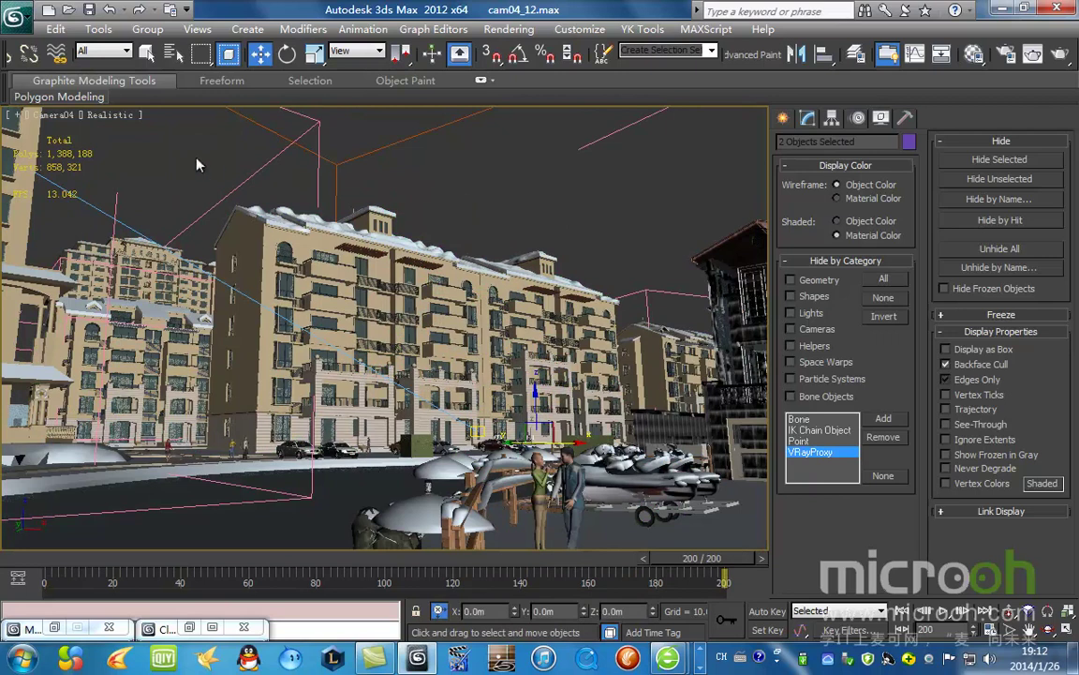
Step: Restrict object selection to Lights and clear the current selection
click(103, 52)
click(89, 102)
click(146, 51)
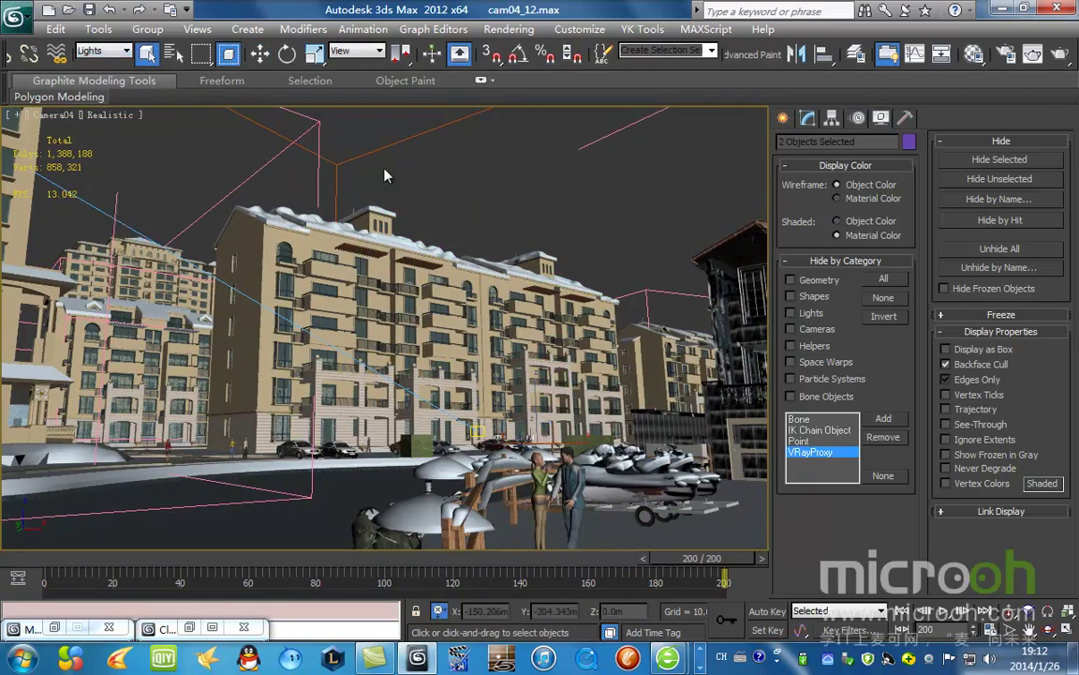
click(548, 181)
Step: Render Camera04 at frame 200 from wireframe display and clone the previous render for comparison
key(F3)
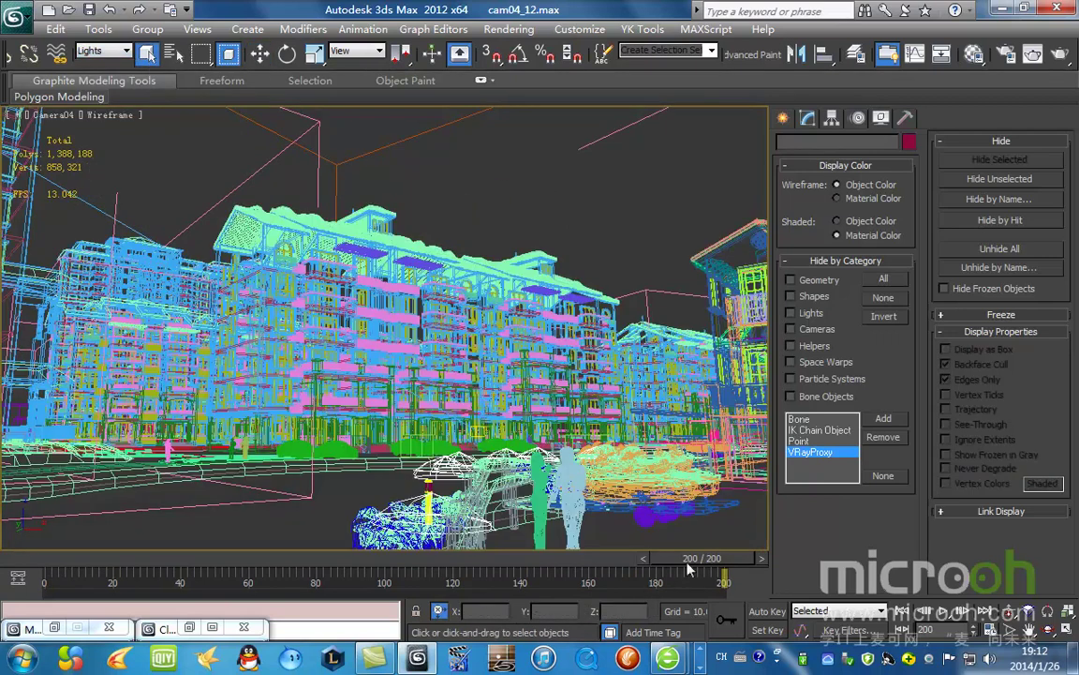
drag(724, 559, 787, 553)
click(1060, 53)
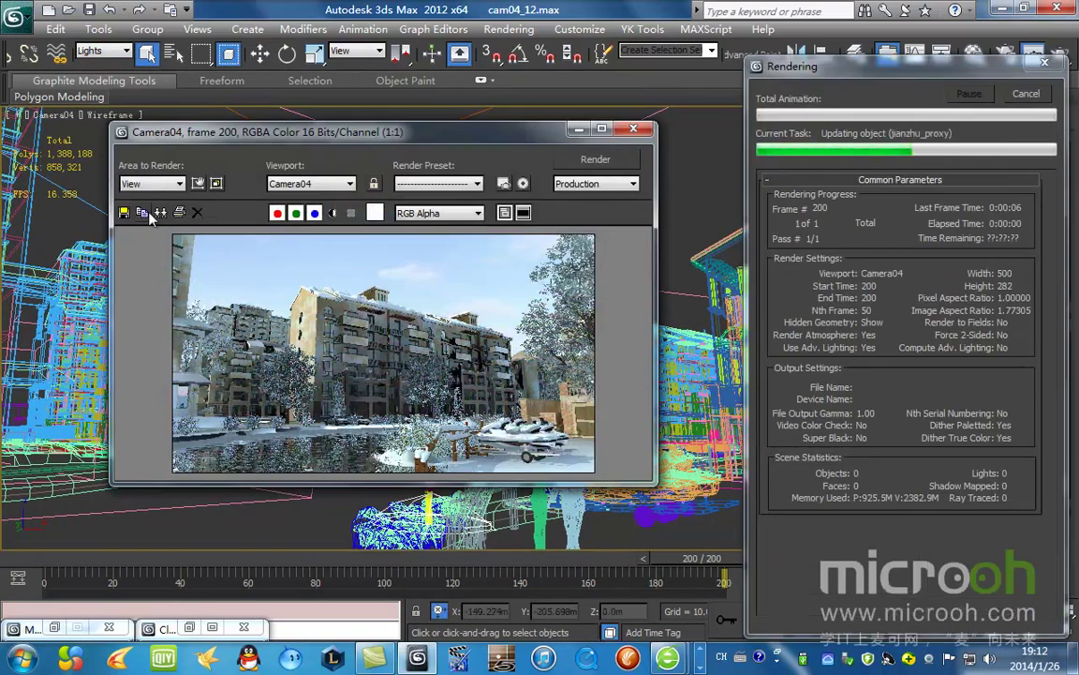
click(141, 212)
click(260, 254)
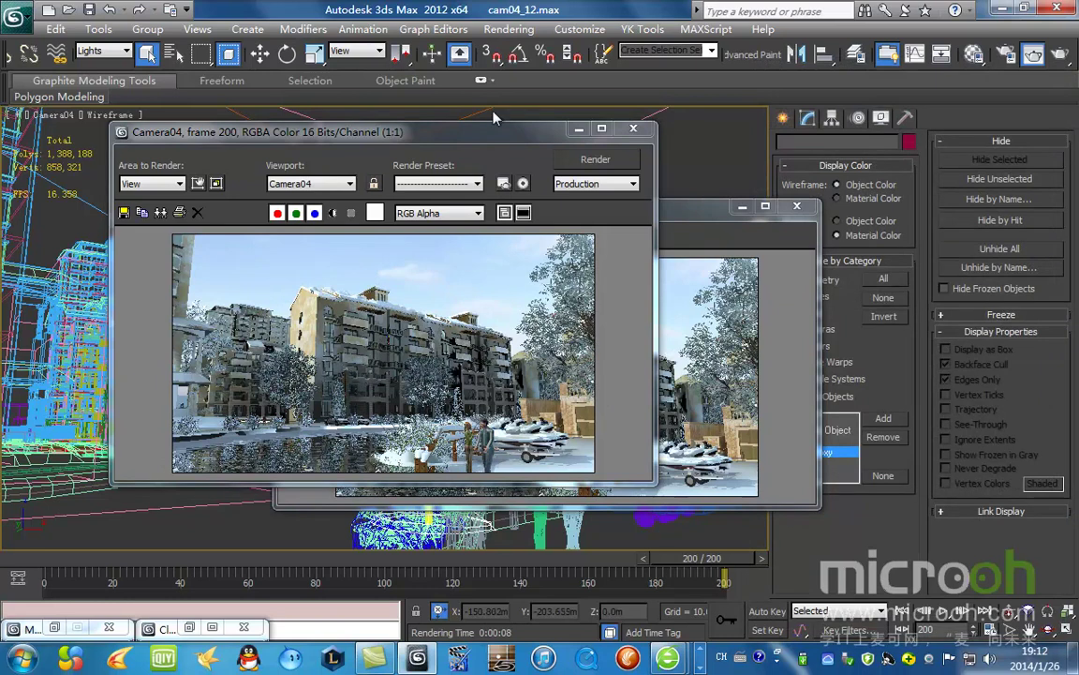
Step: Compare the new Camera04 render with its clone side by side, and close both render windows
drag(497, 143, 471, 128)
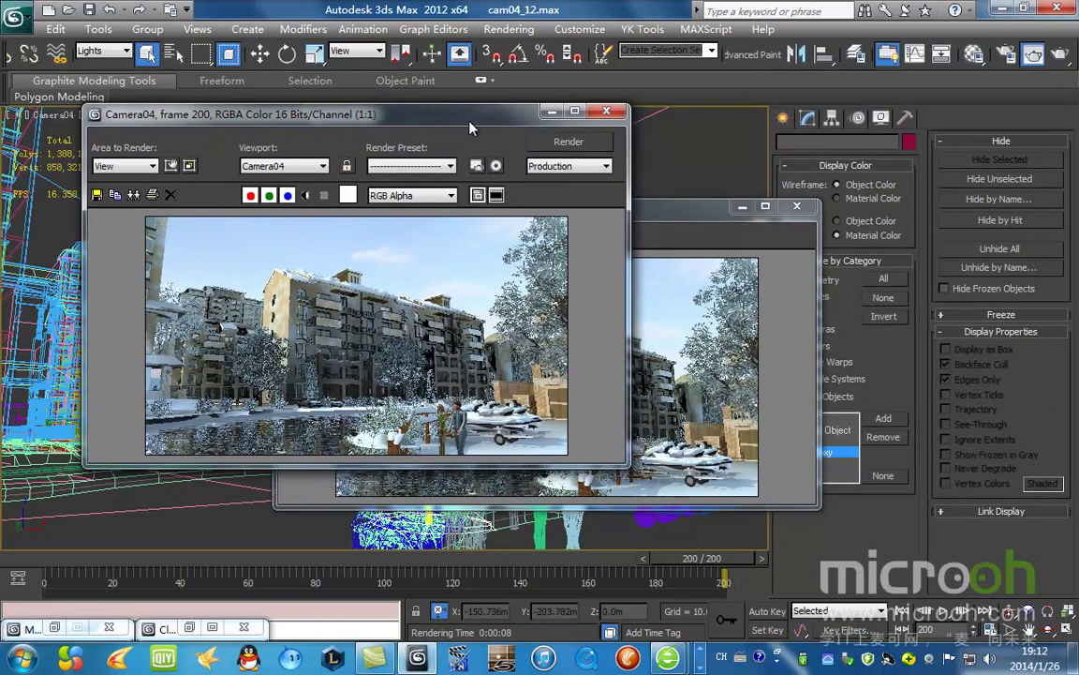
drag(472, 127, 443, 127)
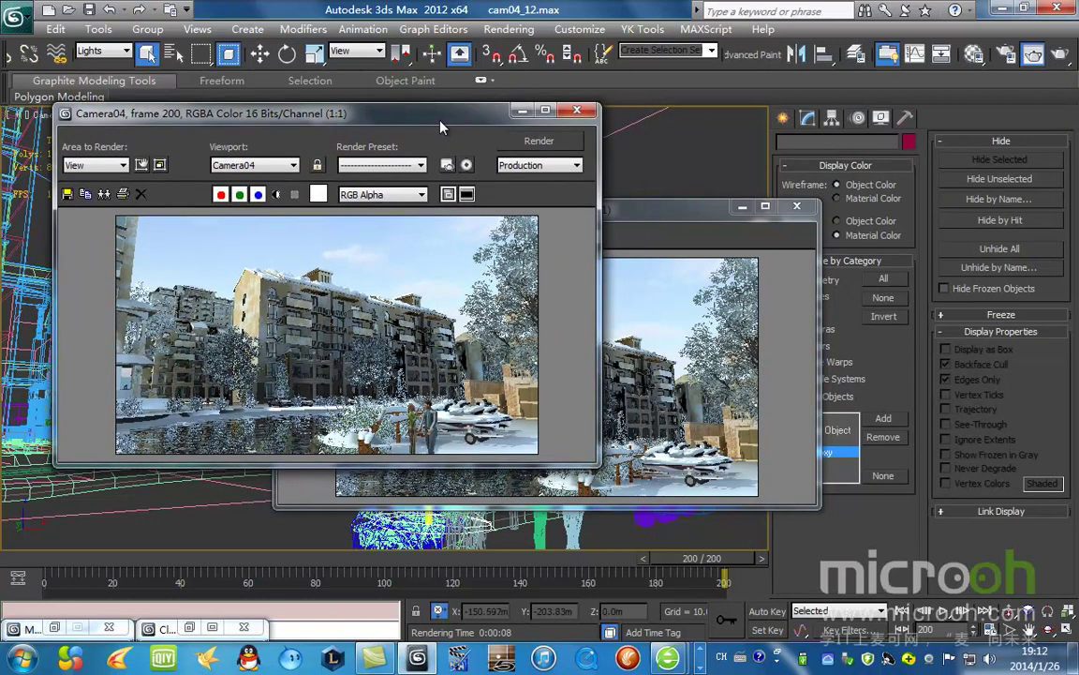
mouse_move(442, 127)
mouse_down()
mouse_move(519, 120)
mouse_move(451, 122)
mouse_up()
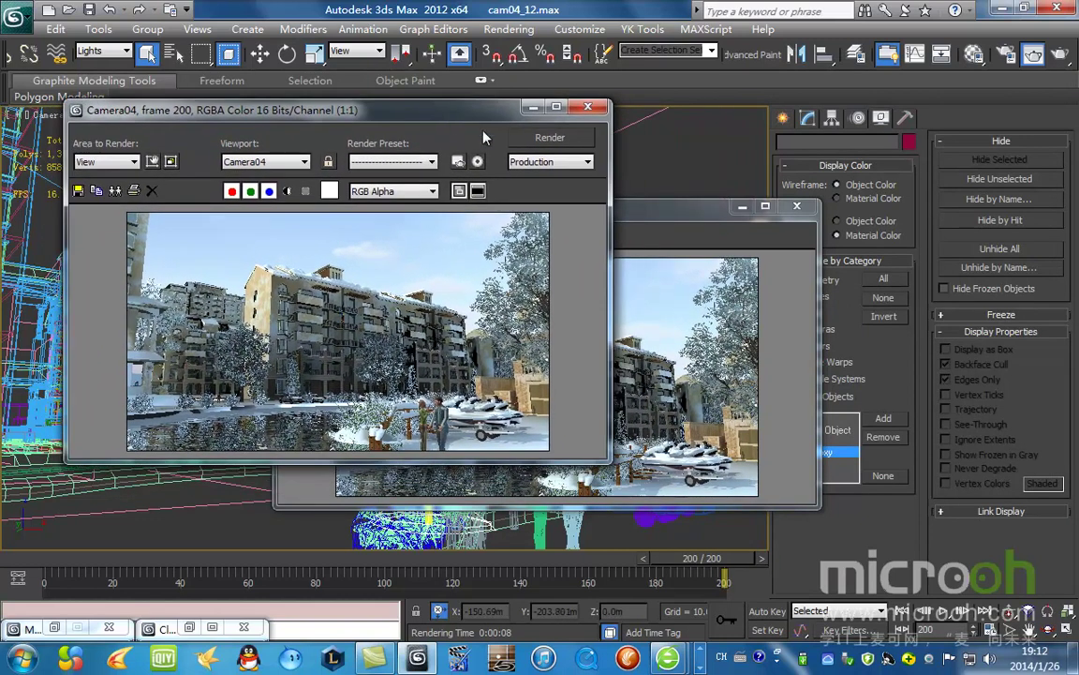
mouse_move(639, 219)
mouse_down()
mouse_move(836, 202)
mouse_move(851, 189)
mouse_up()
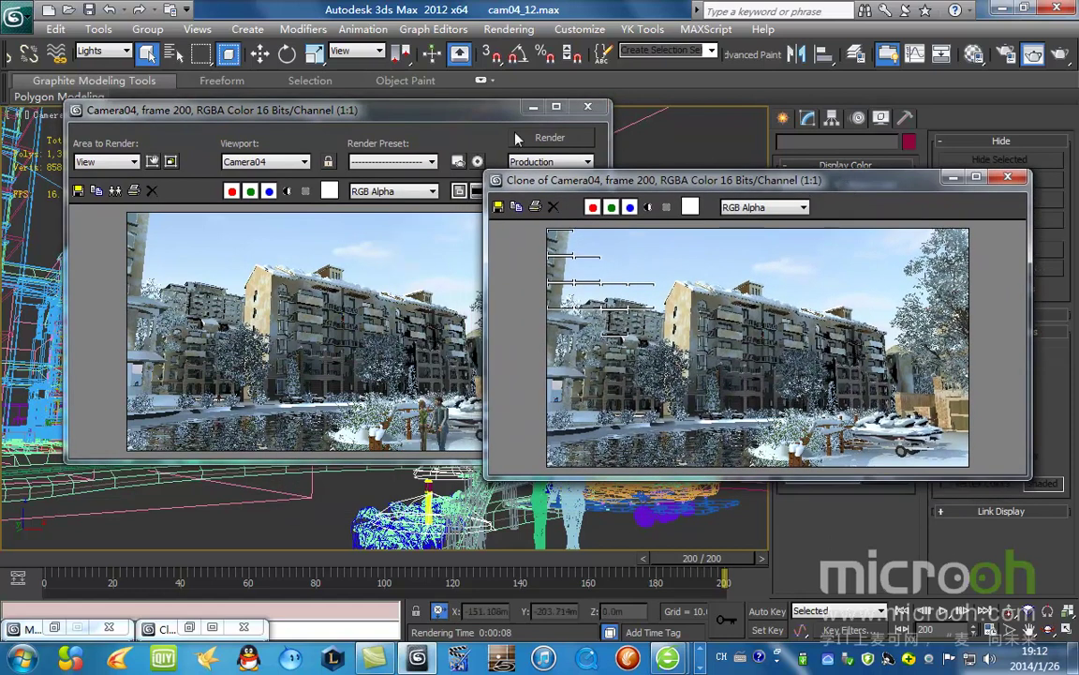
mouse_move(574, 185)
mouse_down()
mouse_move(397, 180)
mouse_move(568, 221)
mouse_move(518, 179)
mouse_up()
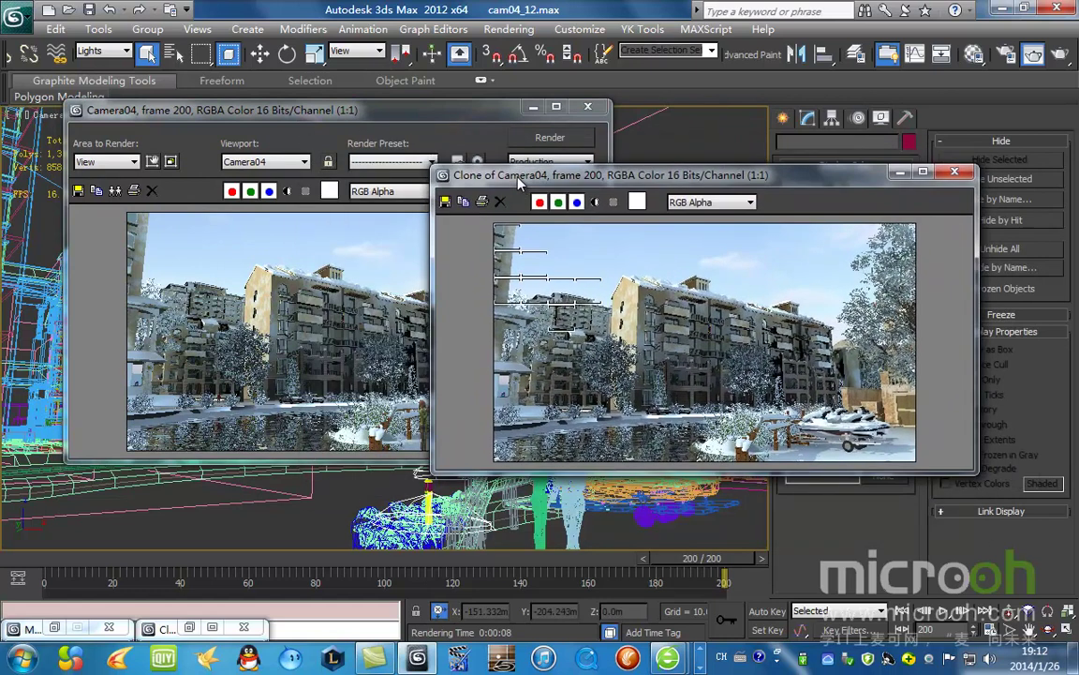
drag(518, 176, 518, 177)
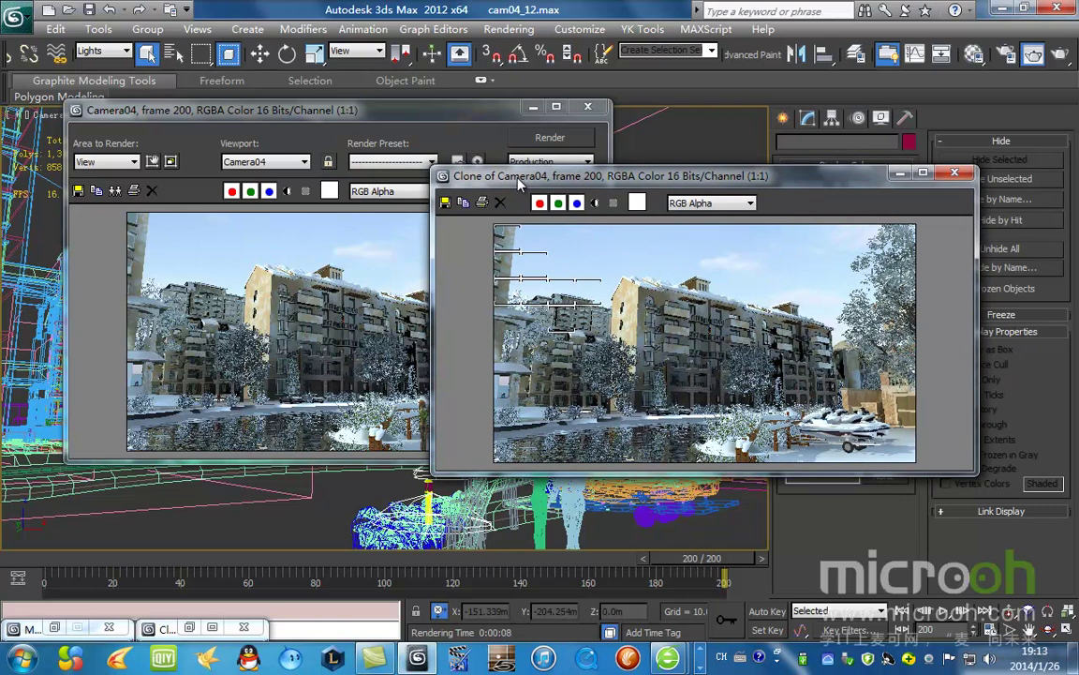
mouse_move(518, 178)
mouse_down()
mouse_move(731, 166)
mouse_move(547, 174)
mouse_up()
drag(267, 111, 237, 75)
drag(745, 180, 708, 136)
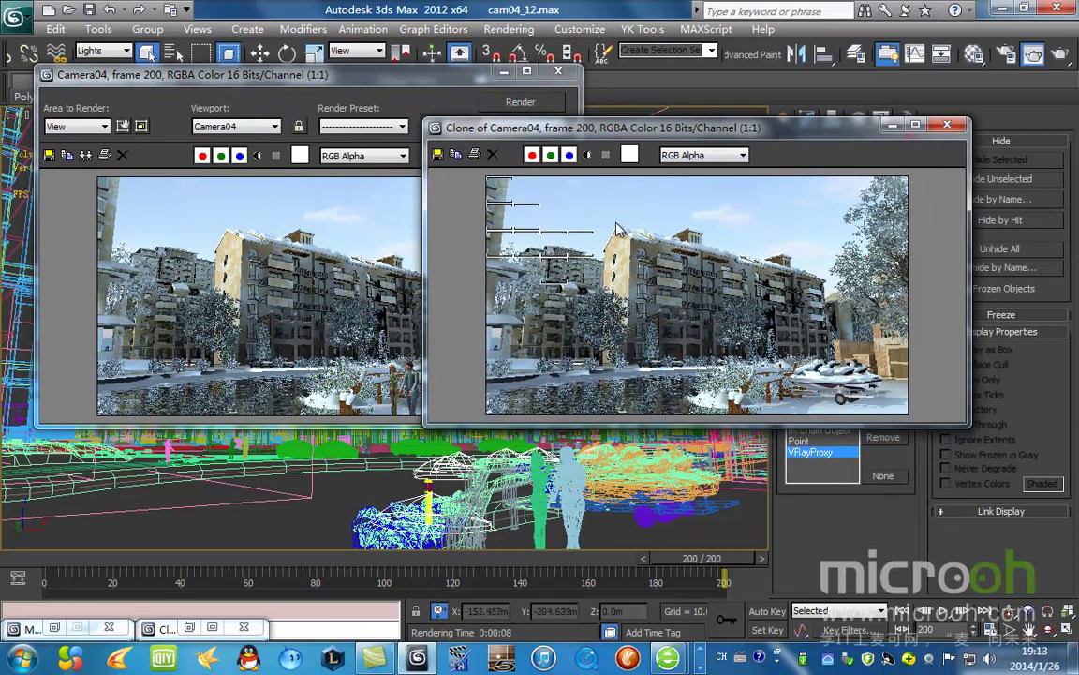
mouse_move(690, 135)
mouse_down()
mouse_move(752, 138)
mouse_move(673, 123)
mouse_up()
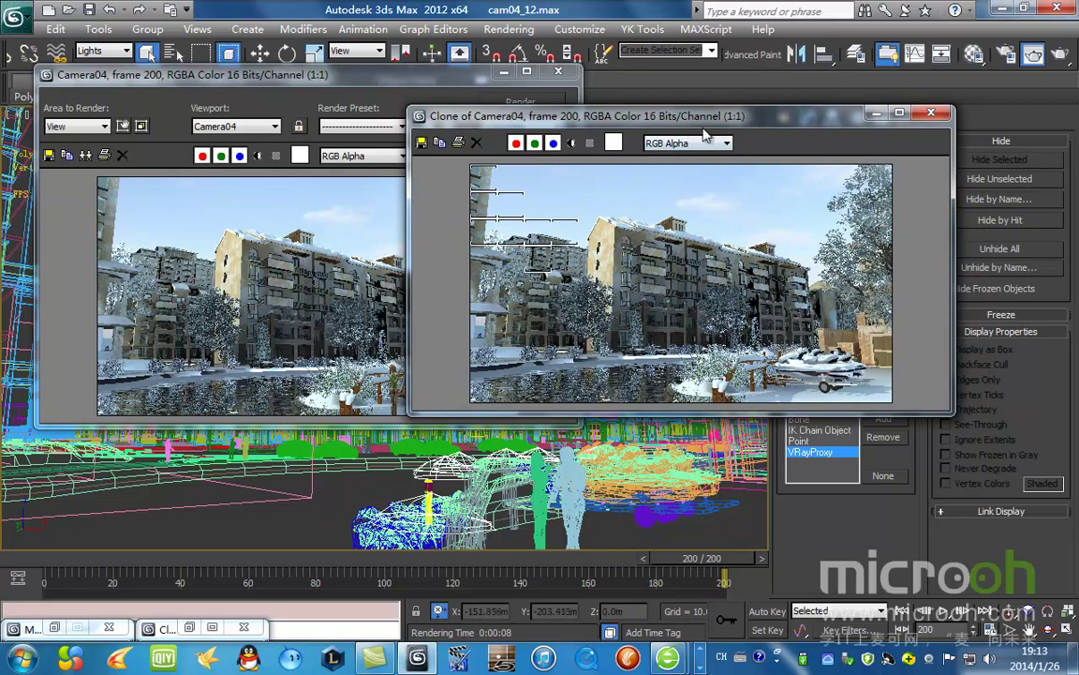
mouse_move(721, 128)
mouse_down()
mouse_move(654, 132)
mouse_move(549, 180)
mouse_move(477, 161)
mouse_move(565, 150)
mouse_up()
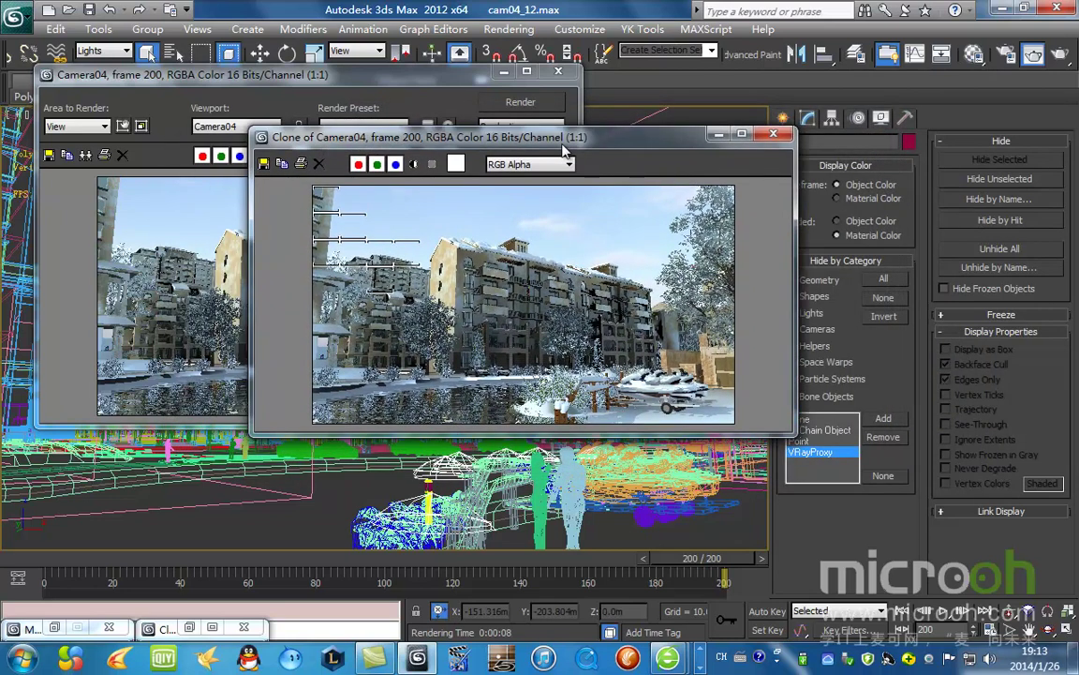
click(773, 134)
click(559, 71)
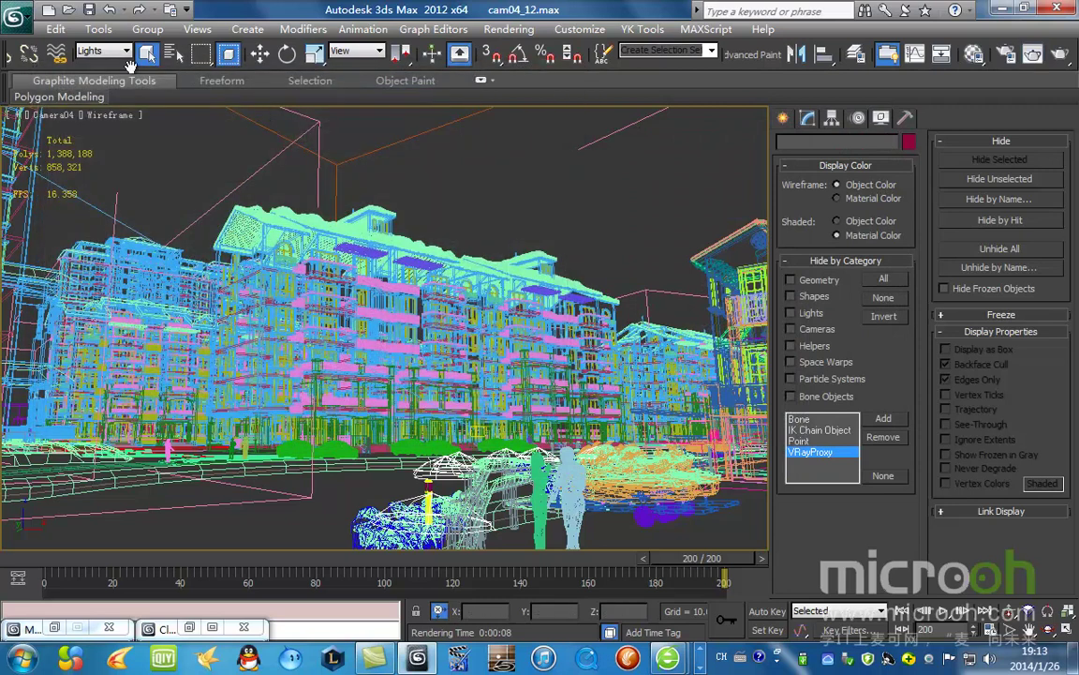
Step: Play the Camera04 animation from frame 0 in wireframe, stop it, and go to frame 200
click(260, 54)
drag(719, 560, 57, 560)
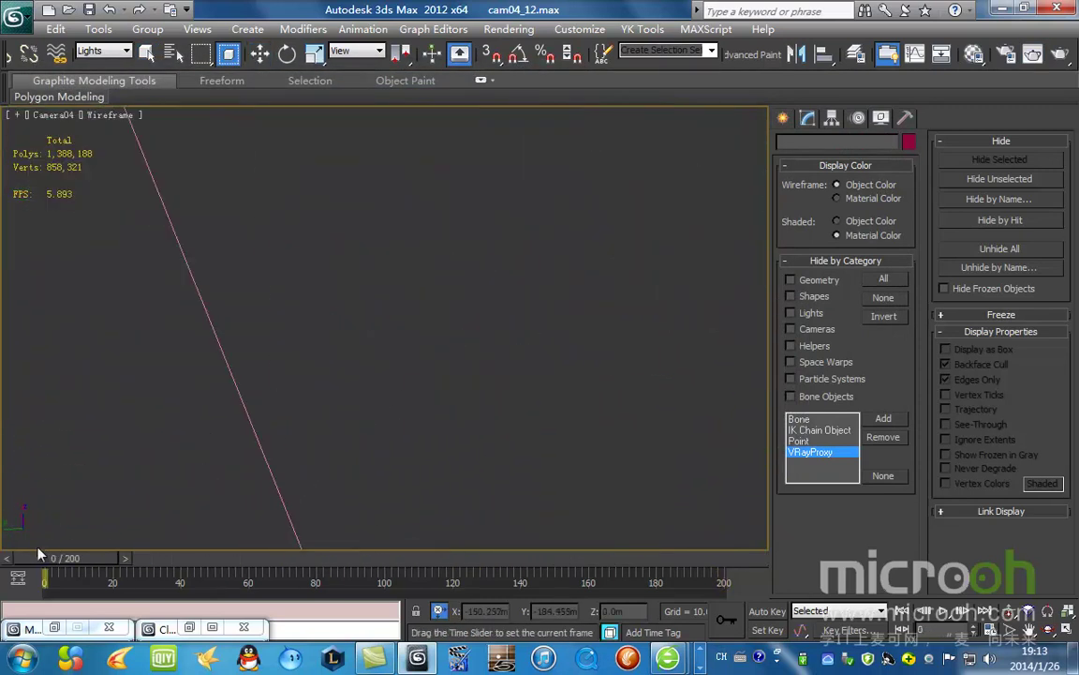
click(943, 611)
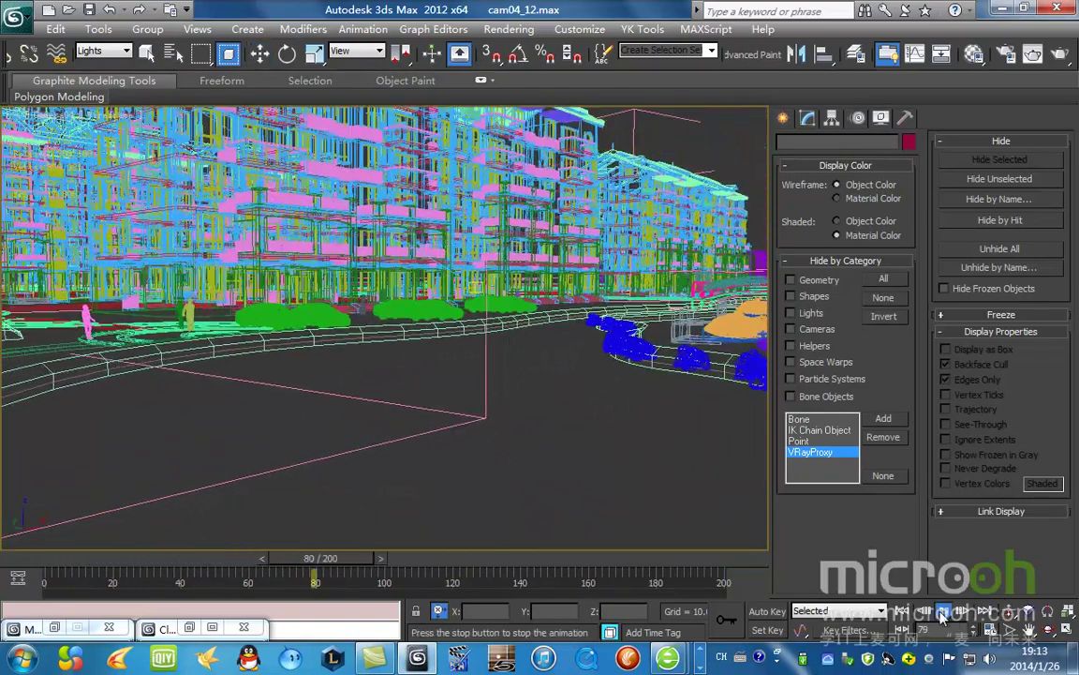
click(942, 613)
drag(527, 563, 731, 565)
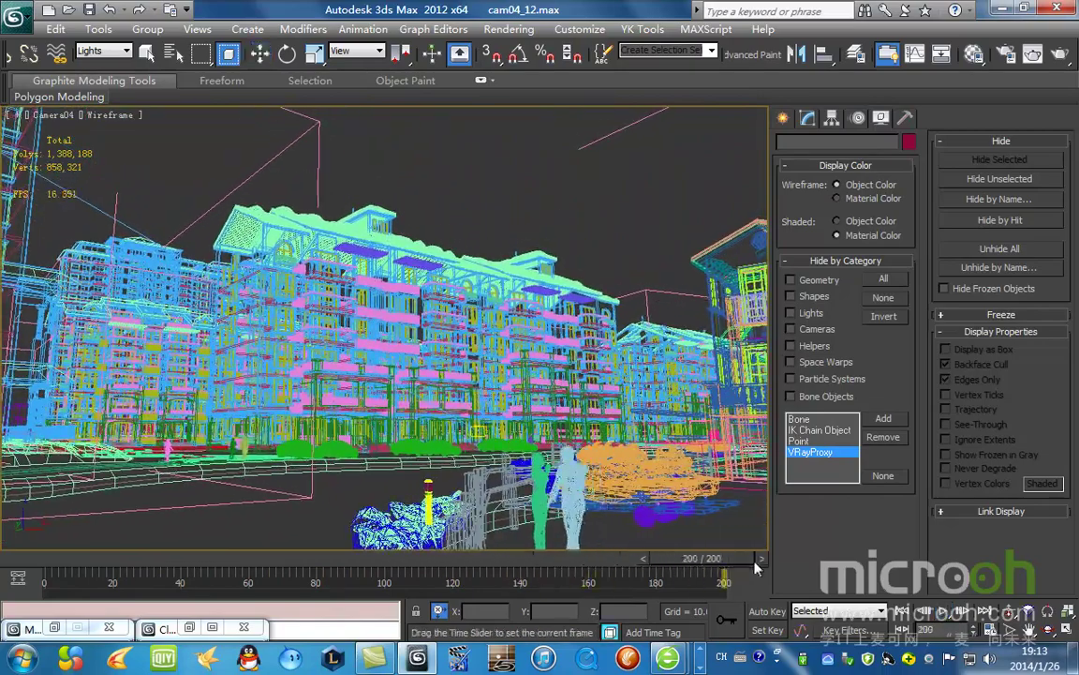
Step: Reopen the rendered frame 200 of Camera04, review the placed people, and close the window
click(798, 440)
right_click(457, 324)
click(509, 29)
click(558, 65)
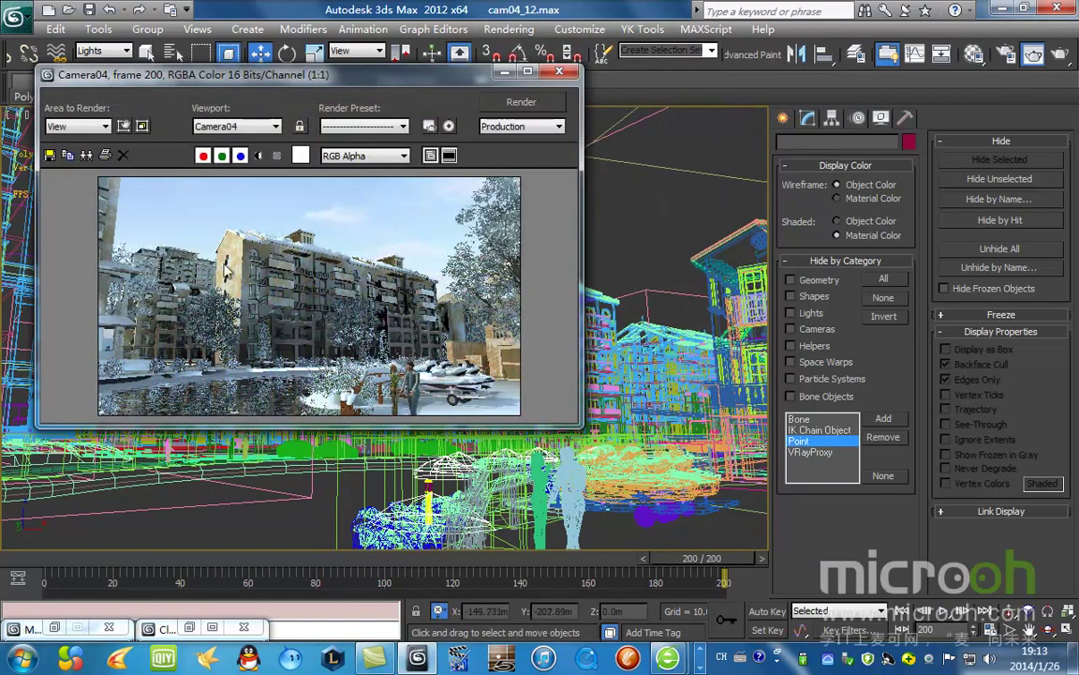
click(560, 71)
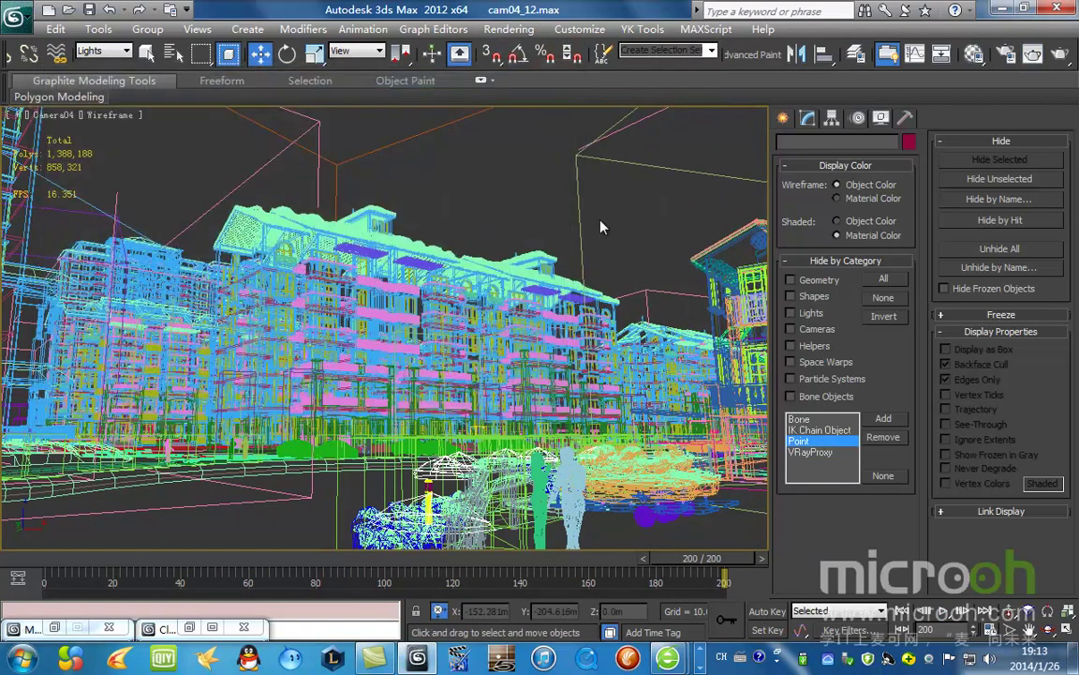
Step: Close the minimized clone and editor windows
click(244, 627)
click(119, 626)
click(120, 628)
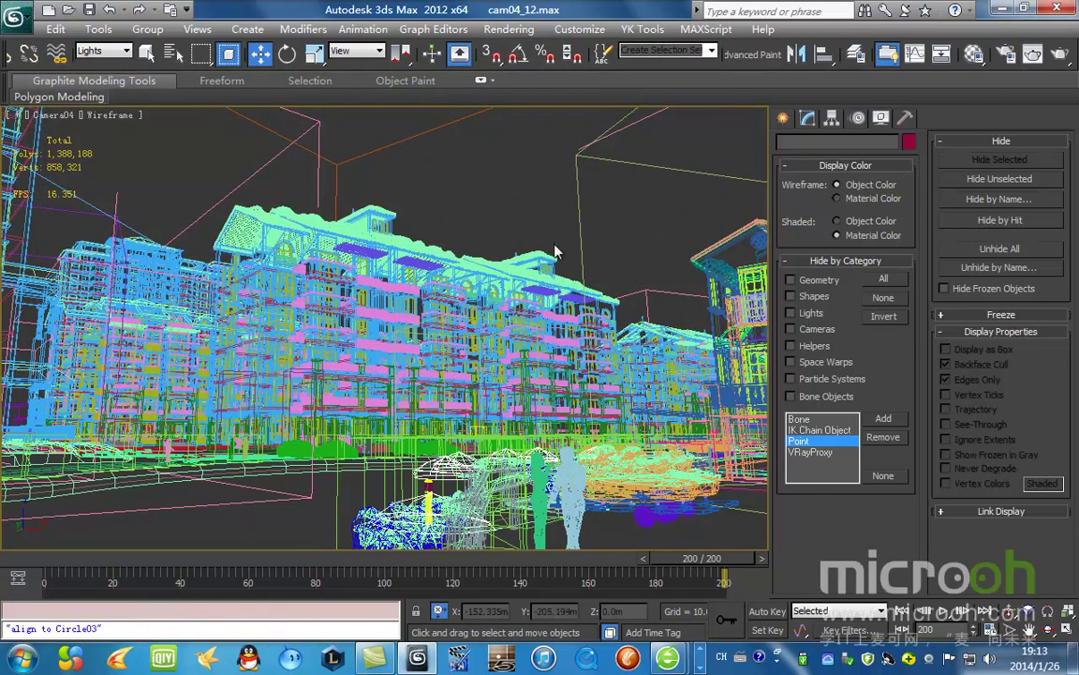
Step: Open the render setup and set the time output to the active time segment, rendering every 20th frame
click(582, 30)
mouse_move(508, 29)
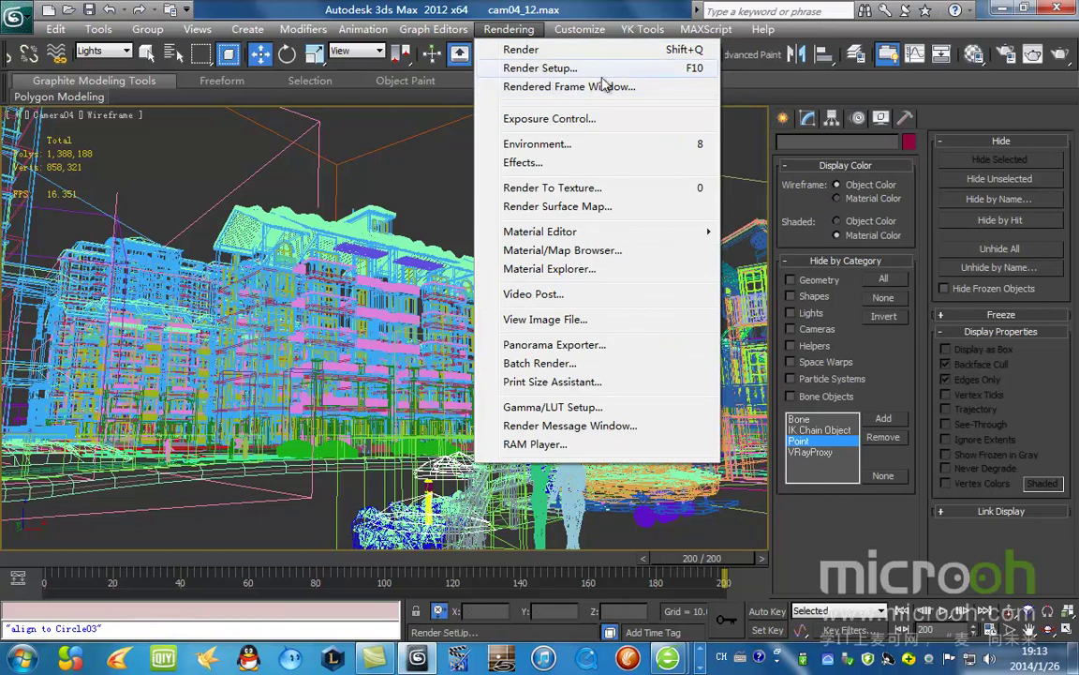
click(553, 66)
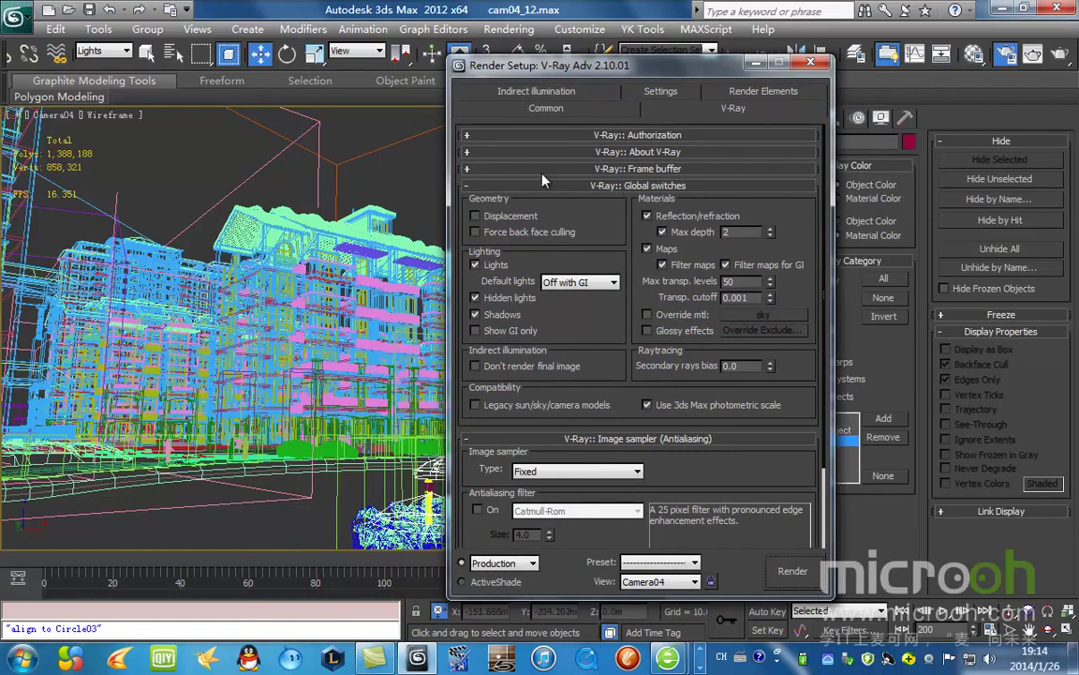
click(520, 91)
click(543, 108)
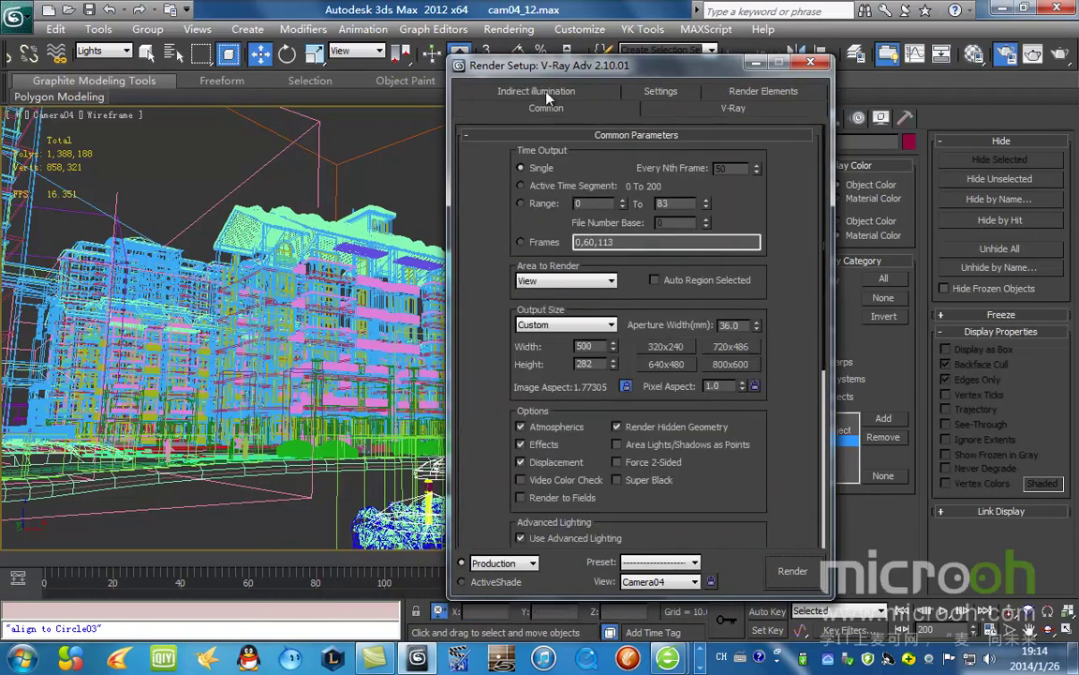
click(532, 187)
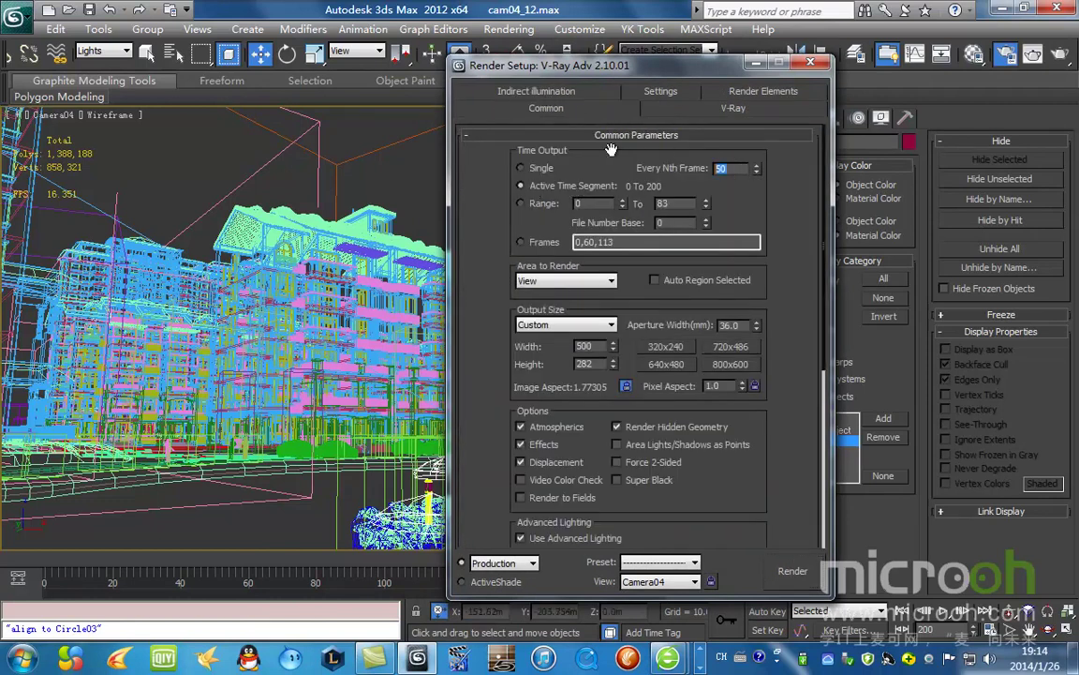
drag(644, 63, 439, 64)
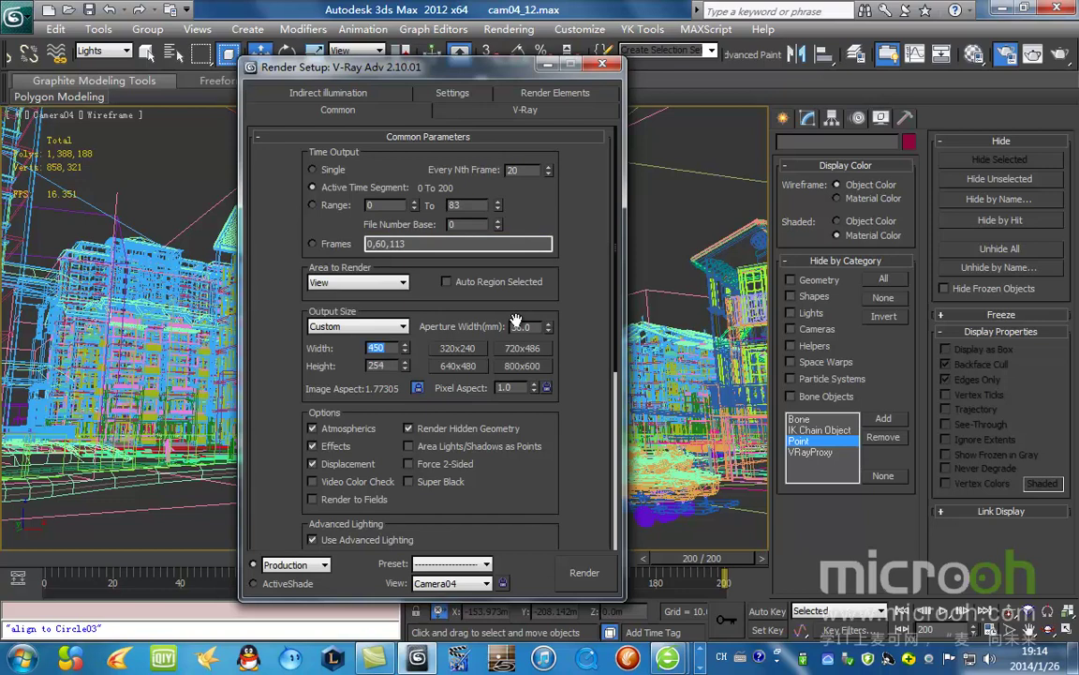
Step: Set the output size to 450 × 253 with the image aspect locked at 1.77778
drag(595, 365, 597, 327)
text(24)
key(Return)
click(418, 347)
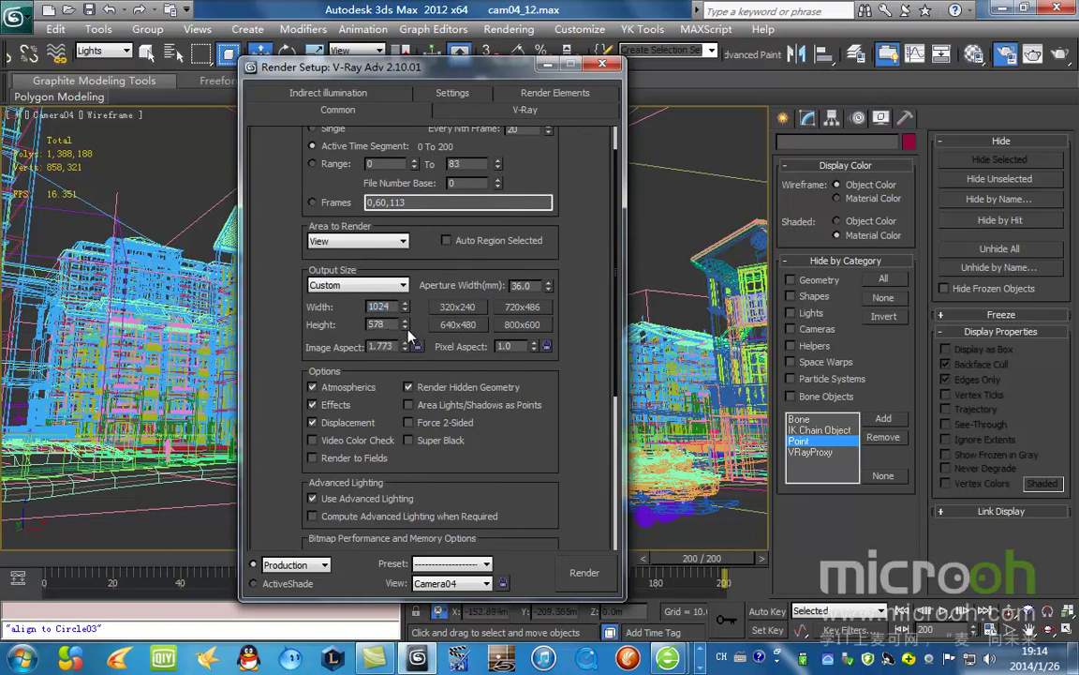
click(416, 346)
drag(588, 292, 593, 462)
Step: Set the reflection/refraction max depth to 3 in the V-Ray global switches
click(499, 113)
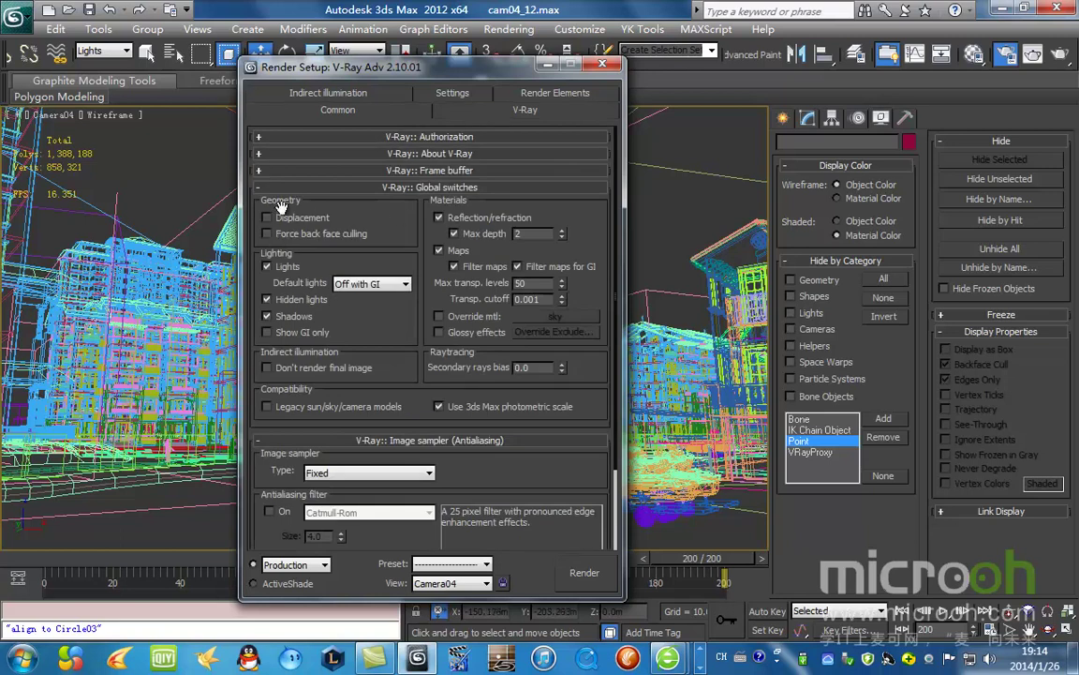
drag(368, 63, 406, 64)
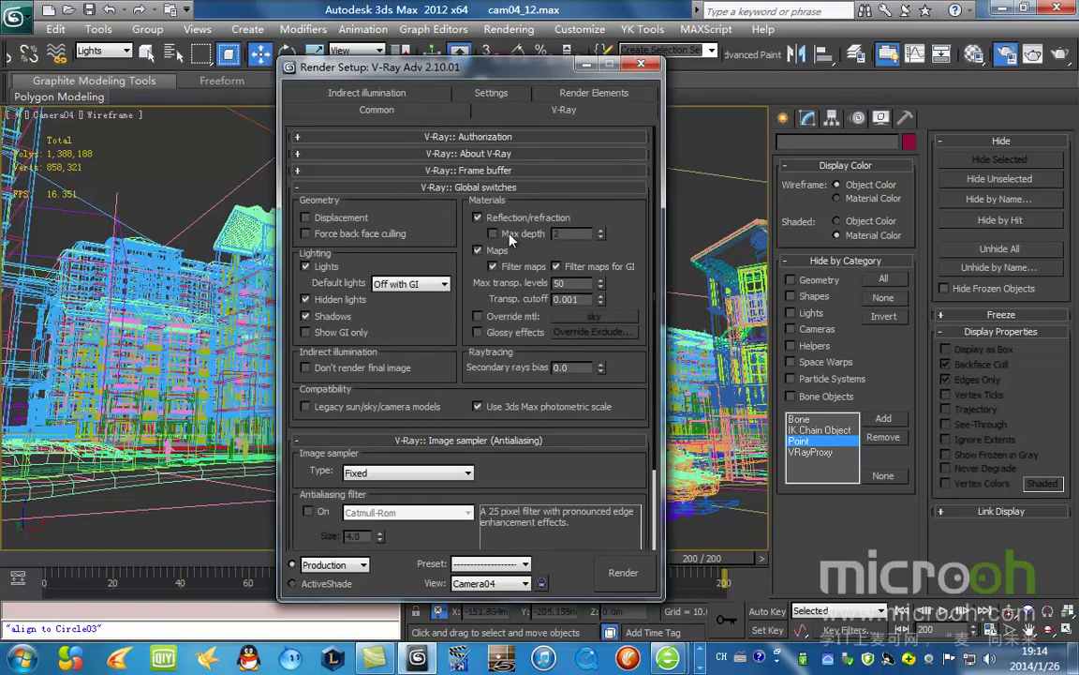
drag(566, 234, 498, 231)
text(3)
drag(528, 73, 552, 66)
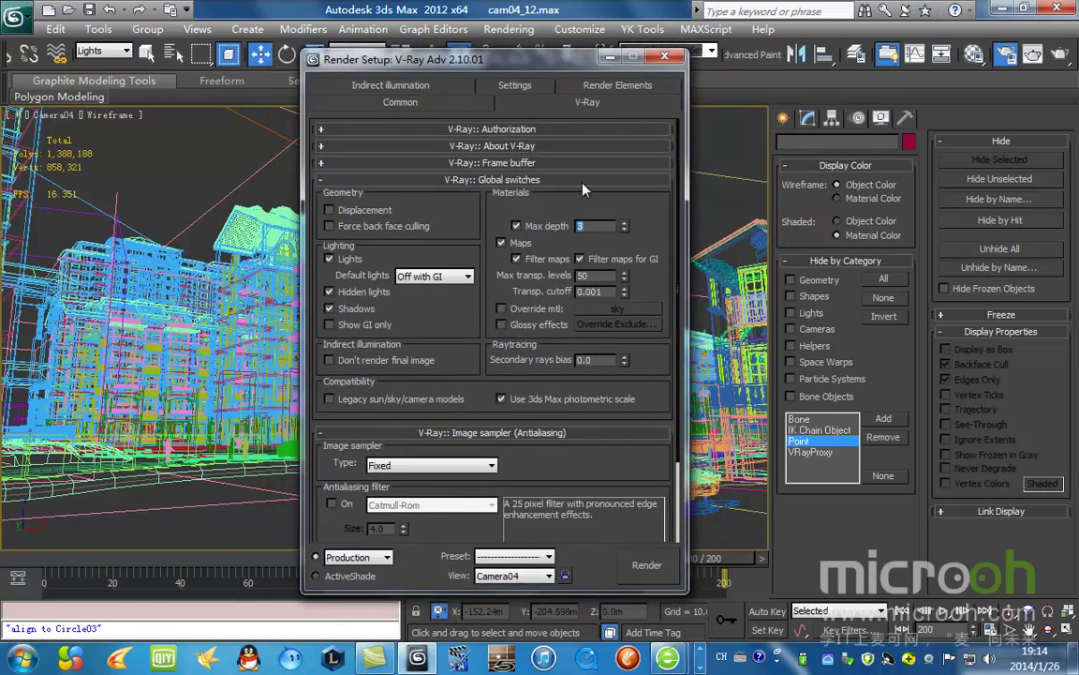
Step: Reopen the rendered frame 200 of Camera04, examine the buildings and snow, and minimize the render window
click(509, 29)
click(573, 87)
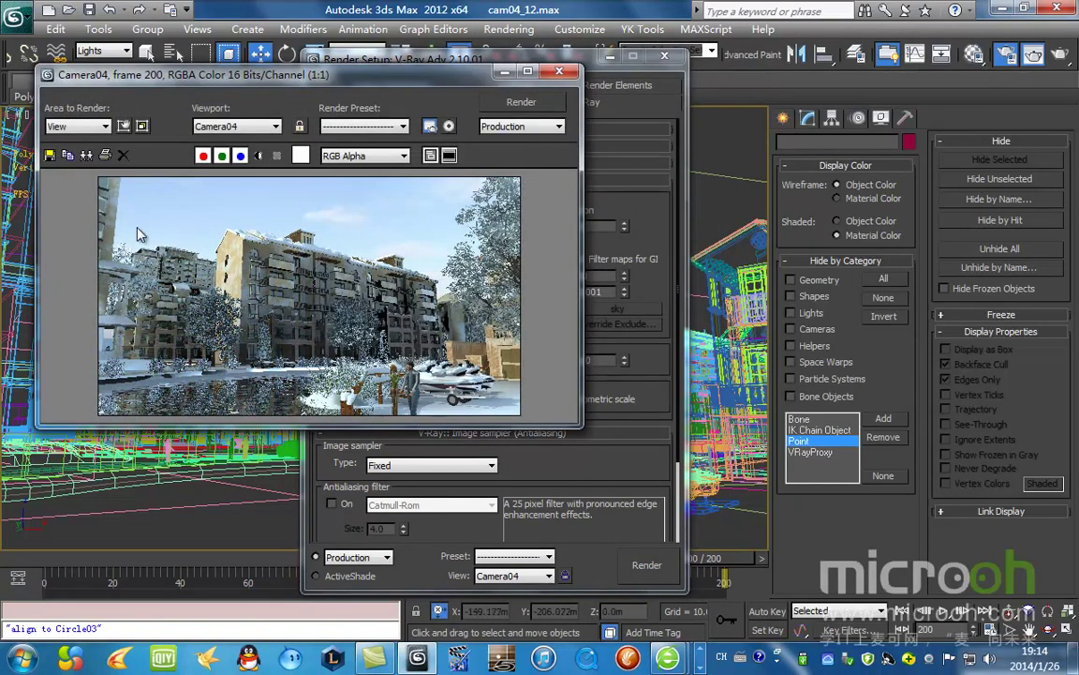
drag(433, 82, 560, 112)
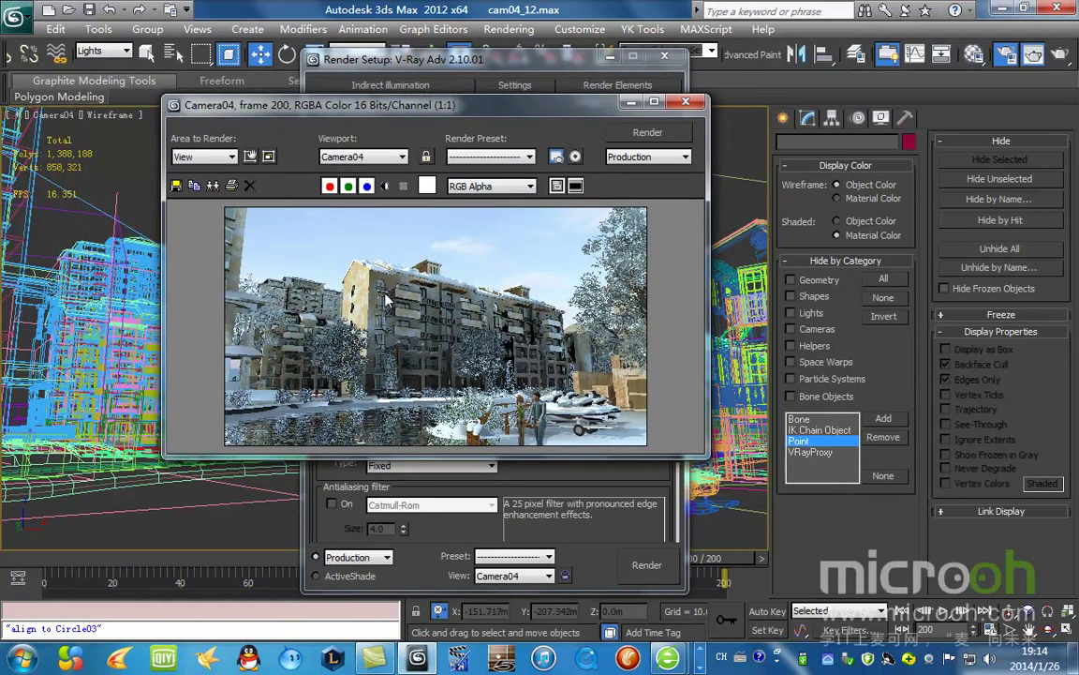
drag(573, 110, 492, 122)
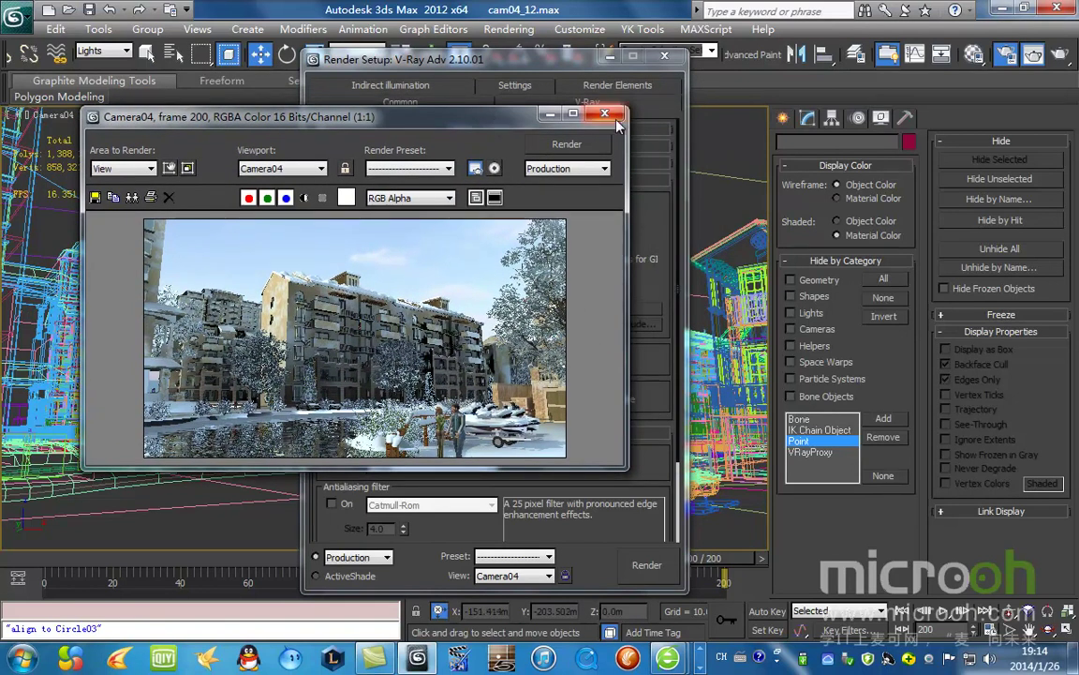
click(550, 113)
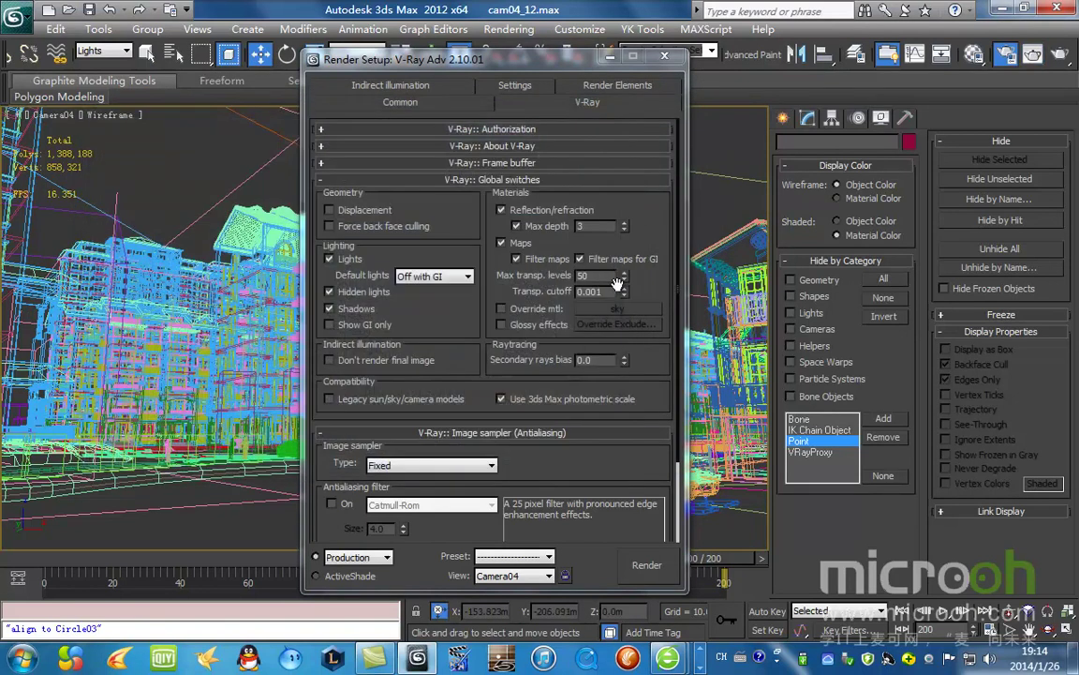
Step: Turn off Filter maps and set the secondary rays bias to 0.01 in the global switches
click(516, 259)
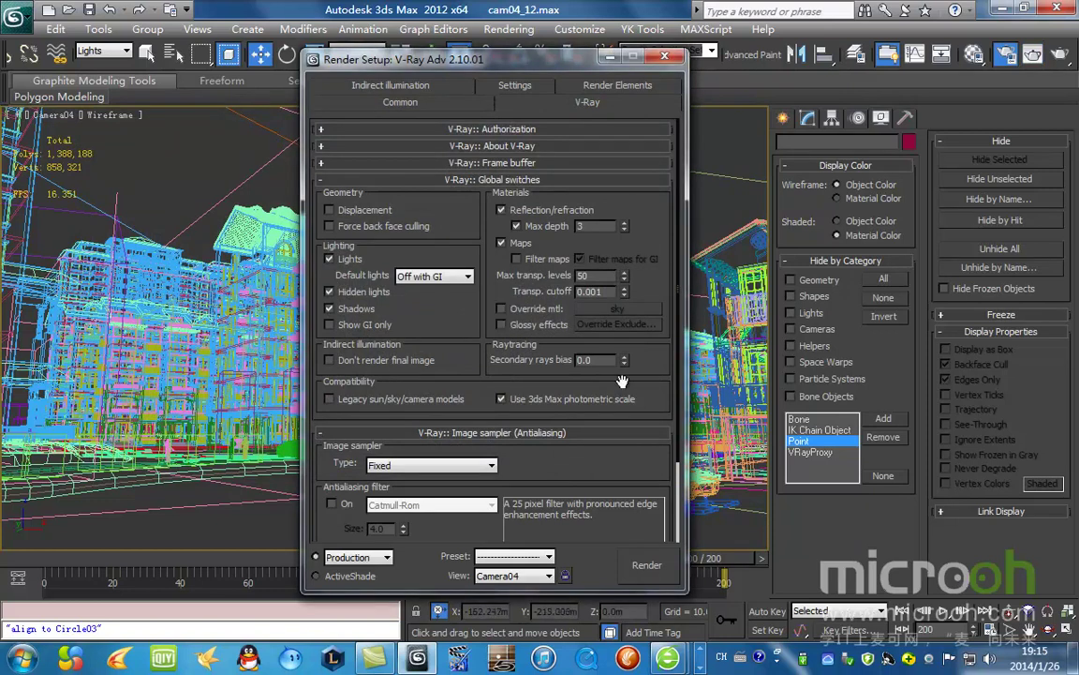
double_click(599, 359)
text(0.)
Step: Expand the V-Ray Environment and Color mapping settings and check the skylight override and mapping type
scroll(562, 414, down, 3)
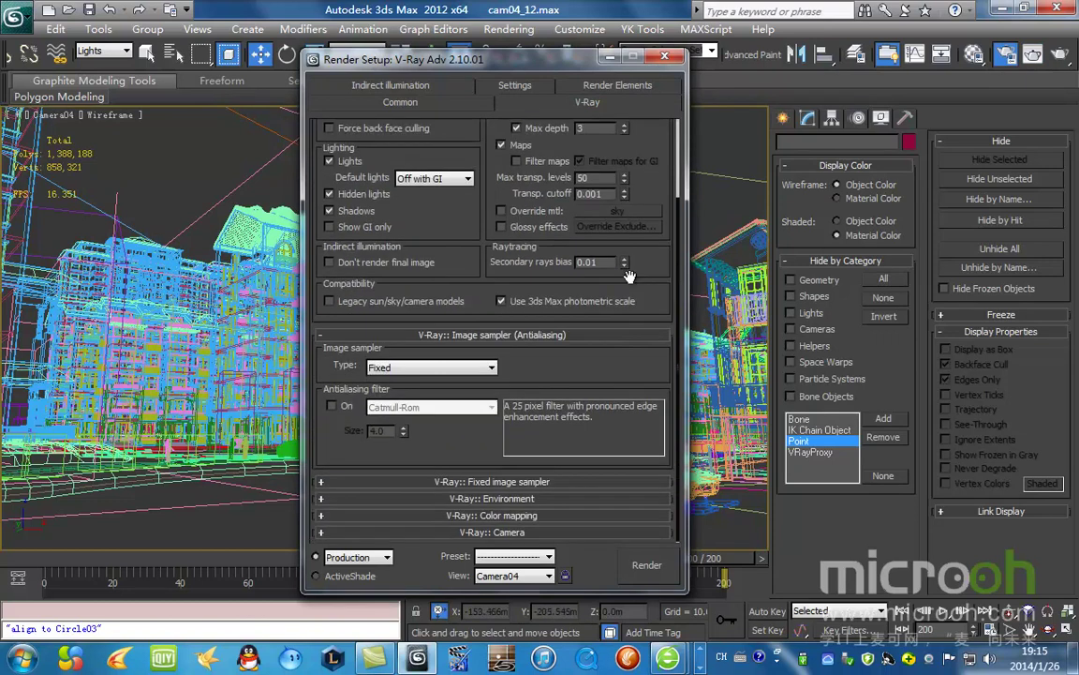
click(525, 498)
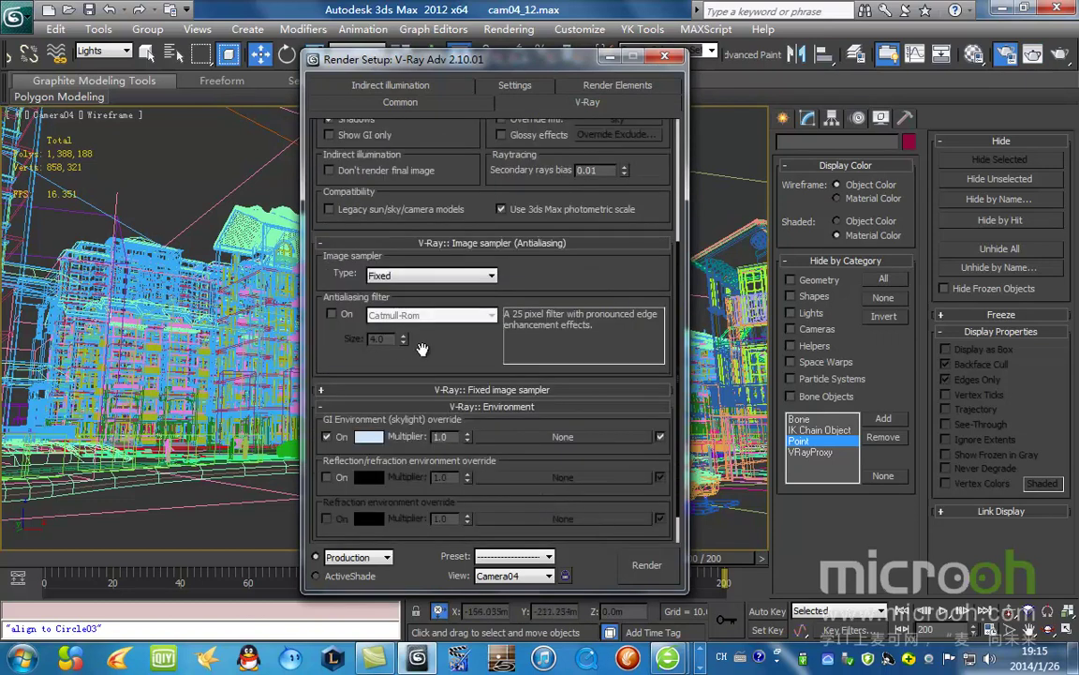
drag(403, 321, 450, 191)
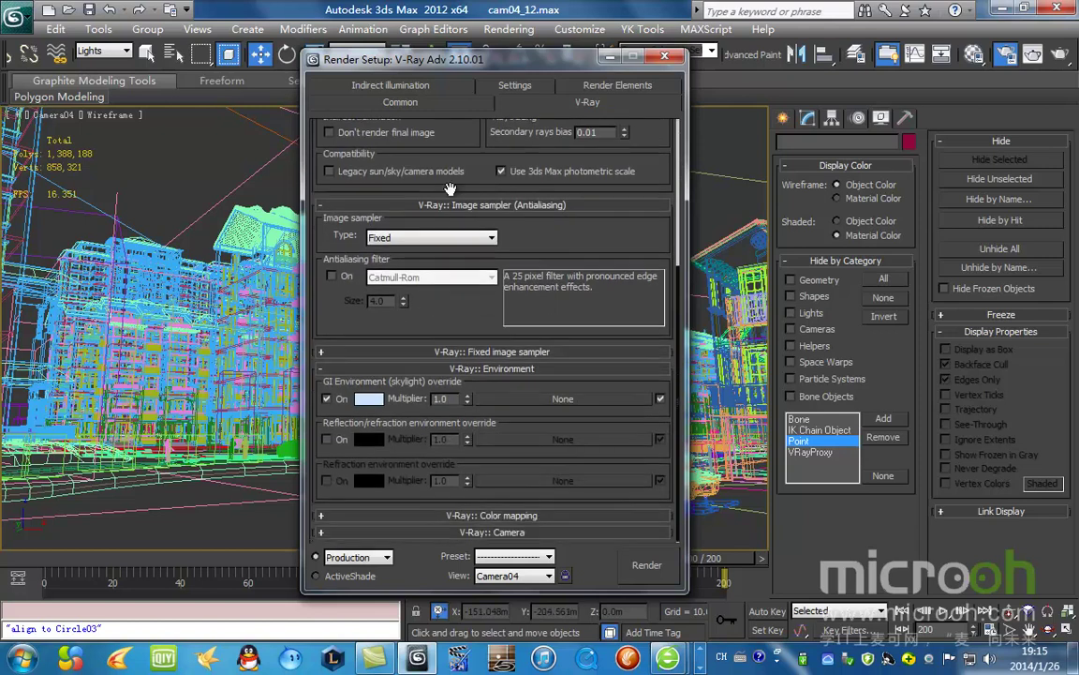
click(524, 516)
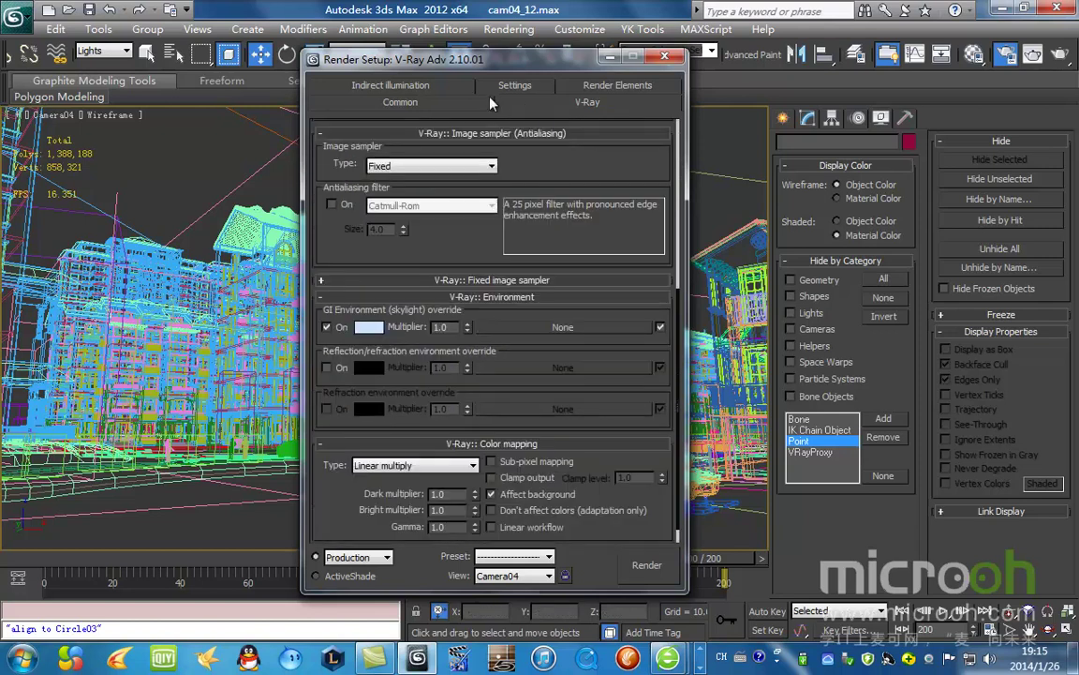
Step: Apply the Low preset to the irradiance map and set both HSph. subdivs and Interp. samples to 50
click(391, 84)
click(544, 326)
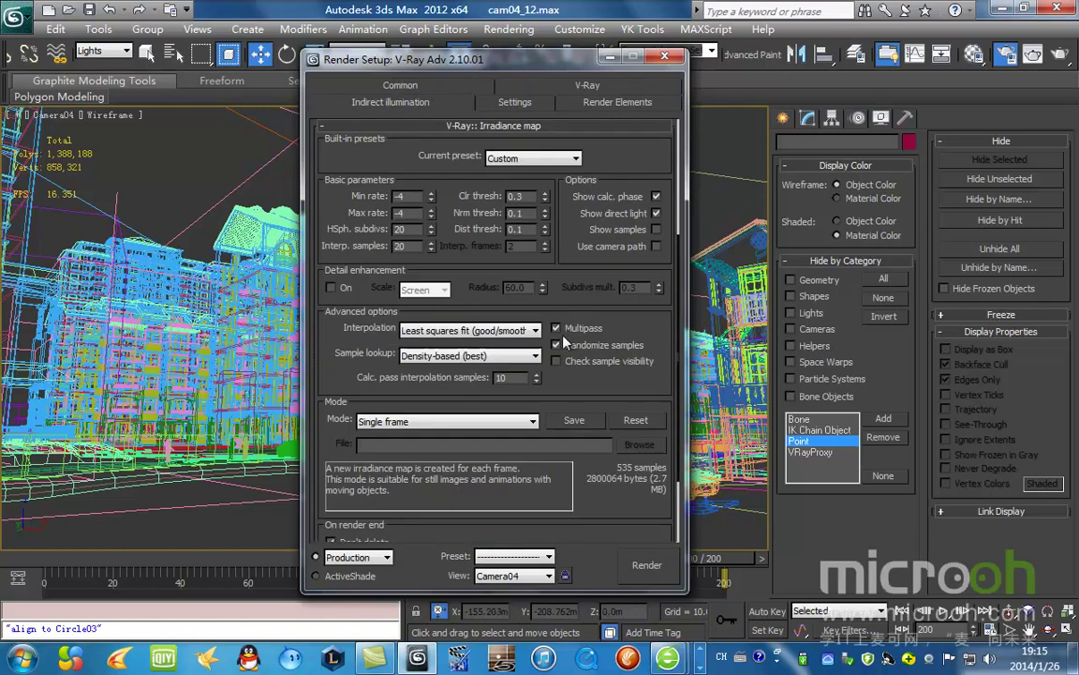
click(525, 159)
click(503, 186)
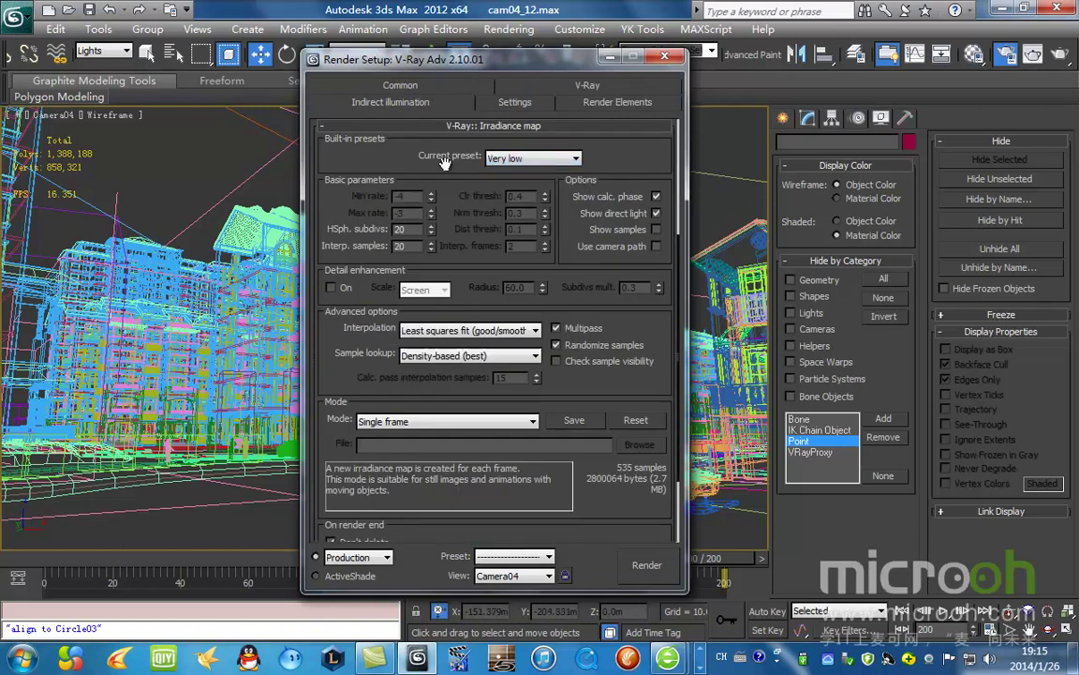
click(521, 157)
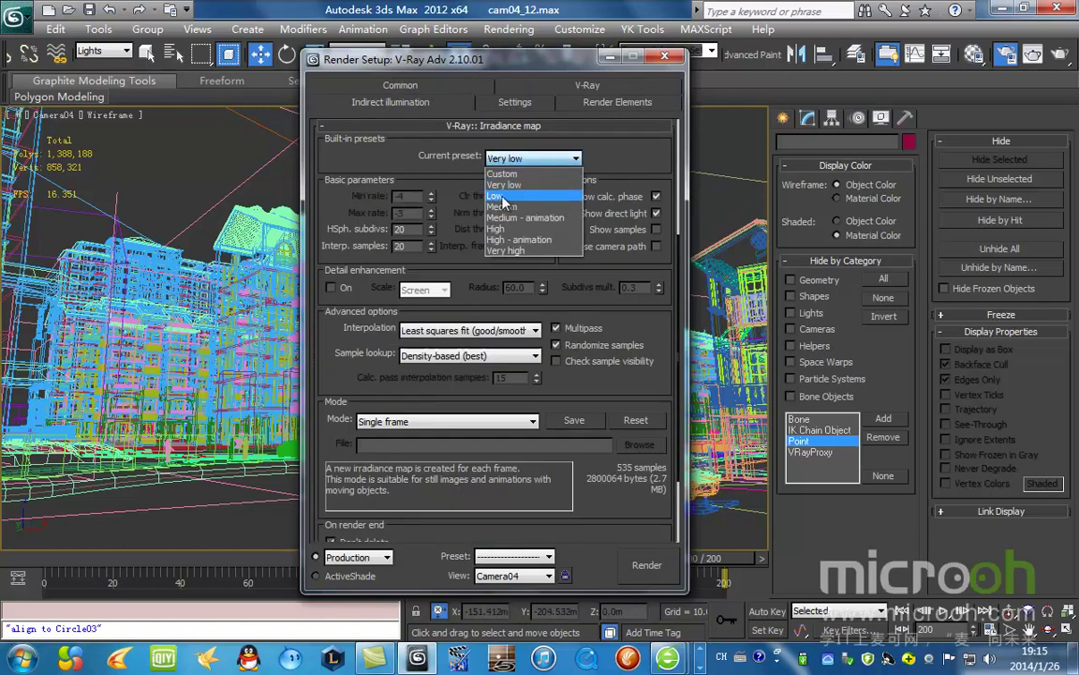
click(503, 197)
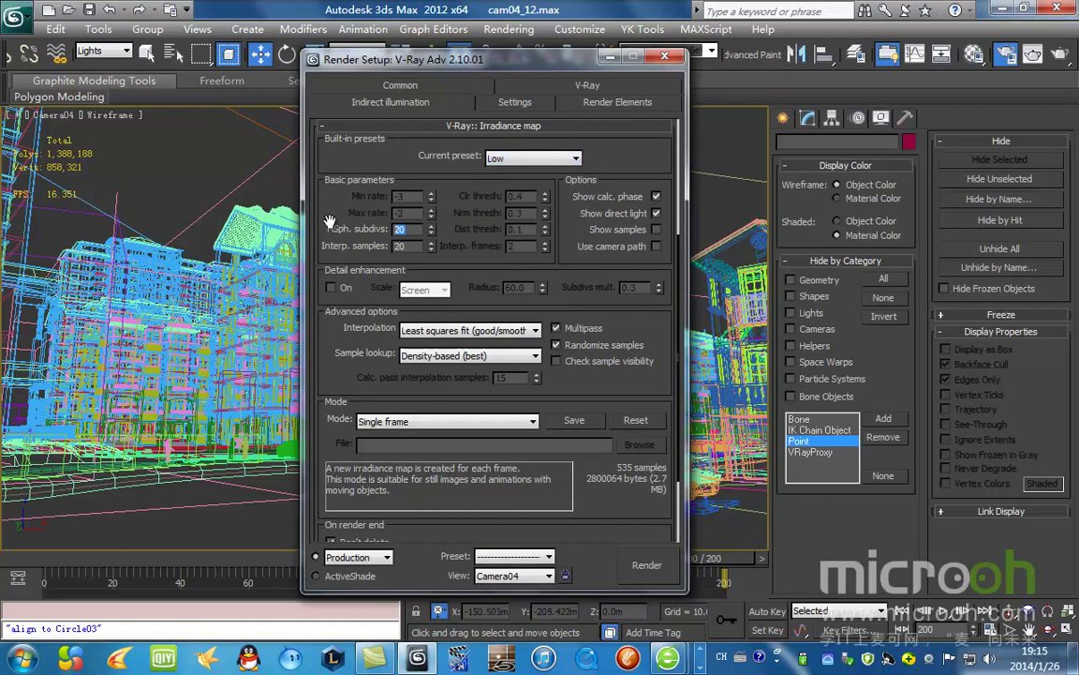
drag(419, 248, 320, 245)
text(50)
Step: Change the irradiance map mode to Incremental add to current map
scroll(605, 375, down, 3)
click(440, 320)
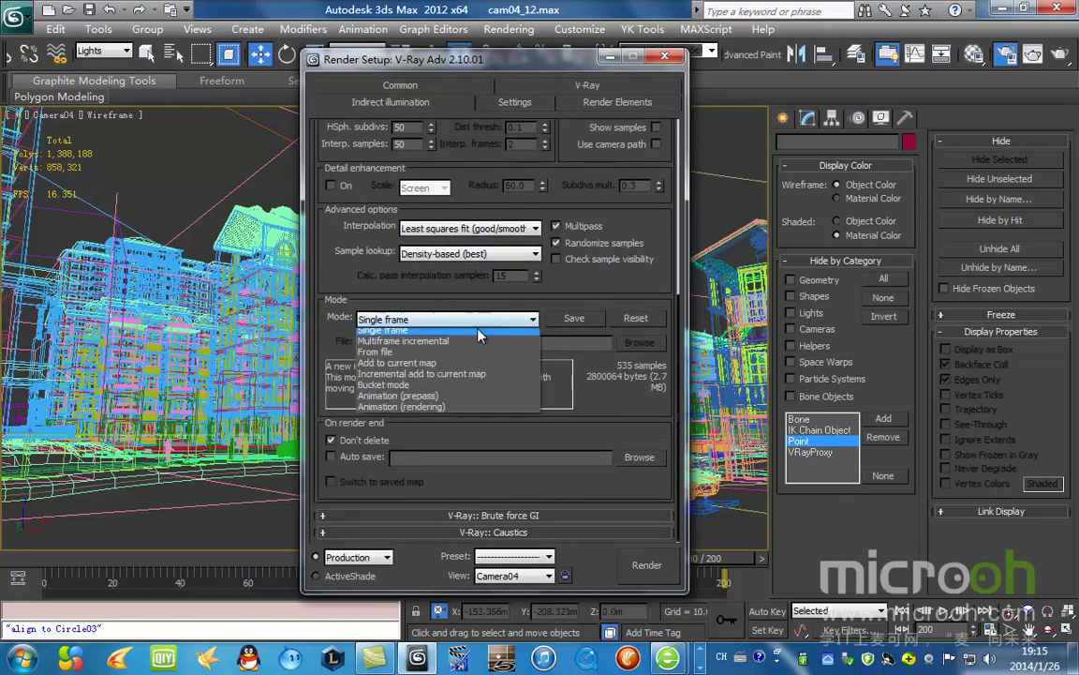
click(397, 379)
drag(504, 62, 566, 36)
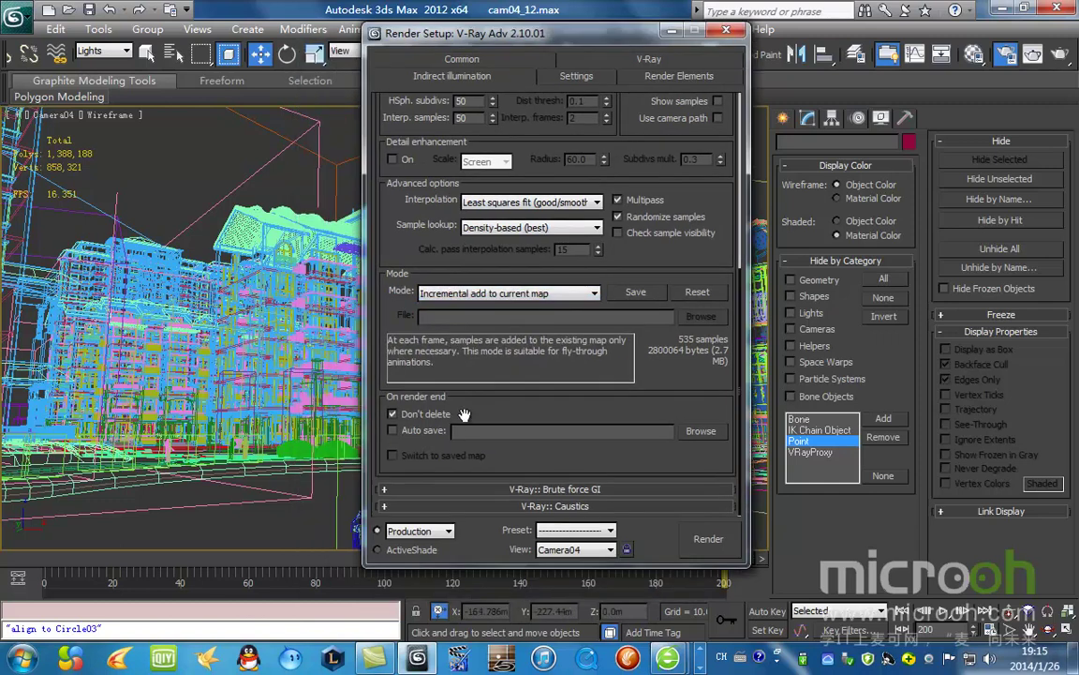
Step: Enable auto save and Switch to saved map for the irradiance map, saving it to the desktop as aaaaa
click(393, 430)
click(393, 456)
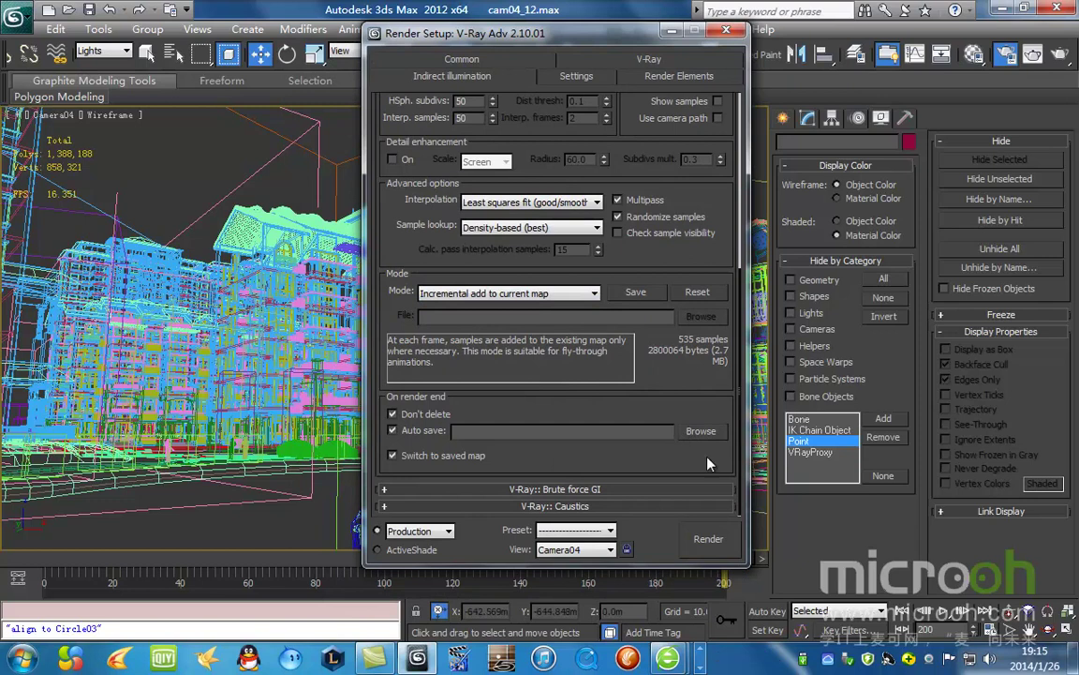
click(701, 430)
click(265, 199)
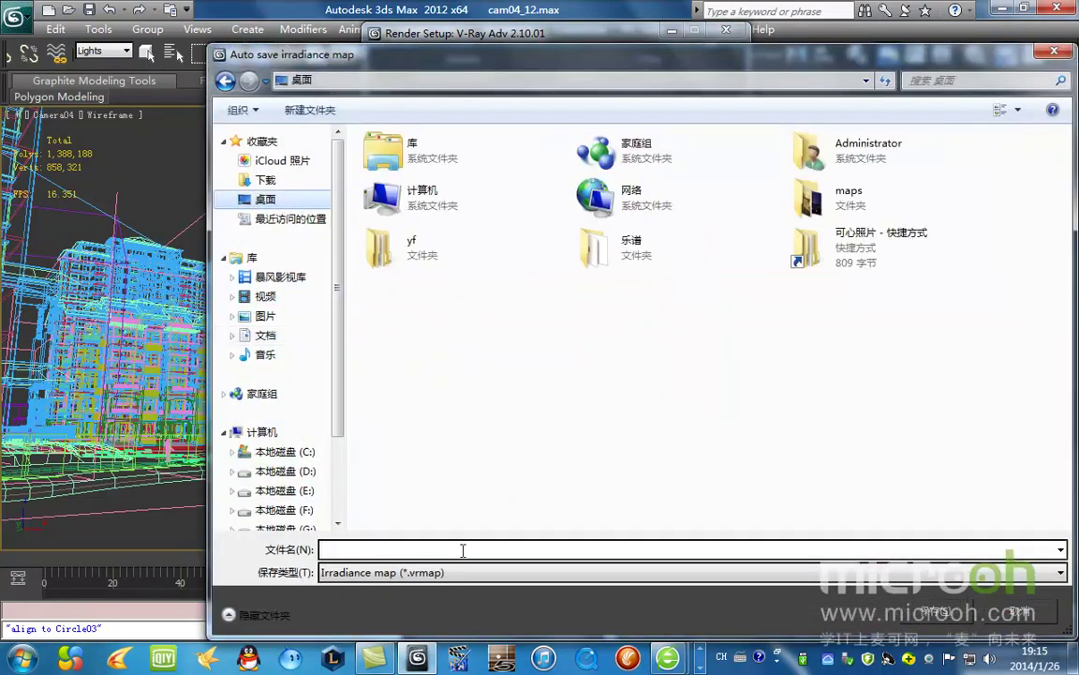
click(374, 548)
text(aaaaa)
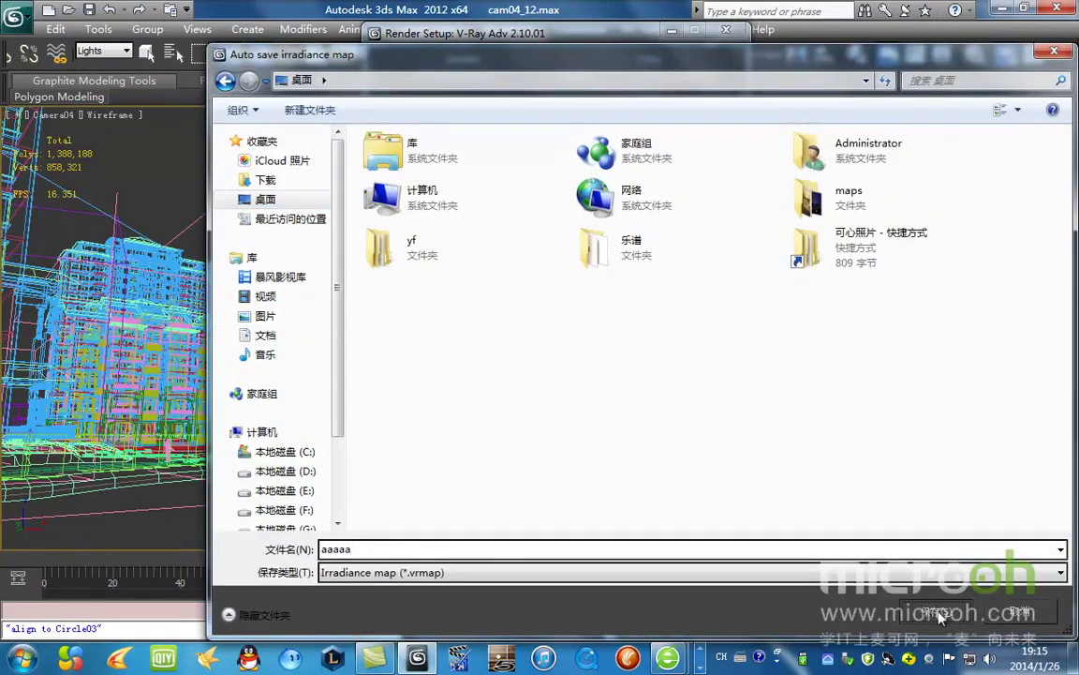
click(932, 610)
Step: Check the V-Ray Settings, Render Elements and Common parameters, save the scene as cam04_13.max, and minimize the render setup
click(562, 75)
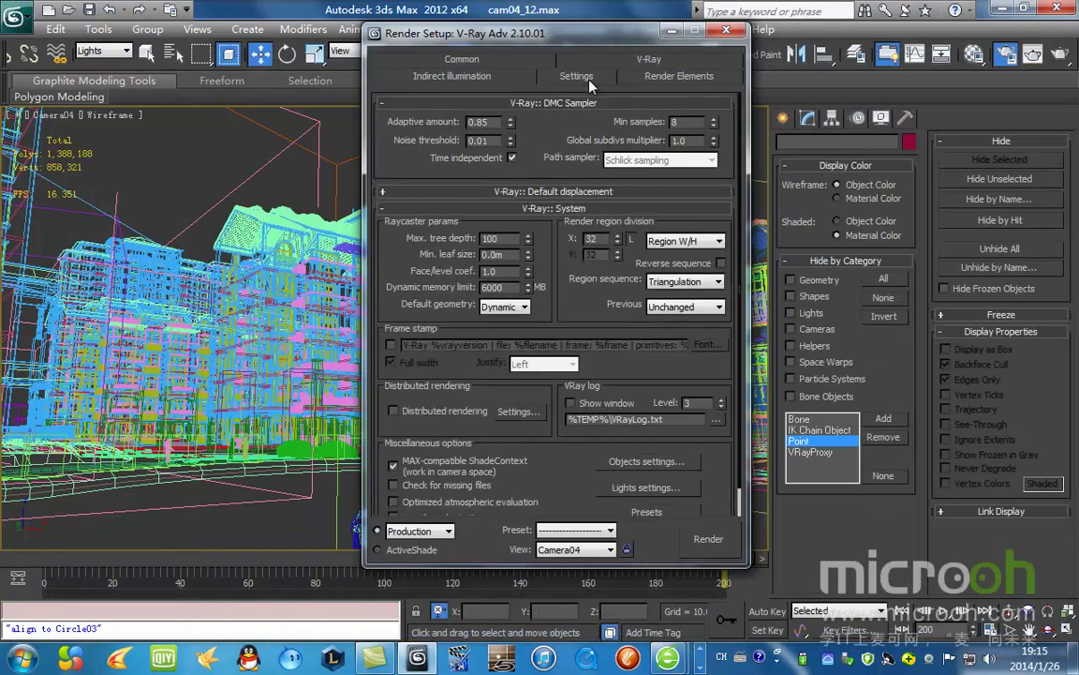
click(662, 80)
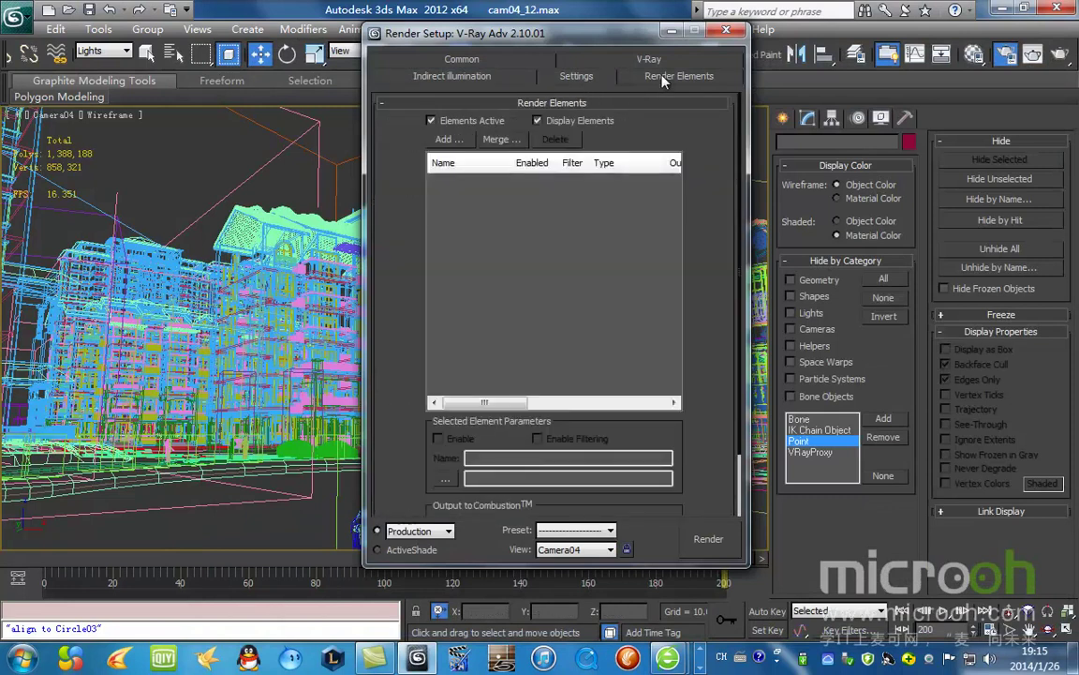
click(459, 60)
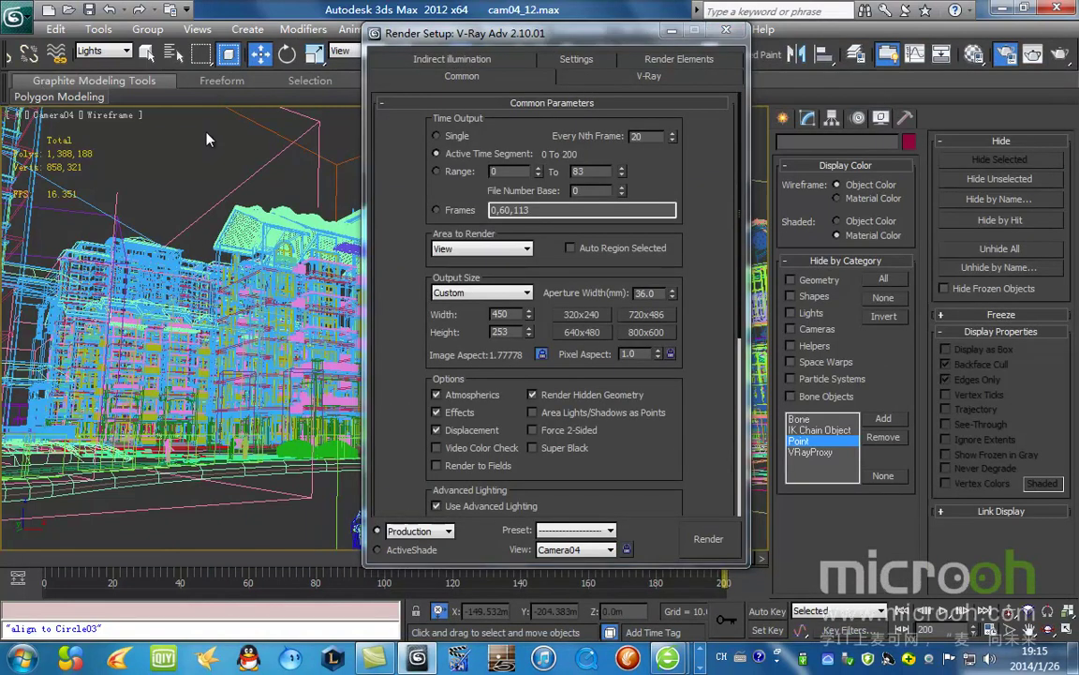
key(ctrl+s)
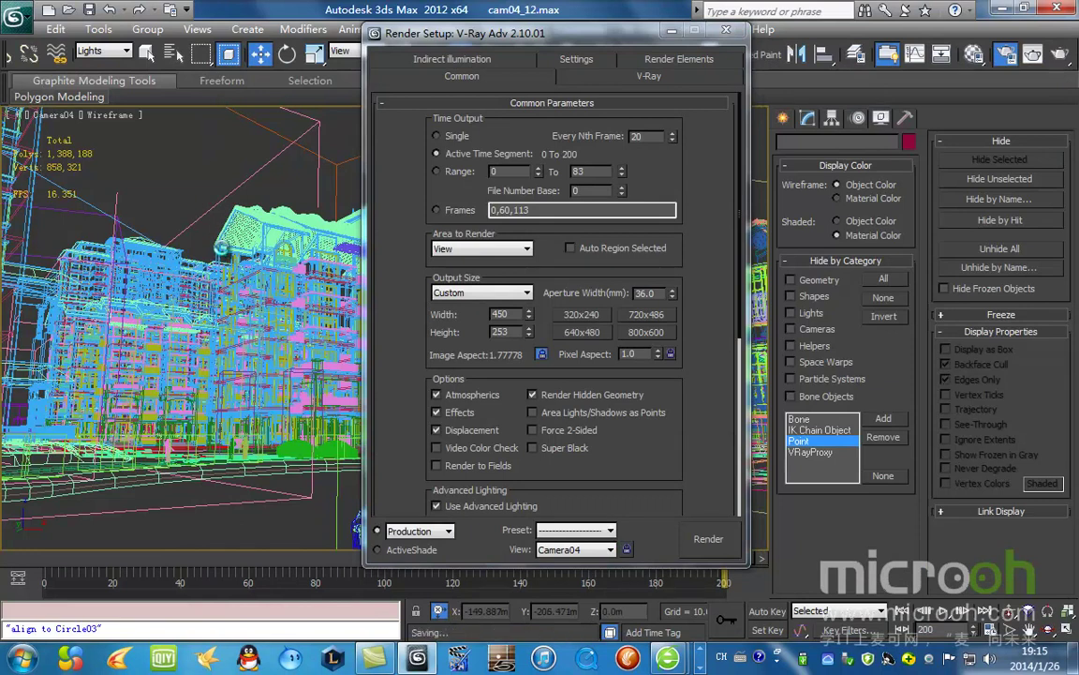
click(672, 30)
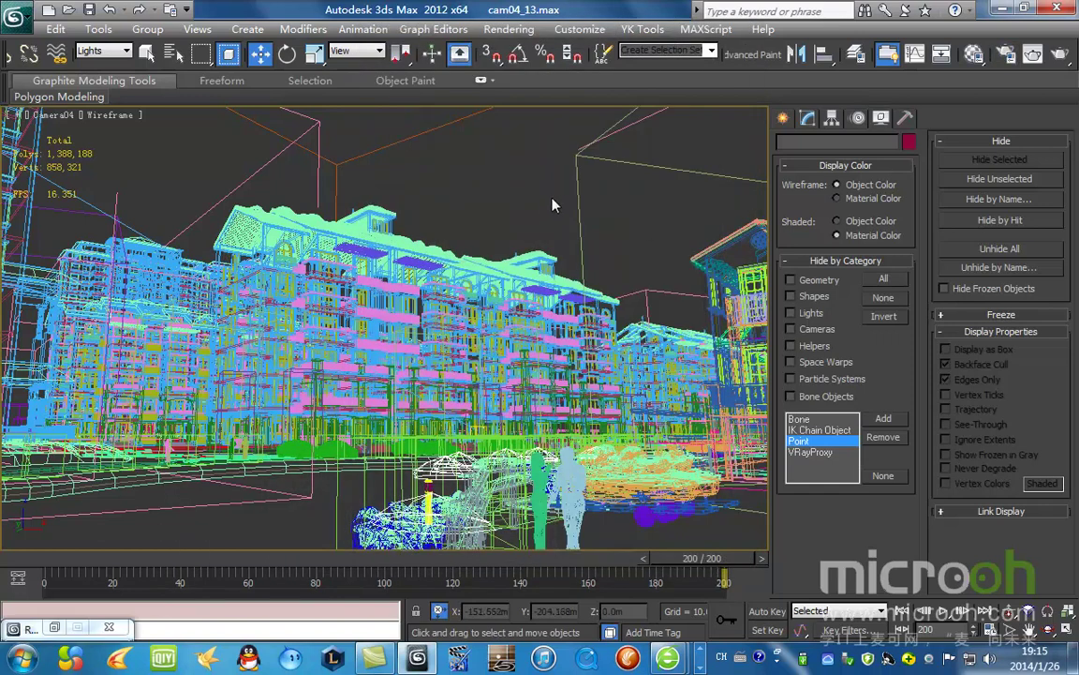
Step: In the Top view, set the selection filter to All, select every object in the scene, and close all open groups
middle_drag(543, 200, 544, 198)
key(t)
key(z)
click(103, 51)
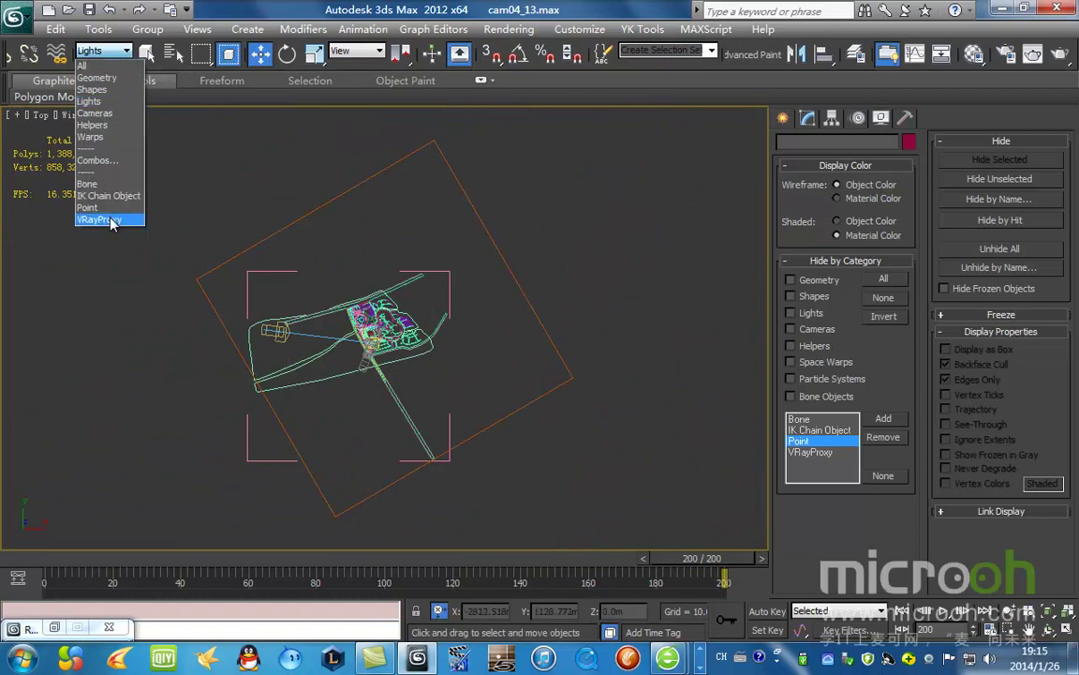
click(98, 76)
click(103, 51)
click(94, 63)
key(ctrl+a)
click(147, 29)
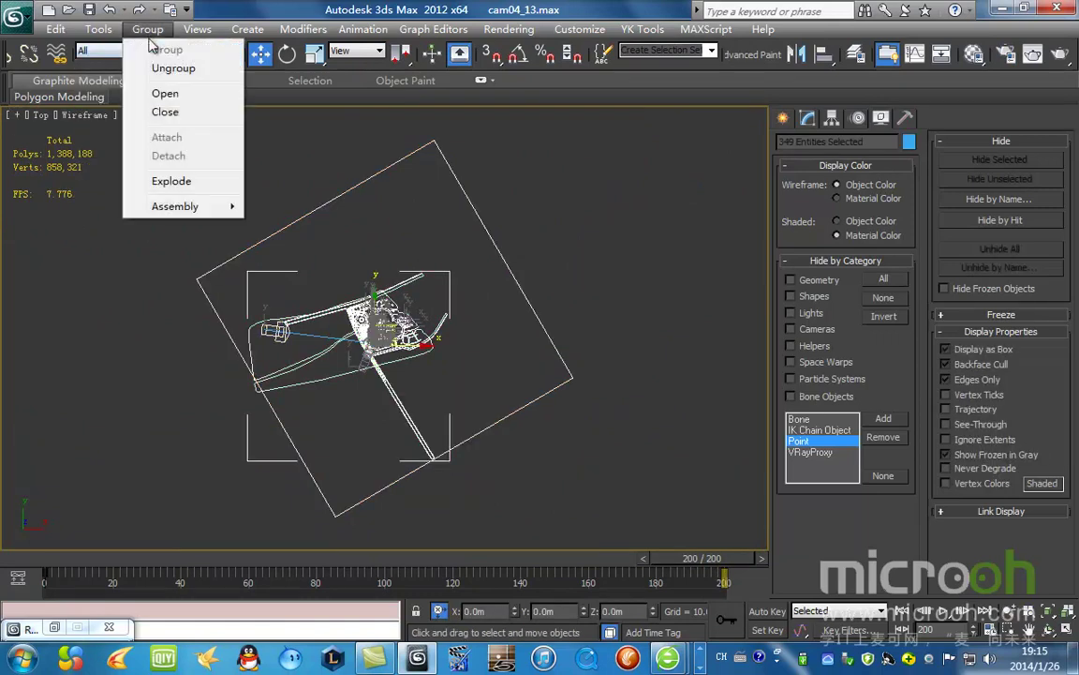
click(183, 113)
scroll(380, 377, up, 8)
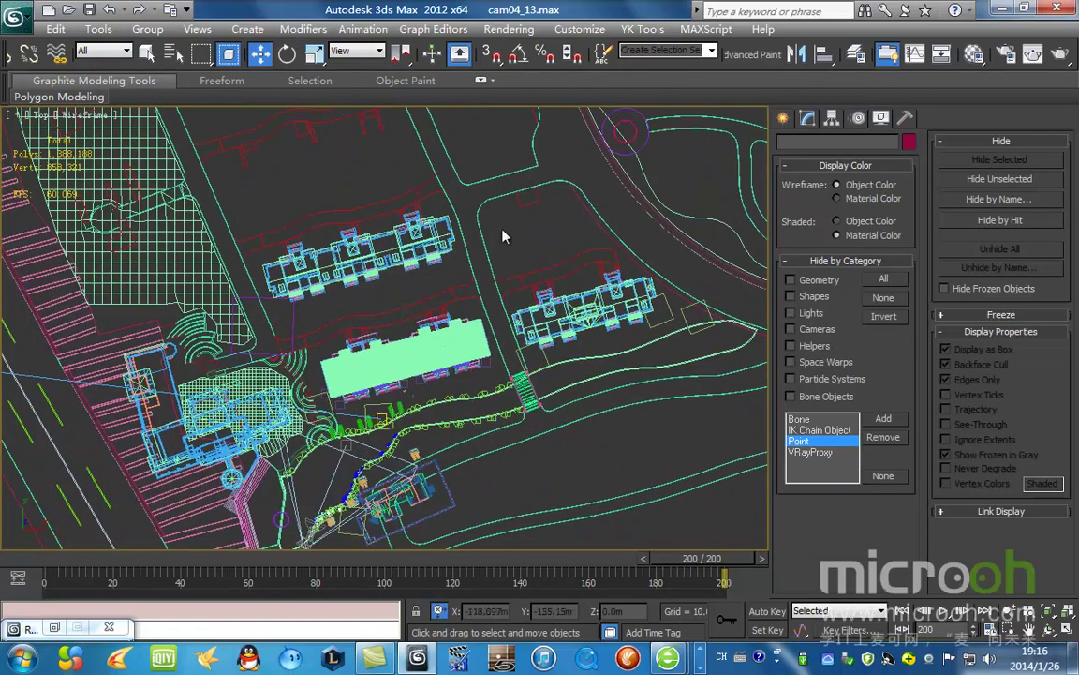
Step: Select the pair of figures beside the riverbank and the three figures around the curved paths in the Top view
scroll(422, 361, up, 6)
scroll(474, 308, up, 5)
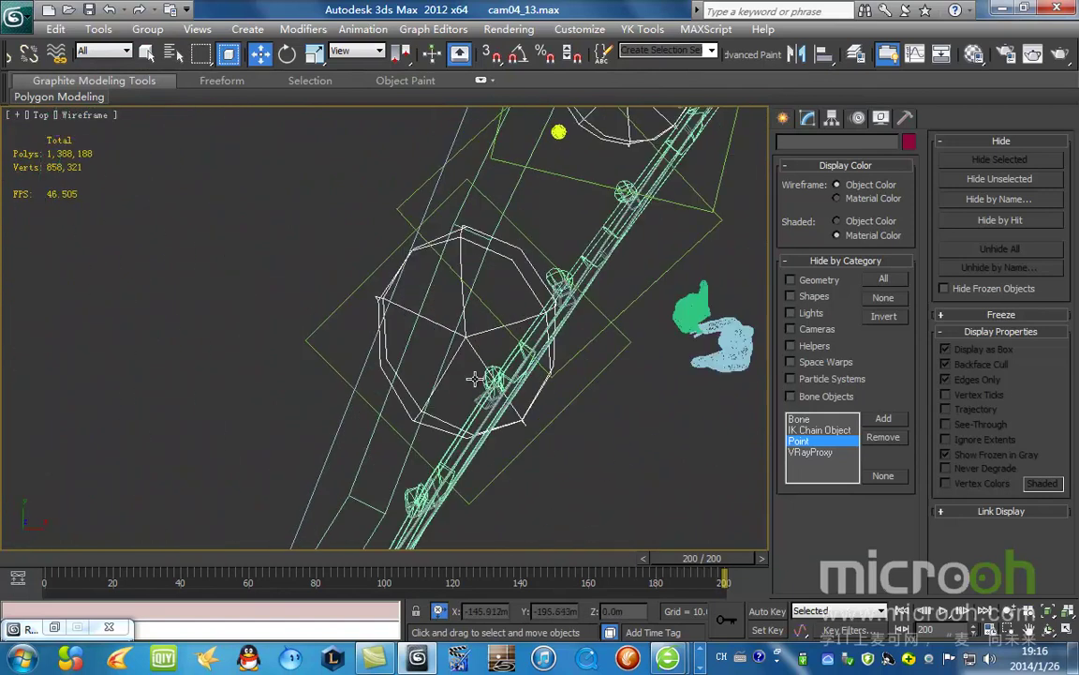
drag(684, 335, 681, 330)
scroll(590, 393, down, 10)
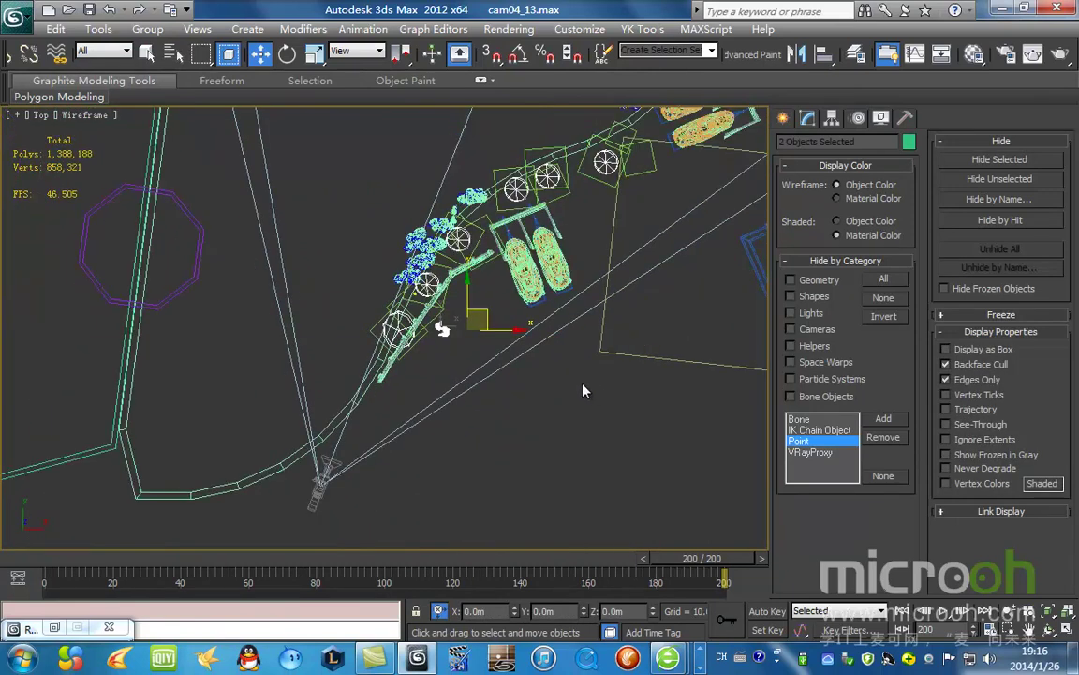
middle_drag(472, 221, 461, 416)
scroll(375, 309, up, 8)
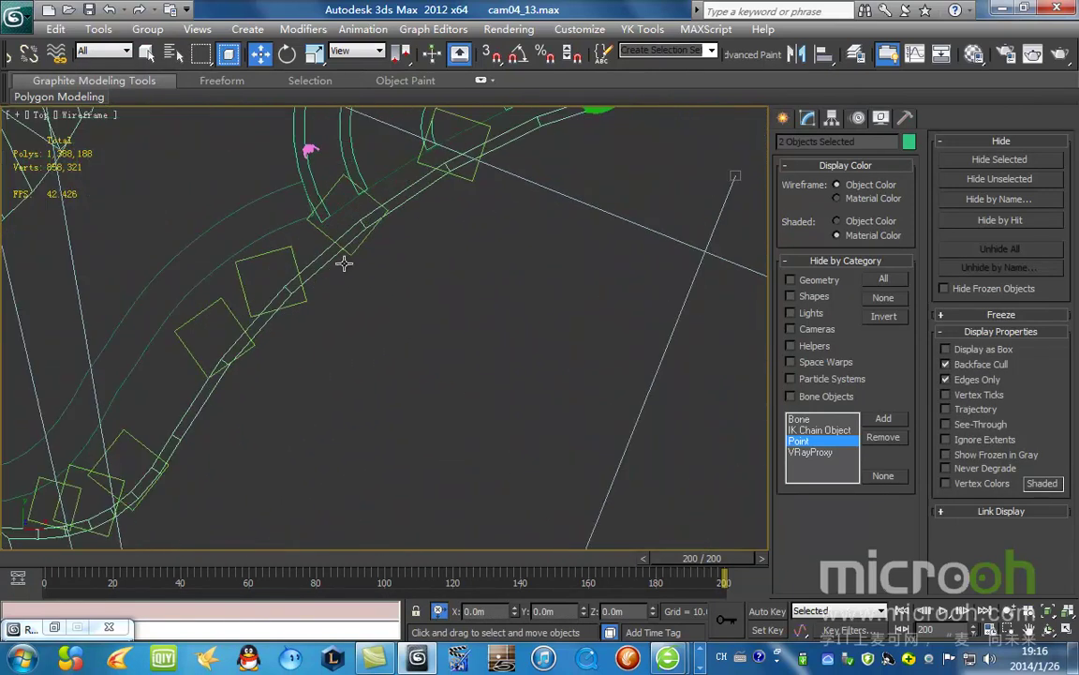
middle_drag(346, 166, 378, 439)
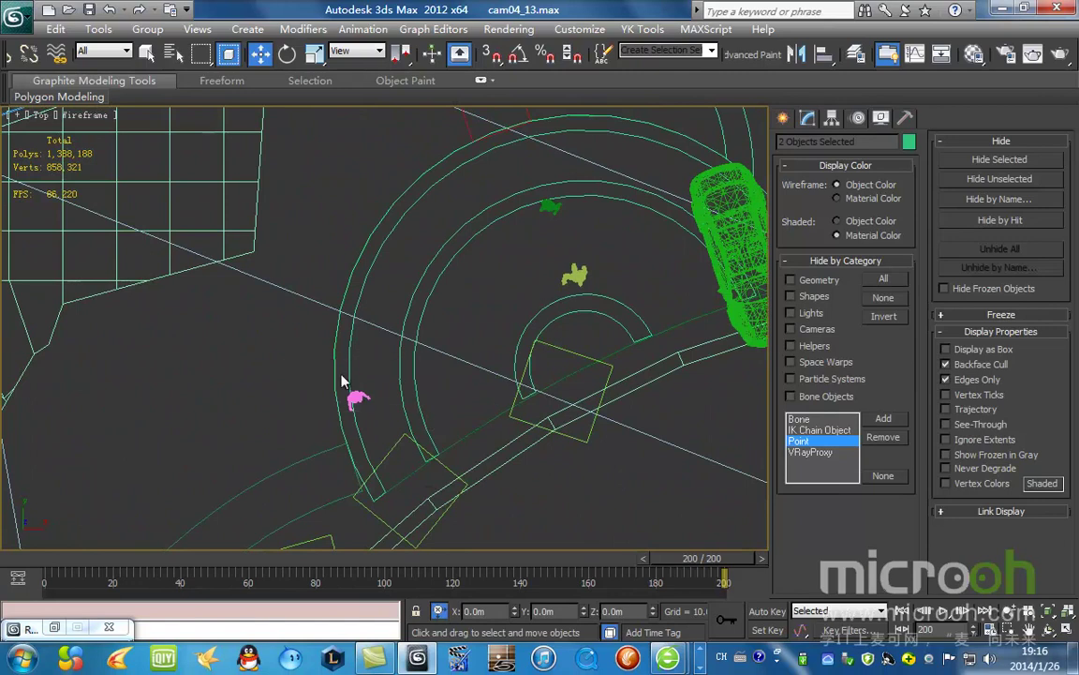
click(359, 397)
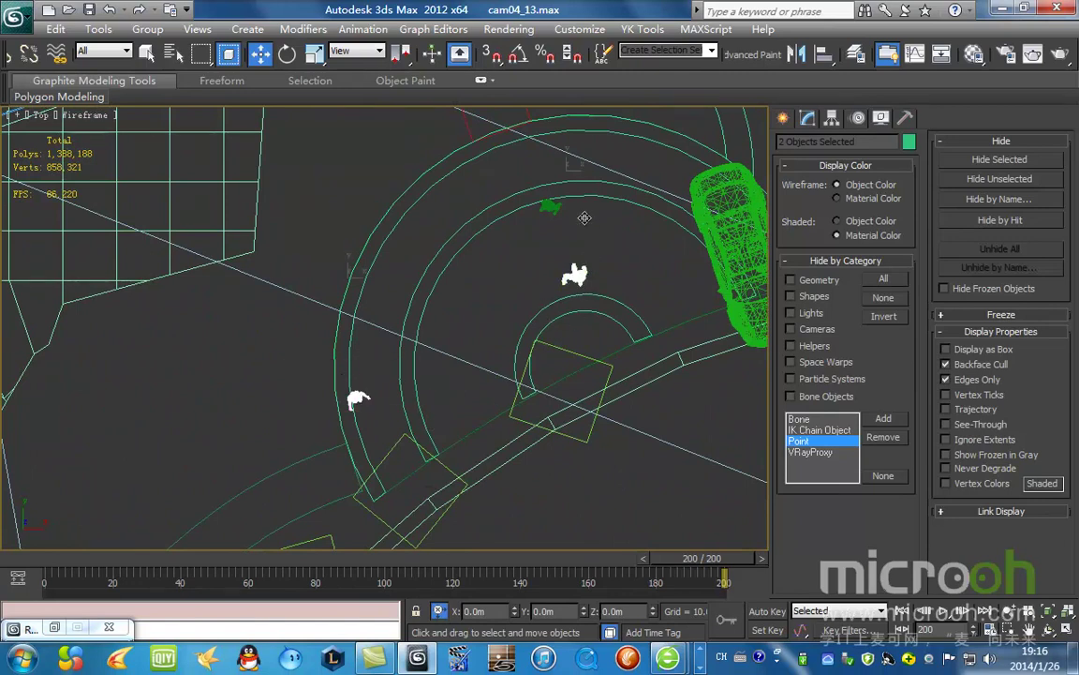
scroll(499, 324, down, 4)
scroll(500, 324, down, 1)
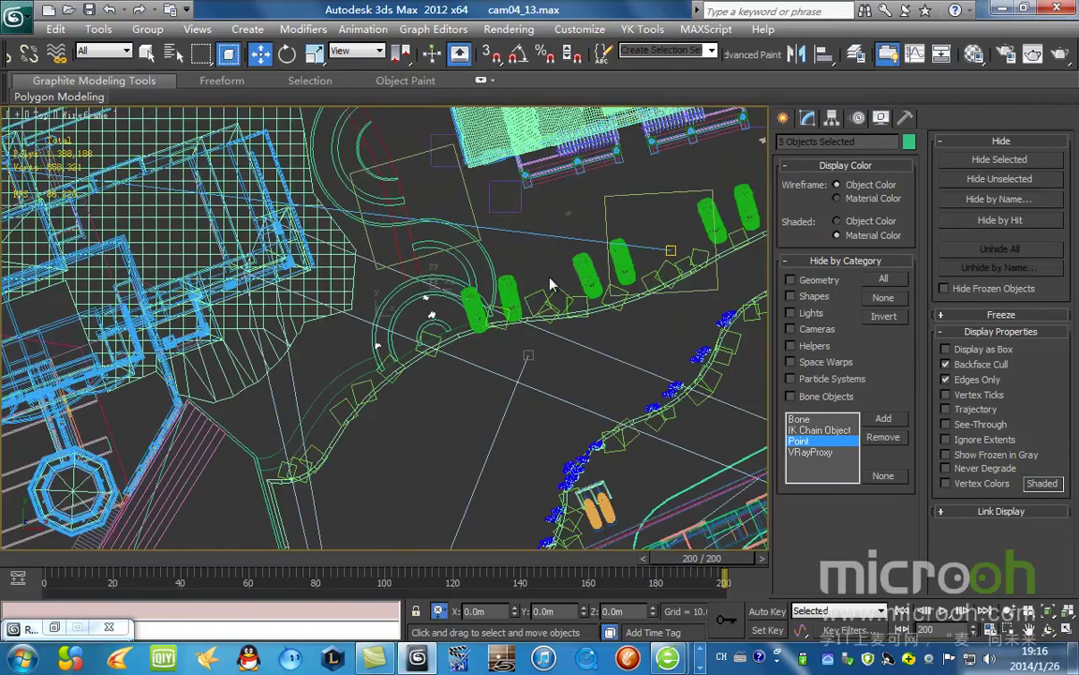
Step: Add the remaining figures standing between the parked cars and the snow-roofed building to the selection
middle_drag(624, 256, 427, 309)
scroll(477, 321, up, 1)
middle_drag(568, 238, 281, 394)
scroll(435, 342, up, 2)
scroll(436, 348, up, 2)
click(328, 393)
scroll(326, 321, down, 6)
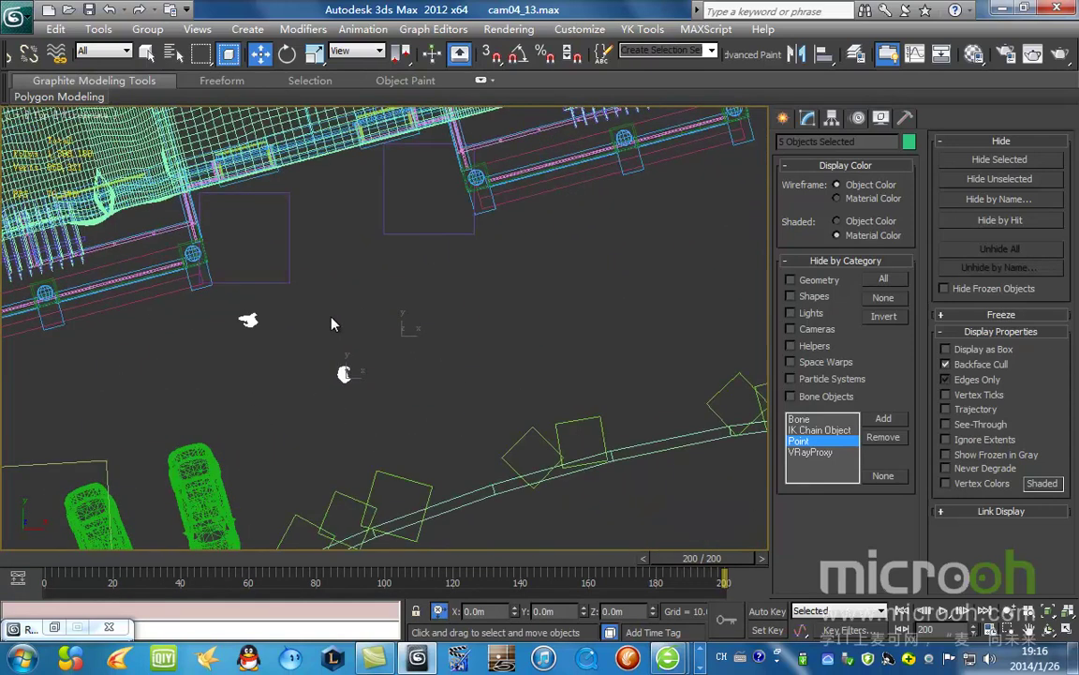
scroll(426, 267, up, 2)
scroll(371, 319, up, 2)
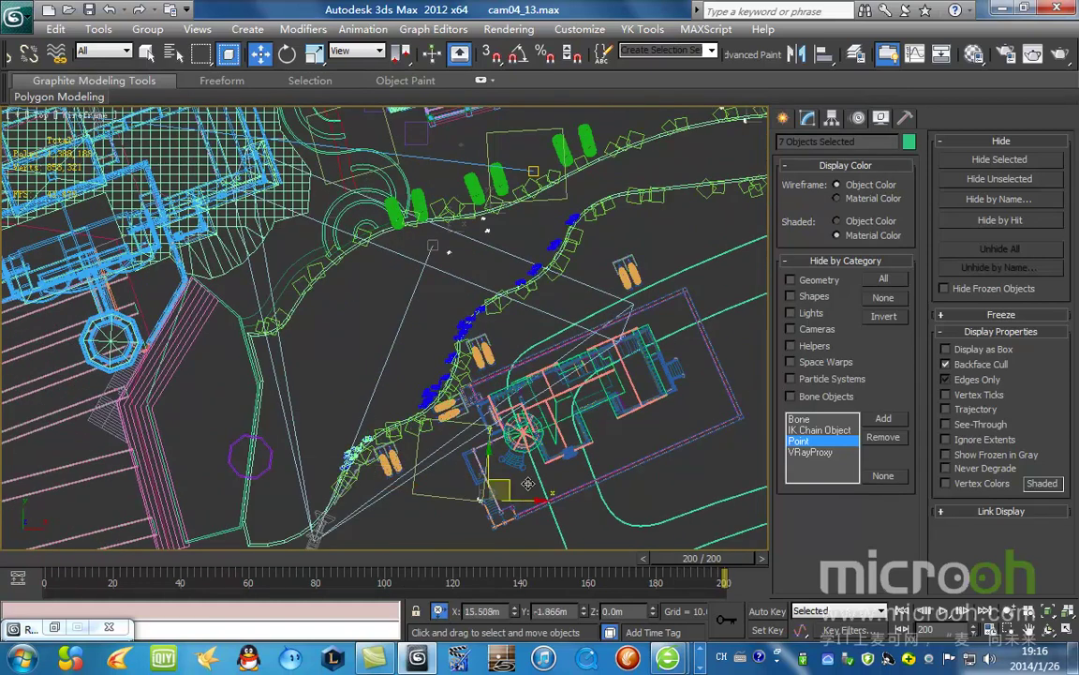
scroll(514, 228, up, 6)
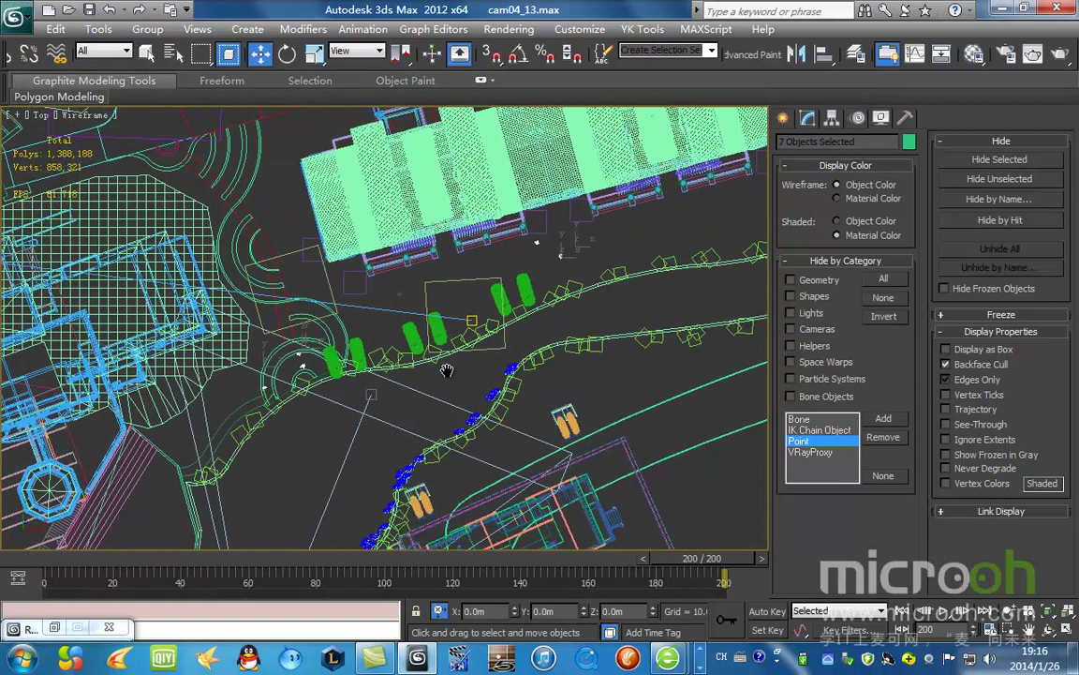
ctrl+drag(391, 216, 393, 217)
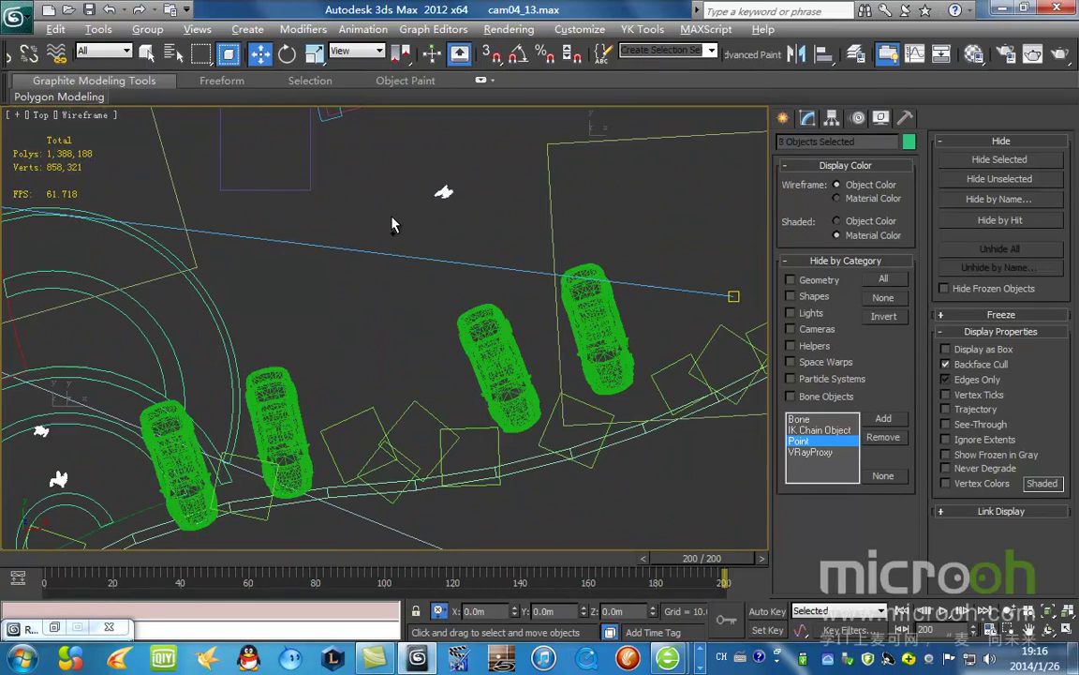
Step: Isolate the selected figures and change their object color to blue
key(alt+q)
alt+middle_drag(456, 343, 634, 280)
click(619, 285)
key(ctrl+z)
click(909, 142)
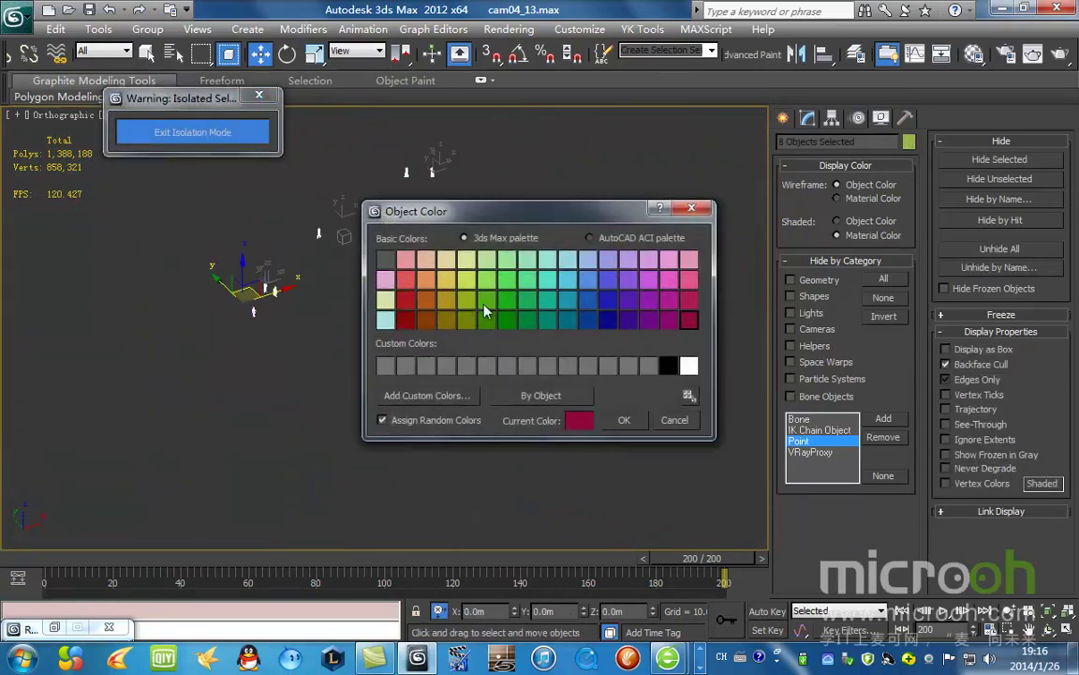
click(609, 279)
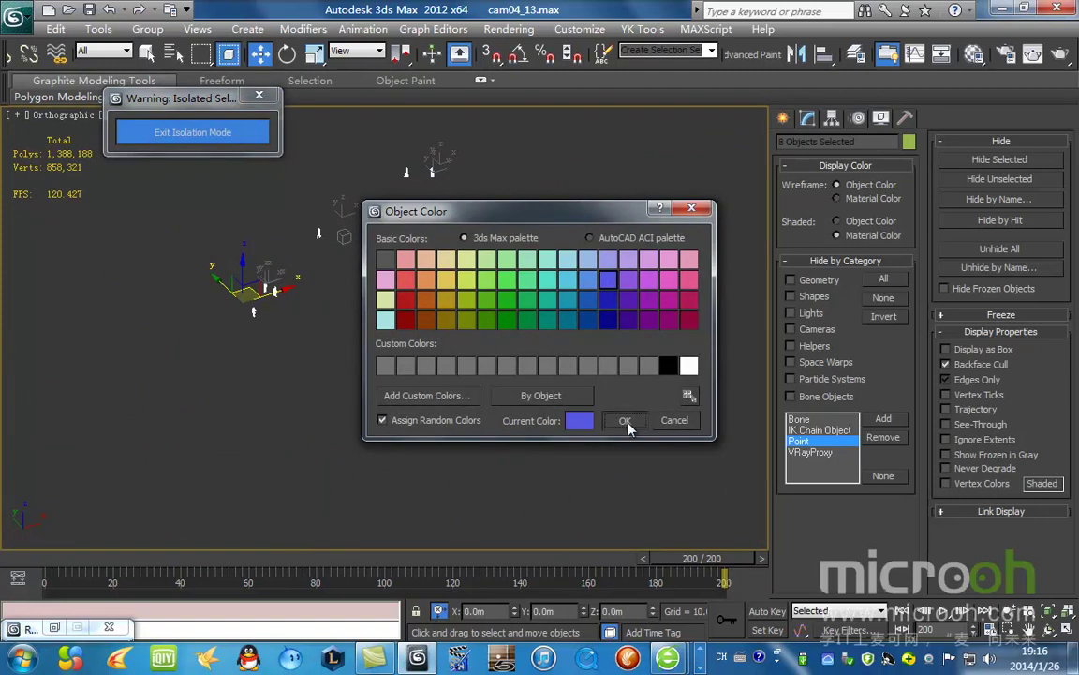
click(626, 422)
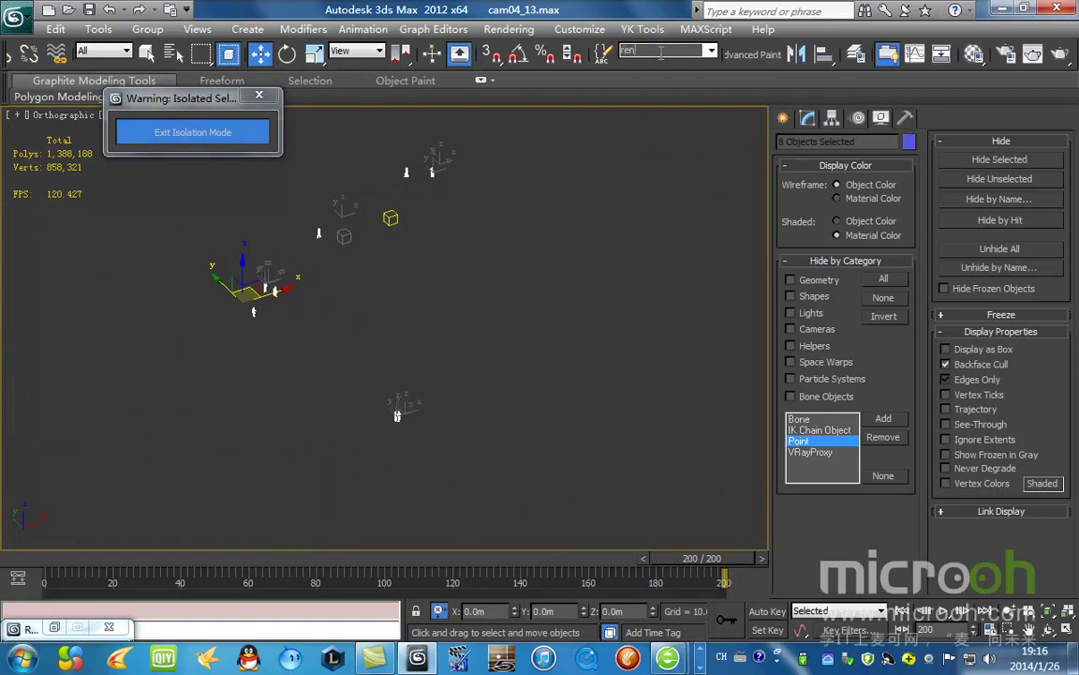
Step: Store the figures as selection set ren, and hide that set in the un-isolated Camera04 view
click(204, 132)
key(c)
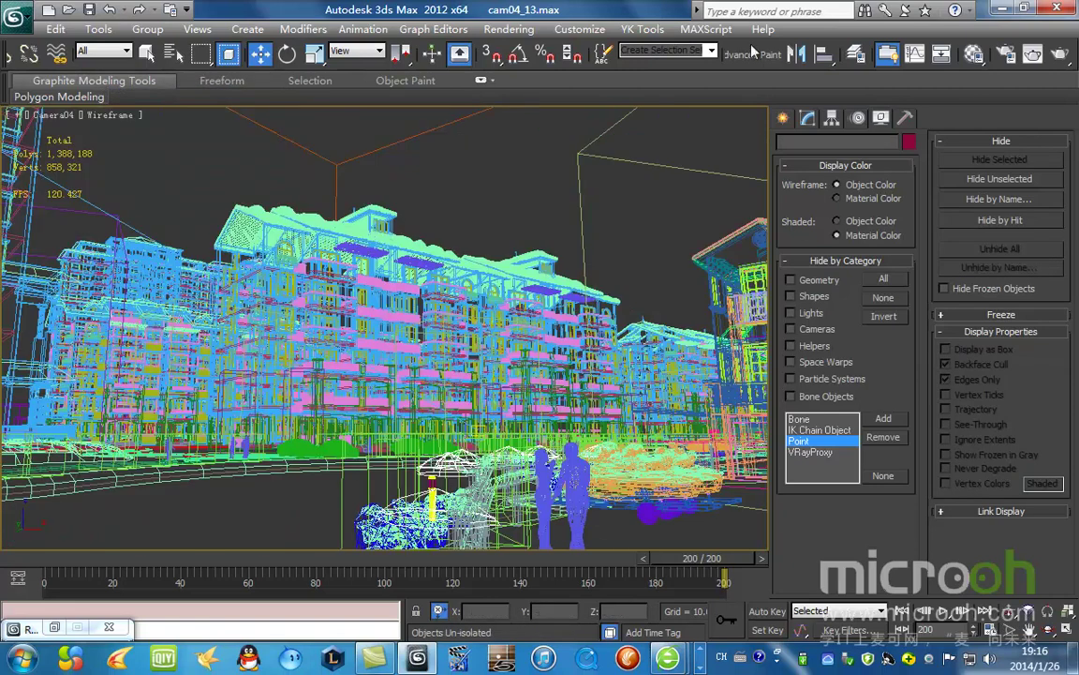
click(628, 60)
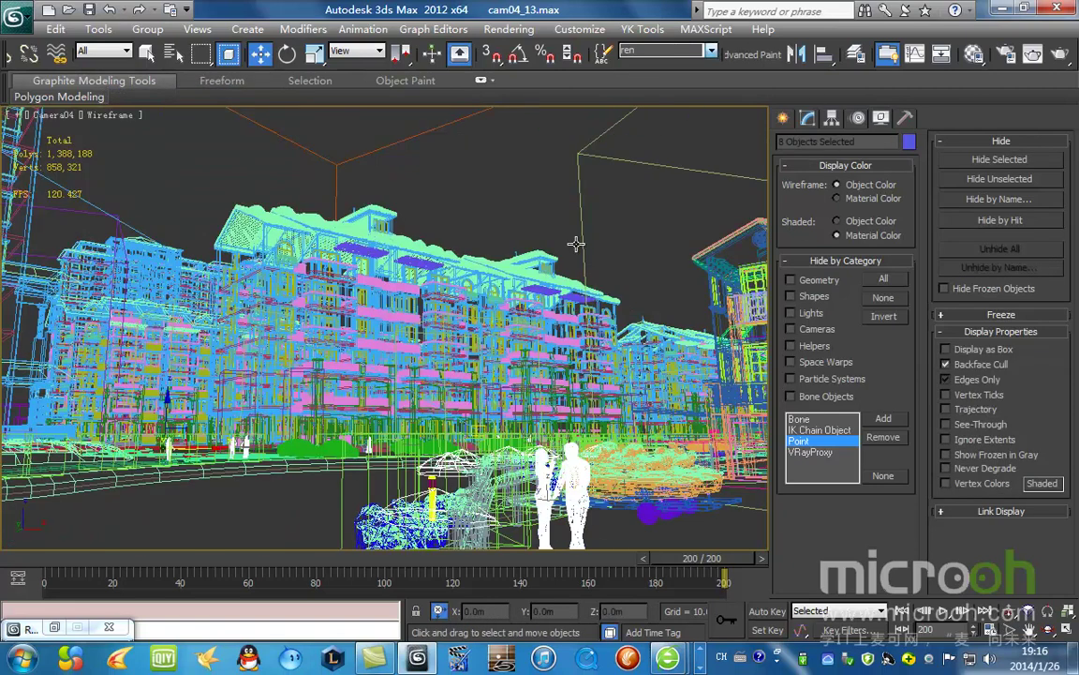
right_click(607, 207)
click(656, 161)
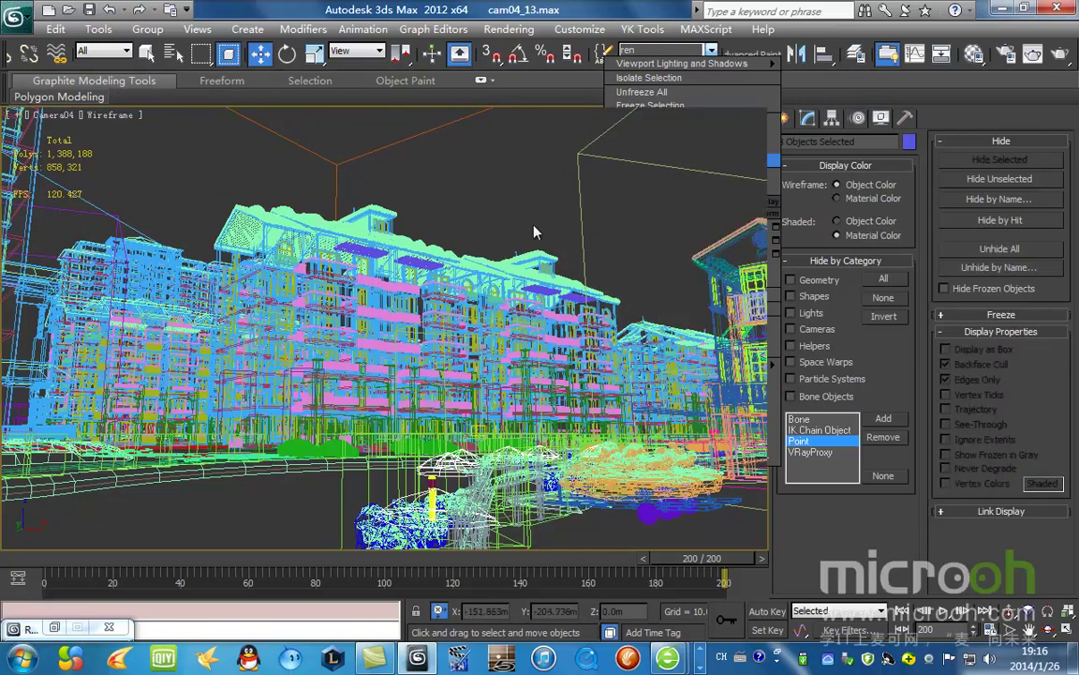
Step: Render the Camera04 irradiance map prepass over the active time segment, continuing without an assigned output file
click(580, 29)
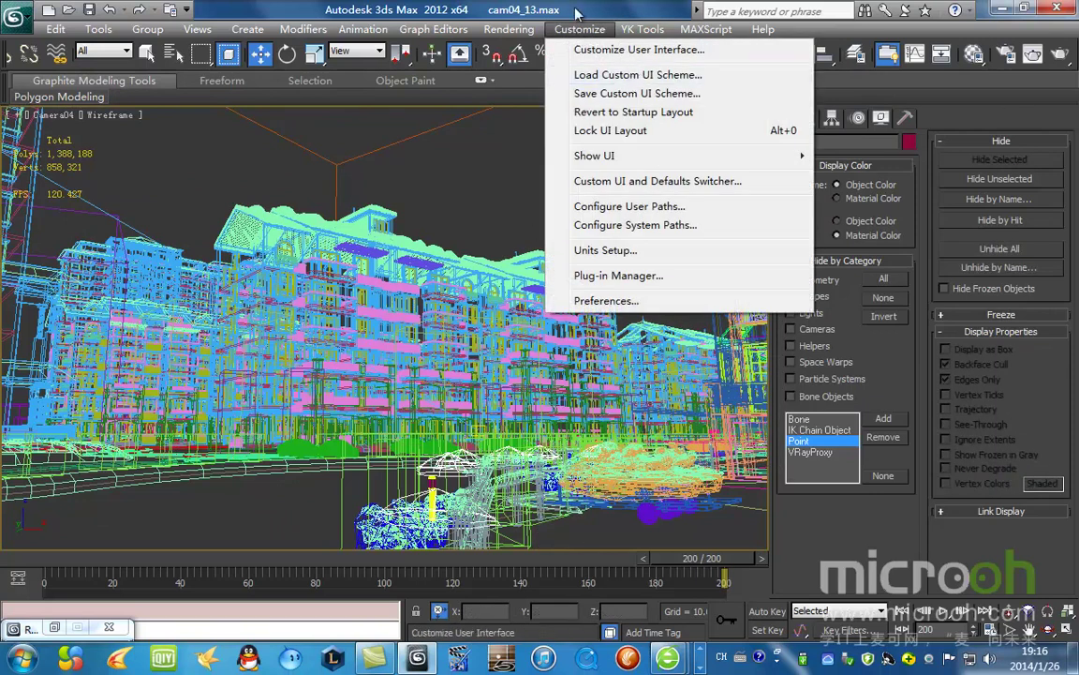
mouse_move(513, 34)
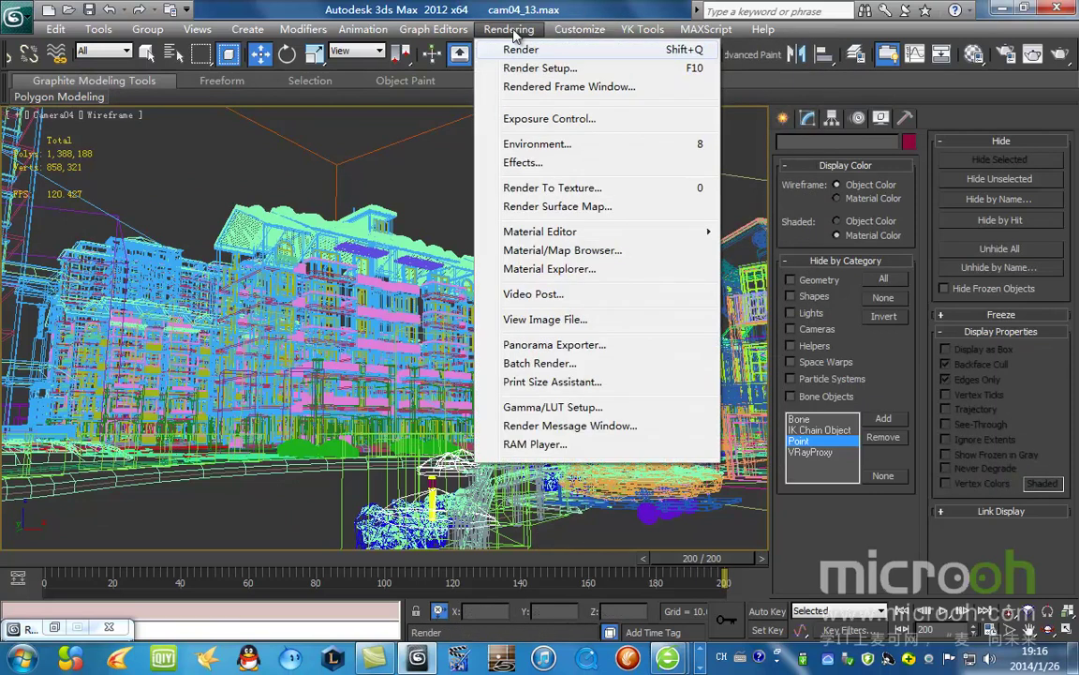
click(549, 67)
click(413, 48)
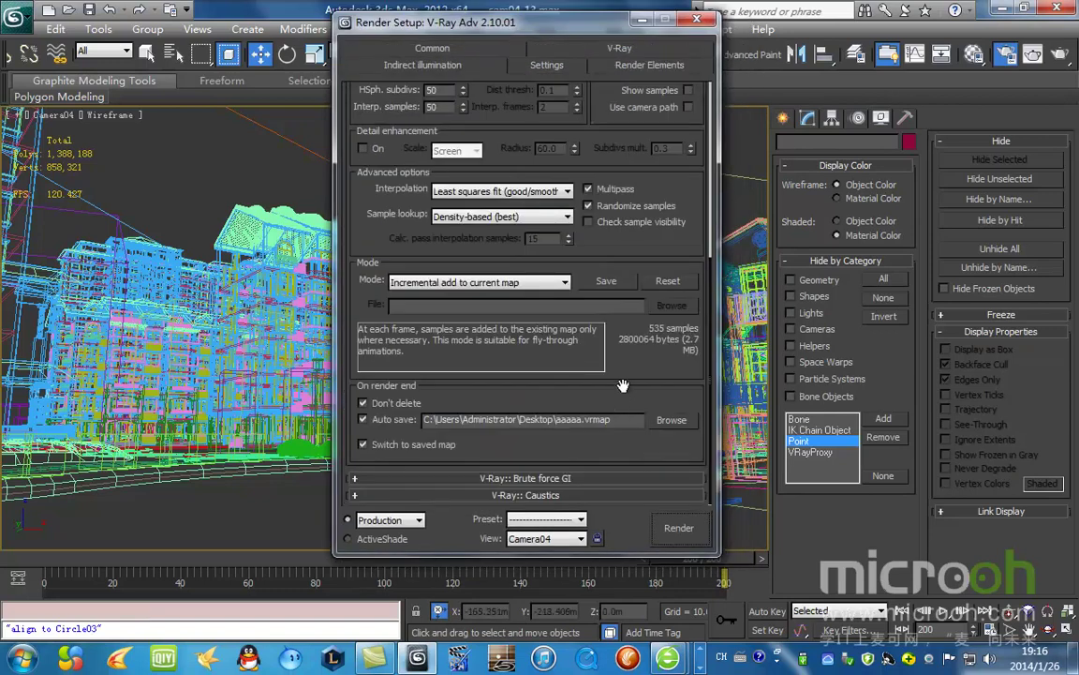
click(680, 528)
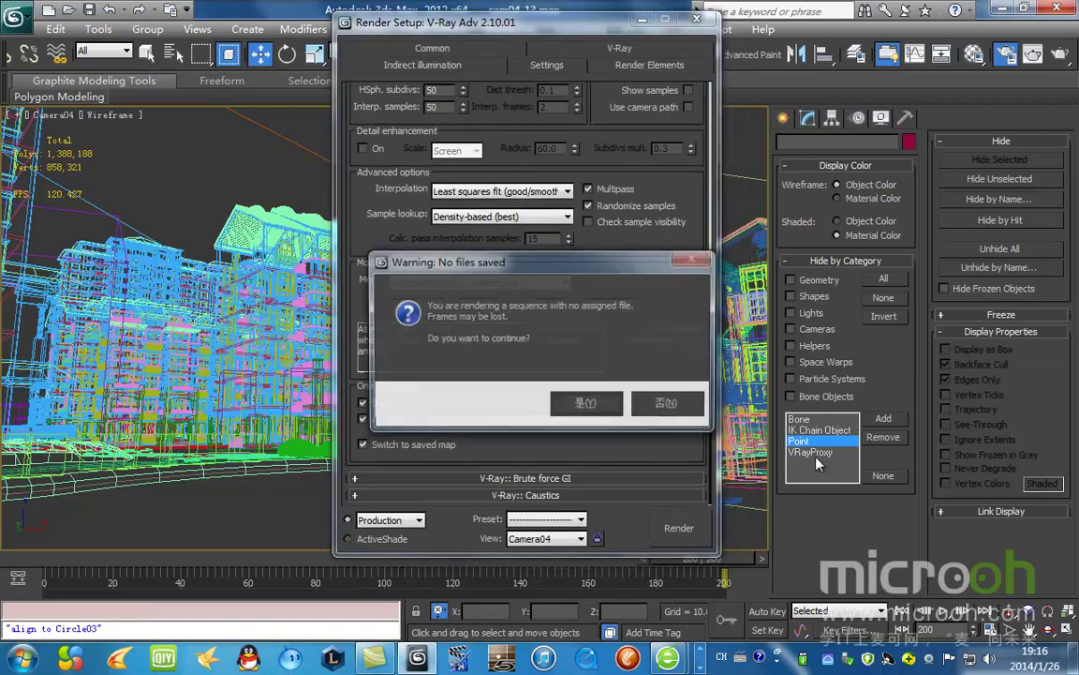
click(586, 403)
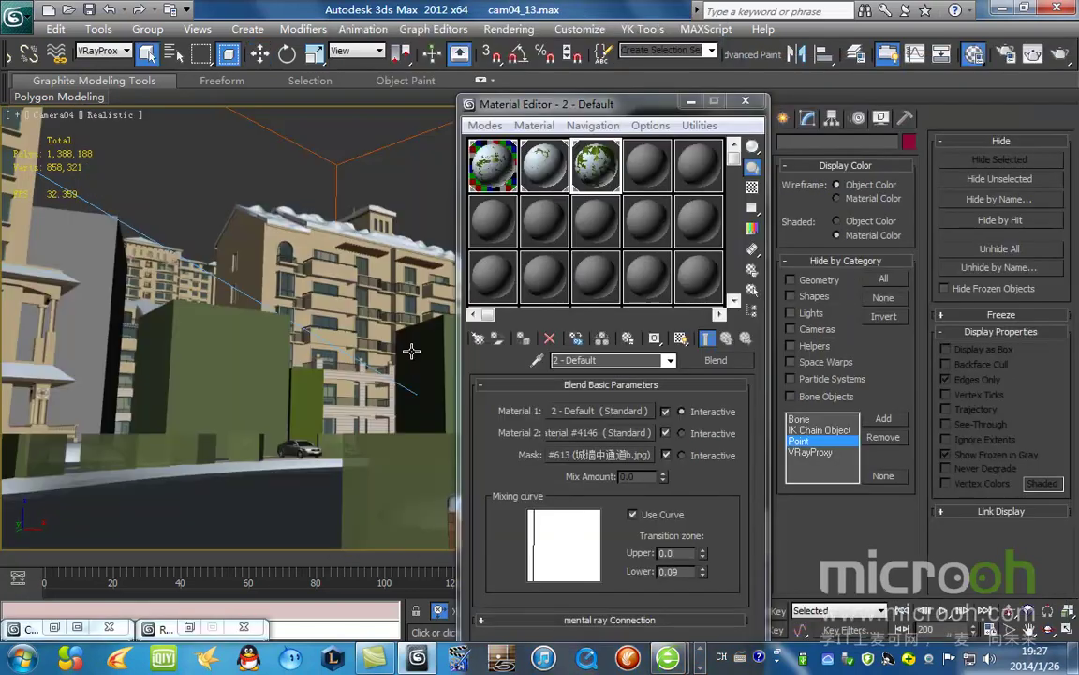
Step: Set the render output to a single frame with a width of 1024 and a height of 576
click(509, 29)
click(536, 69)
drag(764, 61, 404, 76)
click(363, 97)
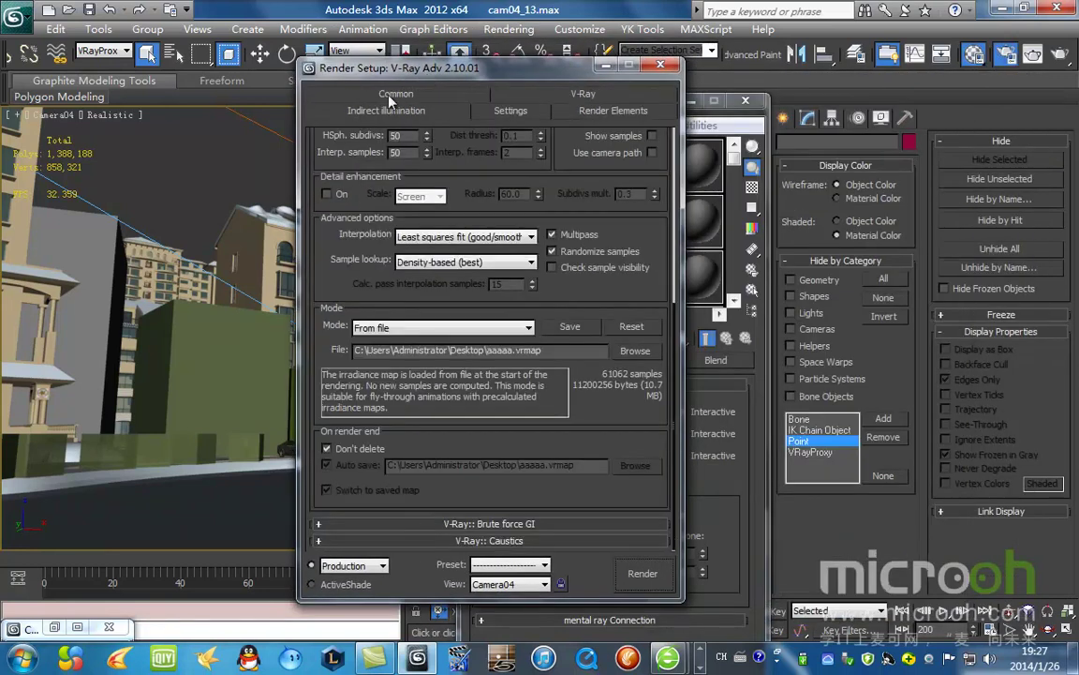
click(397, 95)
drag(542, 71, 574, 61)
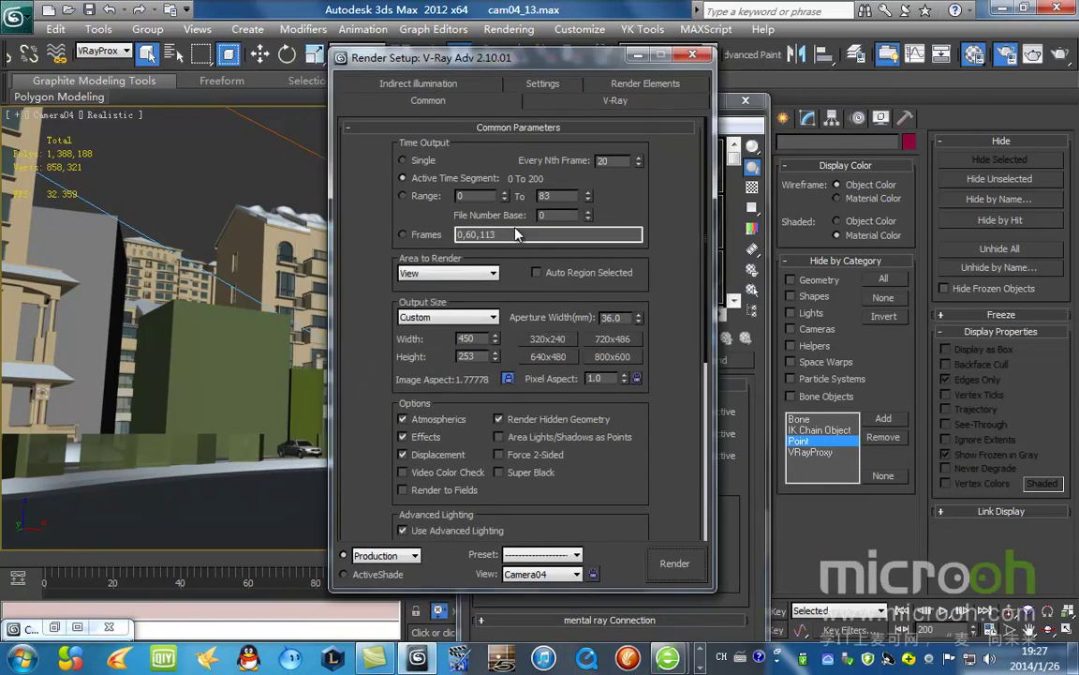
drag(470, 65, 428, 52)
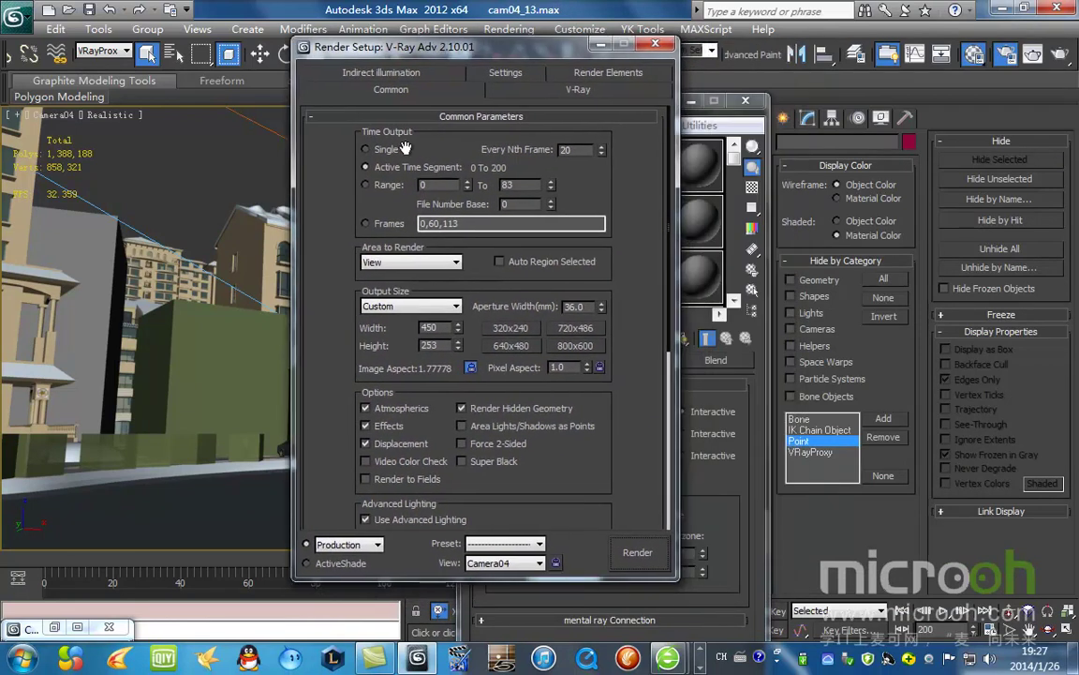
click(365, 149)
click(441, 328)
text(1024)
key(Return)
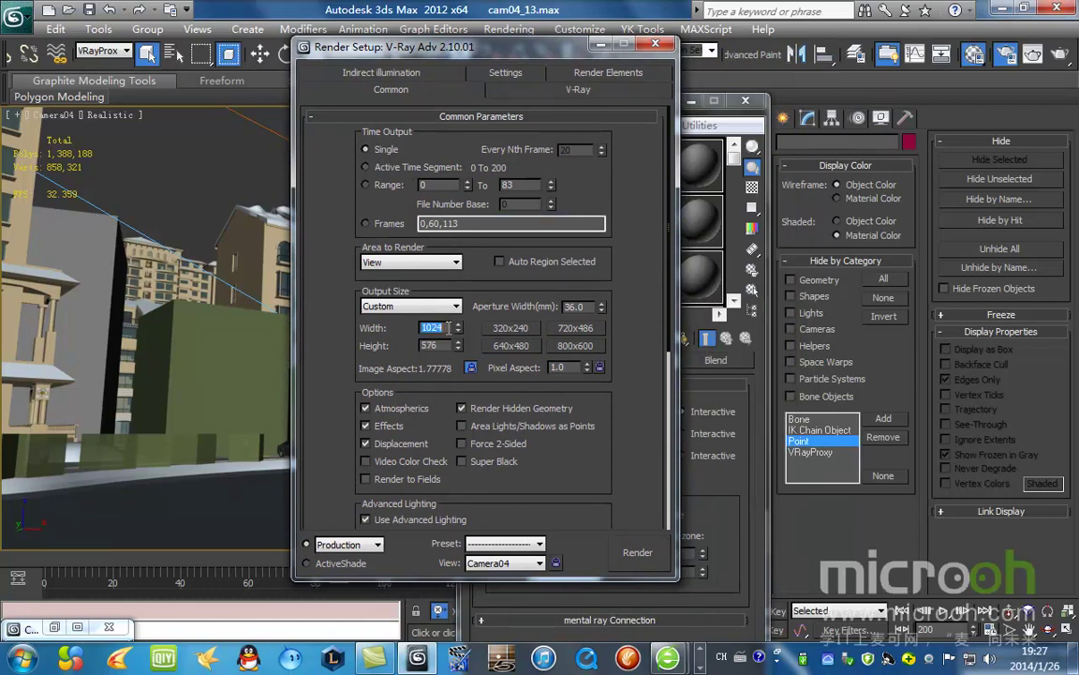
drag(644, 402, 618, 399)
Step: Enable Displacement, Filter maps and Glossy effects in the V-Ray global switches
click(554, 94)
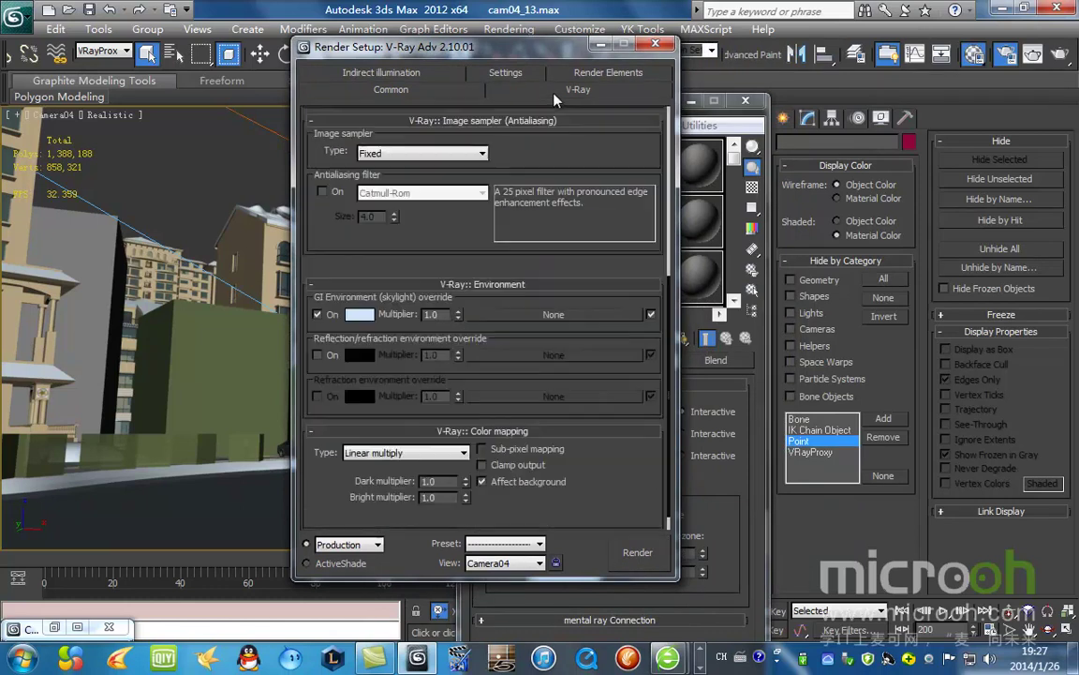
scroll(340, 112, up, 3)
click(320, 129)
click(507, 177)
click(492, 243)
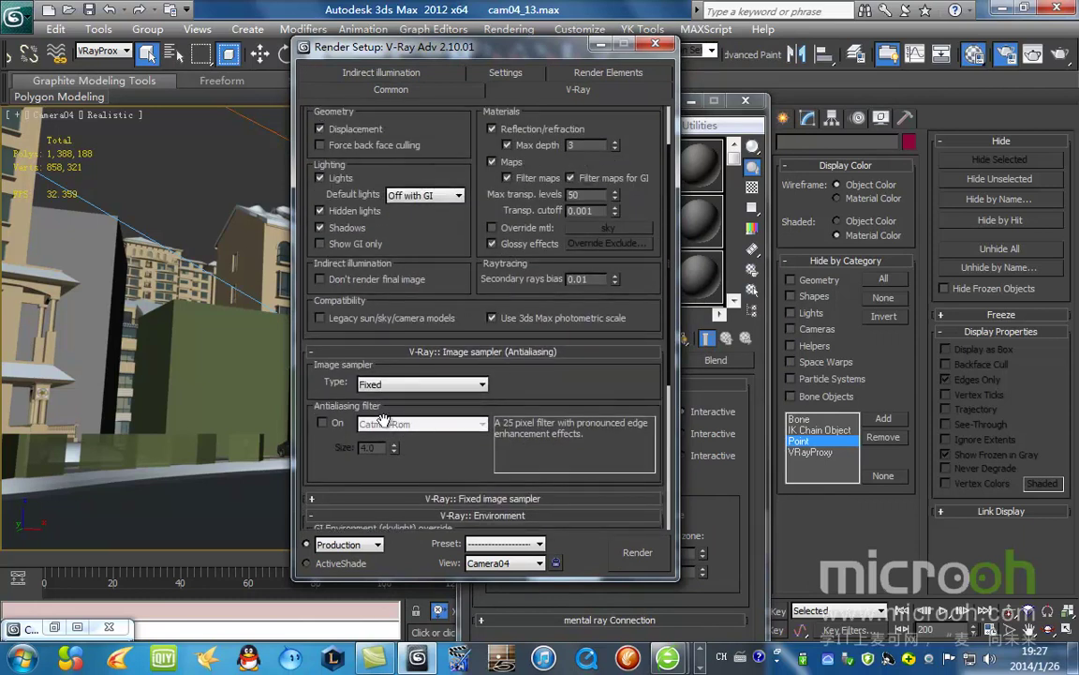
Step: Set the V-Ray image sampler to Adaptive DMC and turn on the Catmull-Rom antialiasing filter
scroll(471, 343, up, 2)
scroll(424, 319, down, 4)
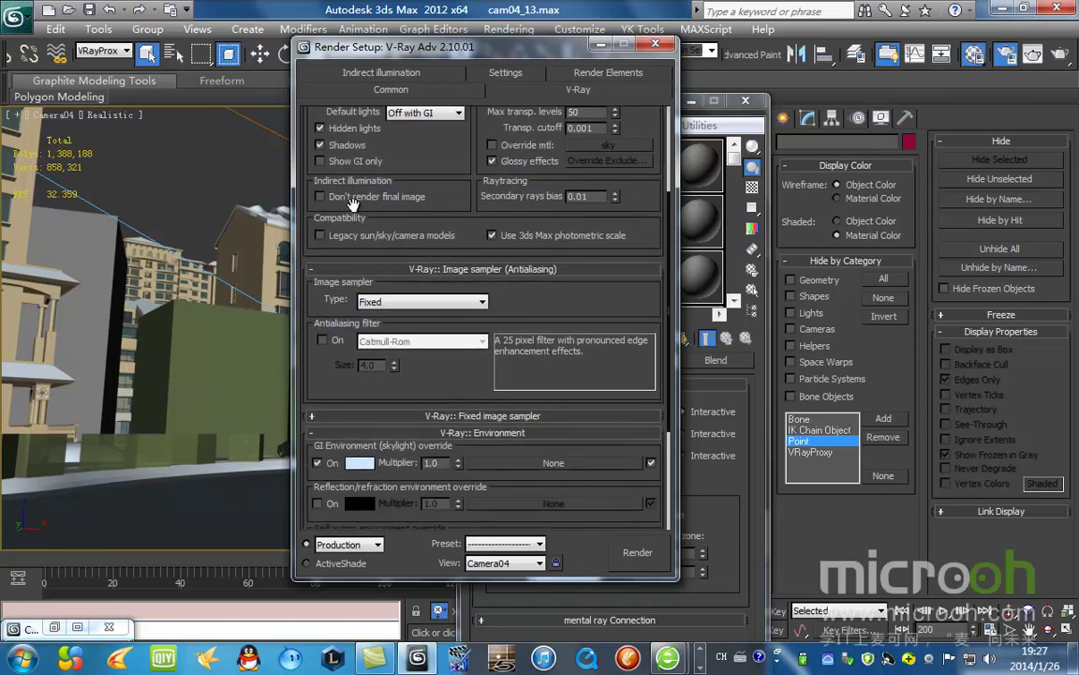
click(393, 301)
click(364, 322)
click(322, 339)
scroll(375, 328, down, 1)
scroll(449, 281, up, 4)
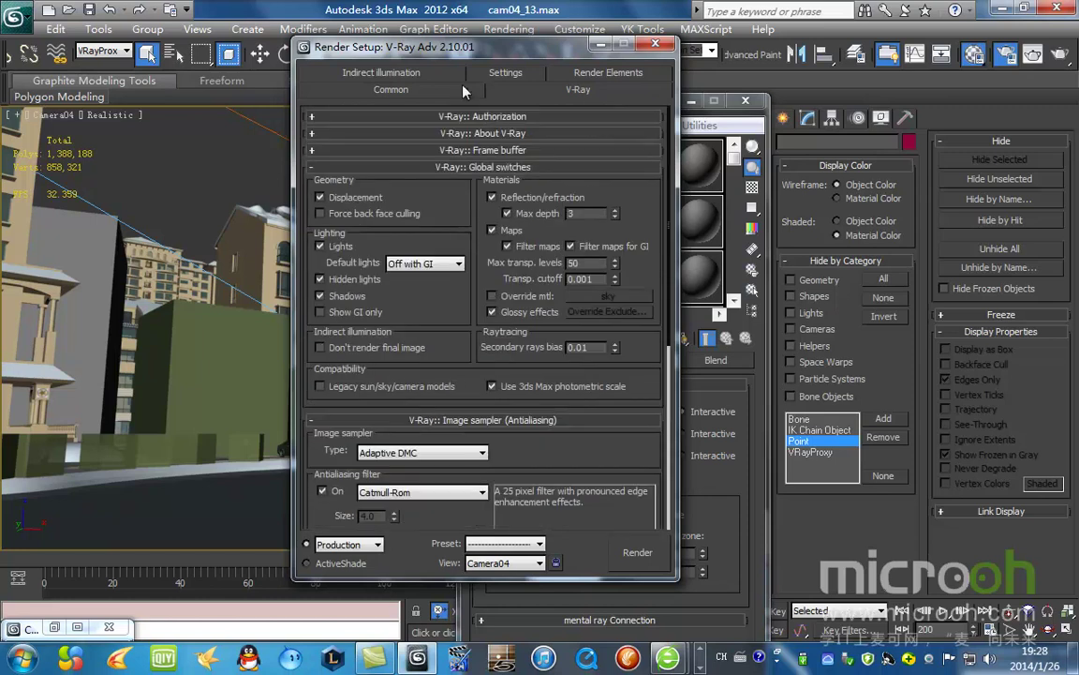
Step: Set the irradiance map mode to From file and load aaaaa.vrmap from the desktop
click(436, 89)
click(429, 77)
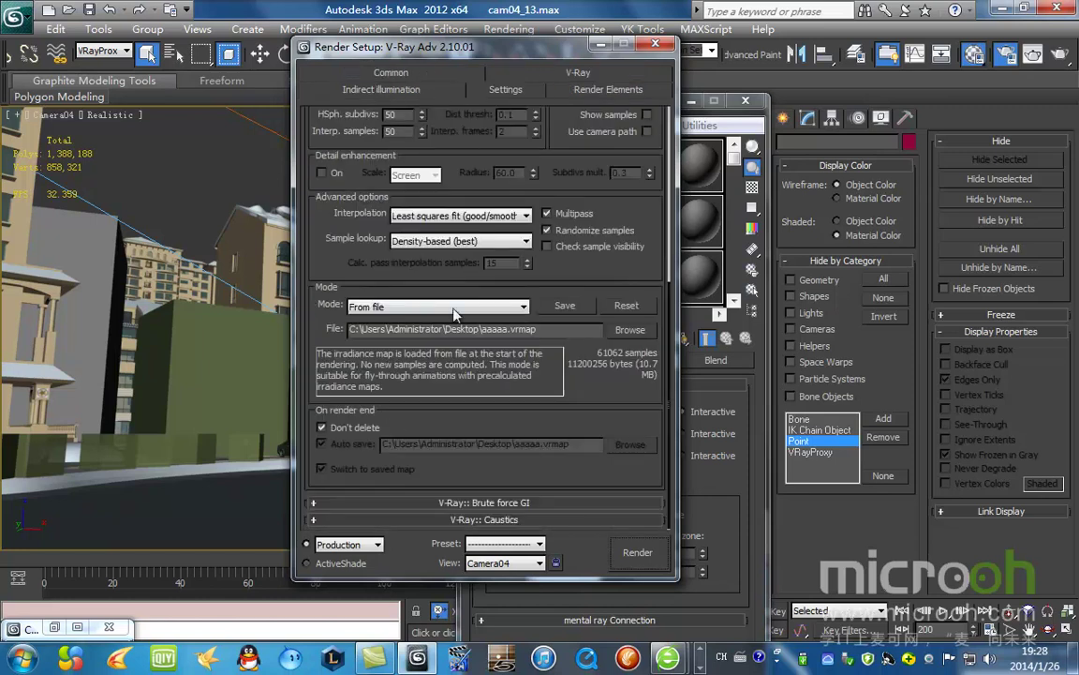
click(506, 307)
click(421, 339)
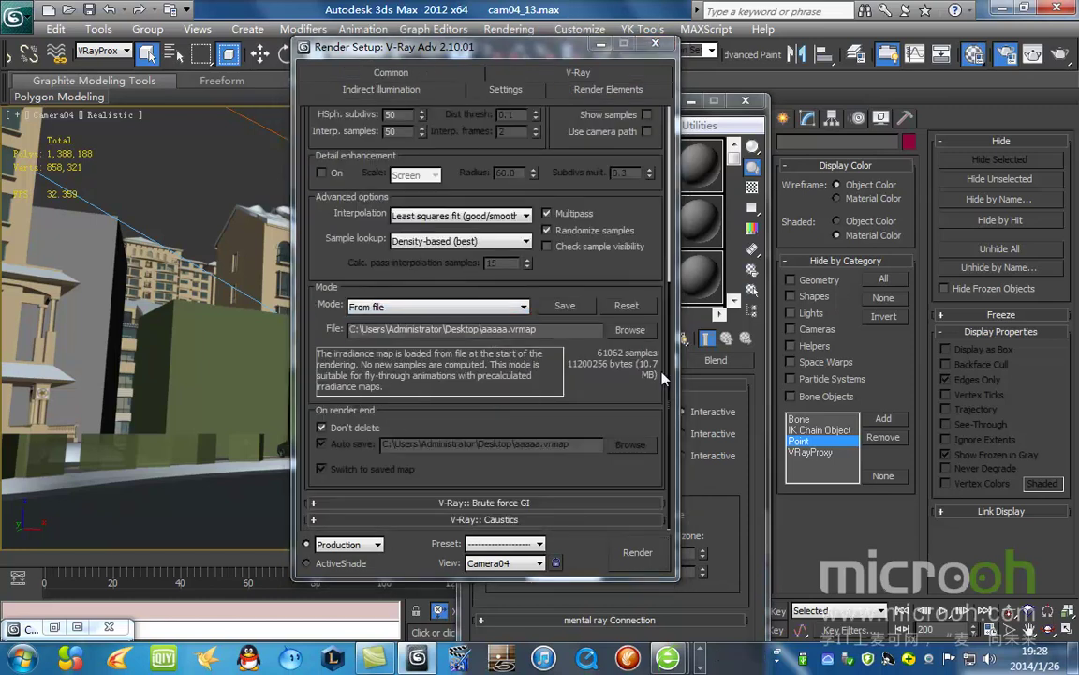
click(629, 330)
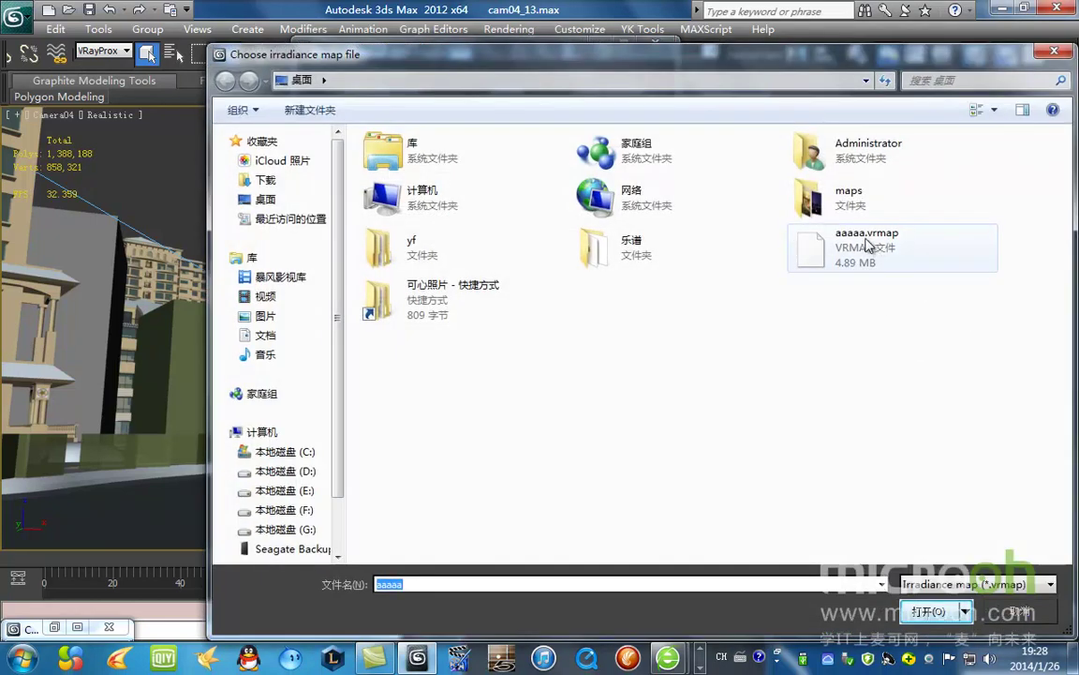
double_click(834, 242)
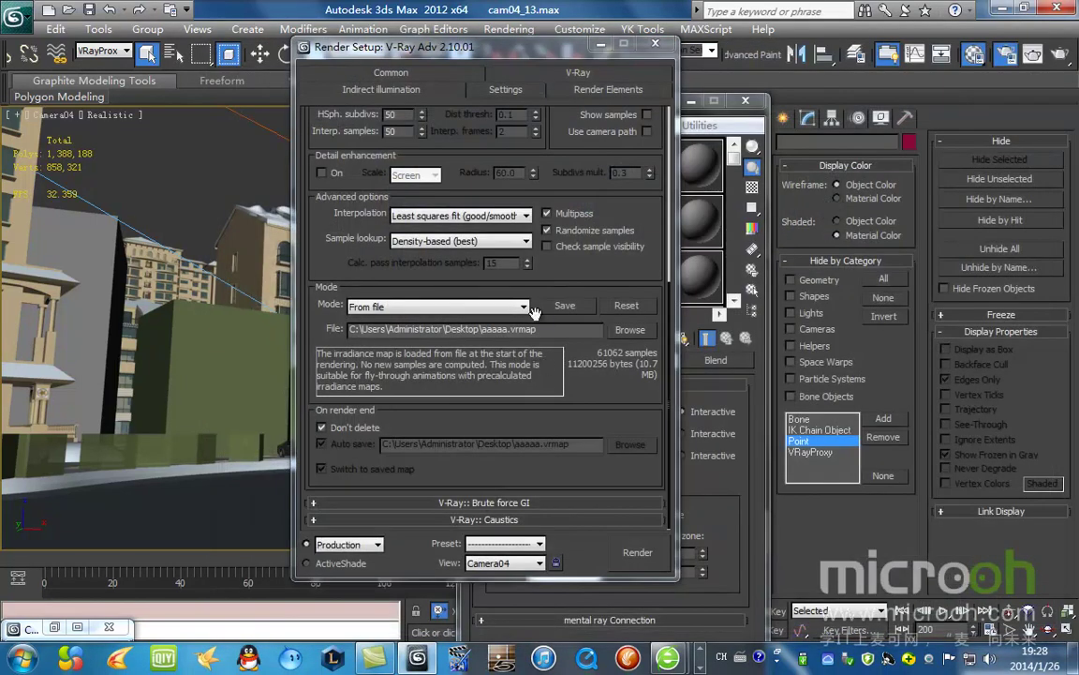
Step: Check the V-Ray DMC sampler and system settings and the Render Elements list
scroll(544, 347, up, 3)
click(540, 93)
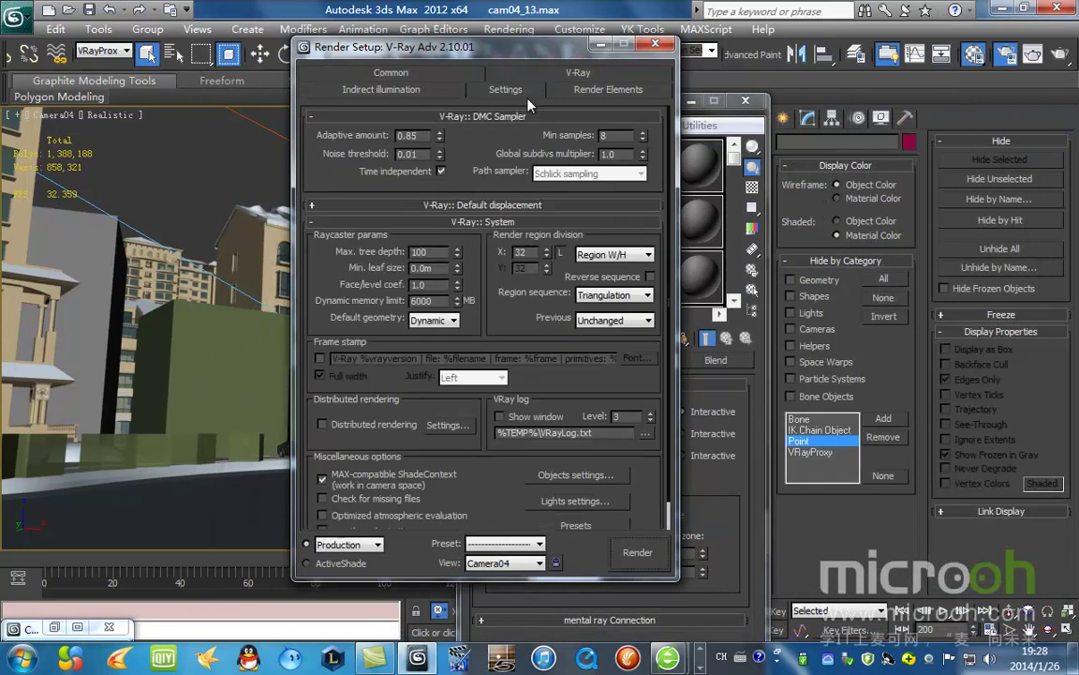
click(602, 91)
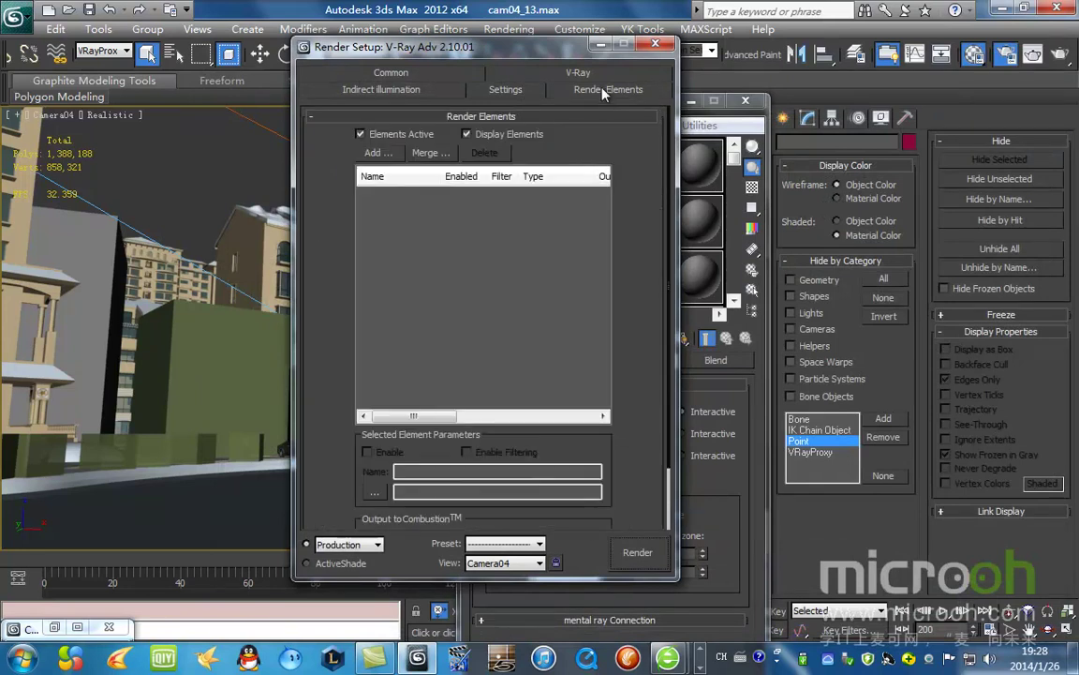
Step: Close the Material Editor and render frame 200 of Camera04 as a single frame with the final-quality settings
click(330, 71)
drag(365, 49, 306, 46)
drag(662, 101, 881, 58)
click(965, 56)
right_click(723, 360)
click(756, 288)
click(1060, 56)
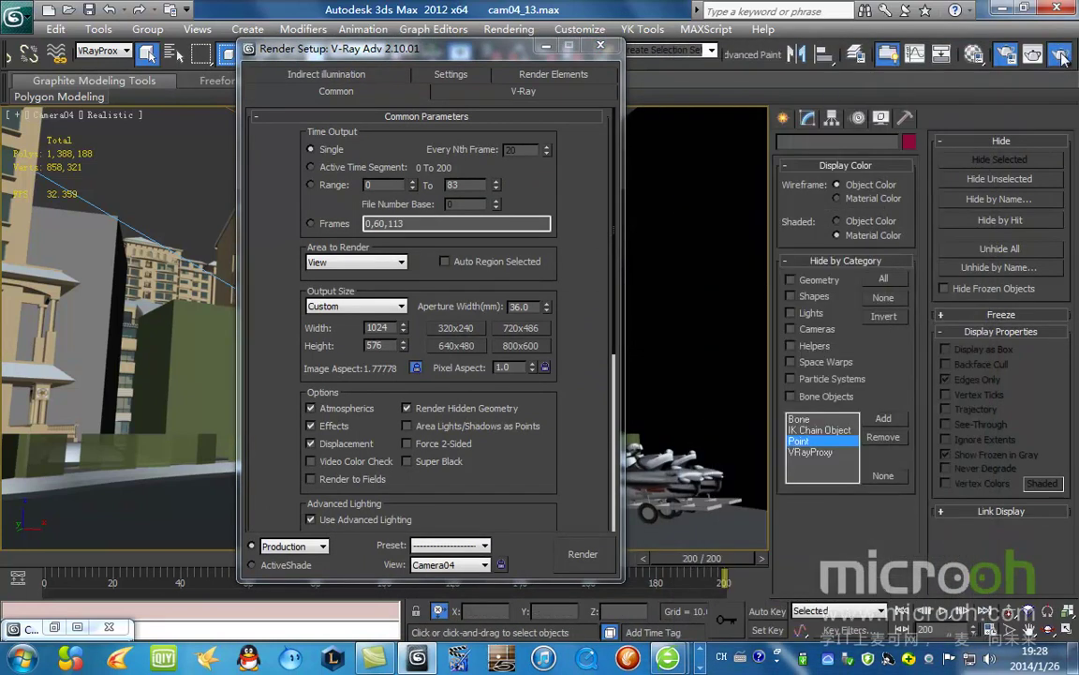
mouse_move(613, 630)
mouse_down()
mouse_move(575, 177)
mouse_move(640, 13)
mouse_move(608, 41)
mouse_up()
click(829, 56)
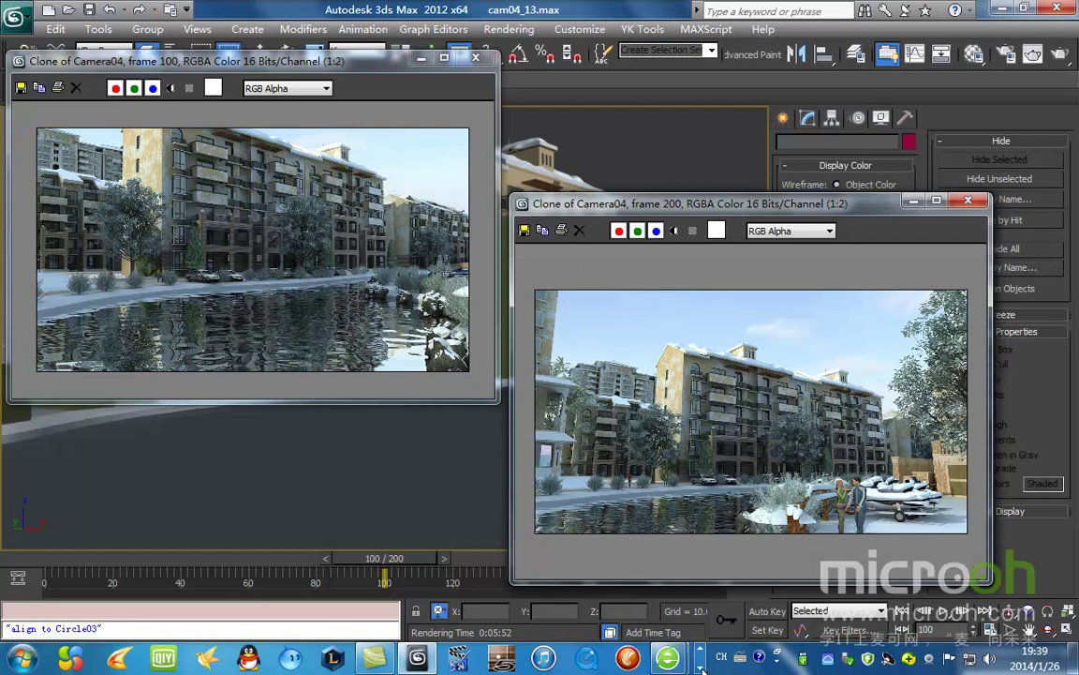
Step: Arrange the cloned Camera04 renders of frames 100 and 200 side by side and compare their lighting and detail
click(701, 668)
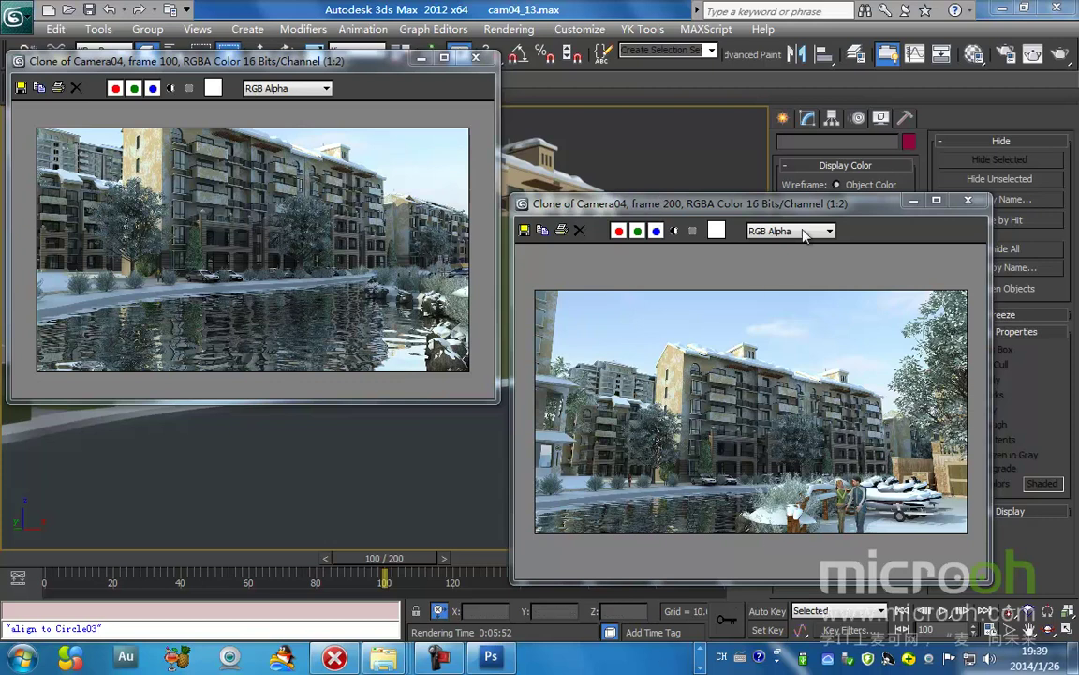
drag(760, 204, 782, 190)
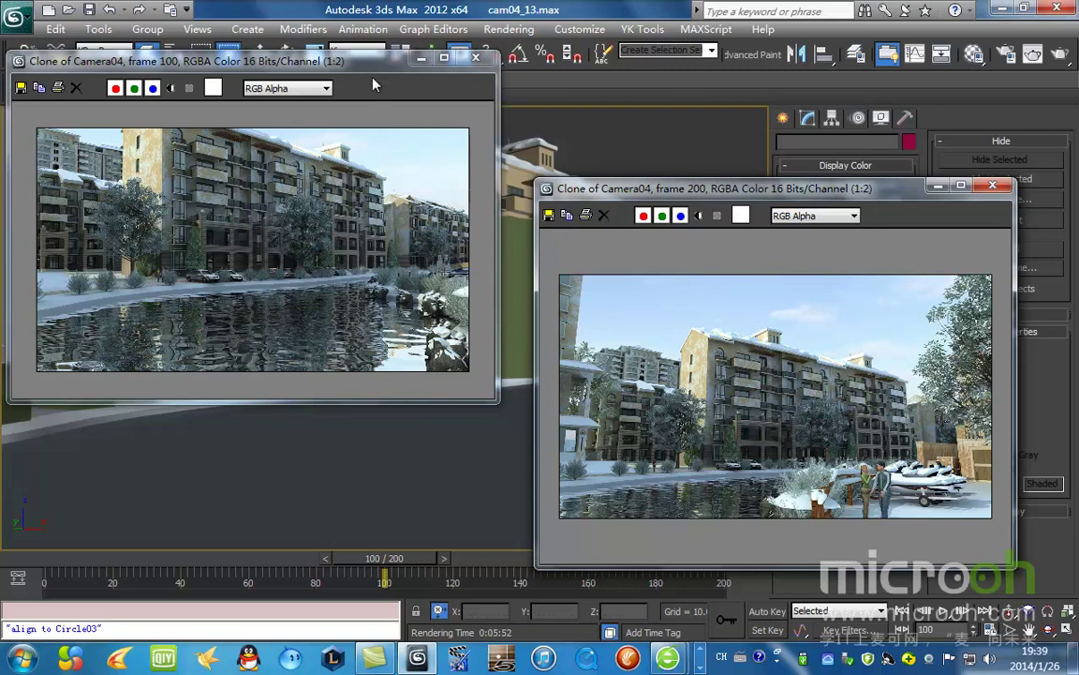
drag(378, 67, 402, 103)
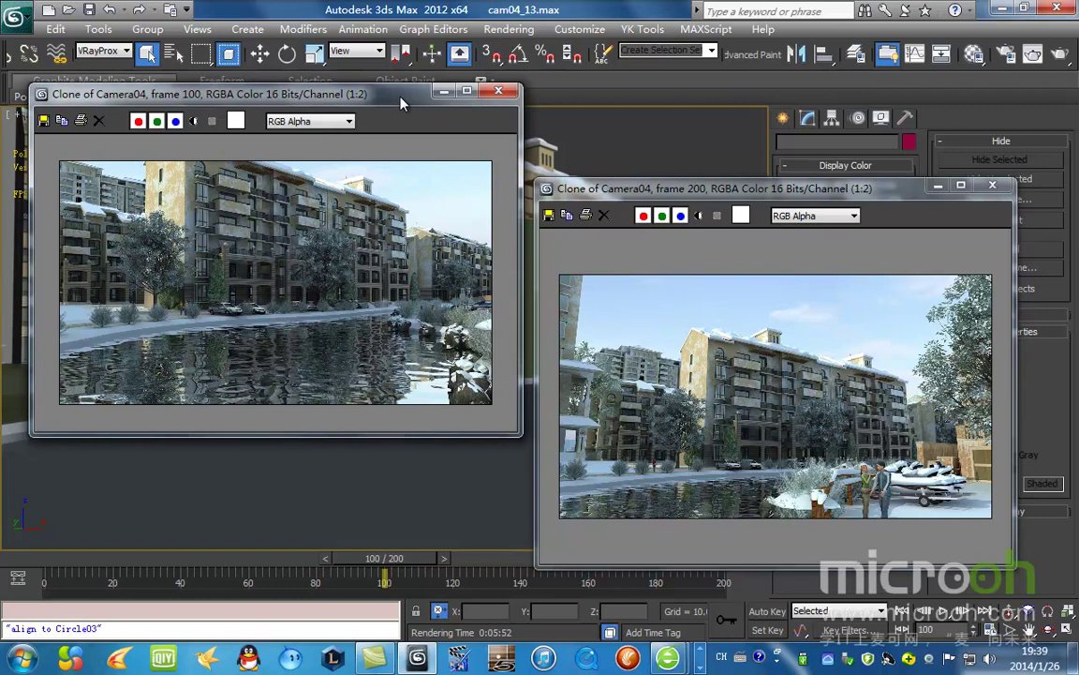
drag(401, 103, 398, 98)
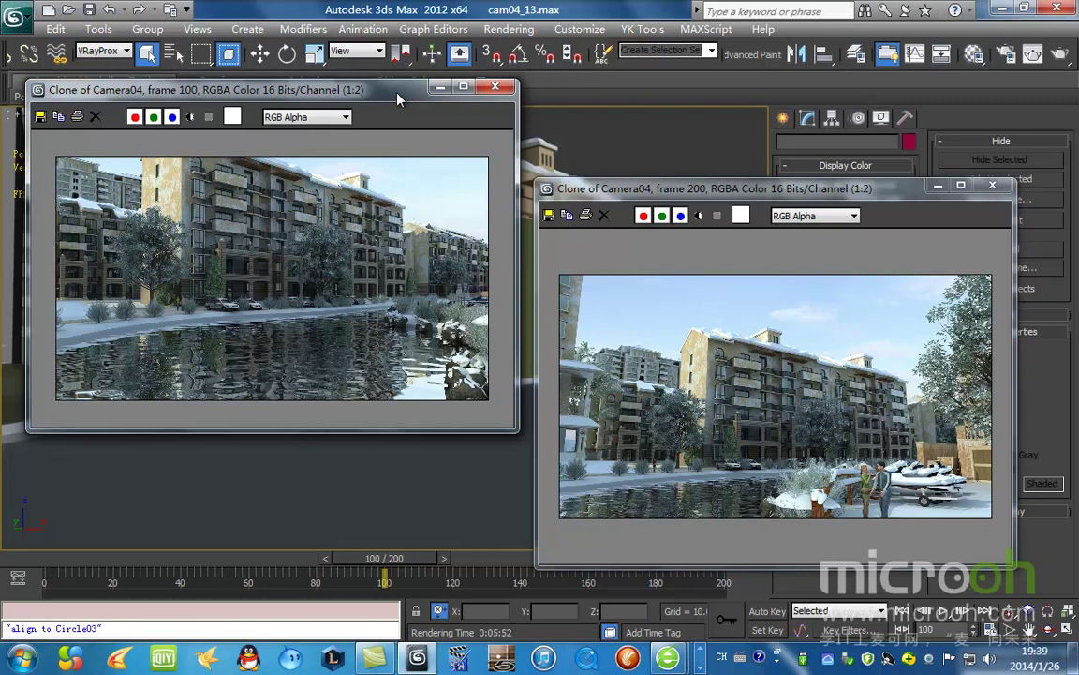
mouse_move(398, 97)
mouse_down()
mouse_move(411, 101)
mouse_move(383, 95)
mouse_move(400, 92)
mouse_up()
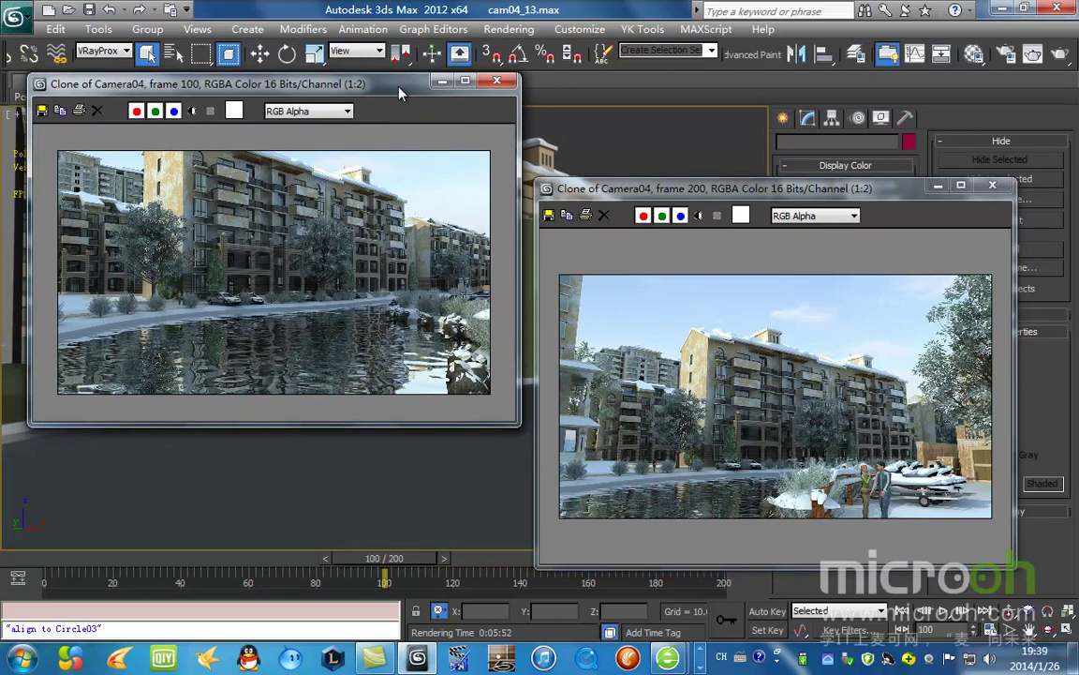
drag(399, 92, 405, 91)
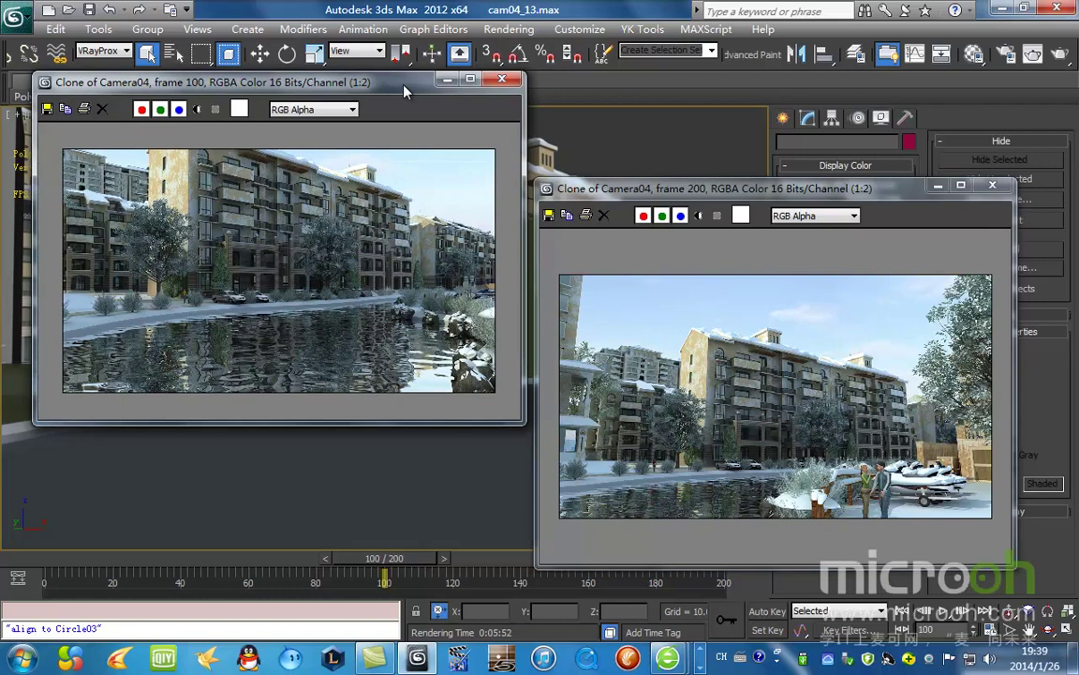
mouse_move(405, 91)
mouse_down()
mouse_move(403, 107)
mouse_move(412, 80)
mouse_up()
drag(643, 189, 662, 133)
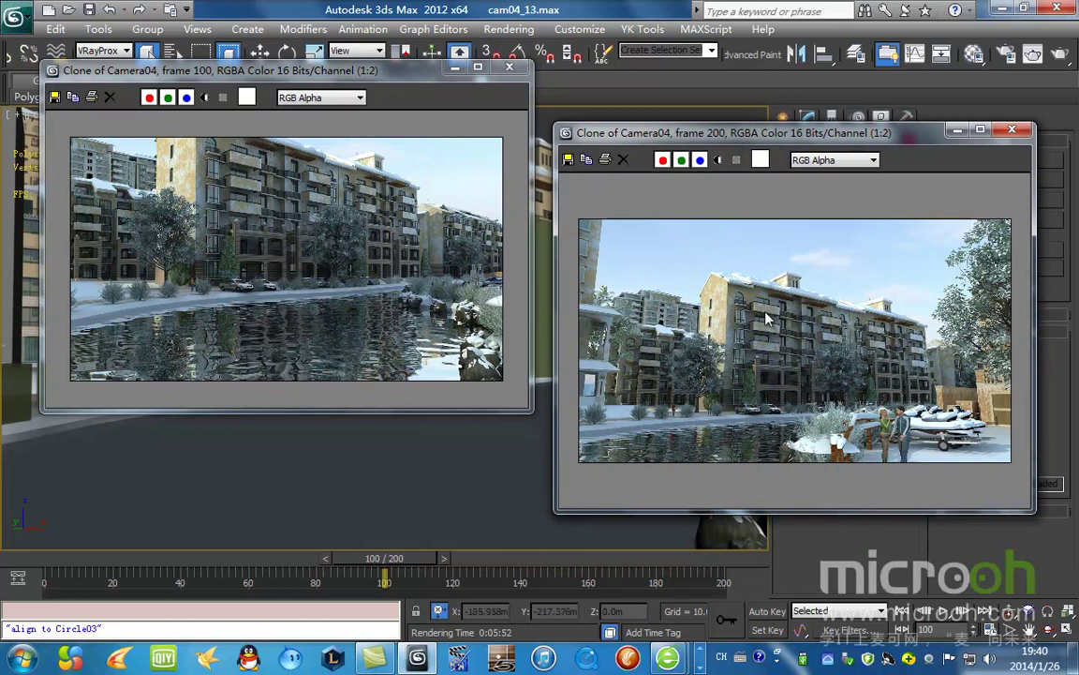
mouse_move(735, 138)
mouse_down()
mouse_move(725, 163)
mouse_move(721, 148)
mouse_up()
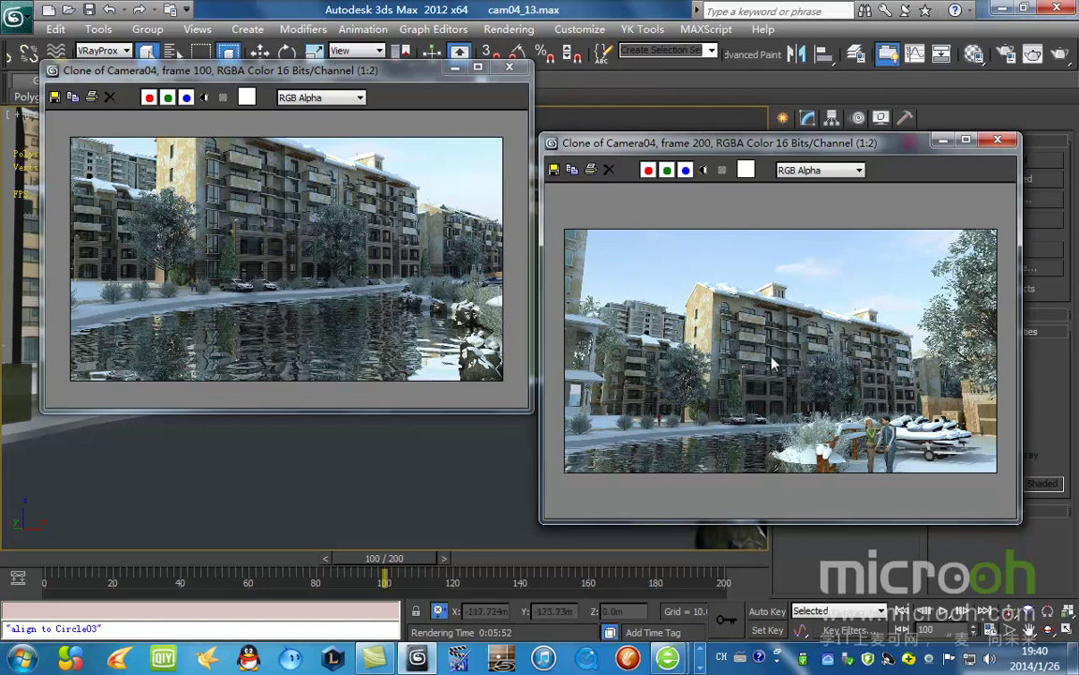
mouse_move(798, 152)
mouse_down()
mouse_move(821, 143)
mouse_move(806, 158)
mouse_move(805, 148)
mouse_up()
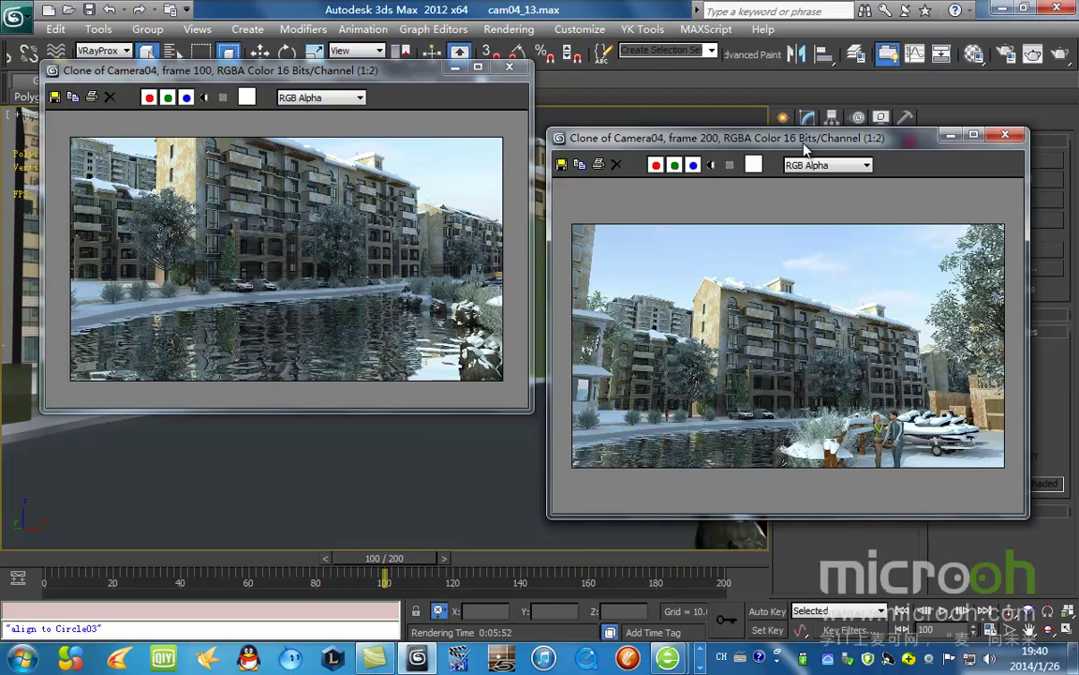
drag(804, 147, 802, 147)
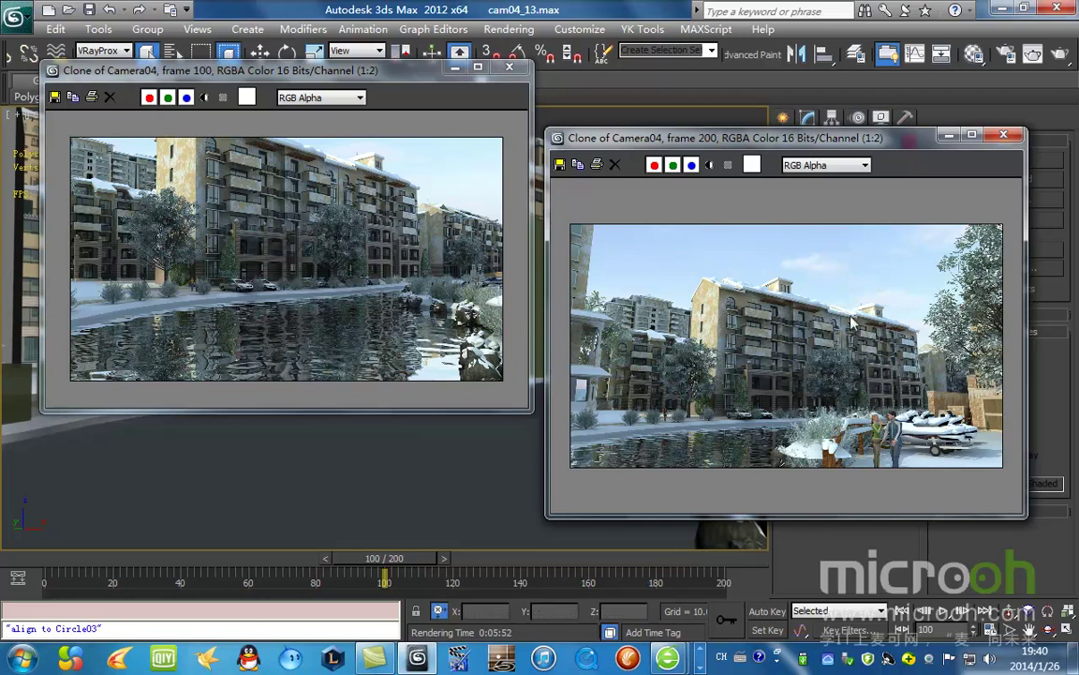
drag(815, 144, 820, 118)
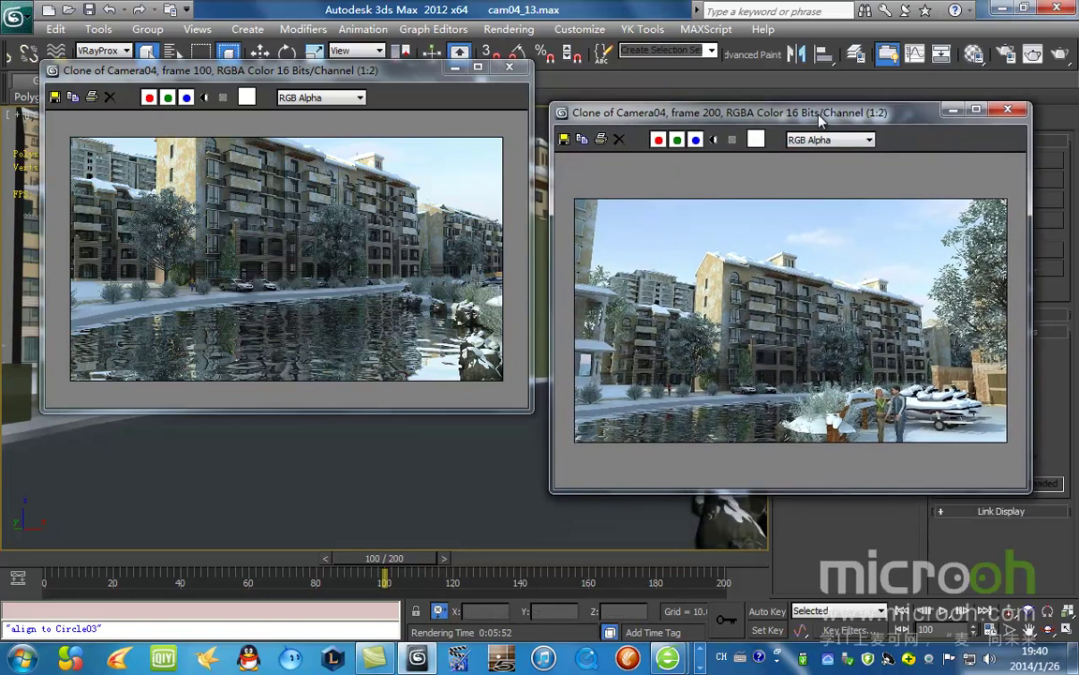